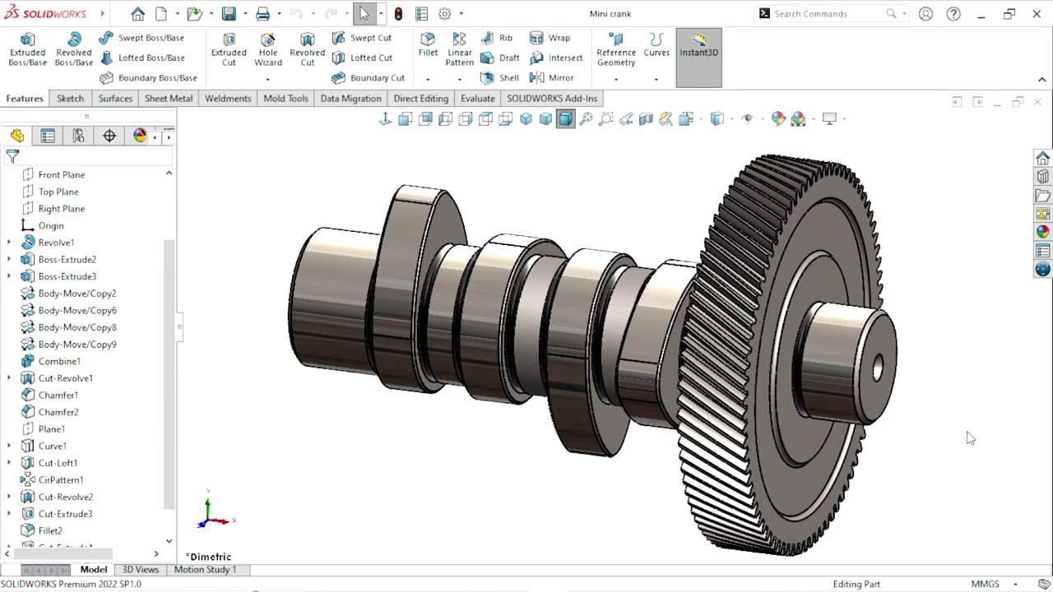
- Orbit and zoom the camshaft to inspect the gear face, the shaft end with its hole, and the side views
mouse_move(643, 456)
middle_mouse_down()
mouse_move(569, 430)
mouse_move(639, 435)
mouse_move(576, 413)
mouse_move(680, 345)
mouse_move(466, 430)
mouse_move(538, 440)
mouse_move(447, 428)
mouse_move(749, 306)
middle_mouse_up()
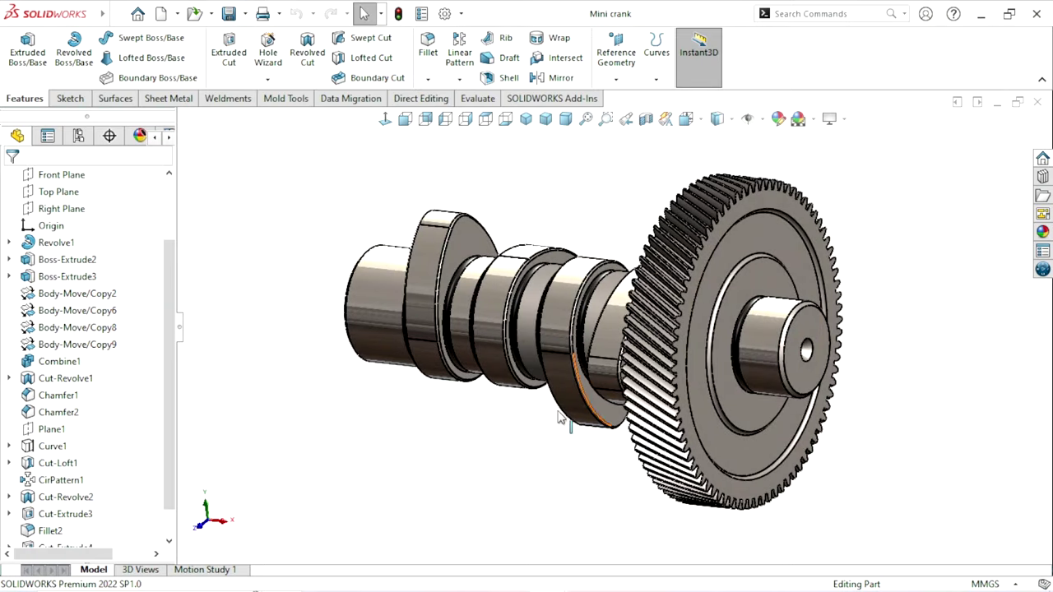
mouse_move(432, 411)
middle_mouse_down()
mouse_move(486, 430)
mouse_move(527, 354)
middle_mouse_up()
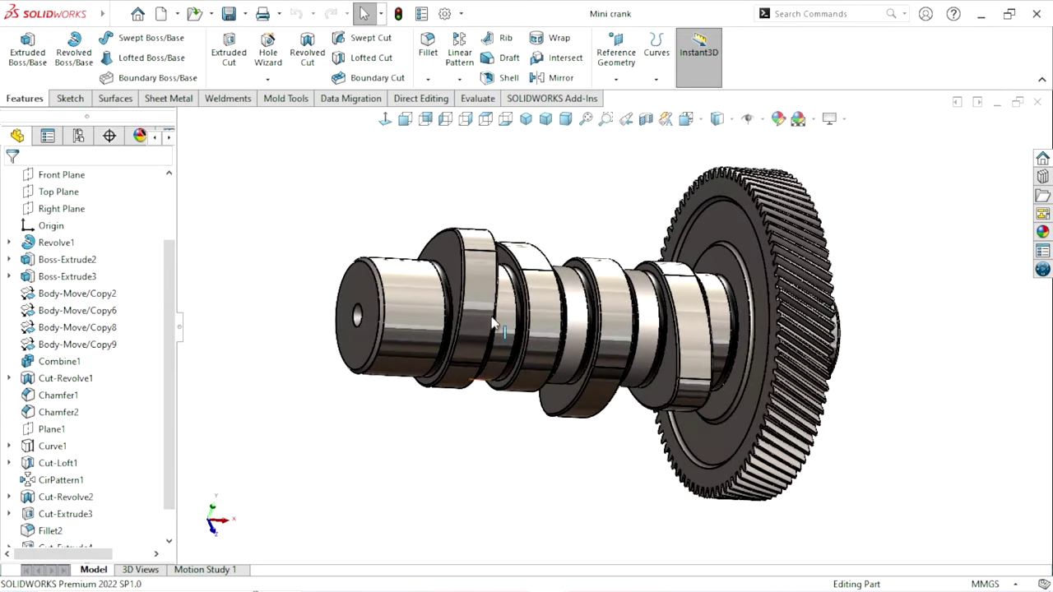
mouse_move(617, 351)
middle_mouse_down()
mouse_move(473, 437)
mouse_move(501, 328)
middle_mouse_up()
mouse_move(747, 470)
middle_mouse_down()
mouse_move(817, 458)
mouse_move(674, 468)
mouse_move(834, 480)
middle_mouse_up()
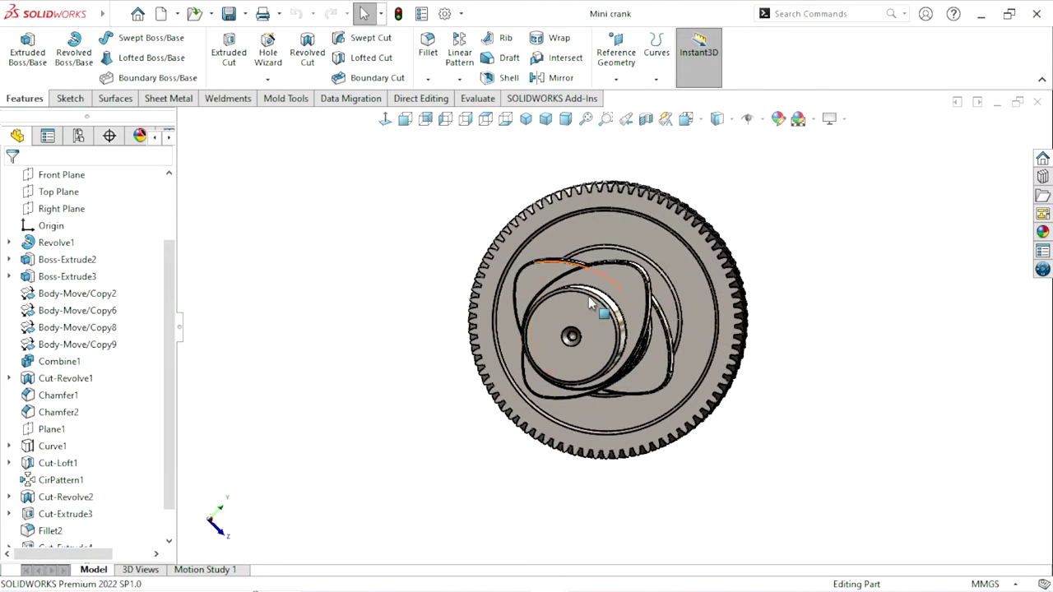
mouse_move(851, 381)
middle_mouse_down()
mouse_move(686, 366)
mouse_move(580, 331)
mouse_move(494, 447)
mouse_move(499, 440)
mouse_move(503, 468)
middle_mouse_up()
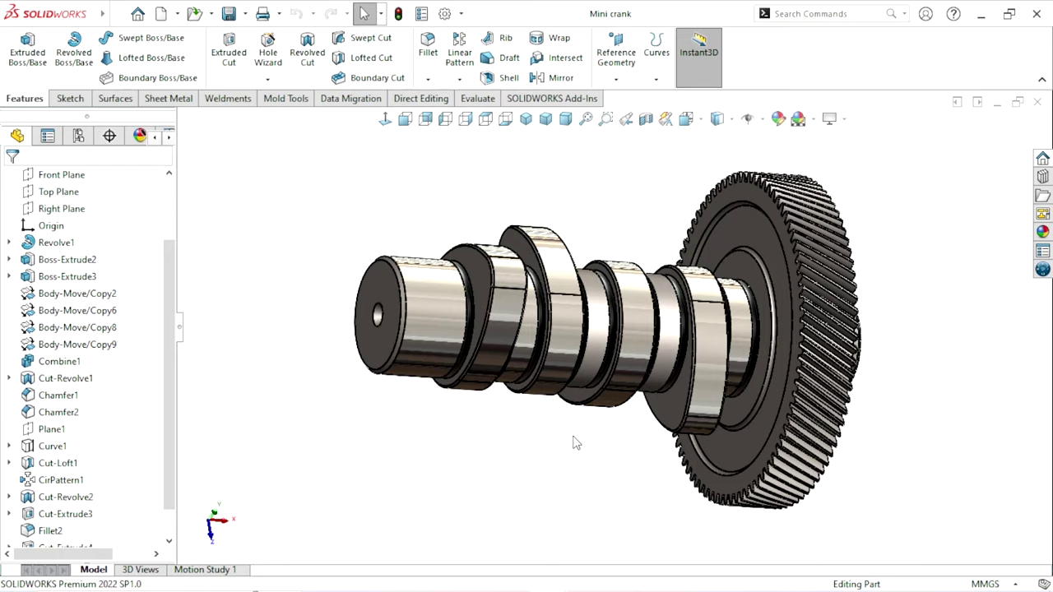
middle_click_drag(908, 411, 698, 265)
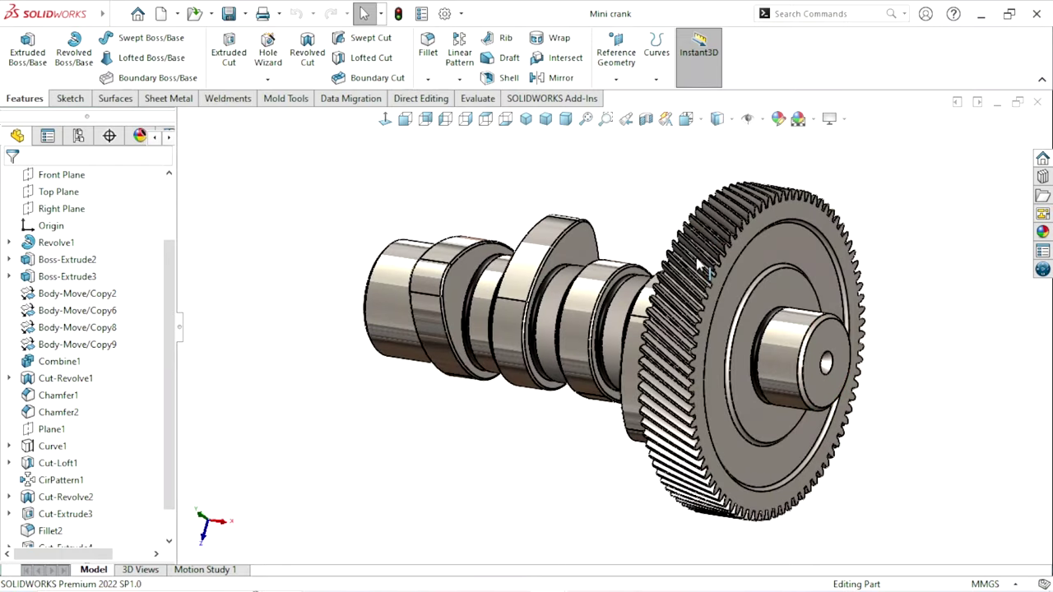
middle_click_drag(755, 385, 572, 432)
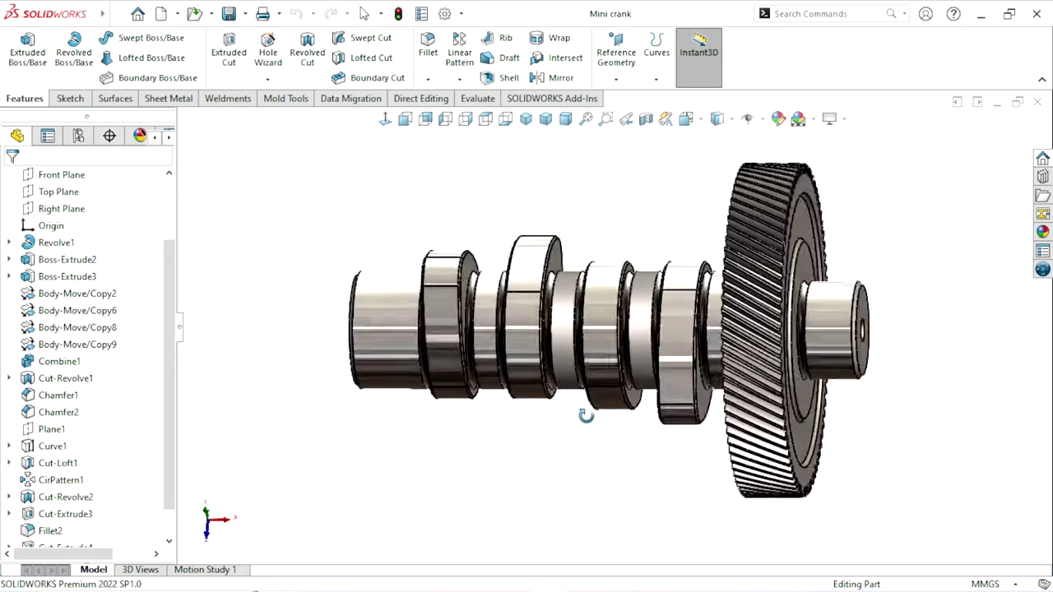
mouse_move(559, 454)
middle_mouse_down()
mouse_move(618, 456)
mouse_move(550, 445)
mouse_move(565, 485)
mouse_move(575, 464)
middle_mouse_up()
scroll(679, 356, "down", 3)
middle_click_drag(509, 445, 543, 474)
mouse_move(630, 311)
middle_mouse_down()
mouse_move(870, 439)
mouse_move(695, 470)
mouse_move(525, 471)
middle_mouse_up()
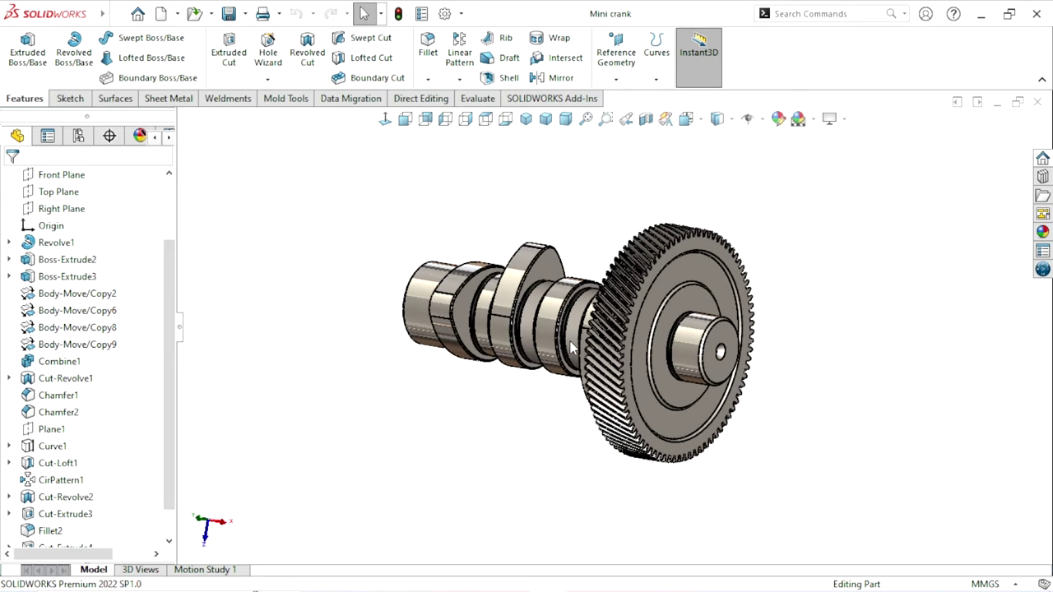
scroll(523, 452, "down", 2)
middle_click_drag(520, 434, 565, 426)
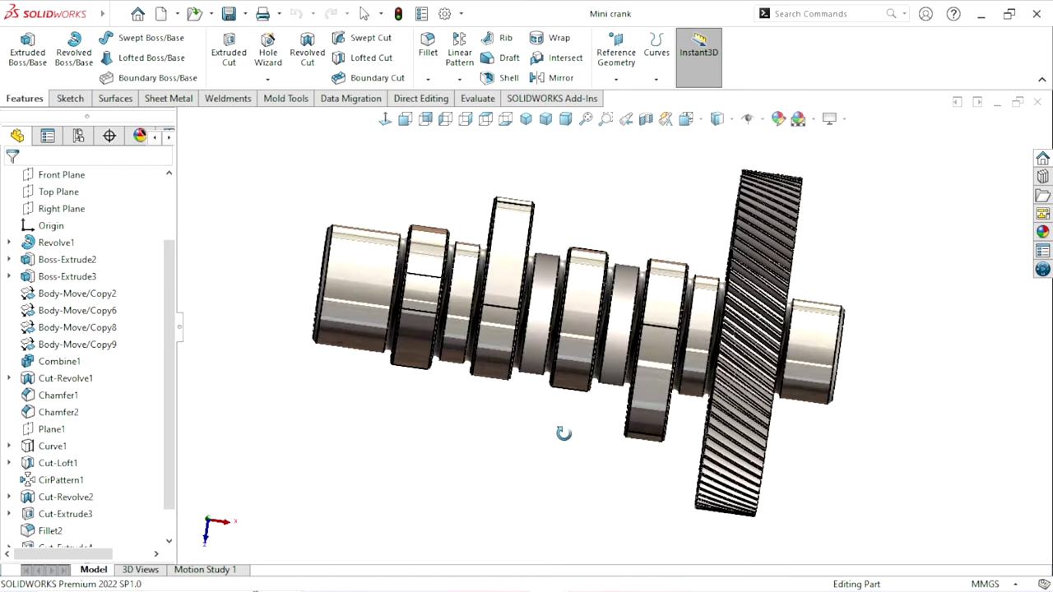
mouse_move(649, 330)
middle_mouse_down()
mouse_move(894, 416)
mouse_move(631, 369)
mouse_move(662, 397)
mouse_move(647, 440)
middle_mouse_up()
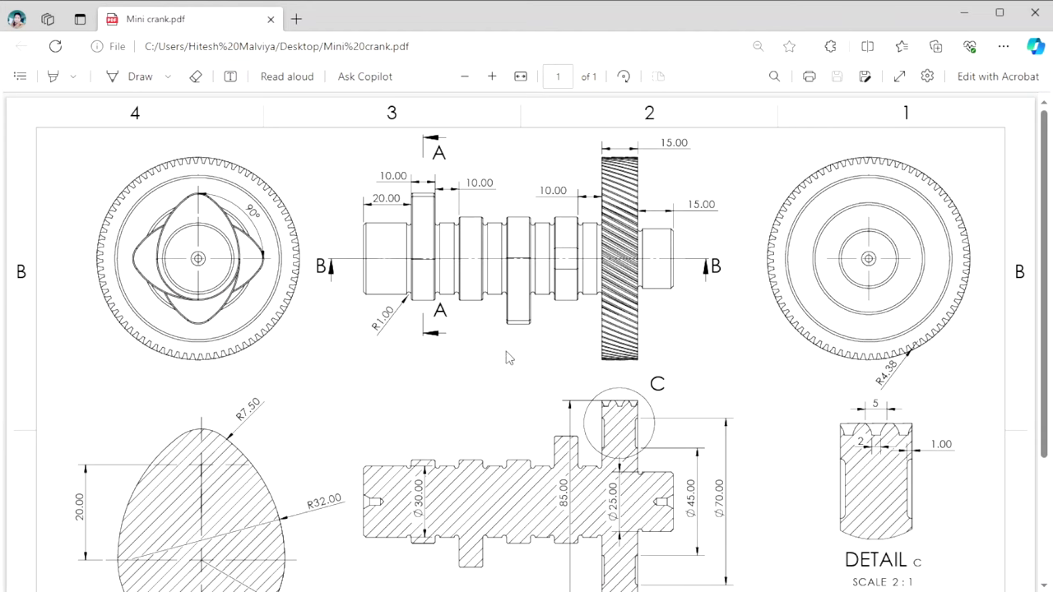
scroll(492, 369, "down", 1)
scroll(492, 369, "down", 1)
scroll(559, 297, "up", 1)
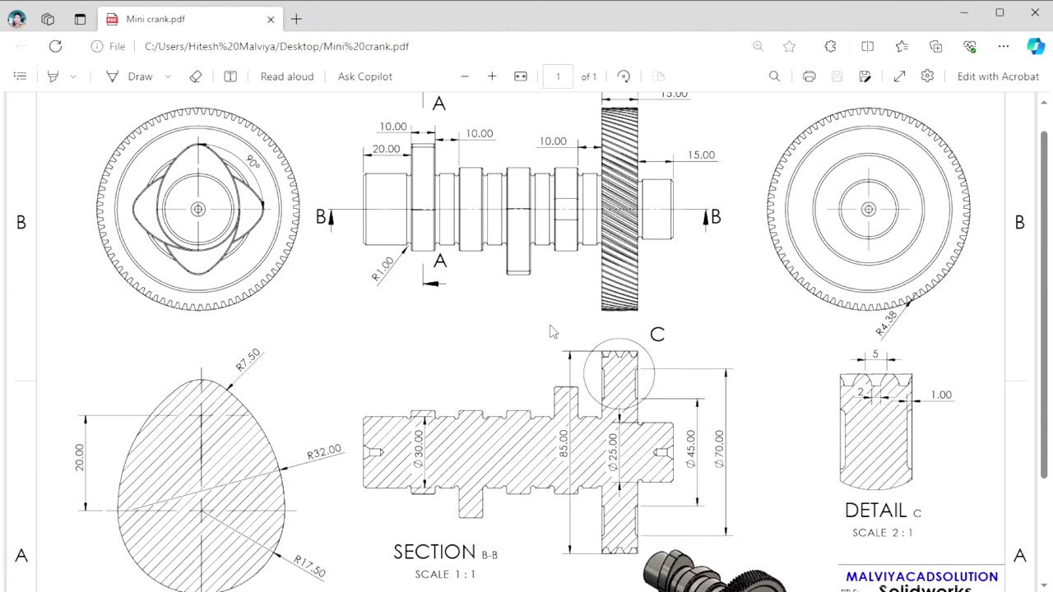
scroll(555, 247, "up", 1)
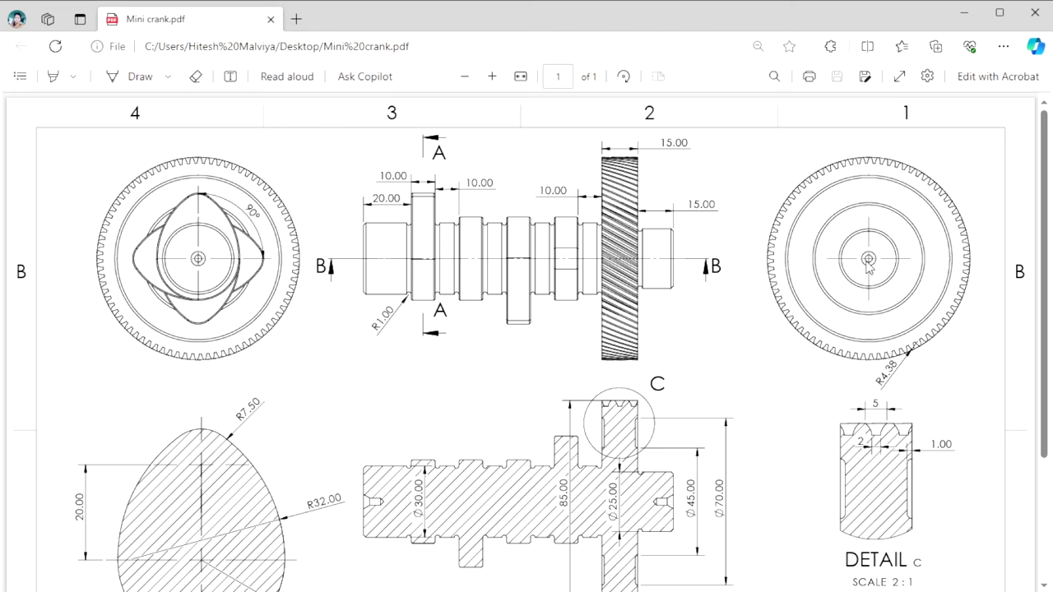
scroll(641, 338, "down", 3)
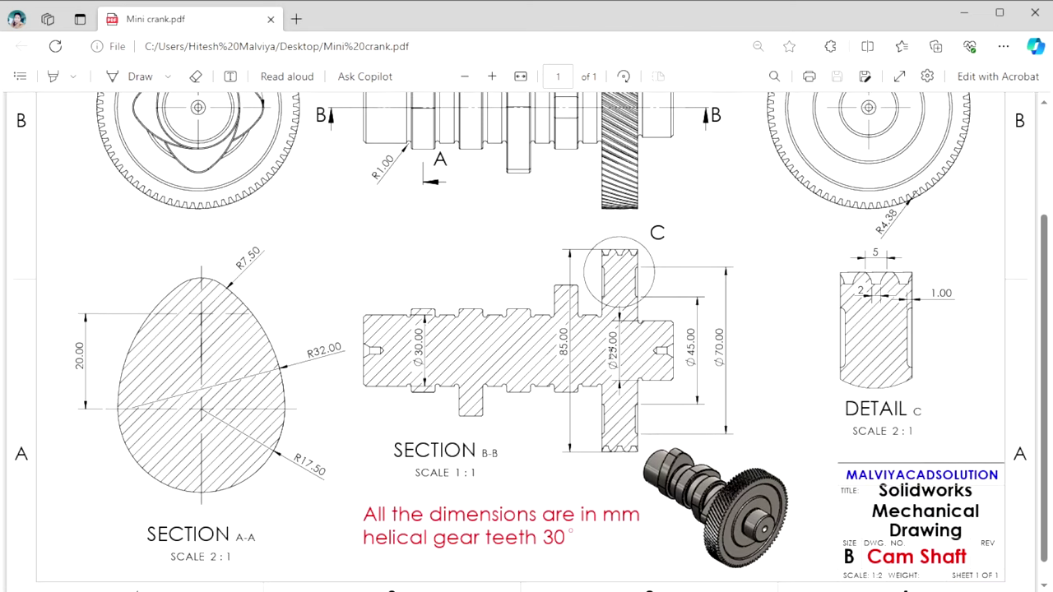
scroll(627, 352, "up", 3)
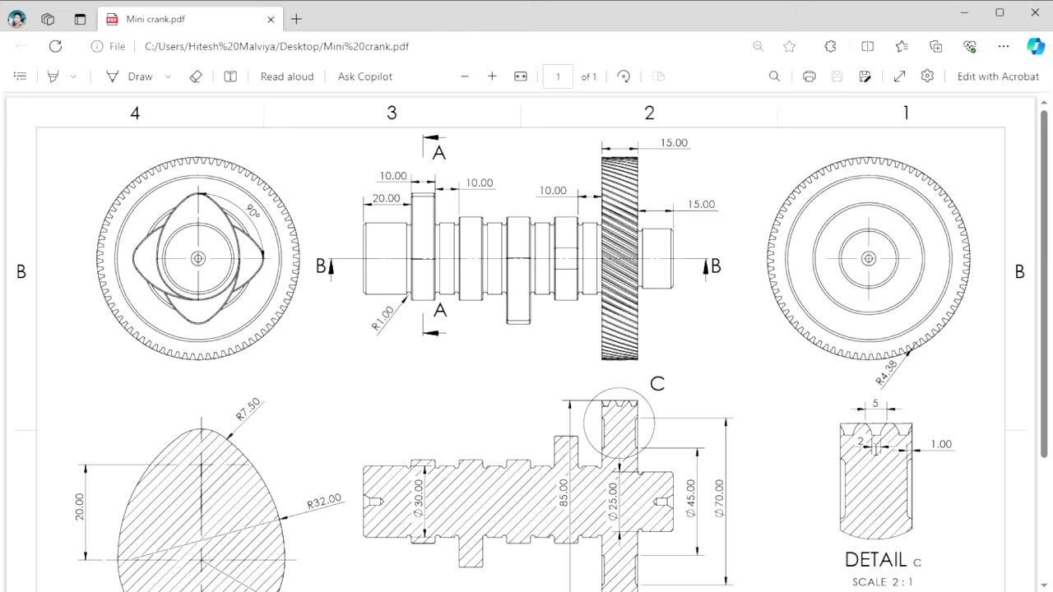
scroll(470, 418, "down", 3)
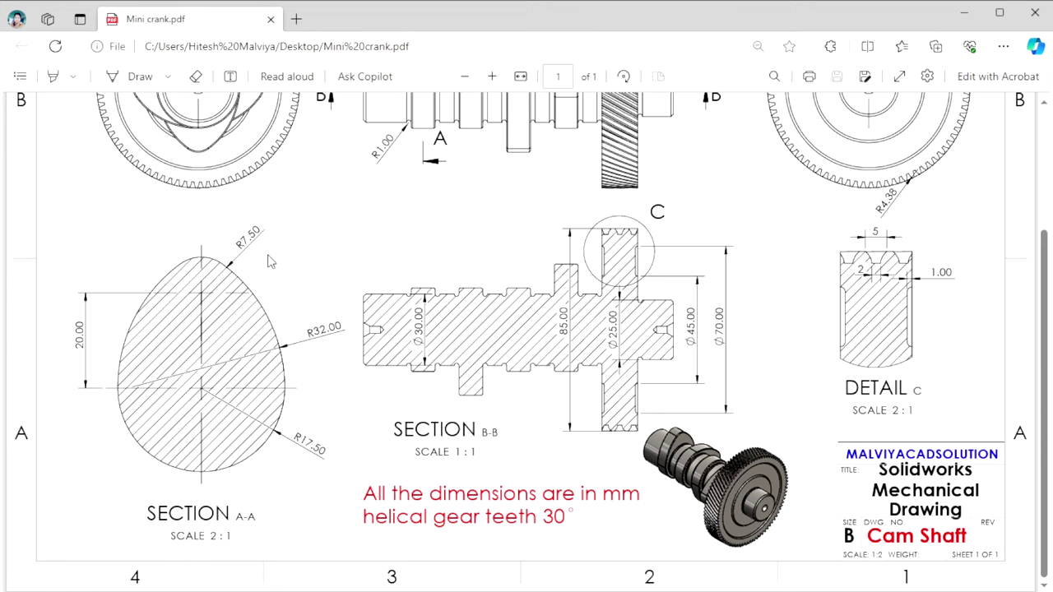
scroll(601, 411, "up", 3)
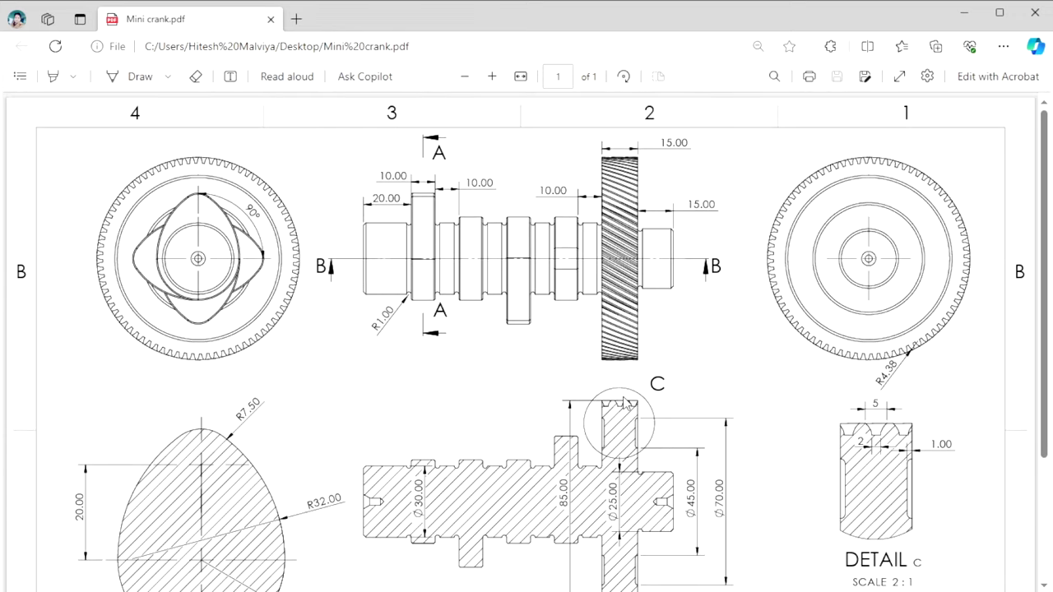
scroll(612, 417, "down", 3)
scroll(560, 412, "up", 3)
- Minimize the reference drawing and start a new sketch on the Front Plane
left_click(963, 11)
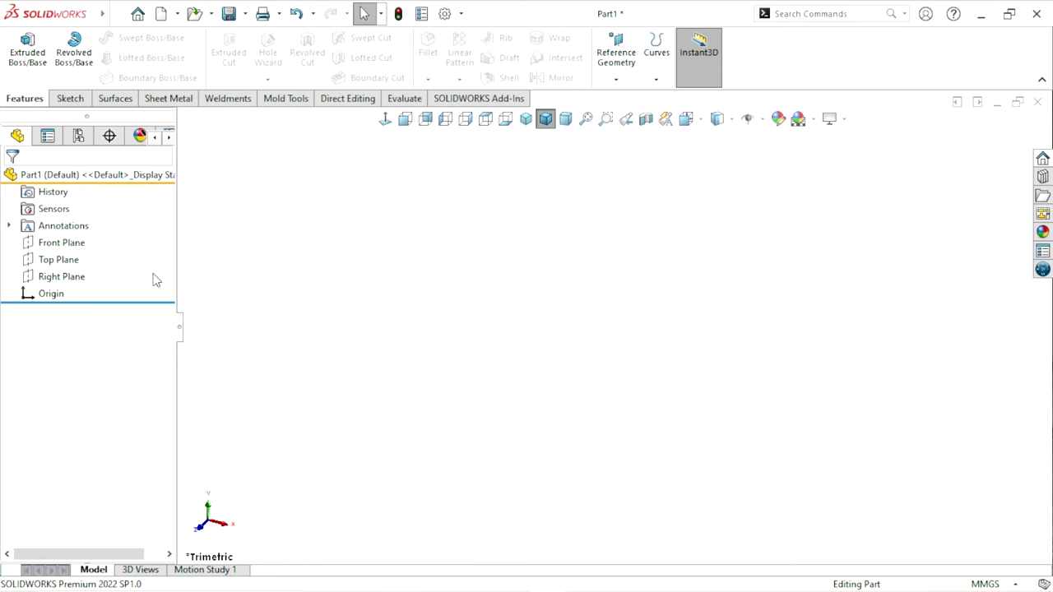
left_click(76, 242)
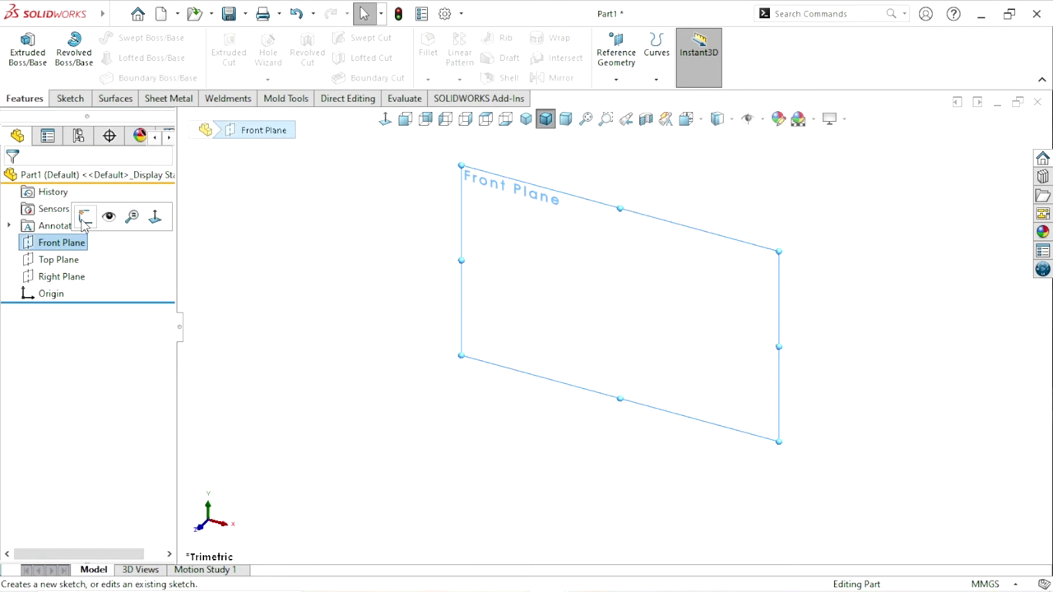
left_click(83, 219)
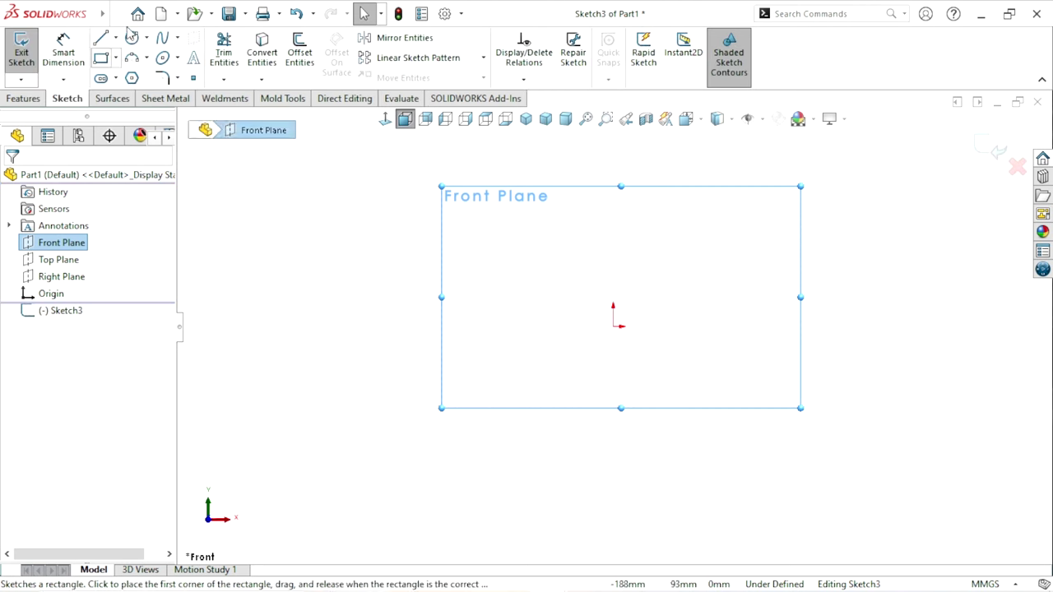
- Draw a horizontal construction midpoint line centred on the origin
left_click(116, 38)
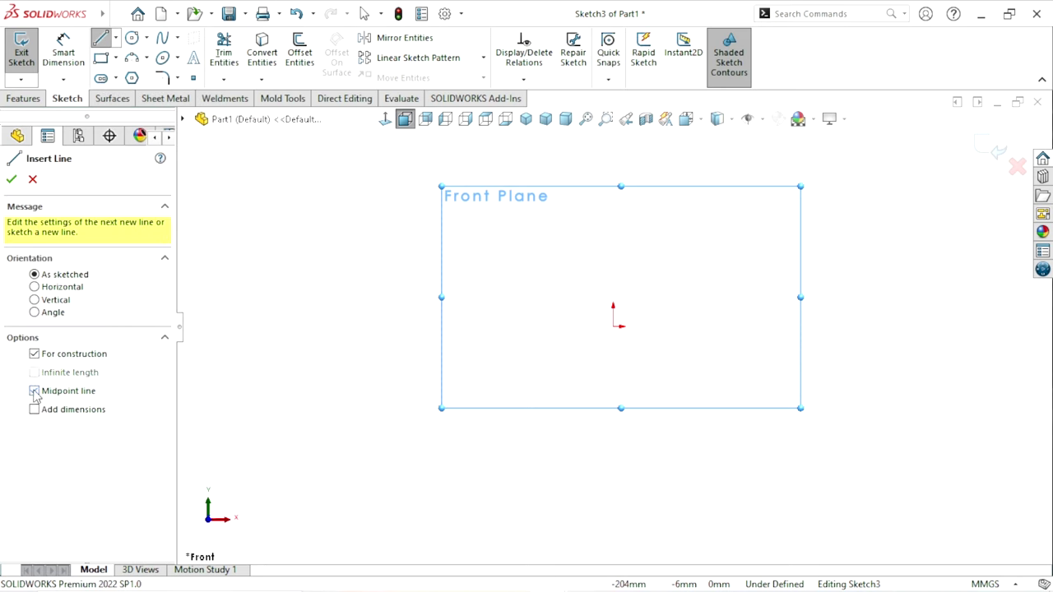
left_click(613, 326)
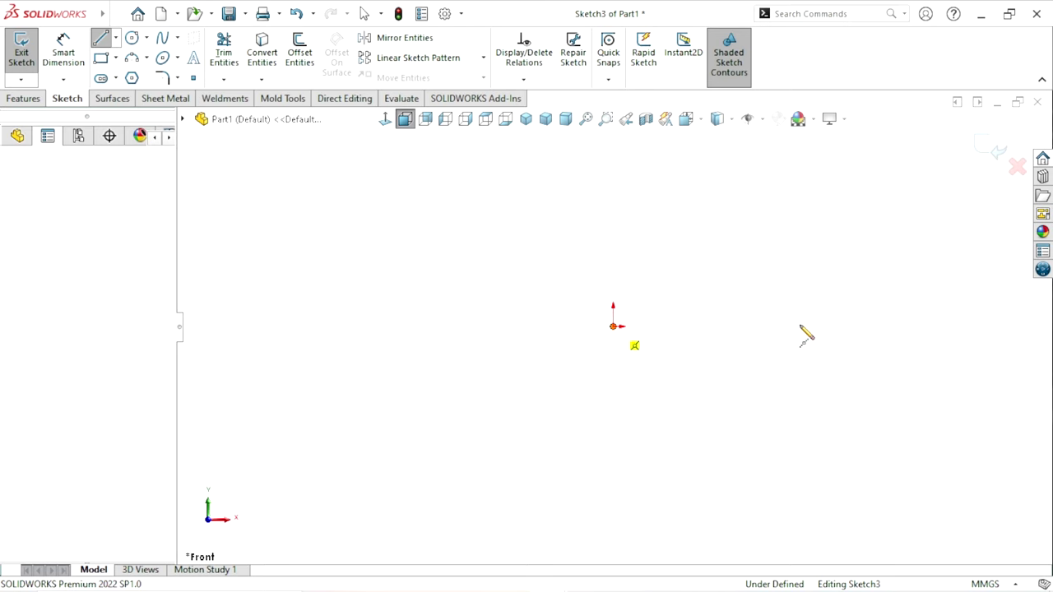
left_click(851, 332)
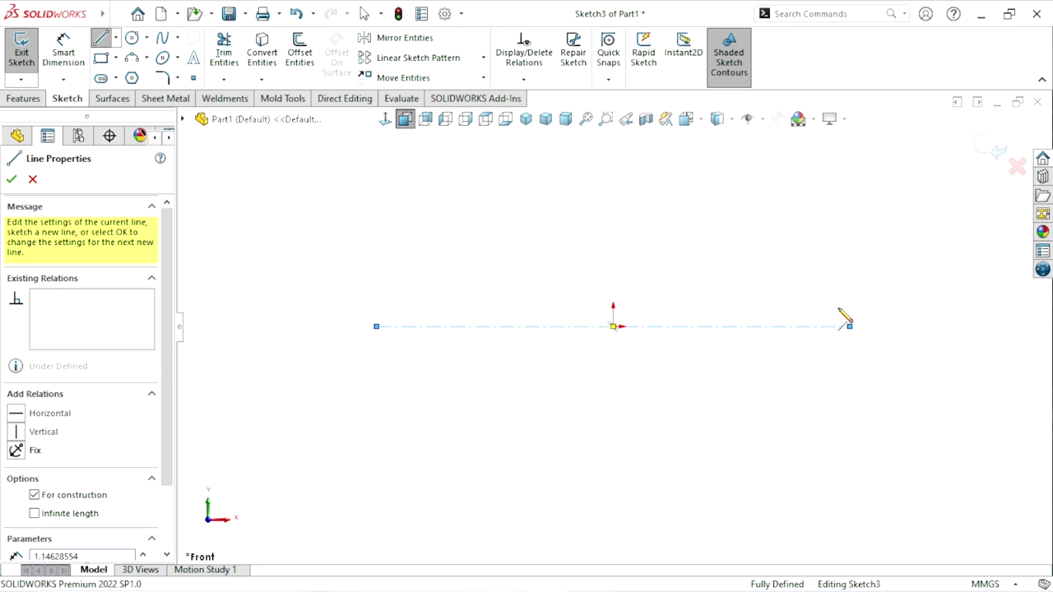
right_click(717, 280)
left_click(728, 282)
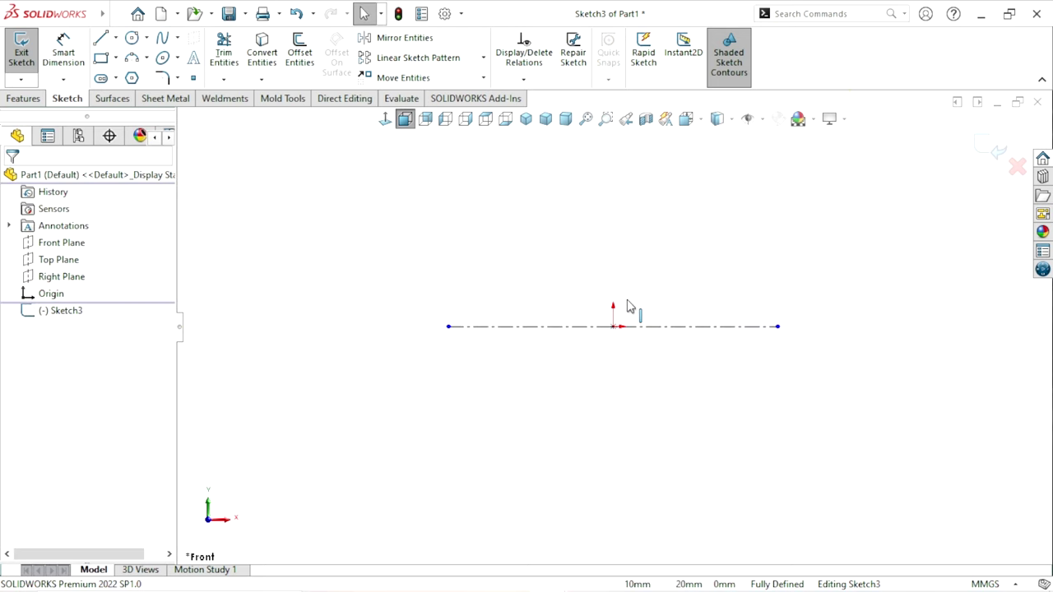
- Draw the connected profile lines up from the centerline's left end, along the shaft, and over the raised step
key("f")
left_click(101, 41)
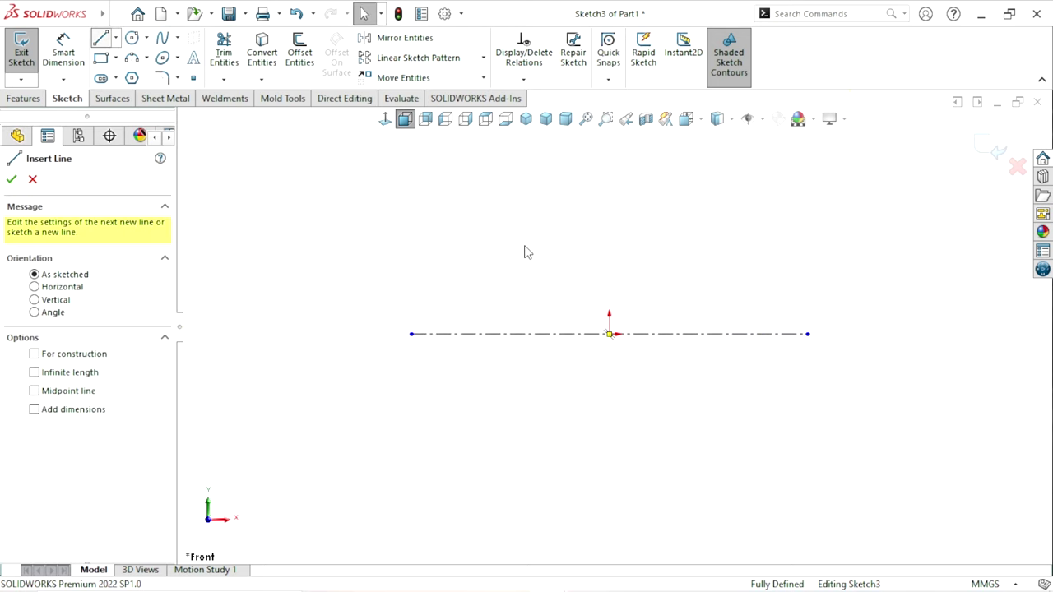
left_click(411, 334)
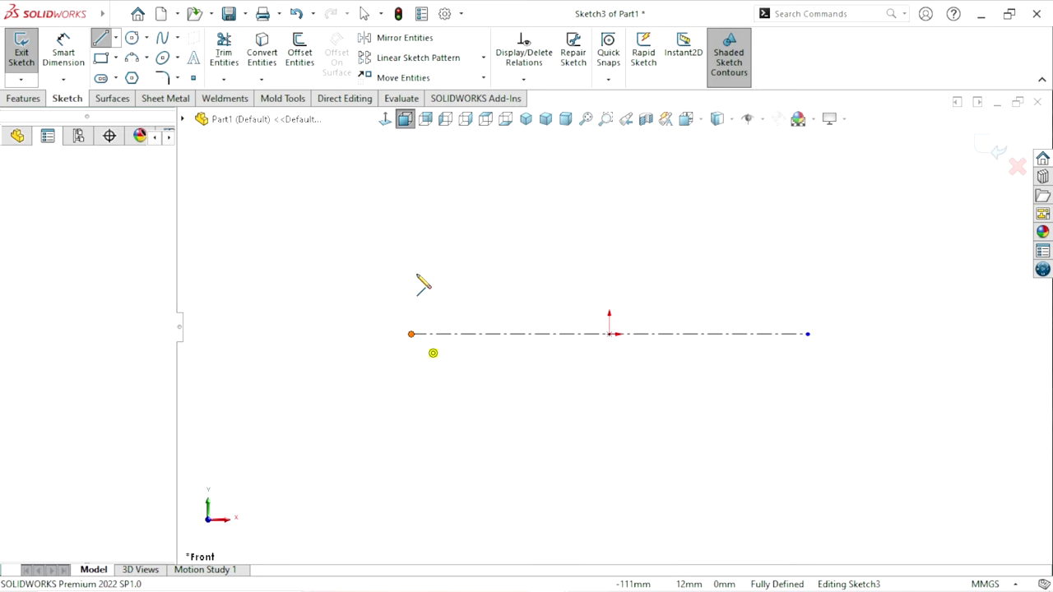
left_click(411, 257)
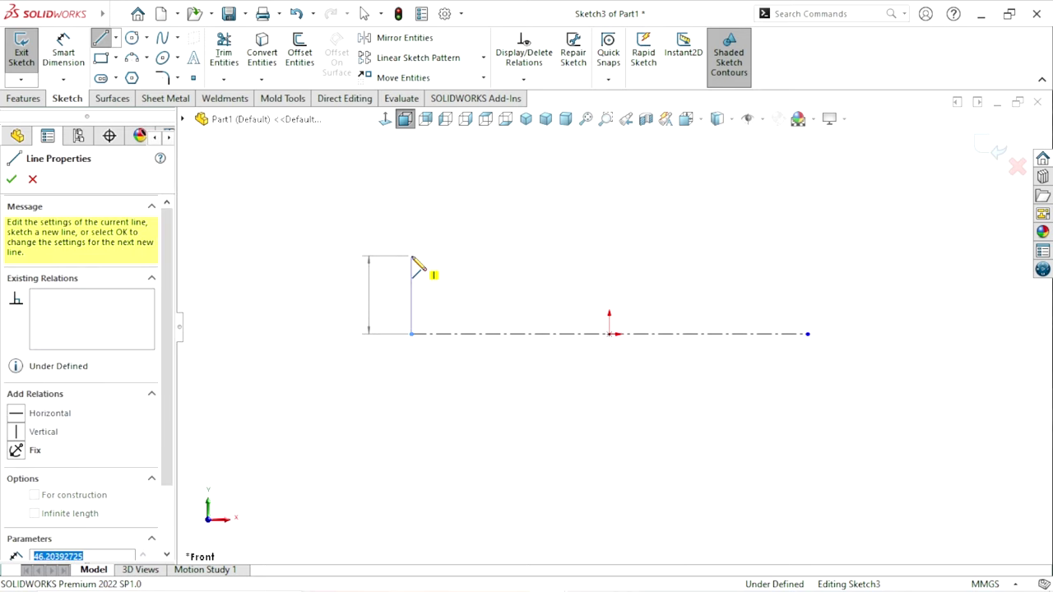
left_click(686, 256)
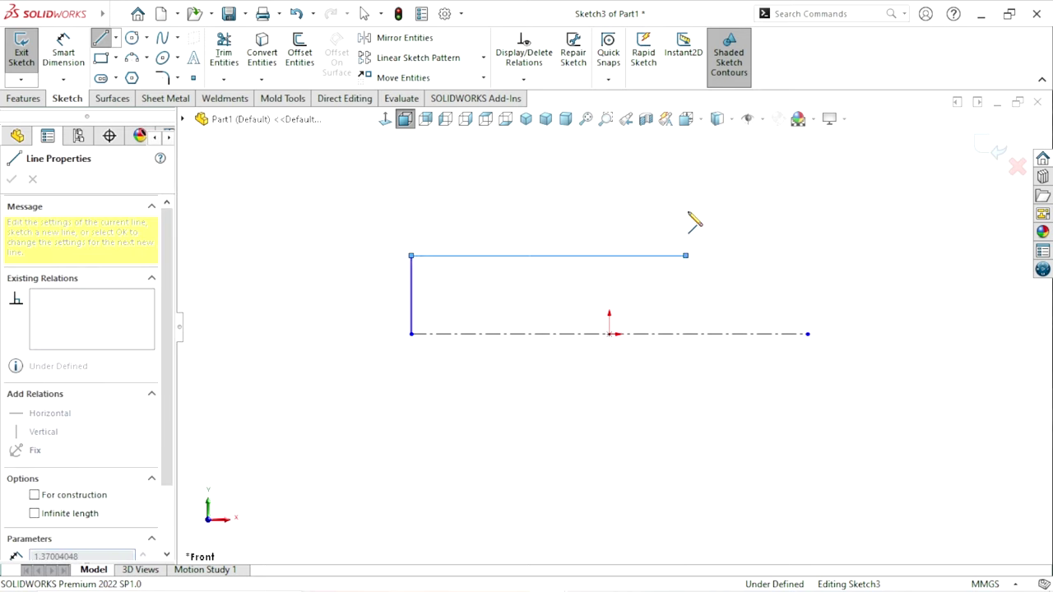
left_click(766, 172)
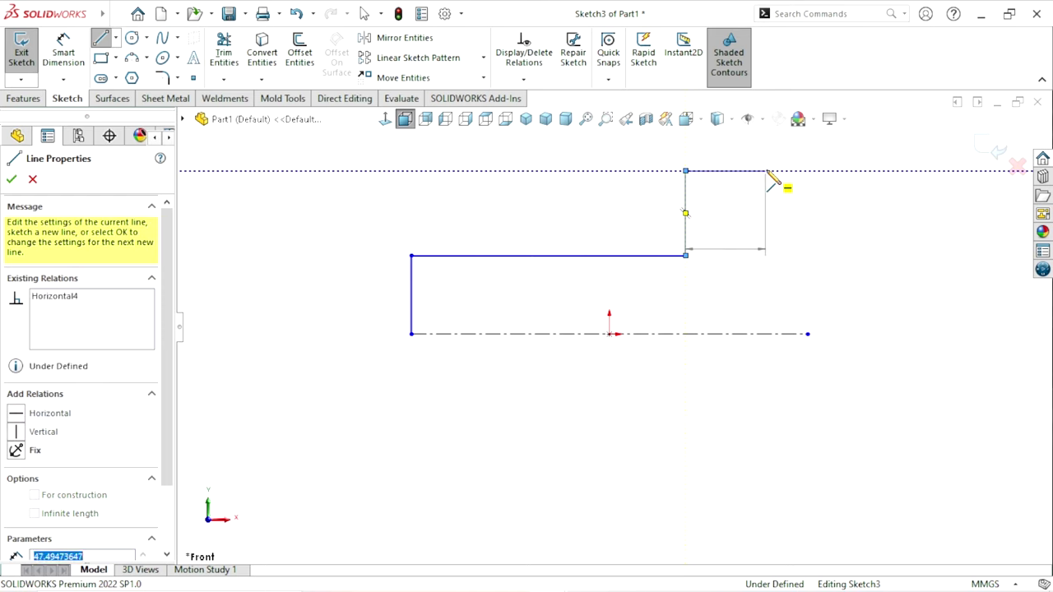
left_click(766, 279)
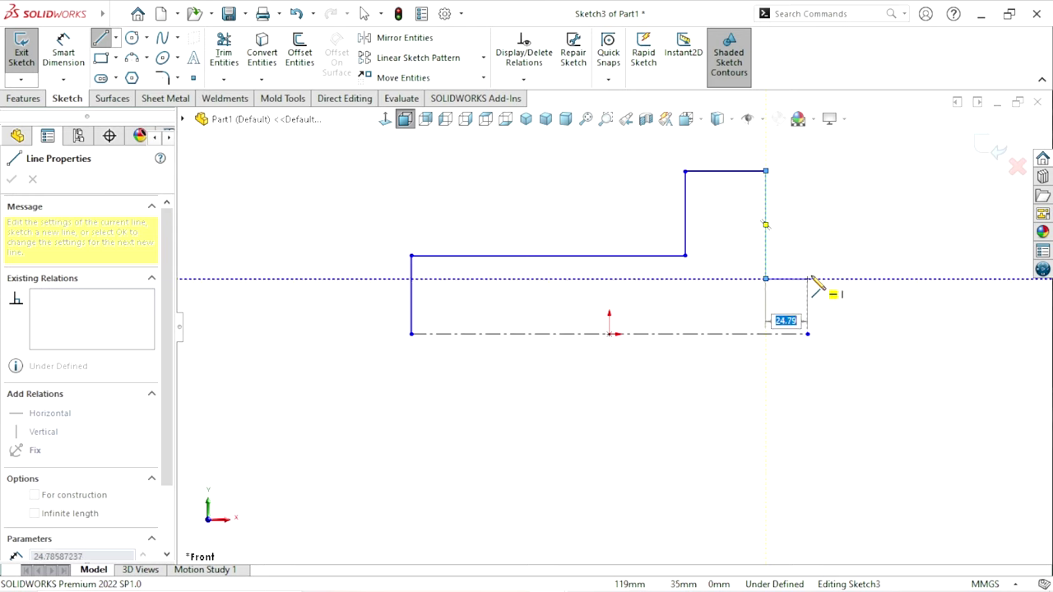
left_click(808, 280)
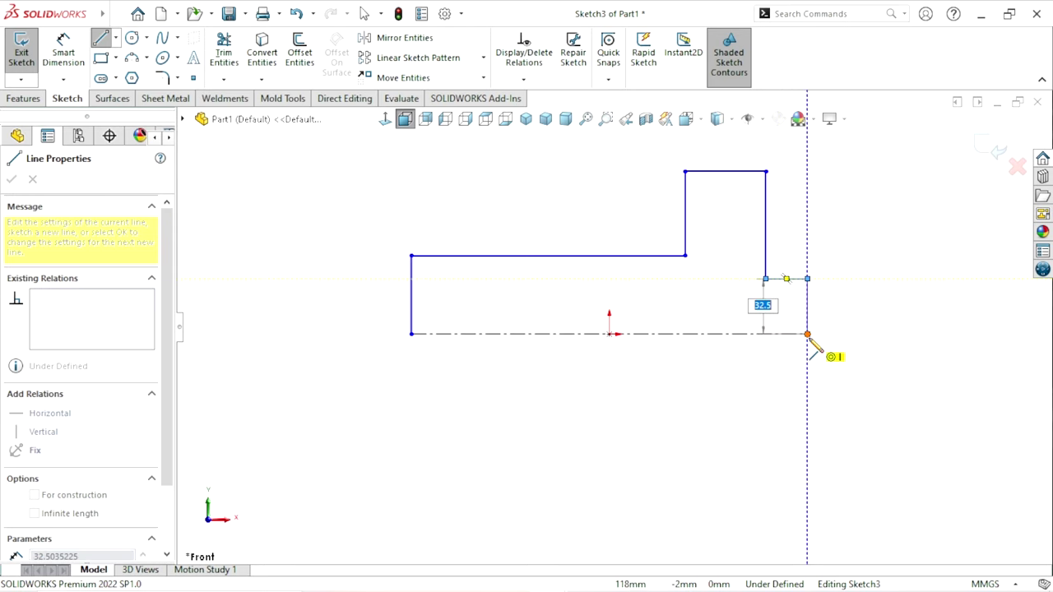
right_click(818, 326)
left_click(849, 337)
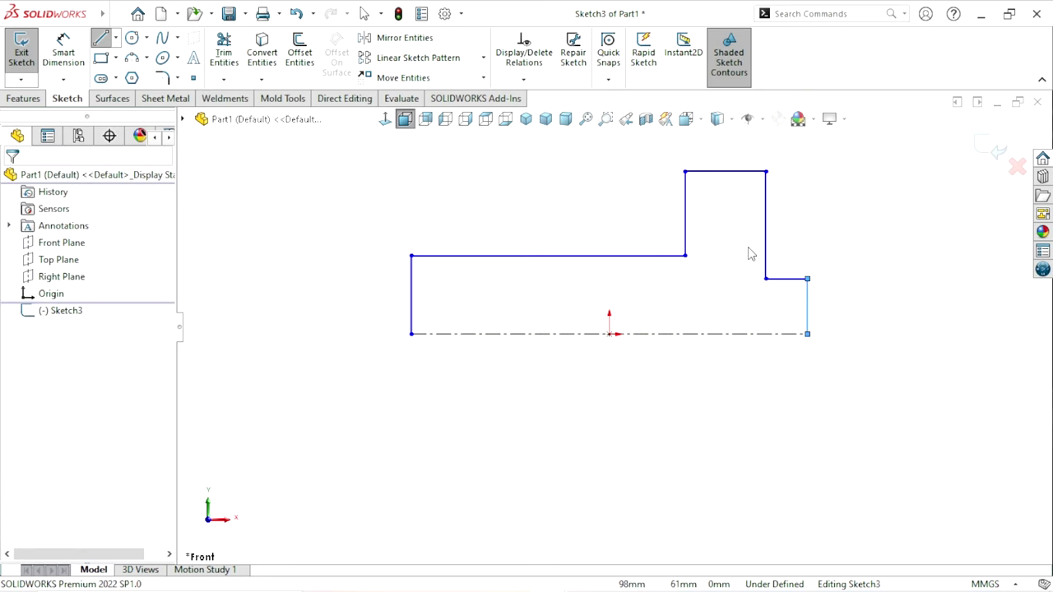
key("d")
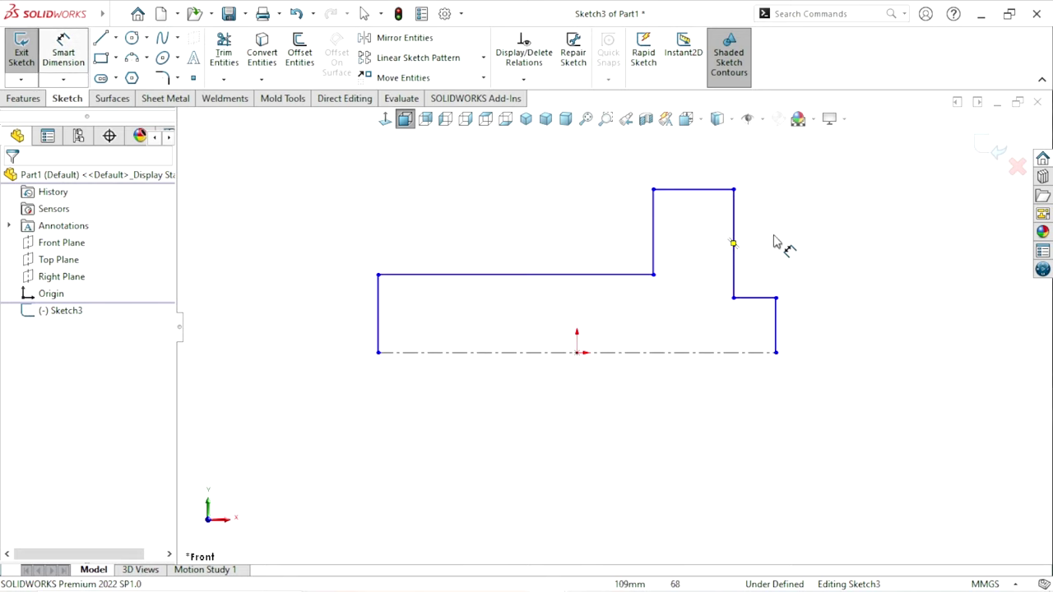
- Dimension the step width and the lobe's top edge at 15 mm each
left_click(757, 297)
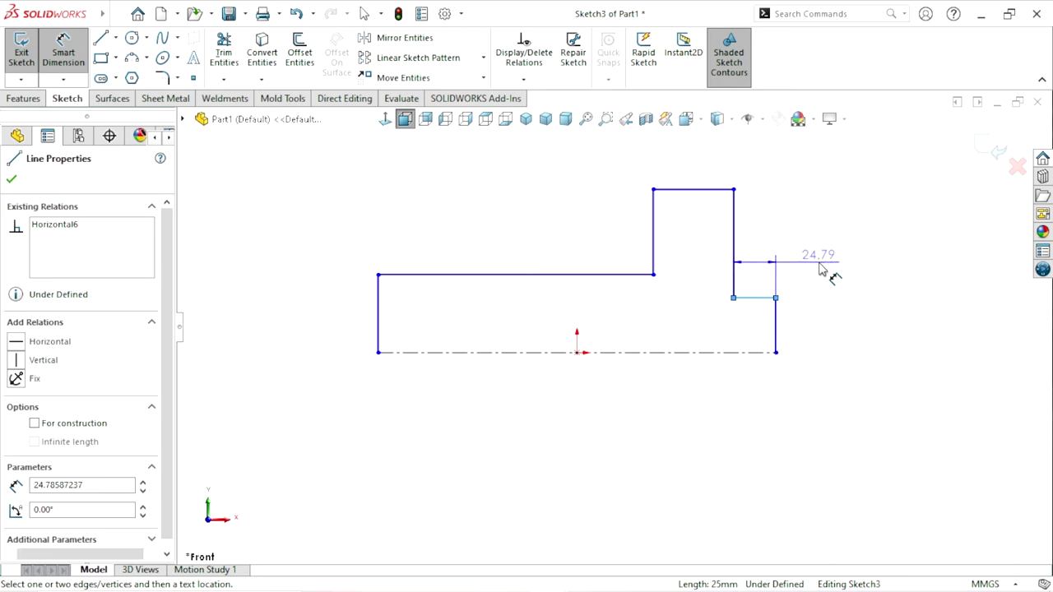
left_click(818, 270)
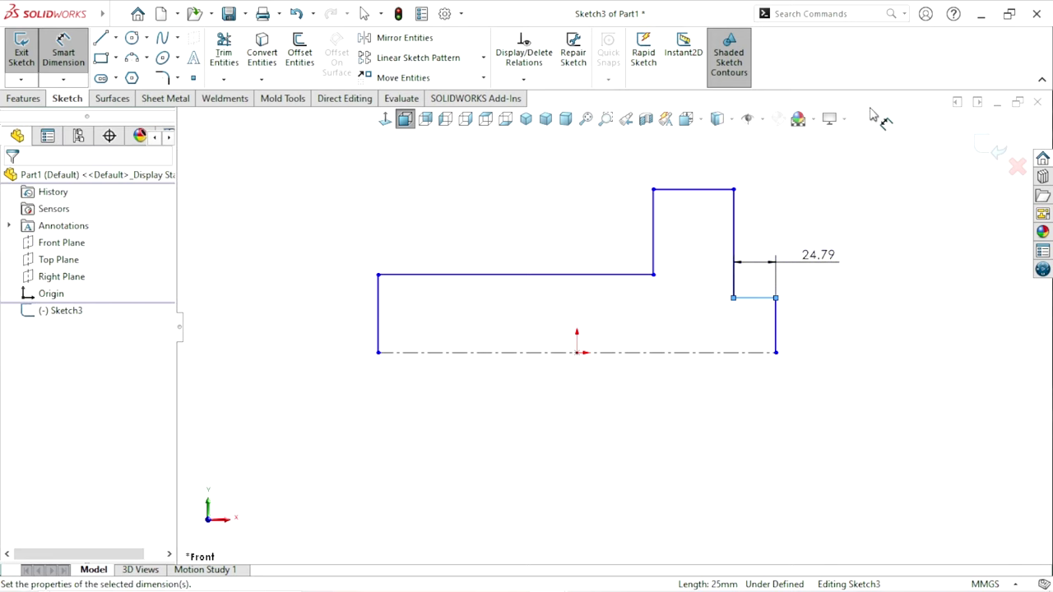
type("15")
key("Return")
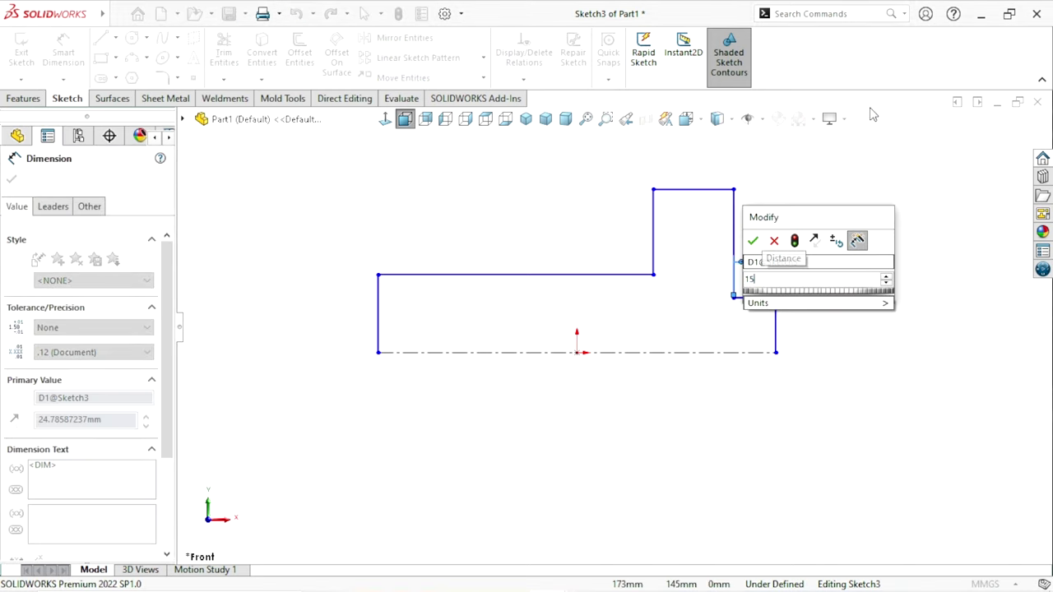
left_click(753, 240)
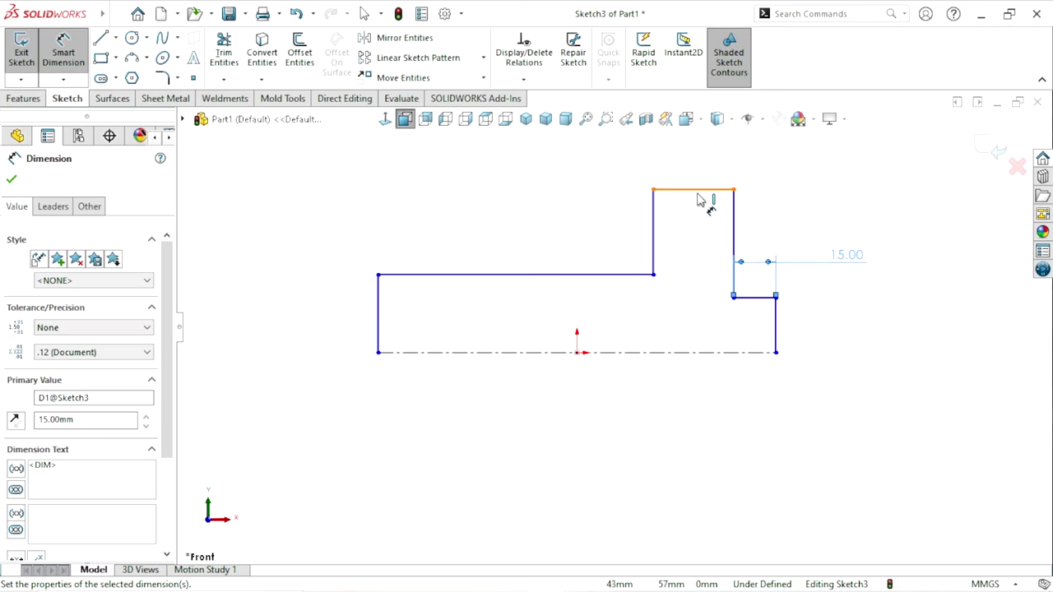
left_click(698, 195)
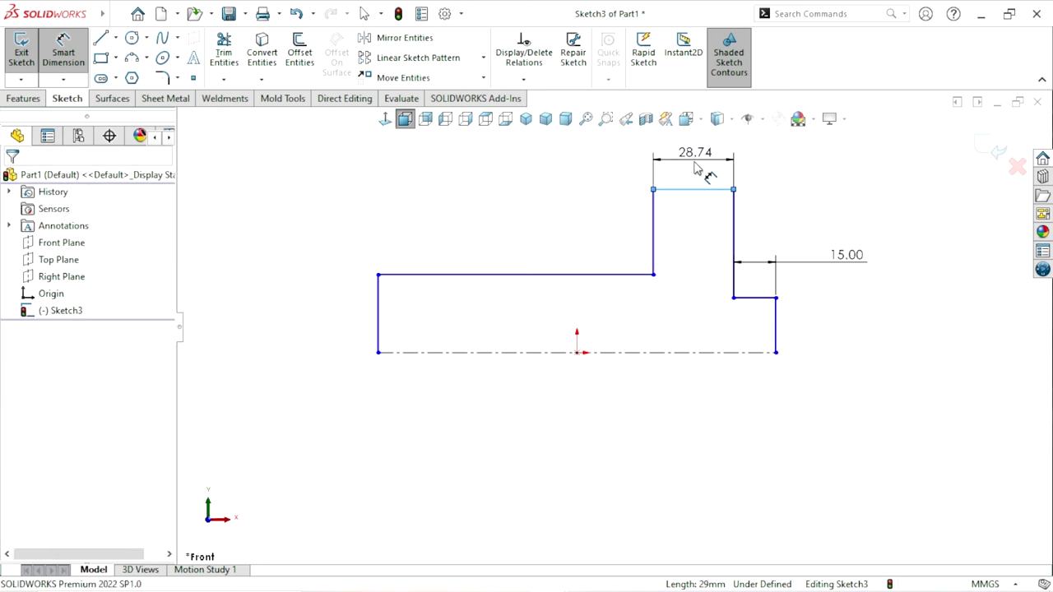
left_click(697, 169)
type("15")
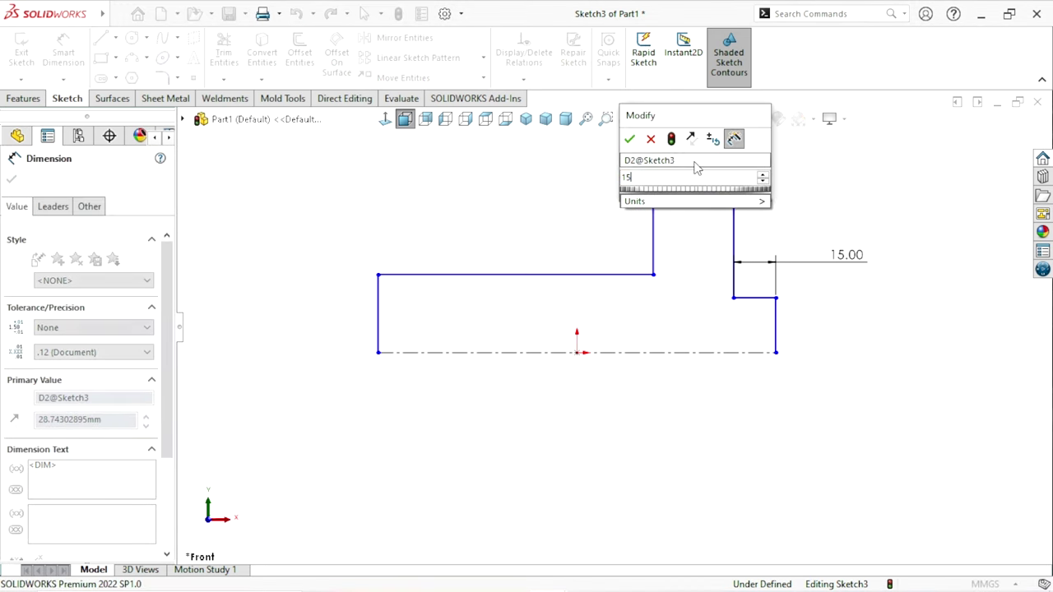
key("Return")
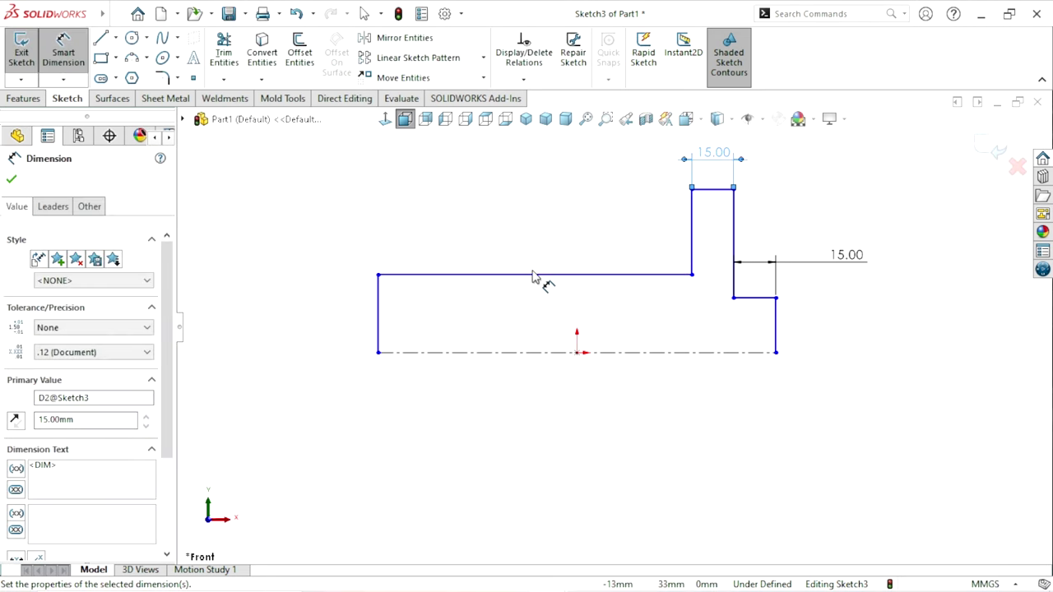
- Dimension the long shaft top edge to 100 mm
left_click(533, 278)
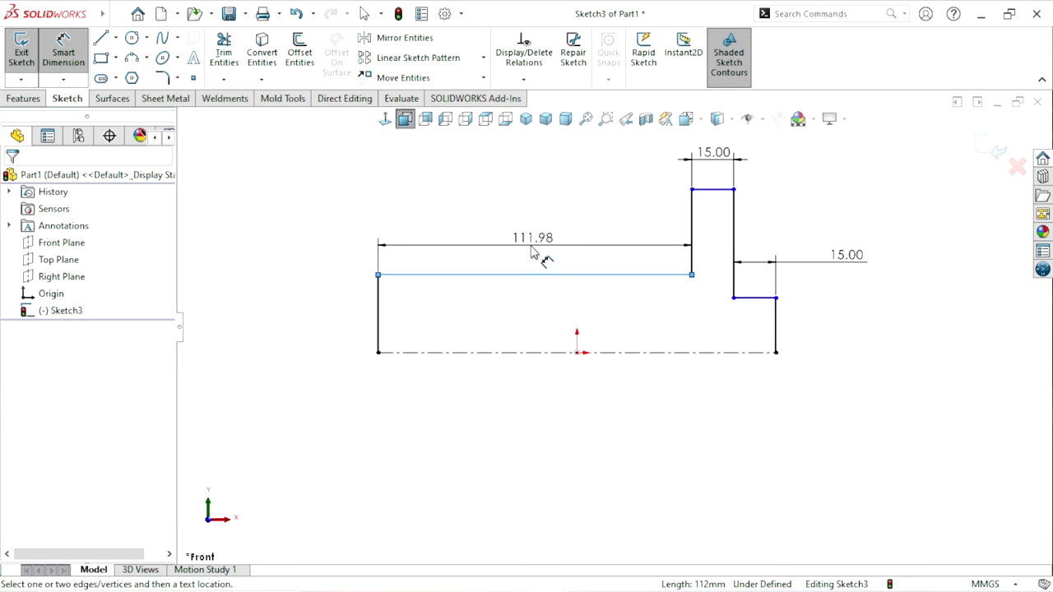
left_click(532, 252)
type("1")
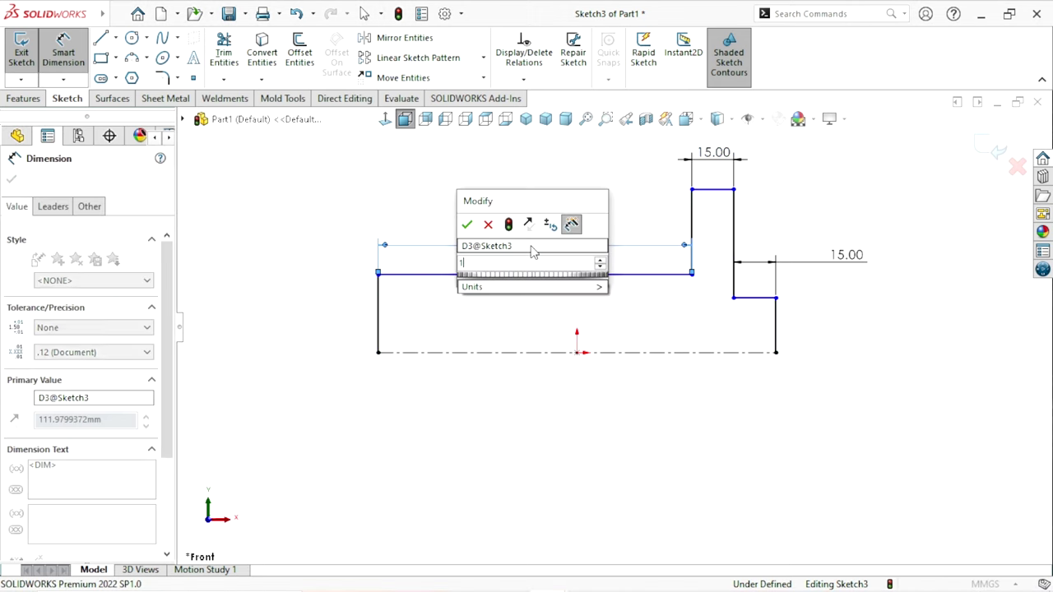
type("00")
key("Return")
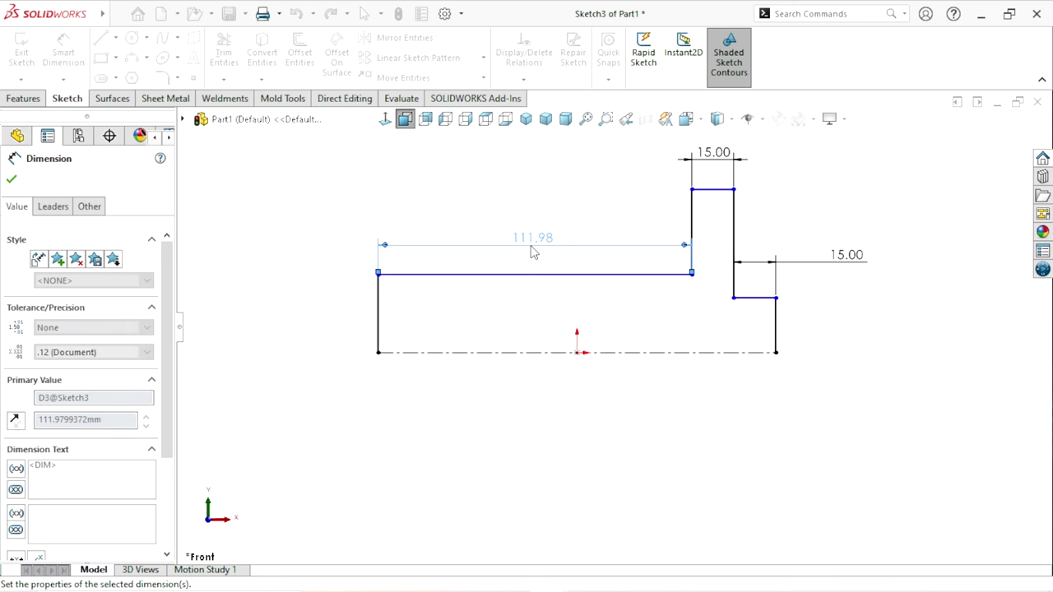
scroll(597, 337, "up", 1)
scroll(593, 312, "down", 3)
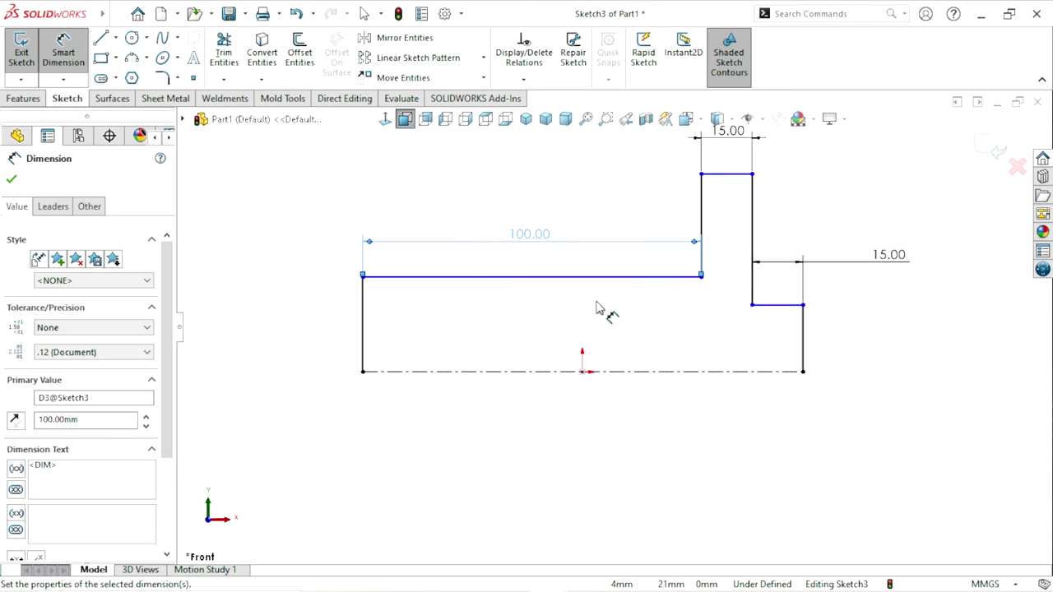
left_click(453, 425)
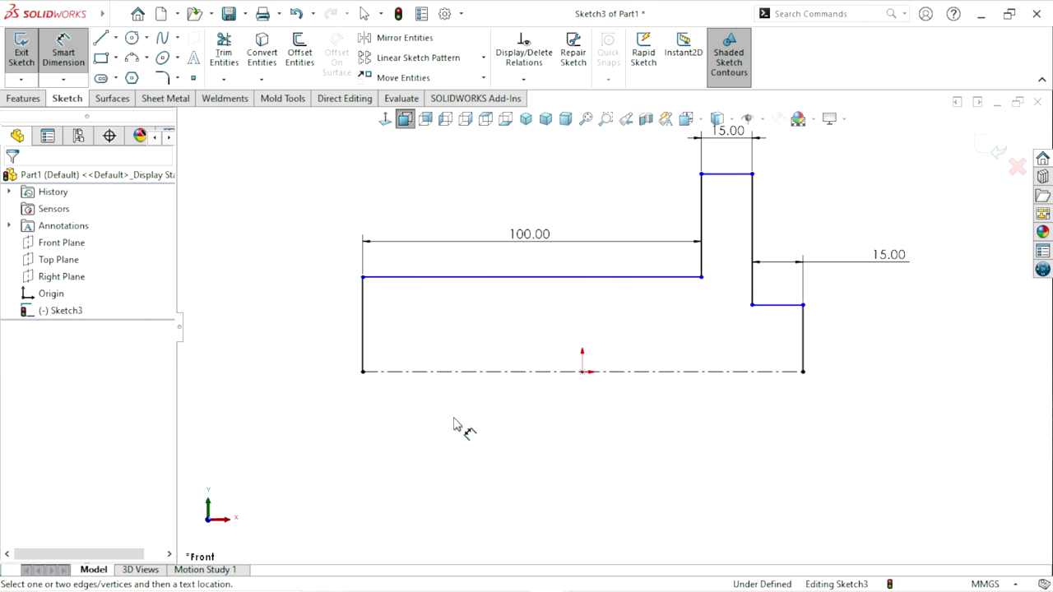
- Dimension the shaft diameter to 60 and the lobe diameter to 85 against the centreline
left_click(403, 278)
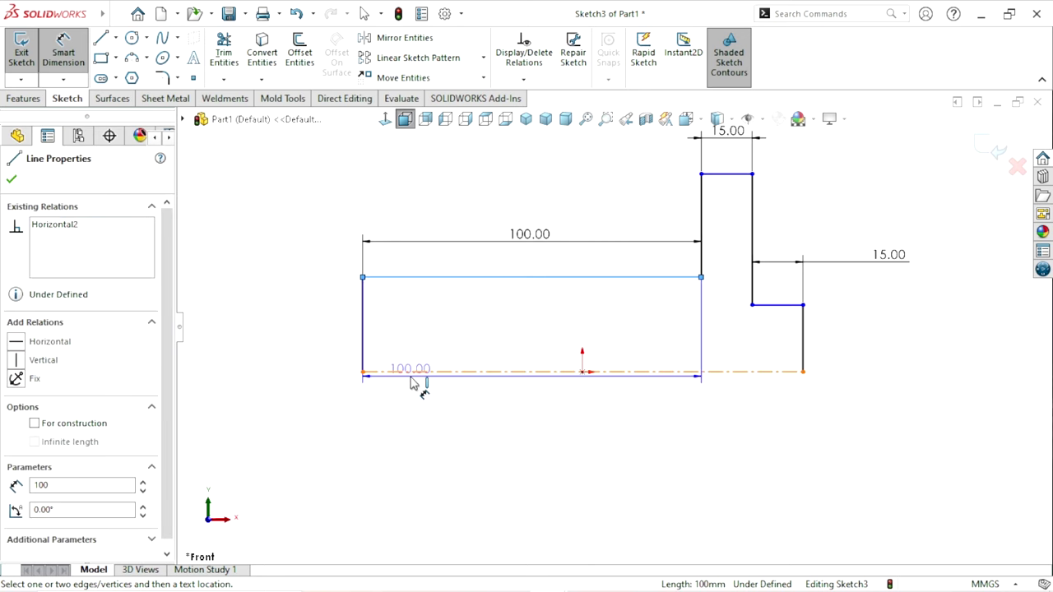
left_click(416, 373)
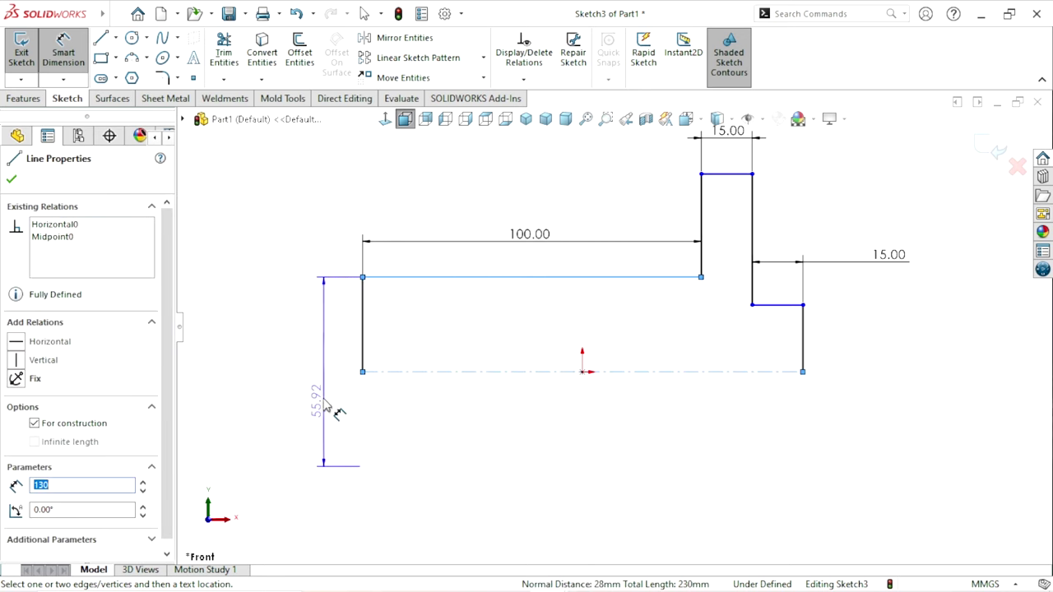
left_click(321, 384)
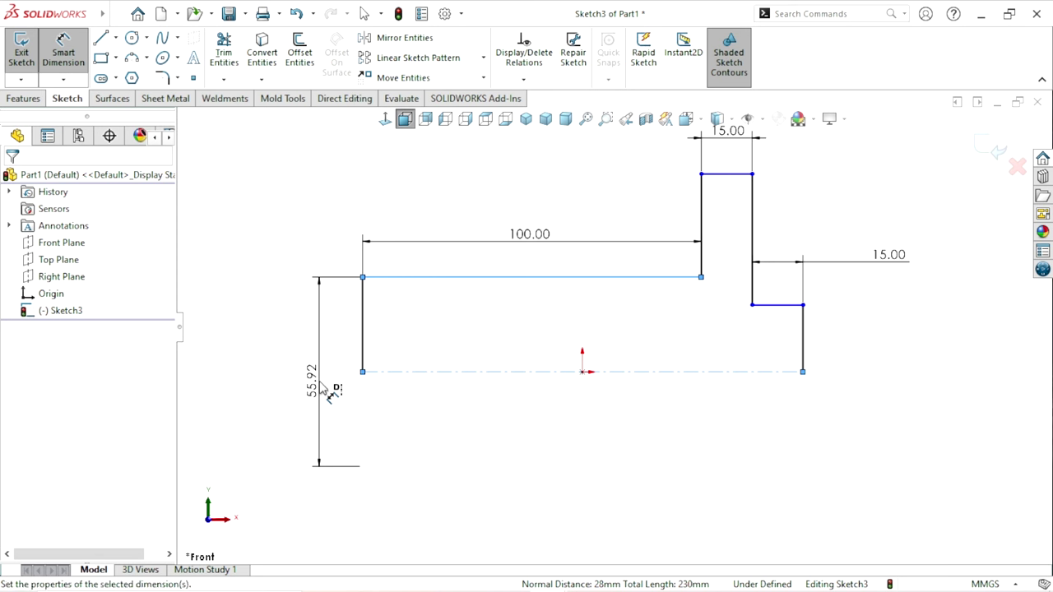
type("360")
key("Return")
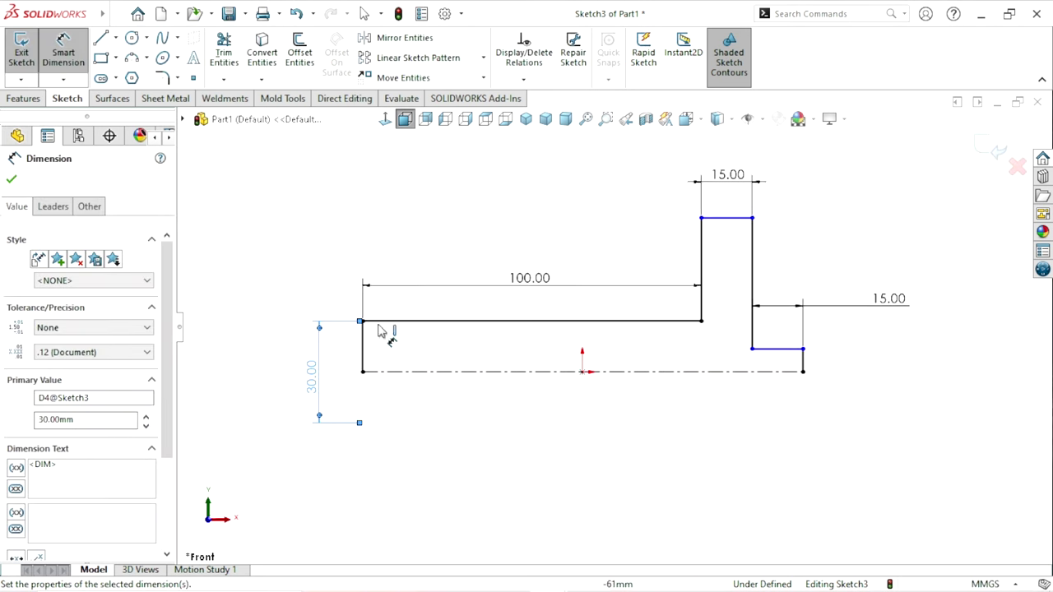
left_click(730, 220)
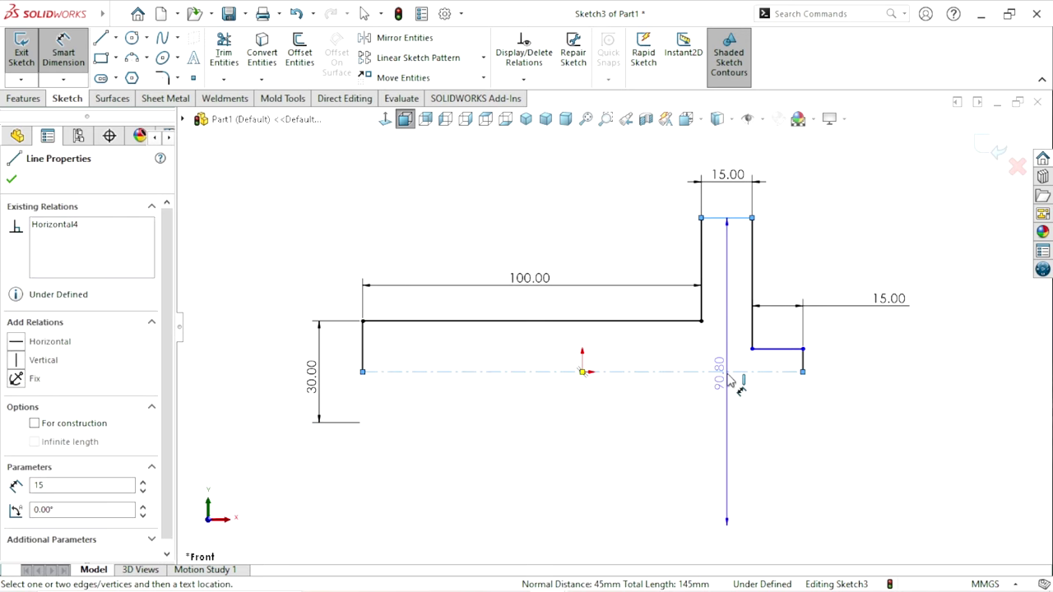
left_click(856, 370)
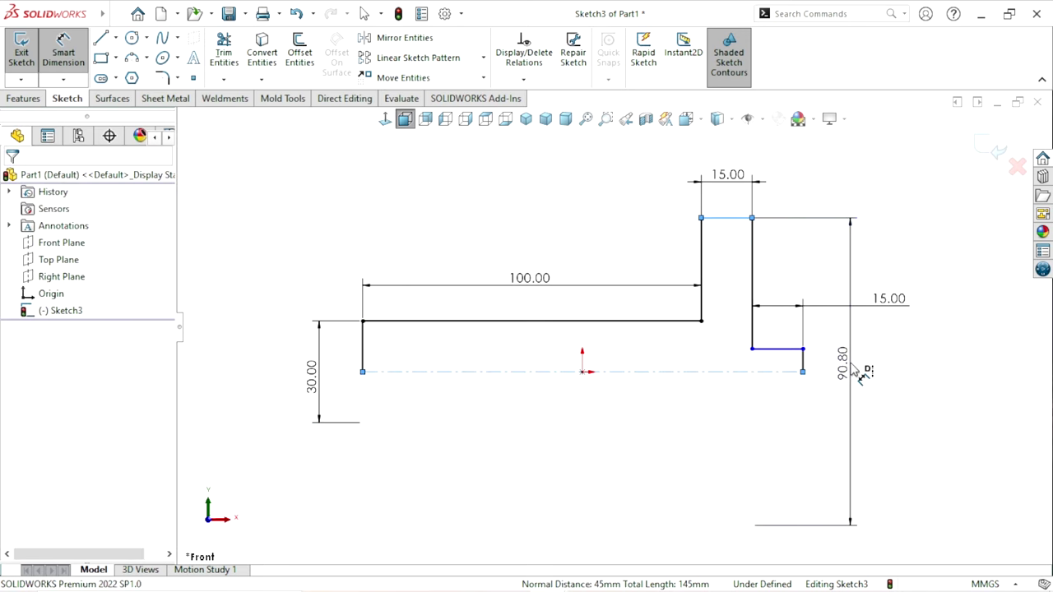
type("85")
key("Return")
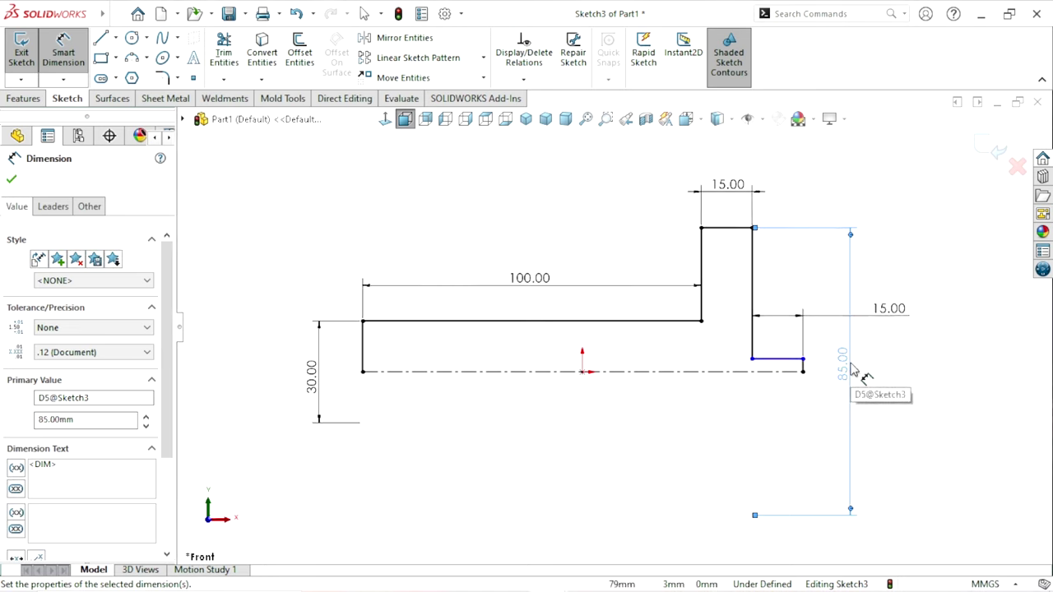
- Dimension the short lower step against the centreline to 25 mm
left_click(789, 359)
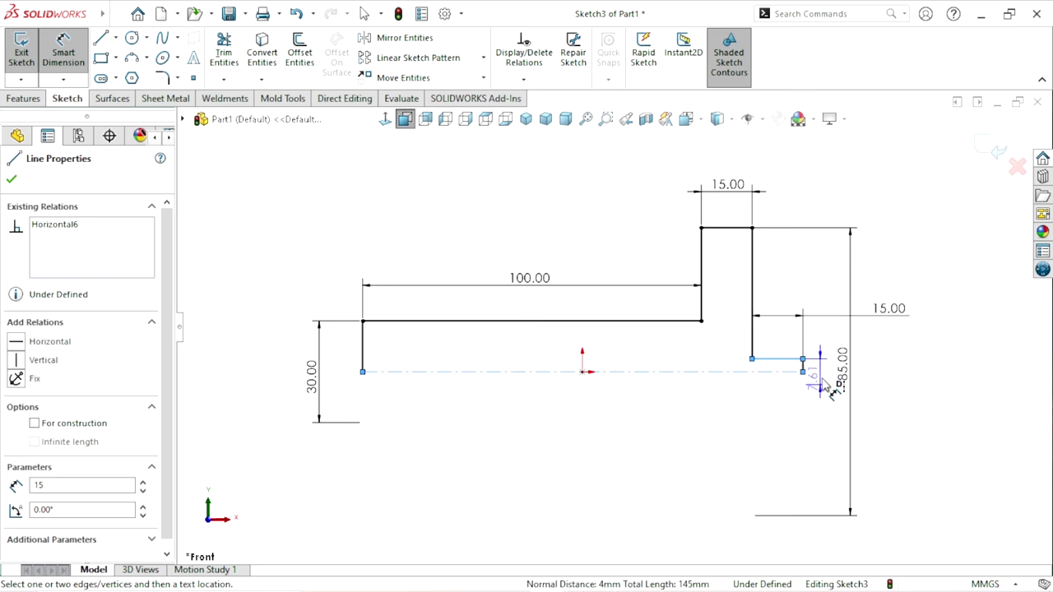
left_click(833, 372)
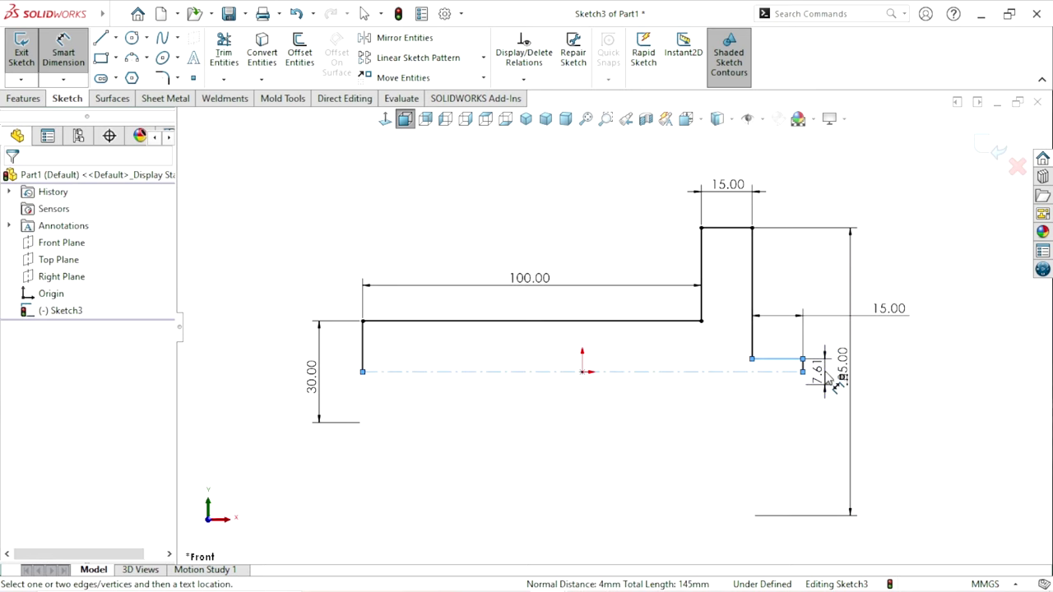
left_click(820, 379)
type("25")
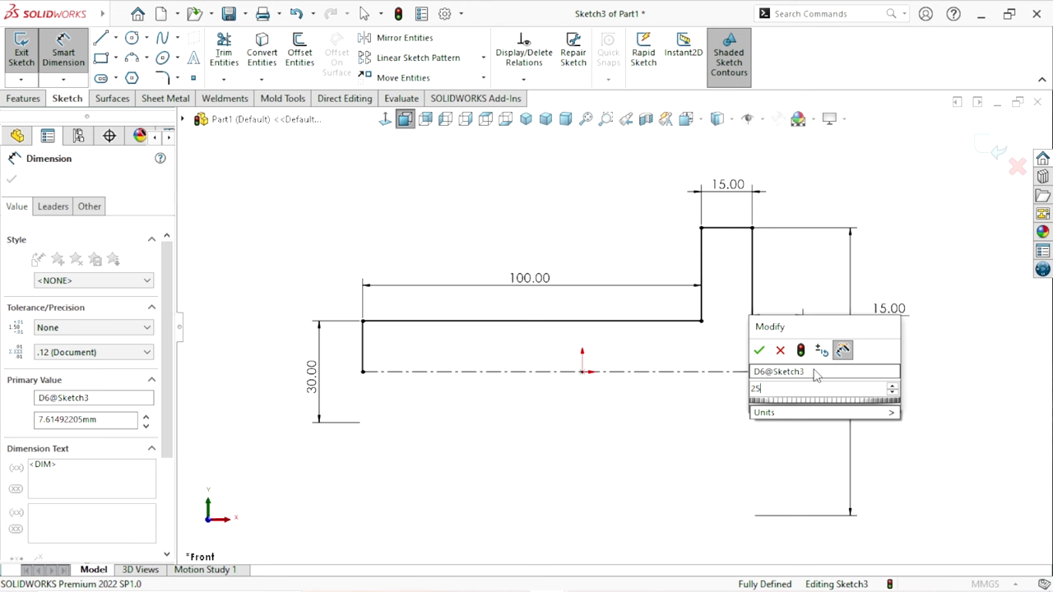
key("Return")
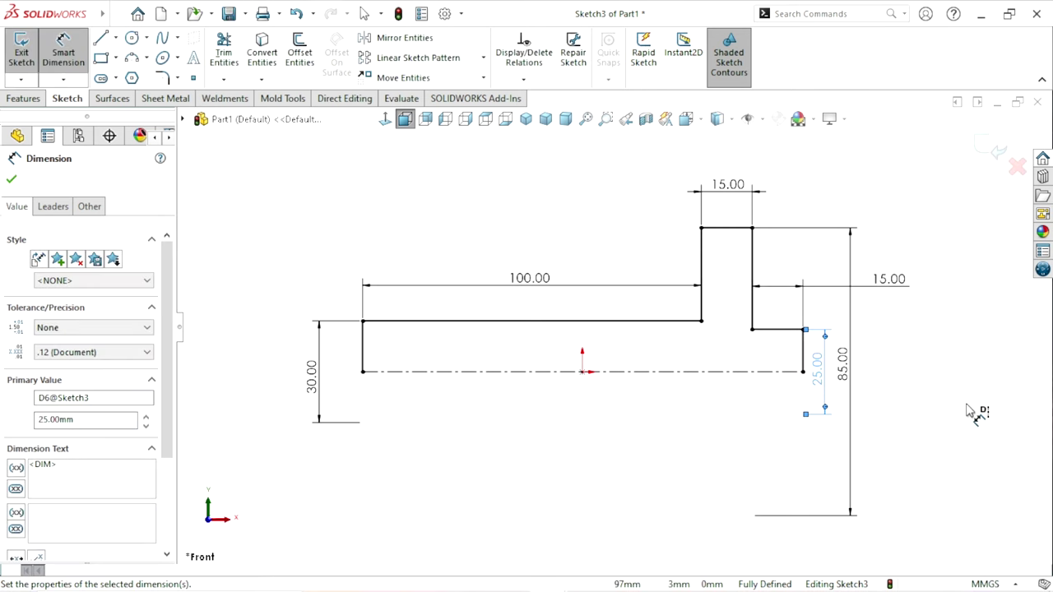
left_click(587, 393)
- Reposition the step width, 85.00 and 25.00 dimensions for a tidier layout
scroll(583, 370, "up", 1)
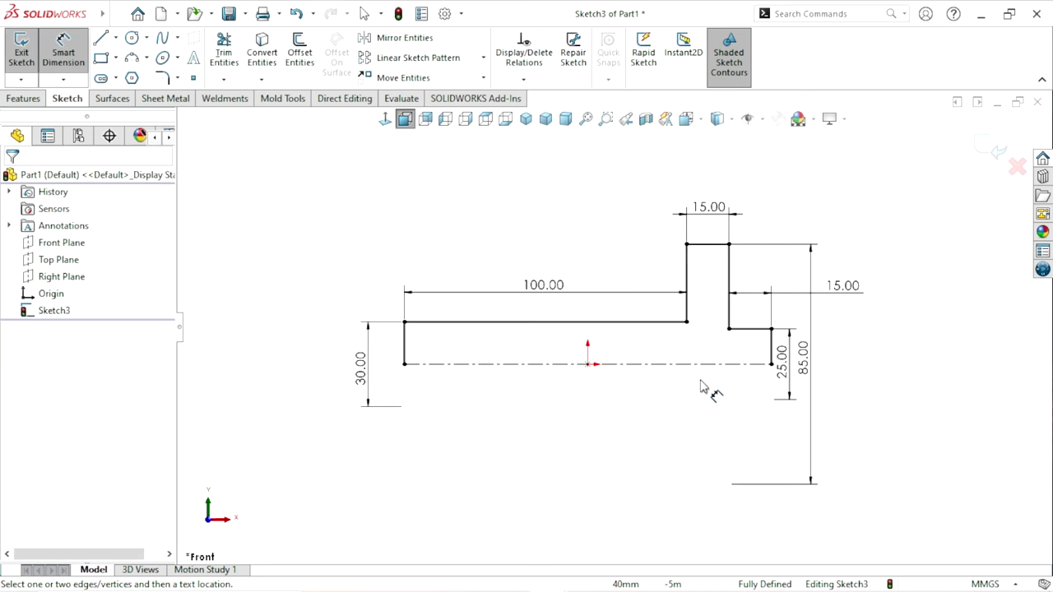
scroll(766, 397, "down", 1)
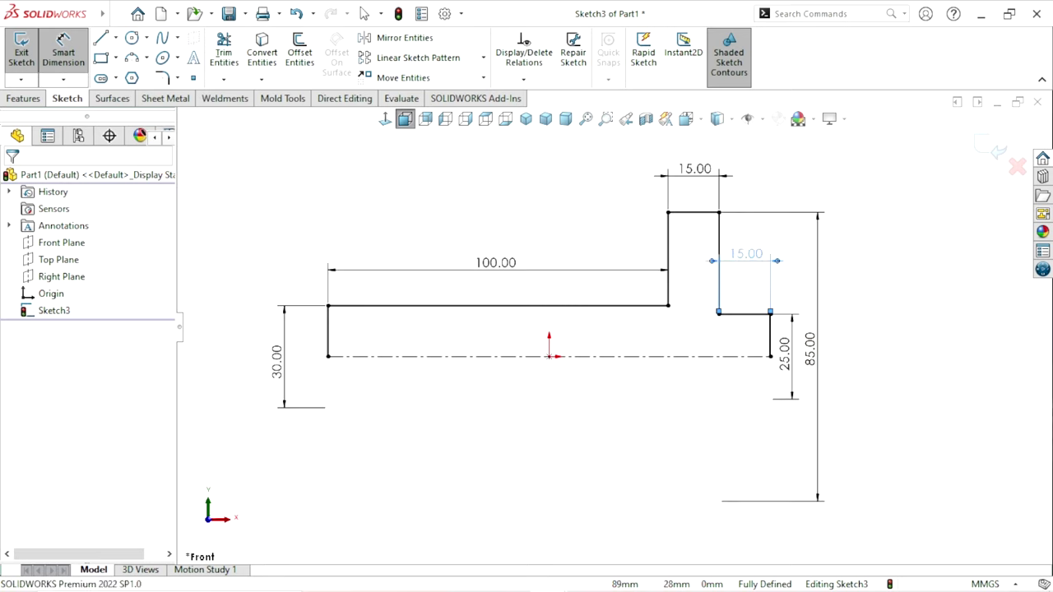
left_click(746, 257)
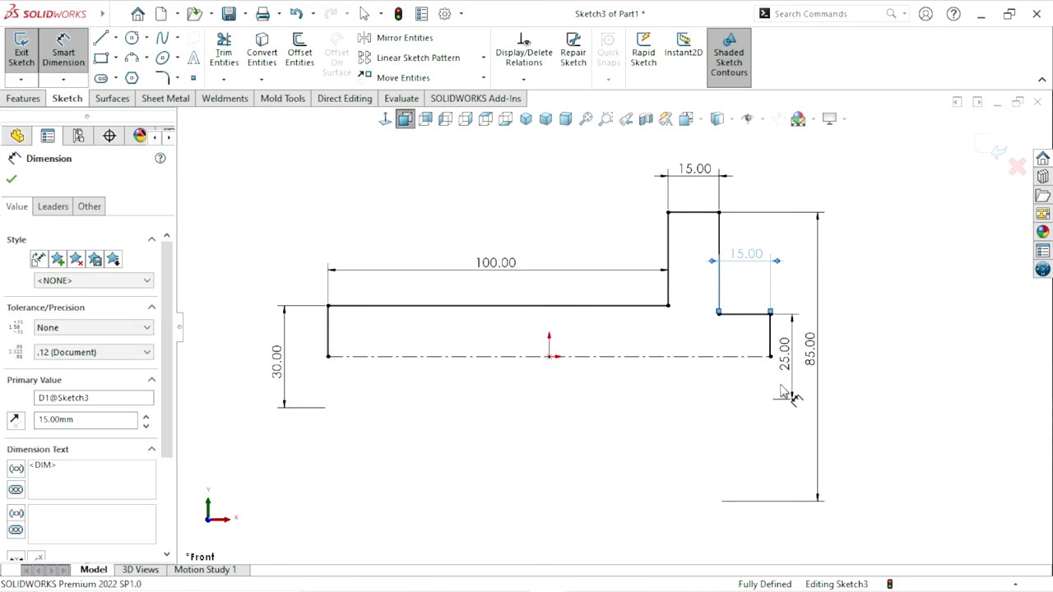
left_click(838, 340)
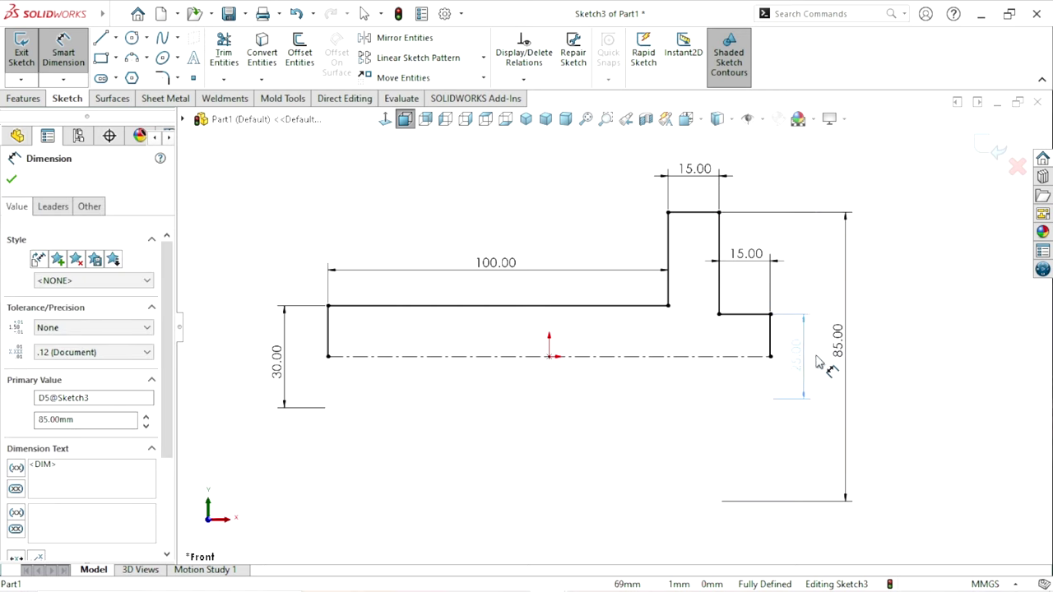
left_click(794, 366)
scroll(549, 350, "up", 1)
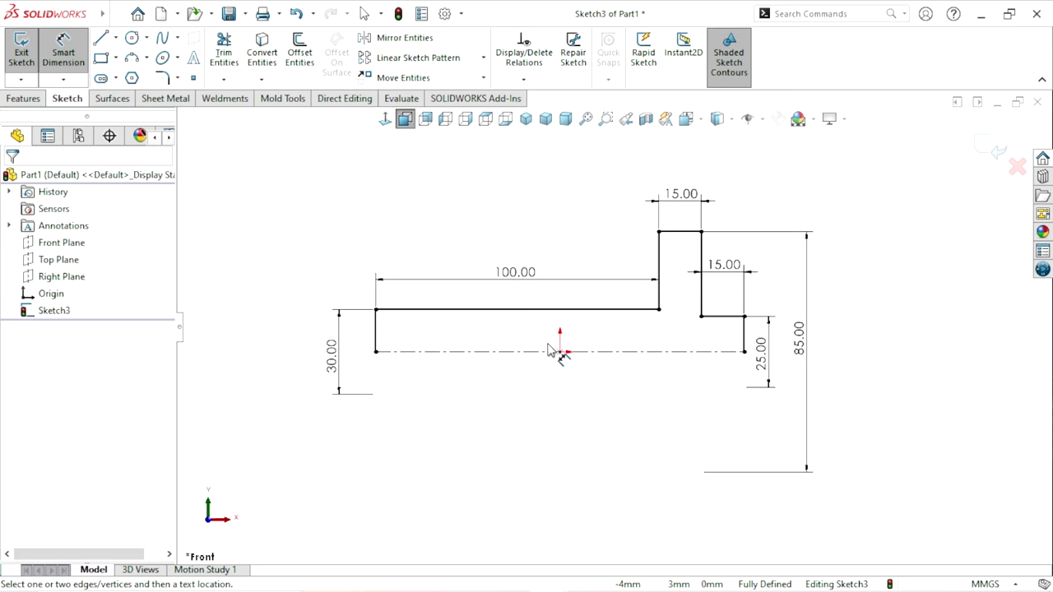
- Revolve the profile 360° about the centerline into a solid, then orbit to face the shaft end
left_click(23, 98)
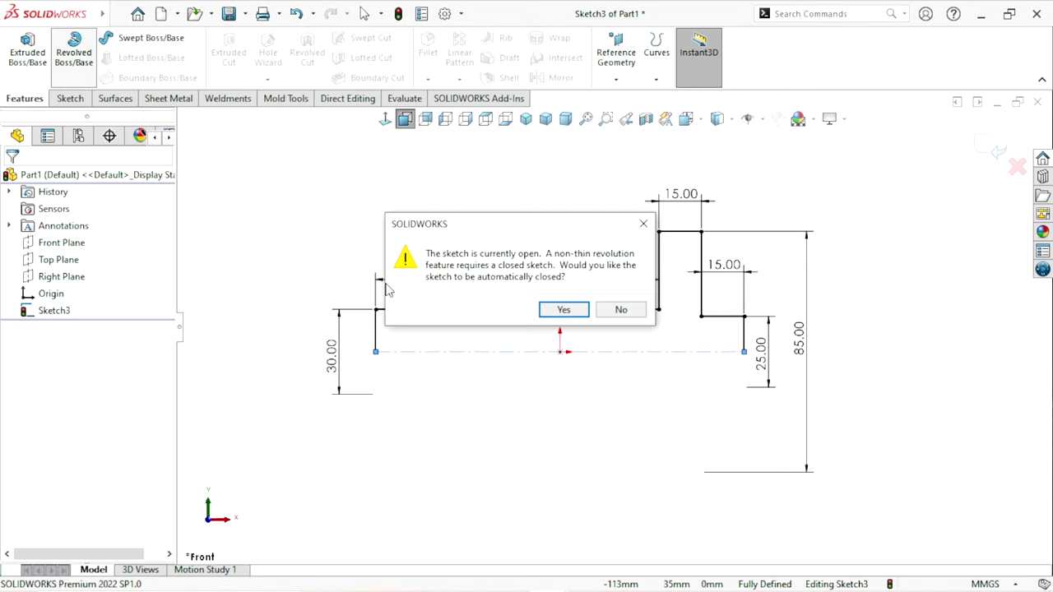
left_click(562, 310)
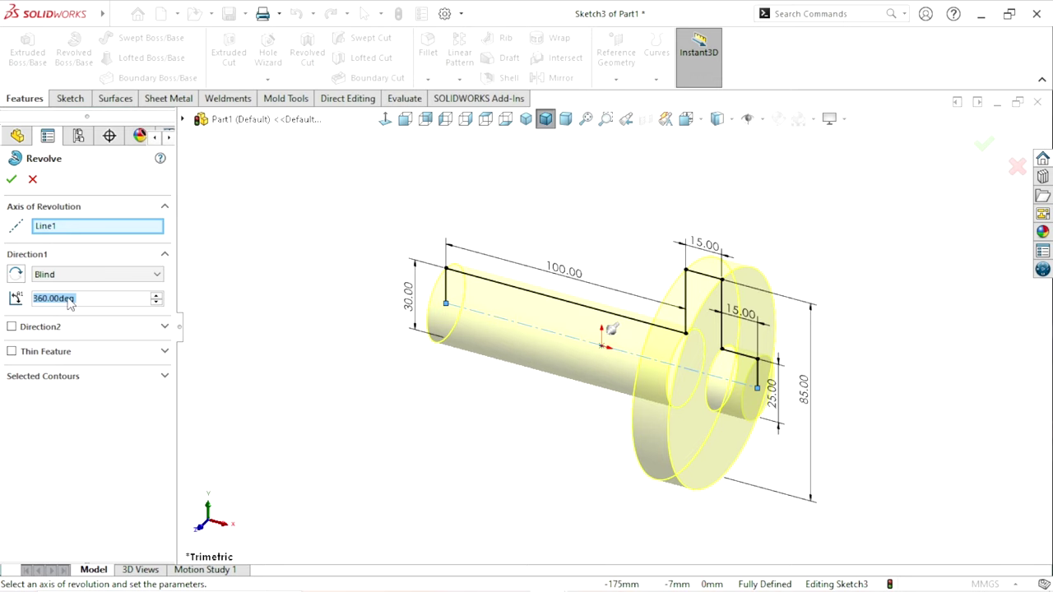
left_click(11, 181)
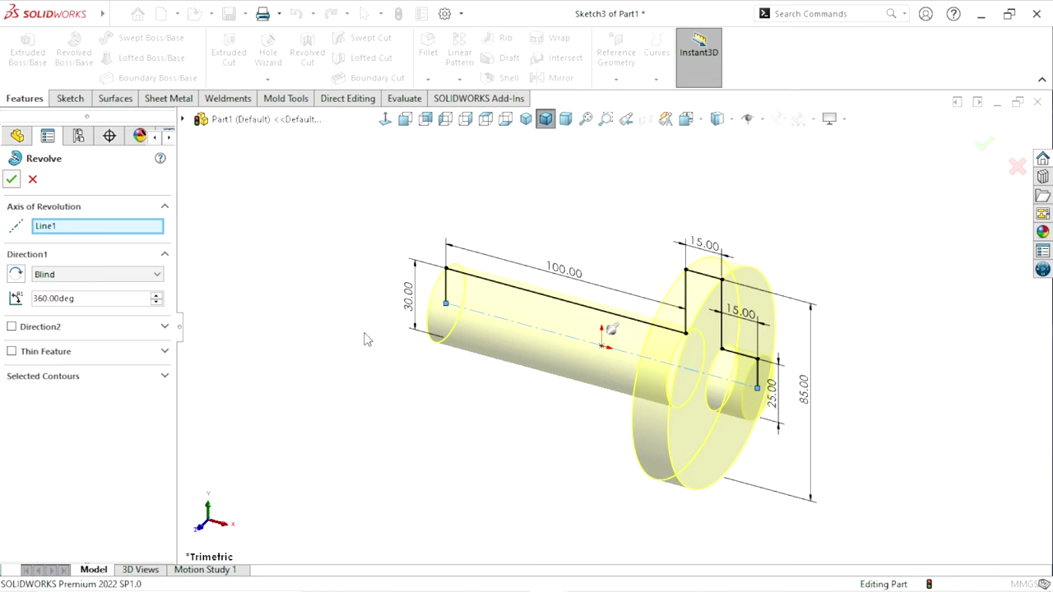
mouse_move(587, 380)
middle_mouse_down()
mouse_move(665, 404)
mouse_move(482, 383)
mouse_move(543, 376)
mouse_move(429, 309)
middle_mouse_up()
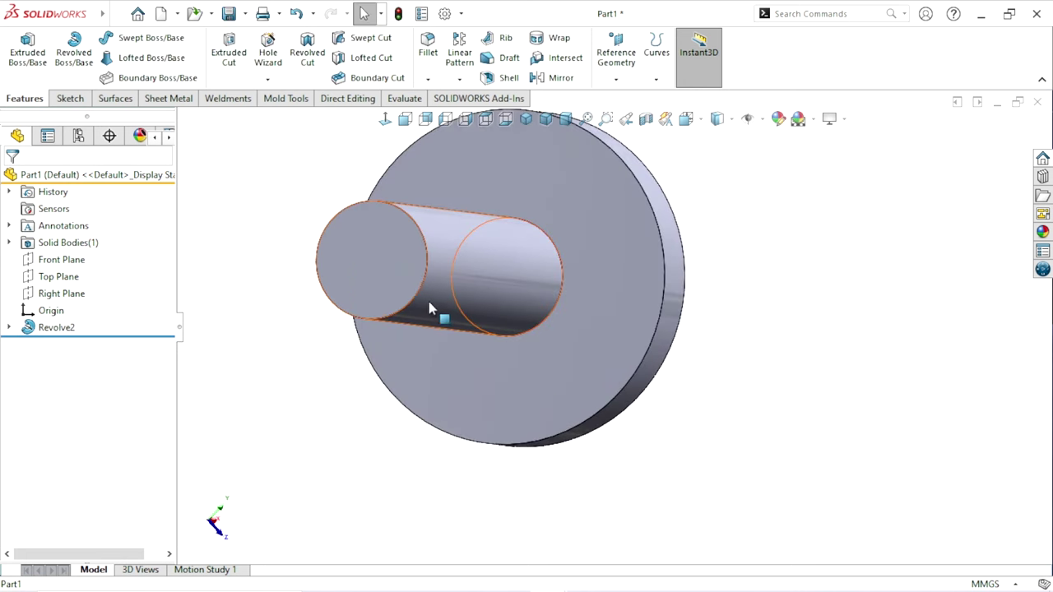
- Sketch on the shaft end face a circle around the shaft and a small circle above it
left_click(378, 284)
left_click(423, 210)
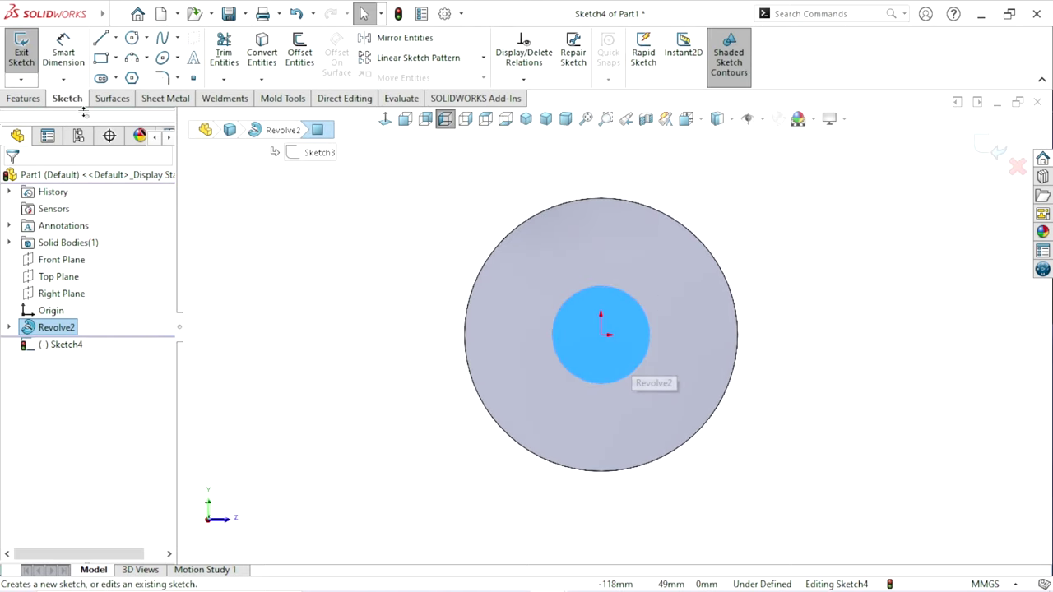
left_click(132, 38)
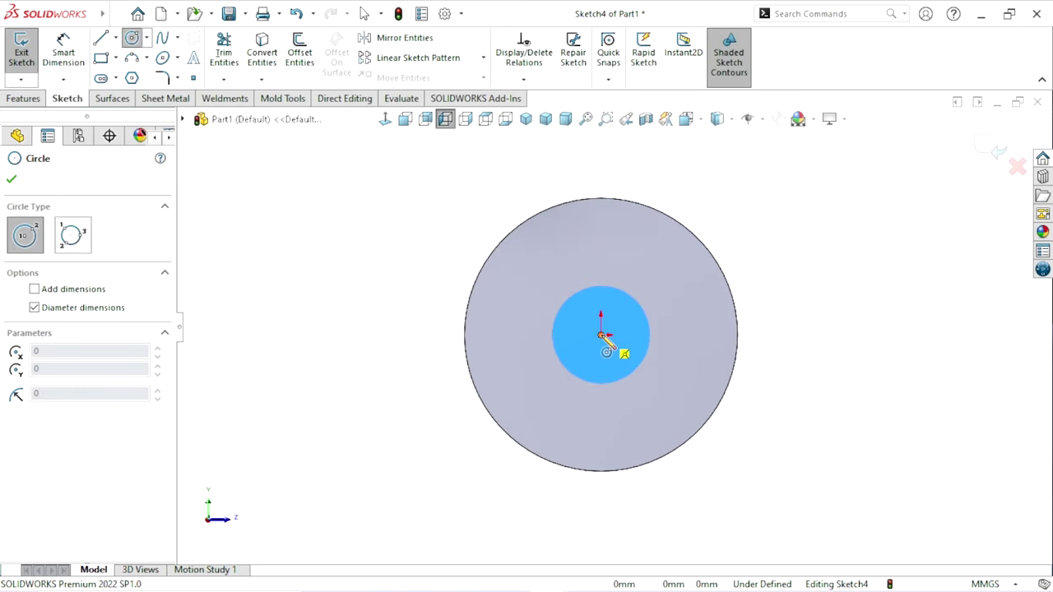
left_click(602, 335)
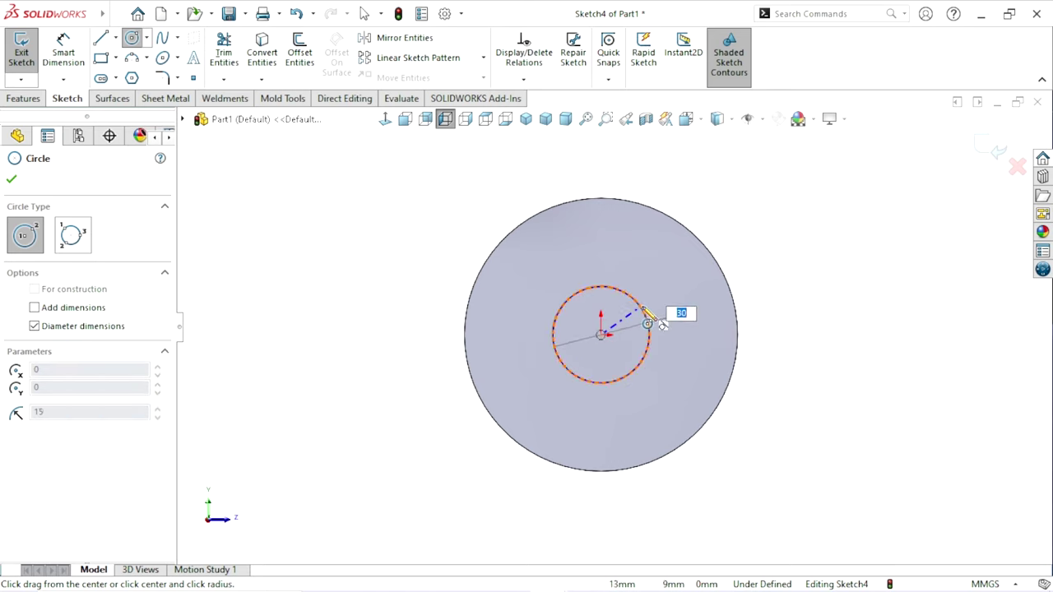
left_click(644, 311)
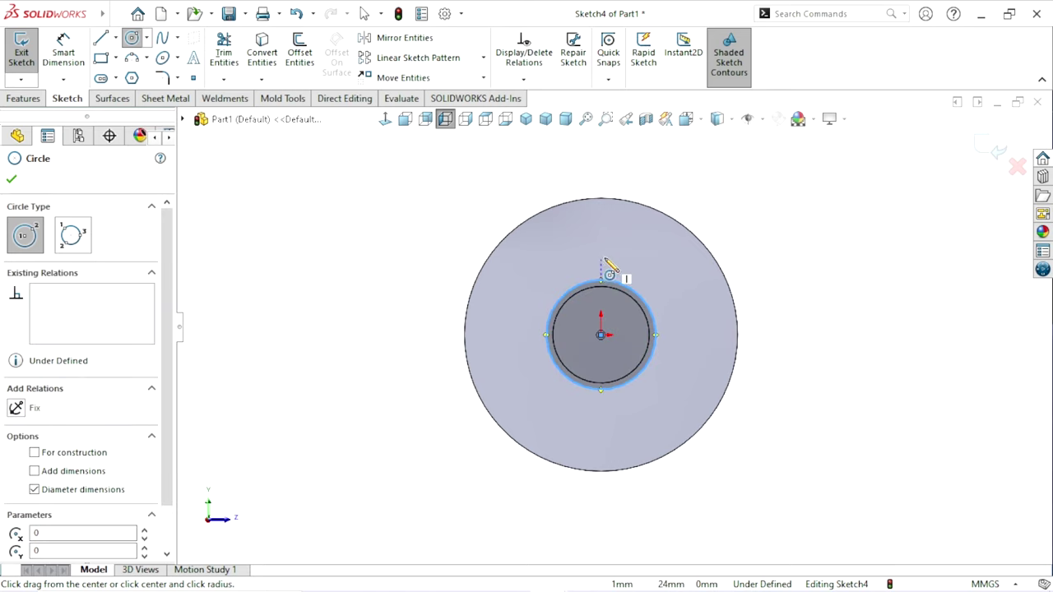
left_click(597, 246)
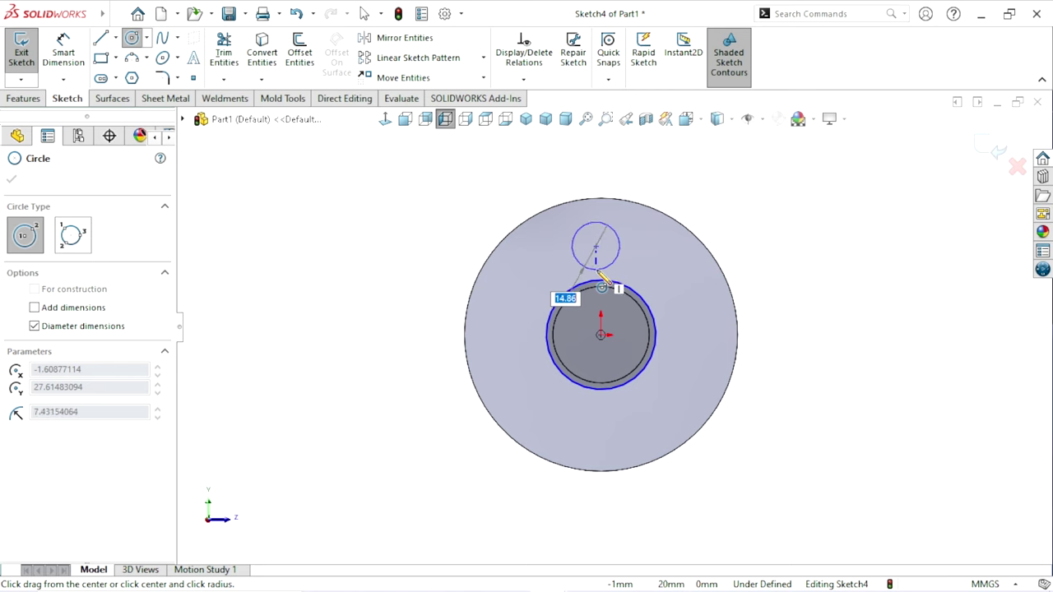
left_click(613, 262)
right_click(731, 272)
left_click(759, 272)
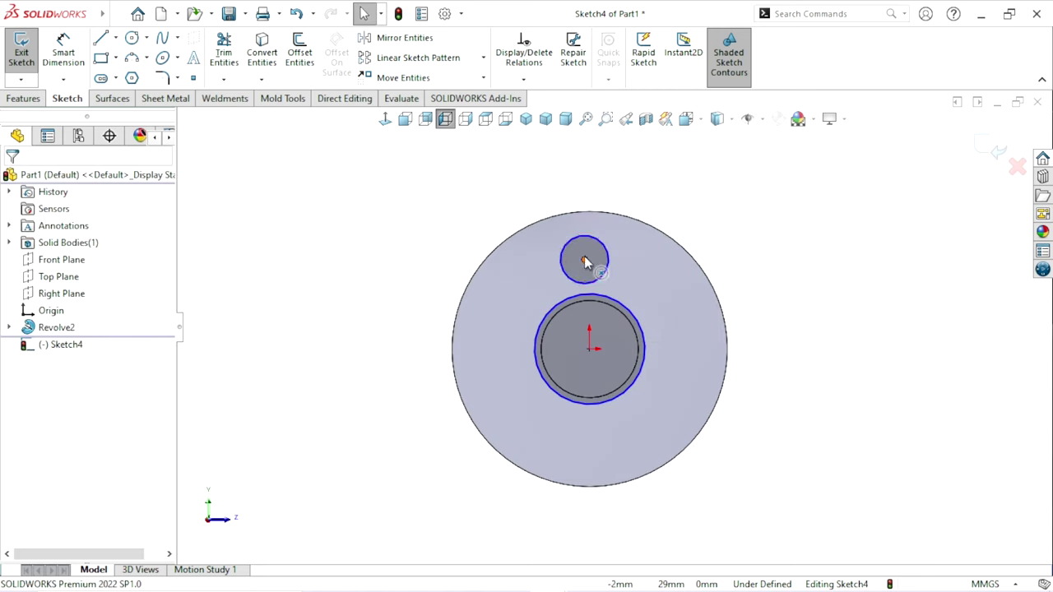
- Add a Vertical relation between the small circle's centre and the shaft centre
left_click(585, 258)
left_click(590, 349, "ctrl")
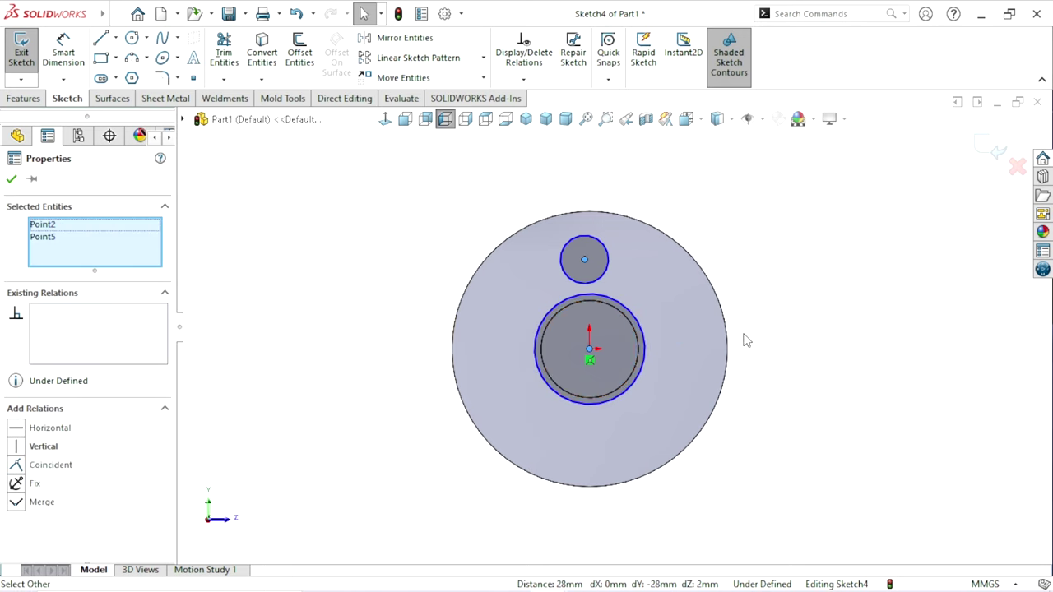
left_click(23, 451)
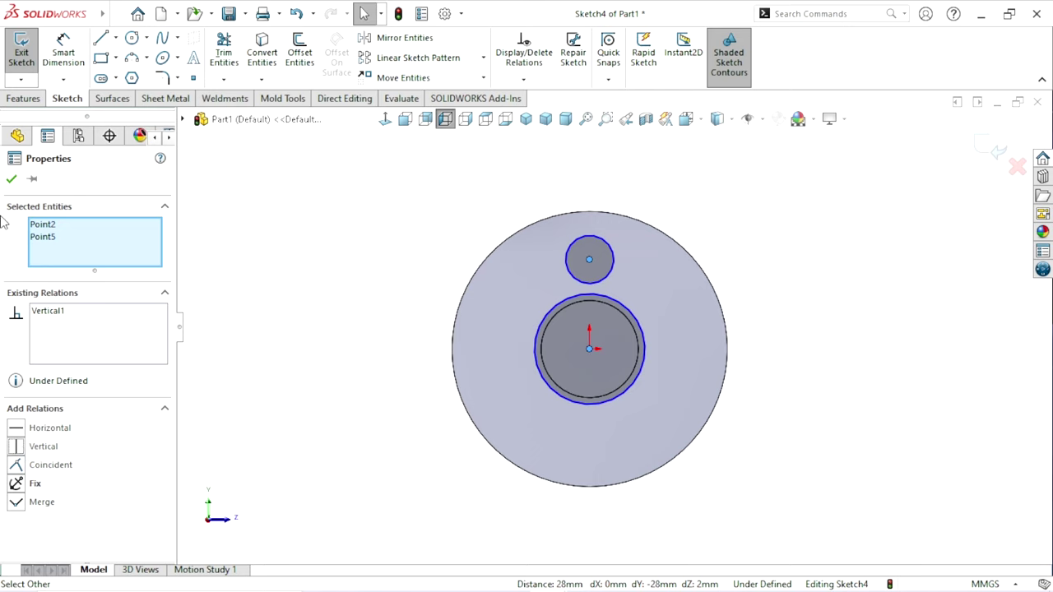
left_click(9, 181)
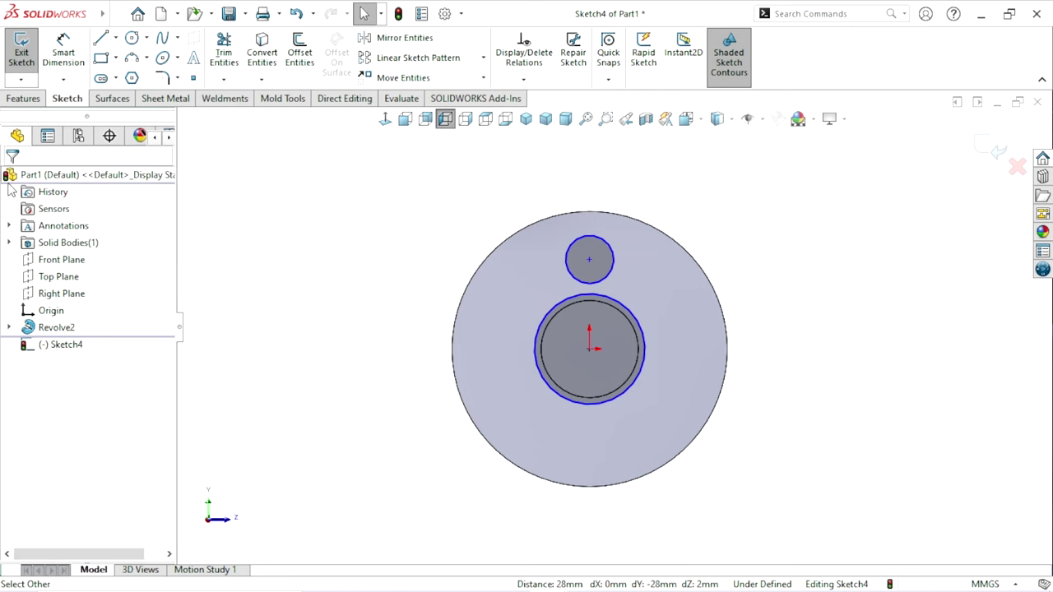
- Dimension the shaft circle to Ø35 and the small circle to Ø15
left_click(71, 71)
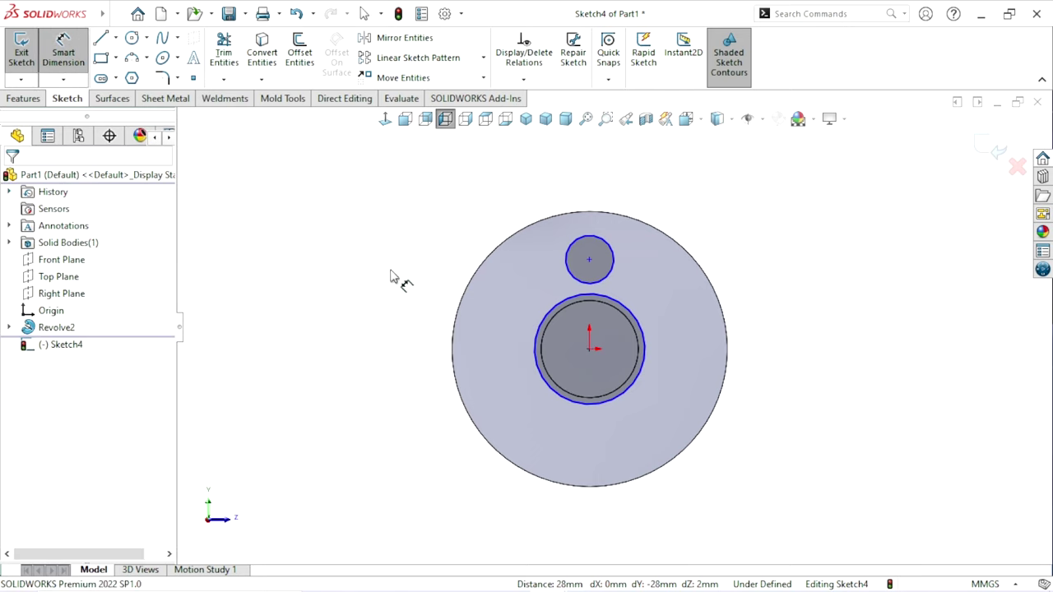
left_click(658, 342)
left_click(695, 350)
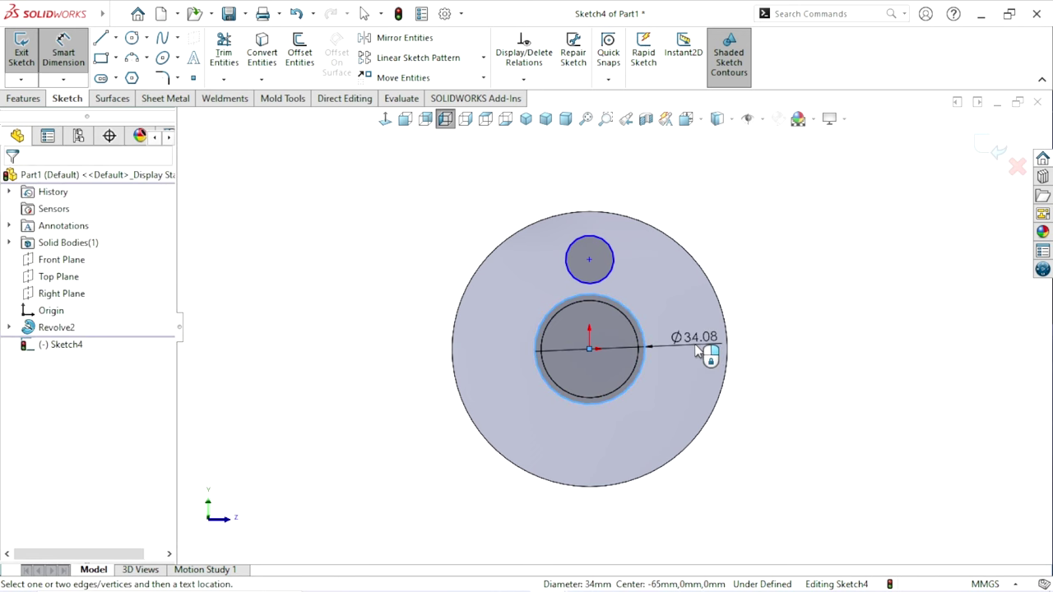
type("34")
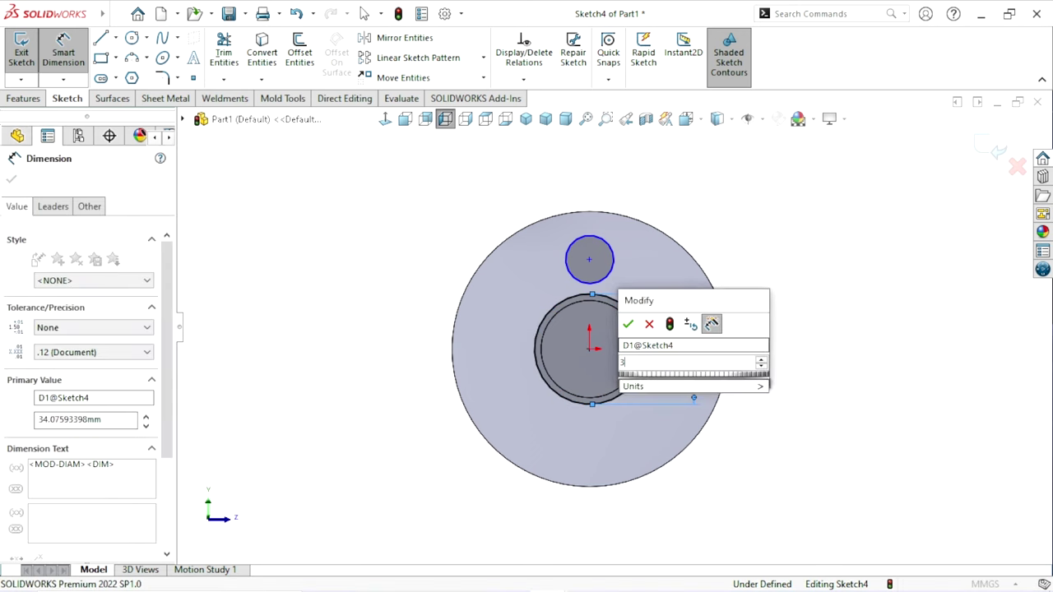
key("Return")
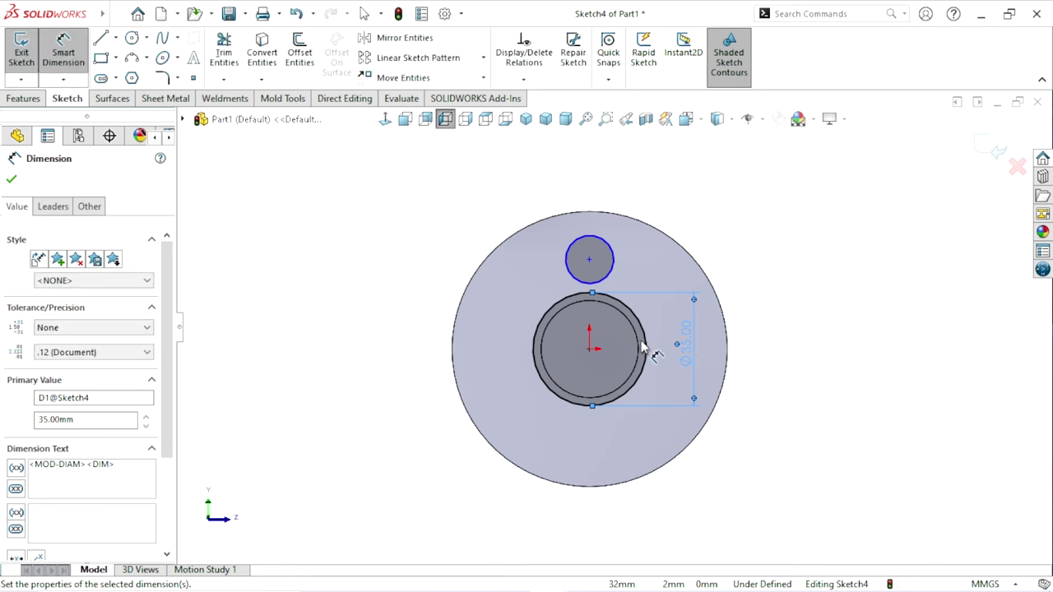
left_click(614, 258)
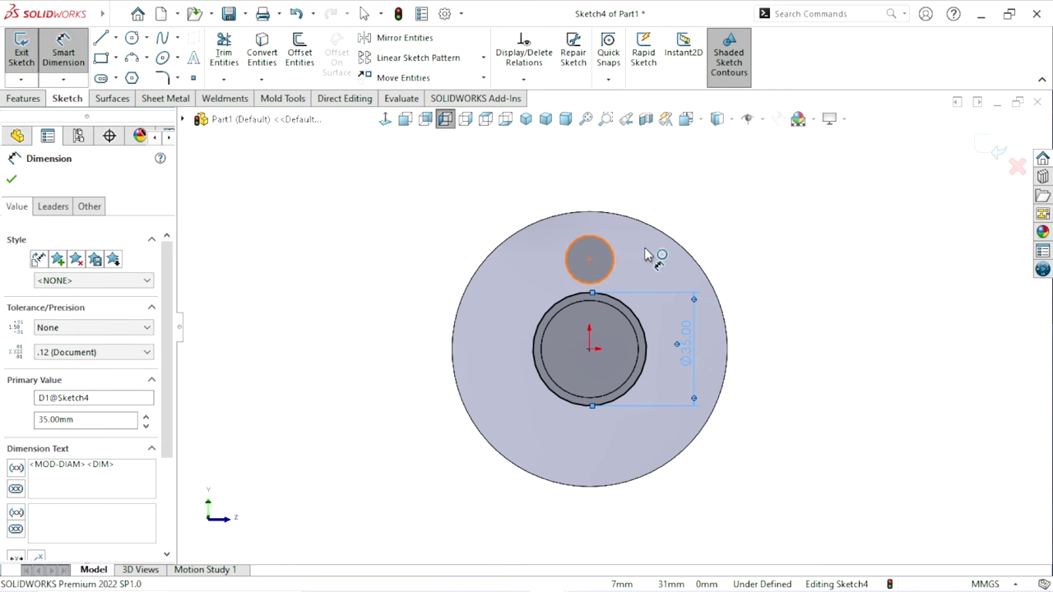
left_click(629, 241)
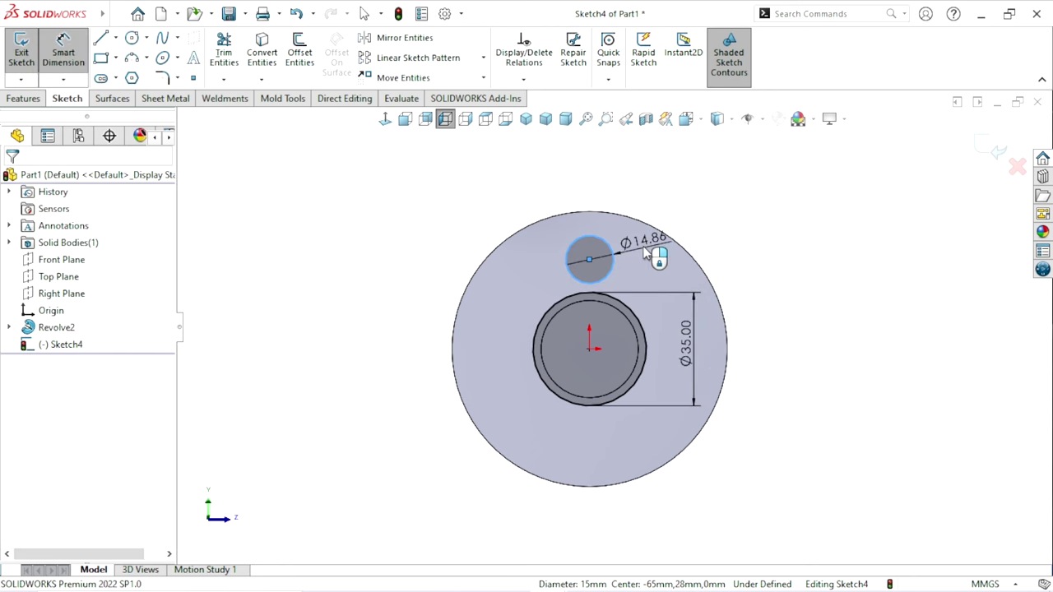
type("15")
key("Return")
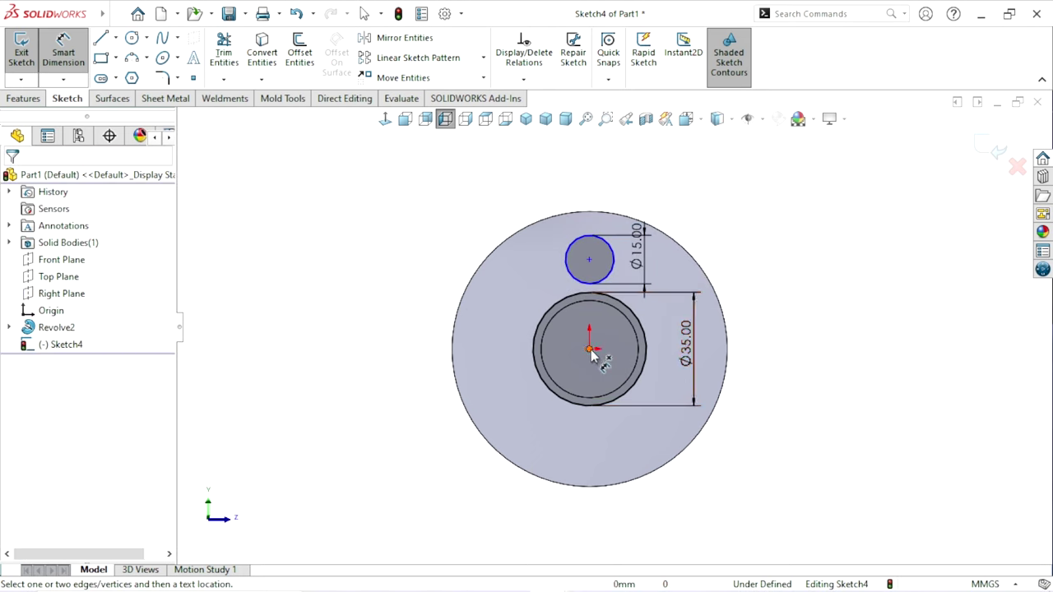
- Set the vertical distance between the two circle centres to 20 mm
left_click(589, 349)
left_click(589, 260)
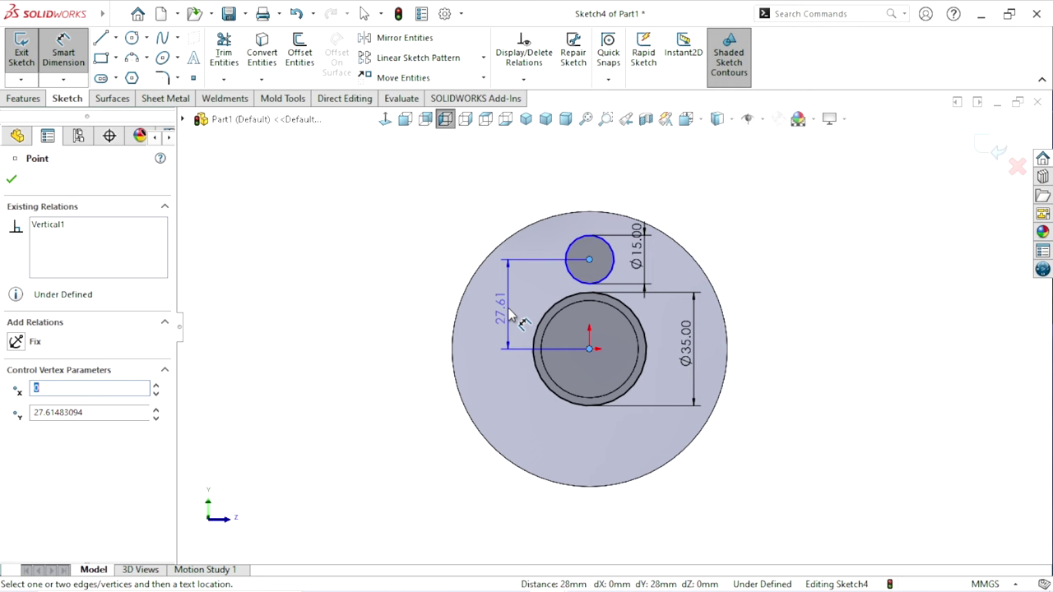
left_click(505, 316)
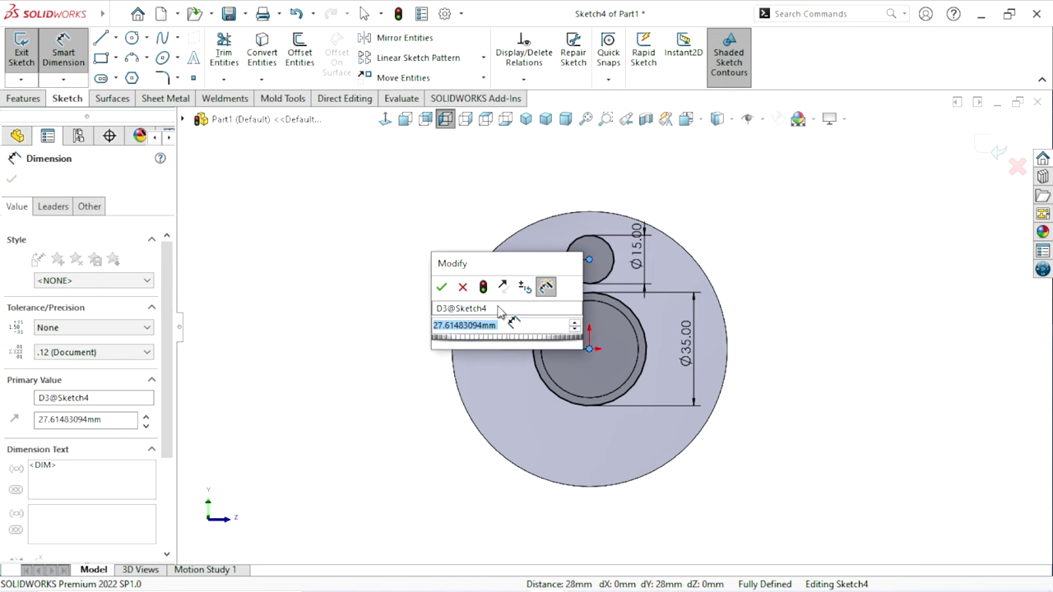
type("20")
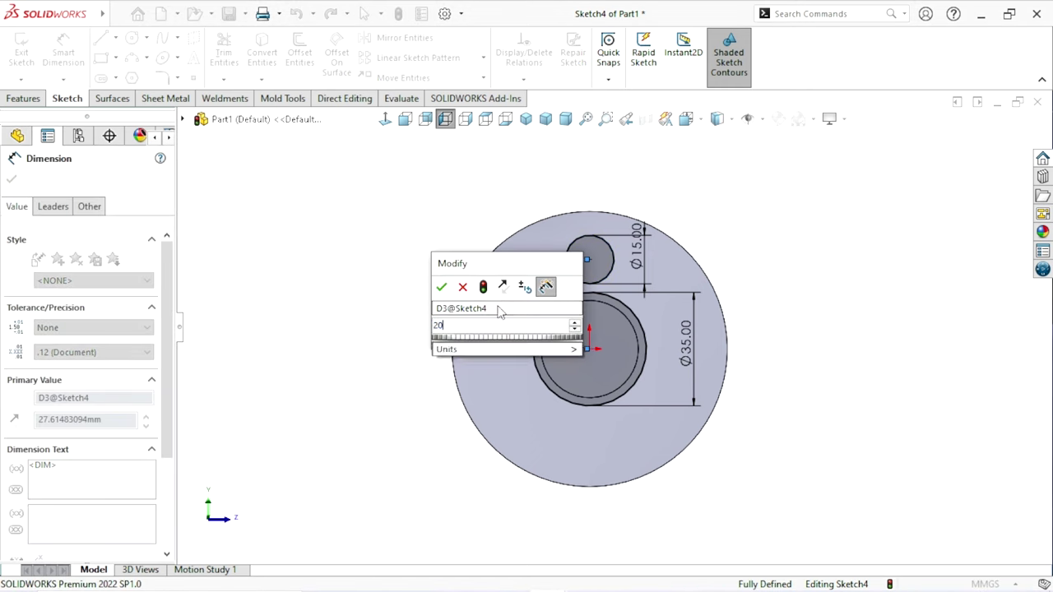
key("Return")
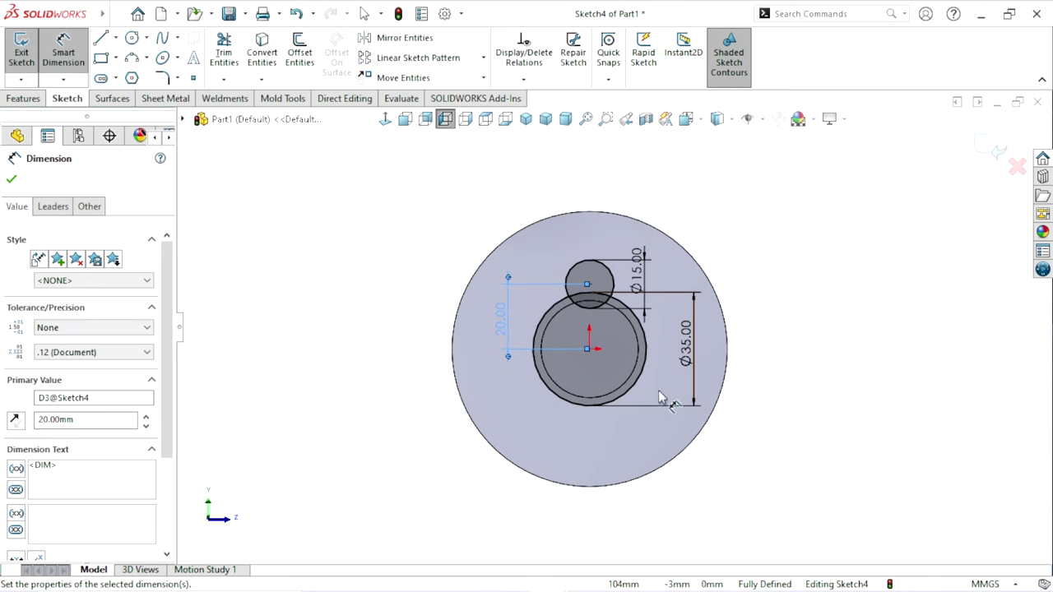
scroll(601, 362, "down", 2)
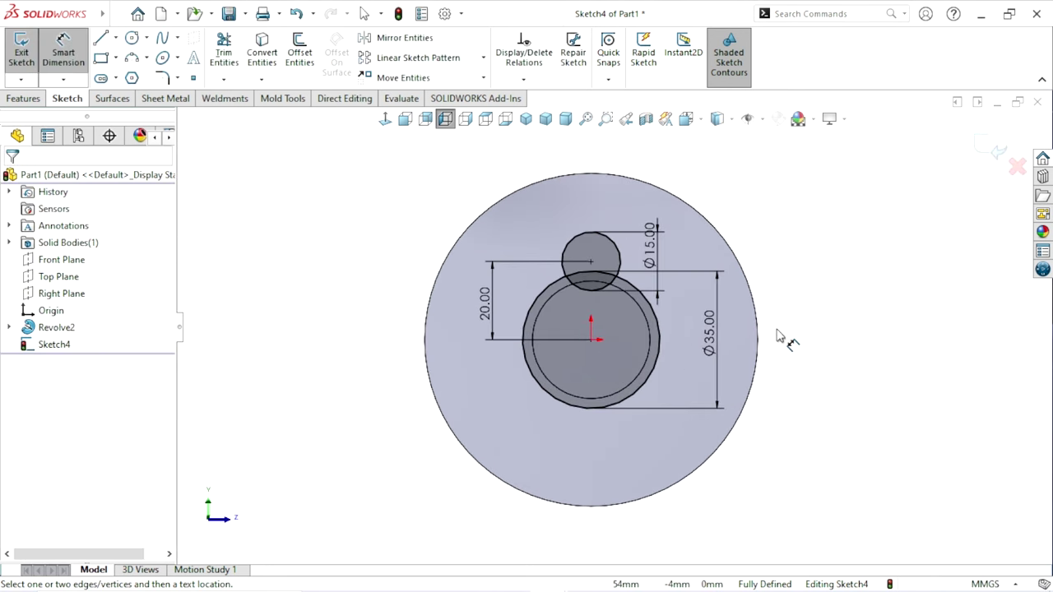
left_click(79, 52)
- Draw a three-point arc from the small circle's left edge down to the shaft circle
left_click(145, 58)
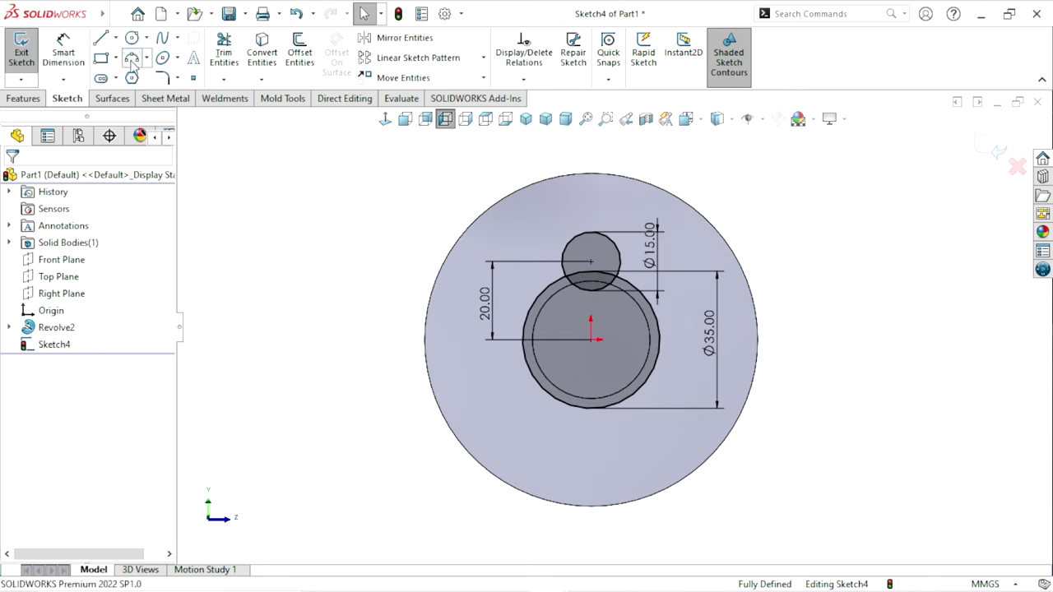
left_click(144, 105)
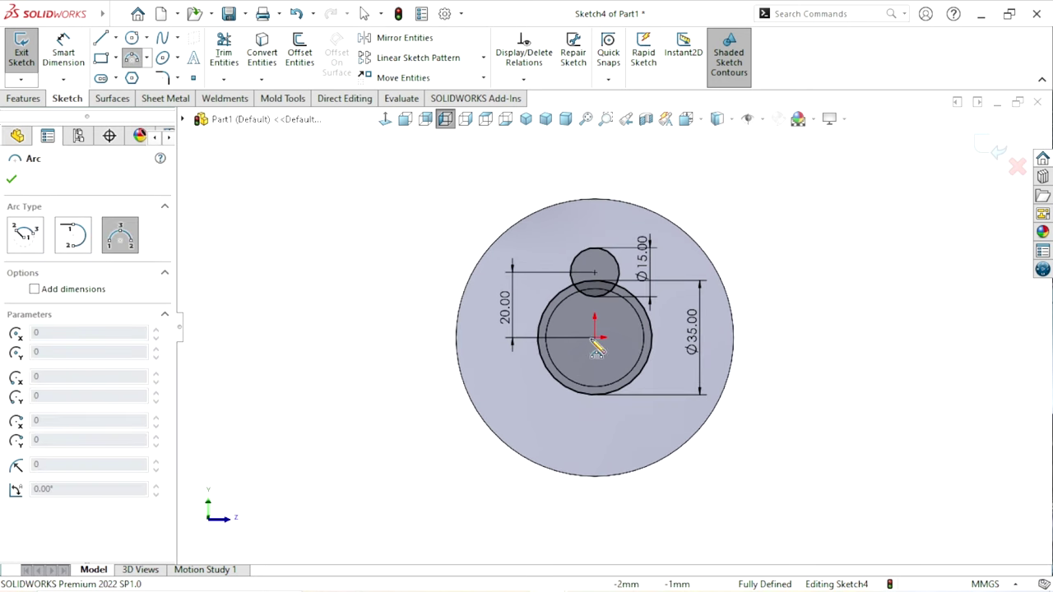
left_click(568, 260)
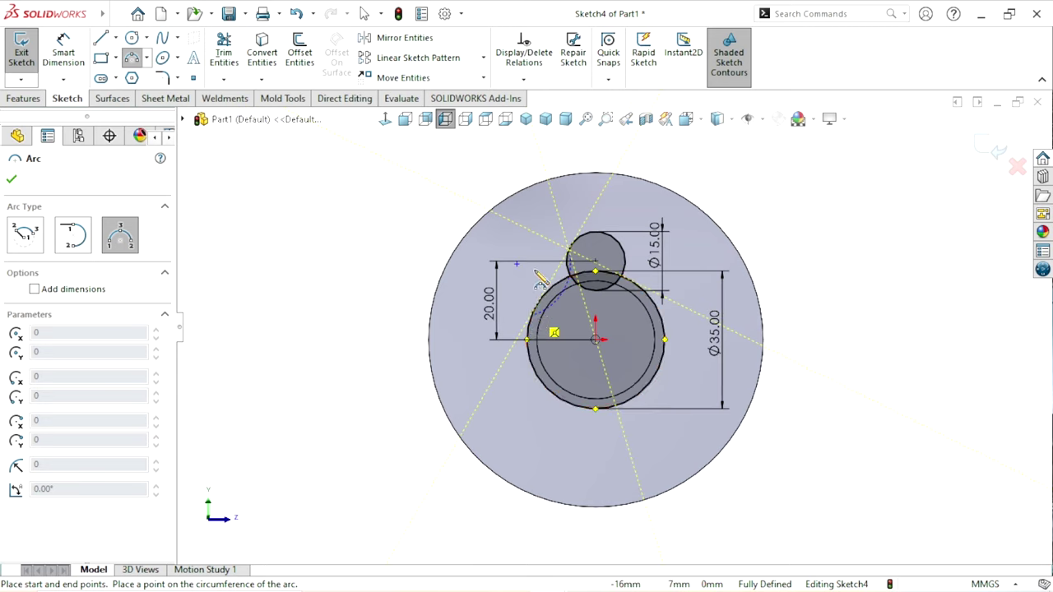
left_click(533, 310)
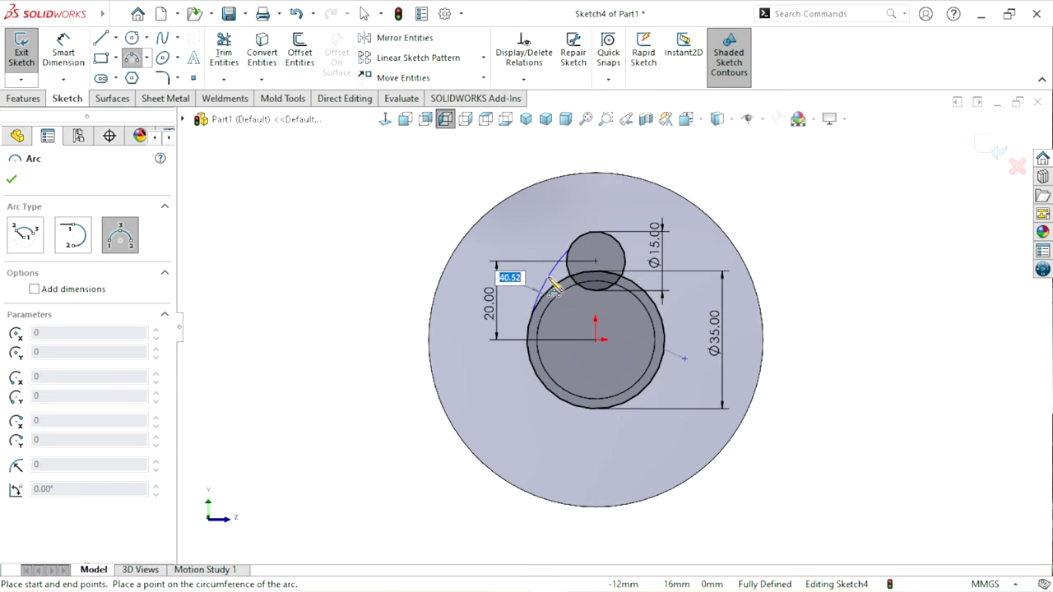
left_click(553, 282)
scroll(623, 306, "down", 2)
scroll(623, 310, "down", 1)
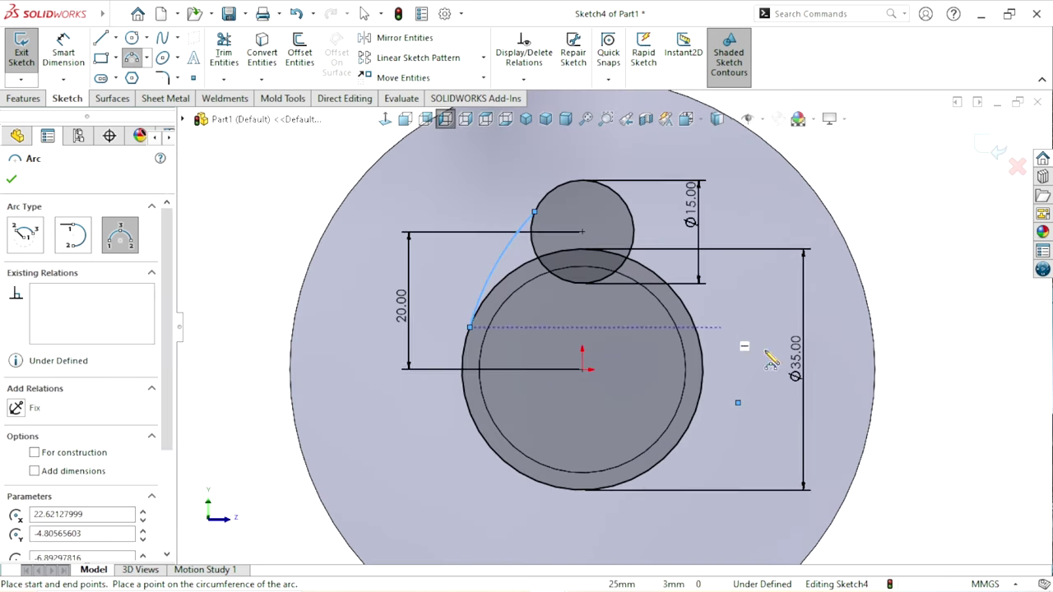
key("Escape")
scroll(659, 386, "up", 4)
scroll(632, 345, "down", 3)
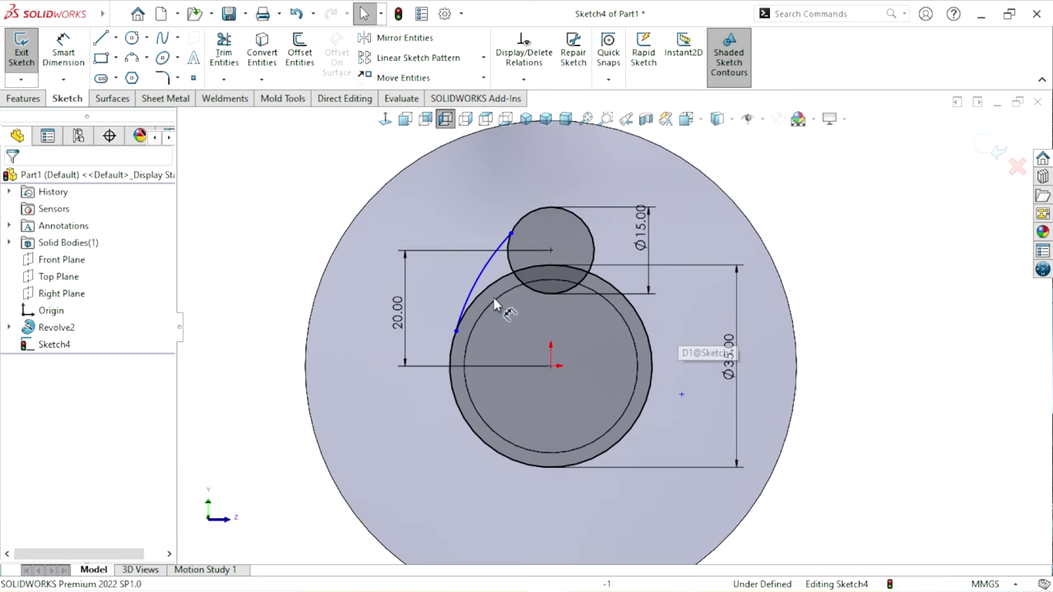
scroll(527, 255, "down", 1)
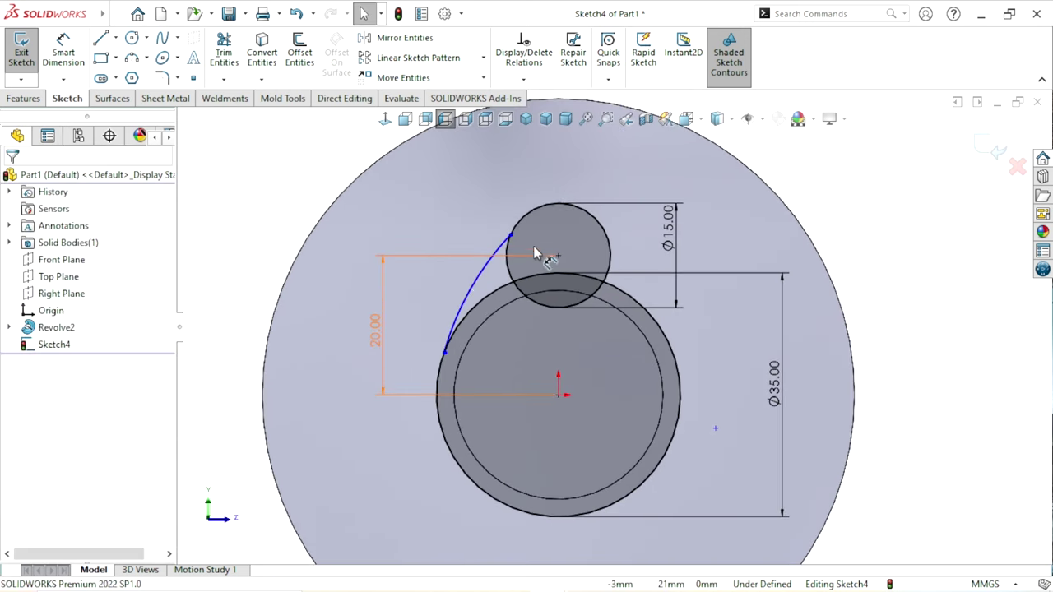
- Add Tangent relations between the arc and both the Ø15 and Ø35 circles
left_click(490, 262)
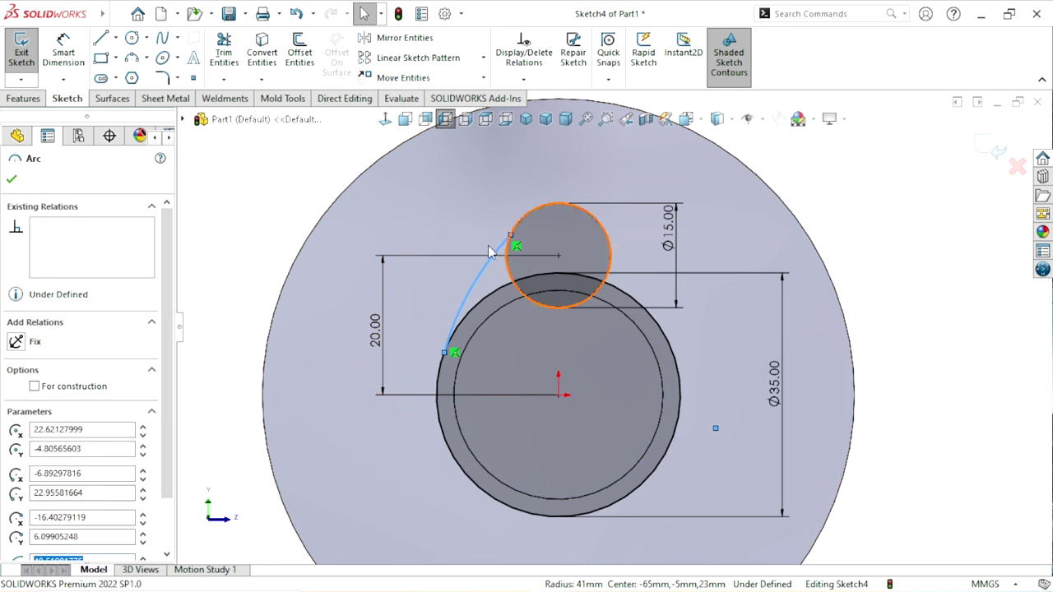
left_click(525, 216, "ctrl")
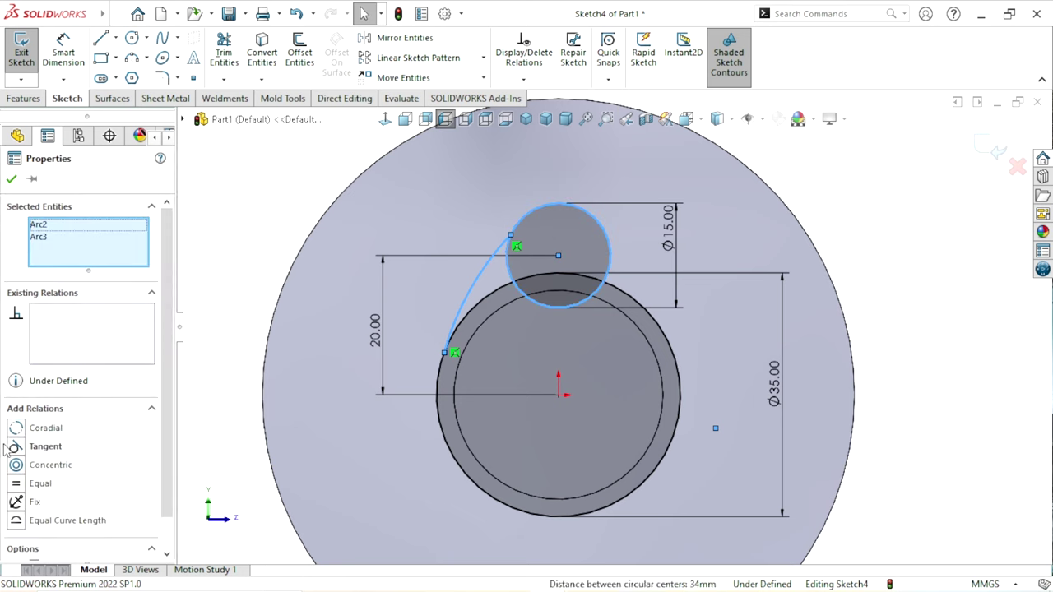
left_click(212, 399)
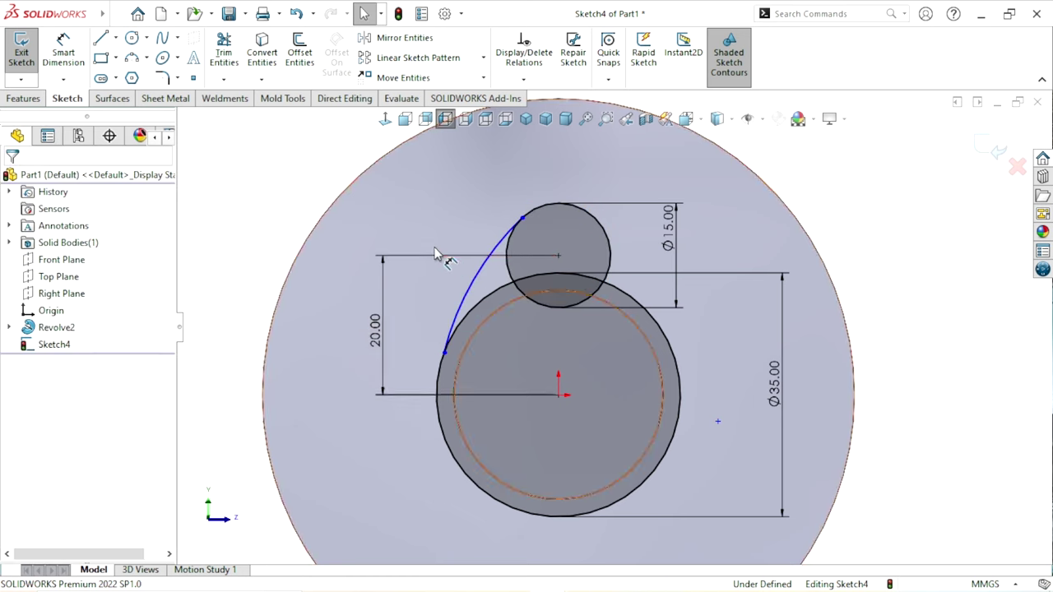
left_click(472, 298)
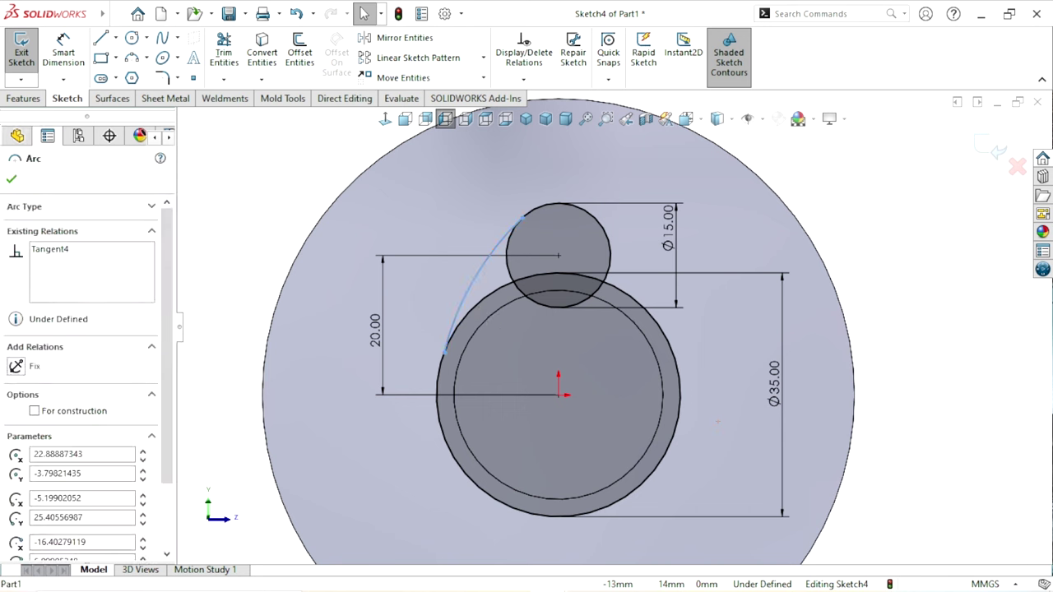
left_click(439, 389, "ctrl")
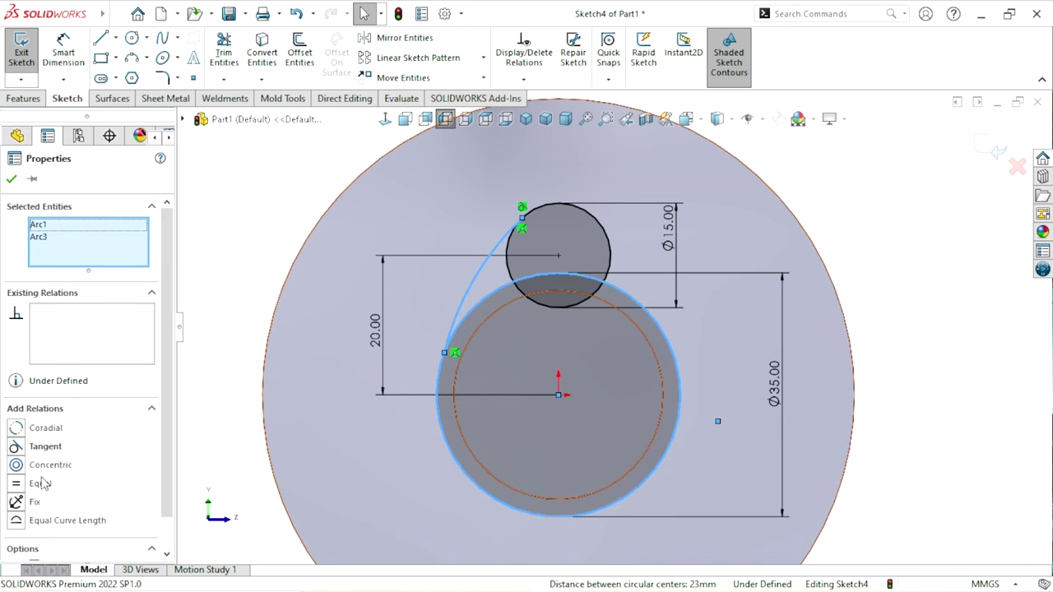
left_click(18, 448)
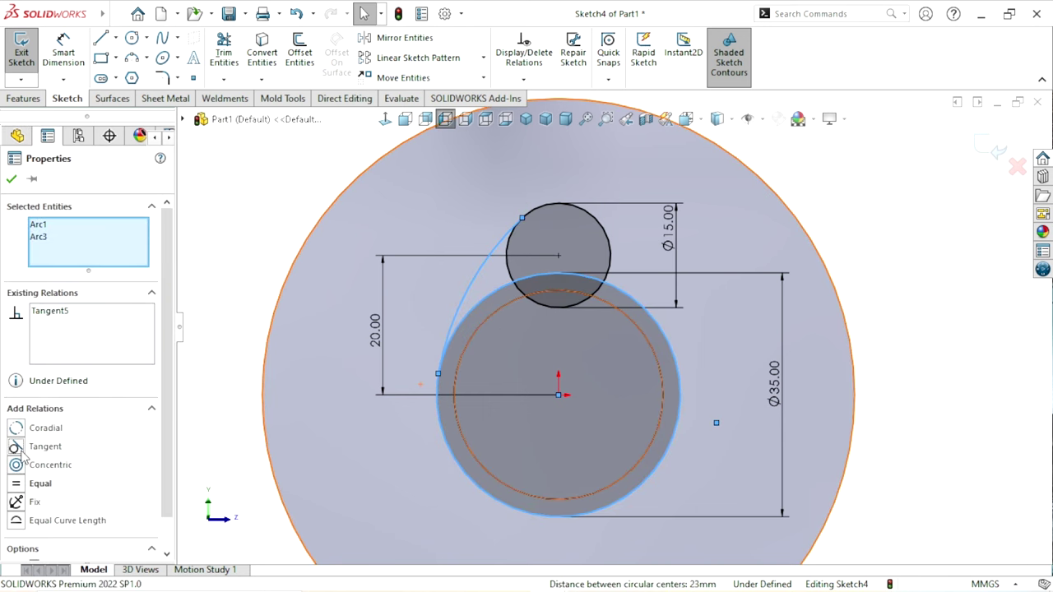
left_click(11, 179)
left_click(63, 50)
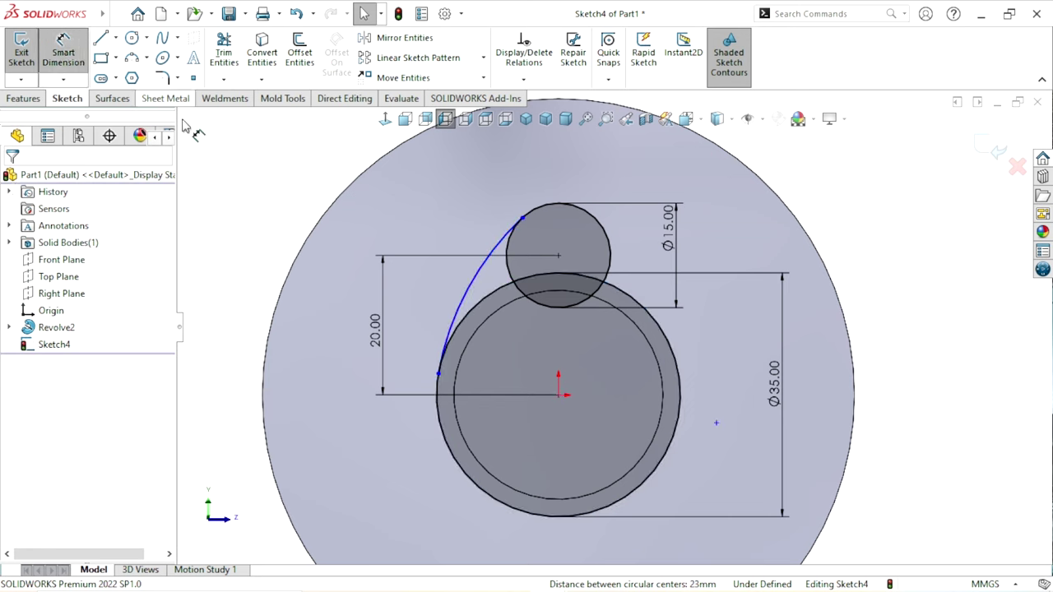
left_click(460, 290)
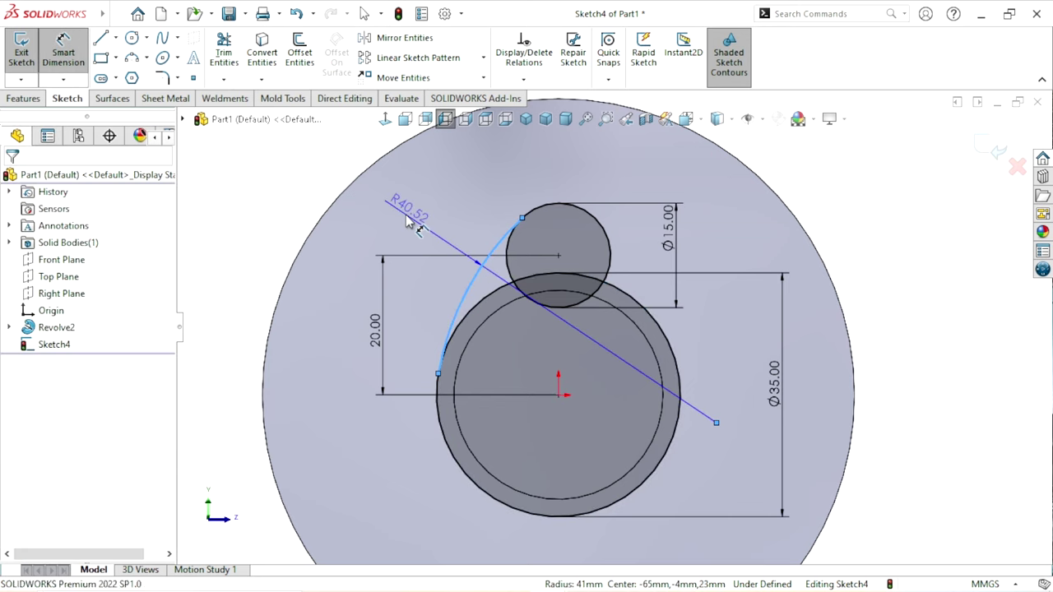
- Give the side arc an R32 radius dimension
left_click(409, 223)
type("3")
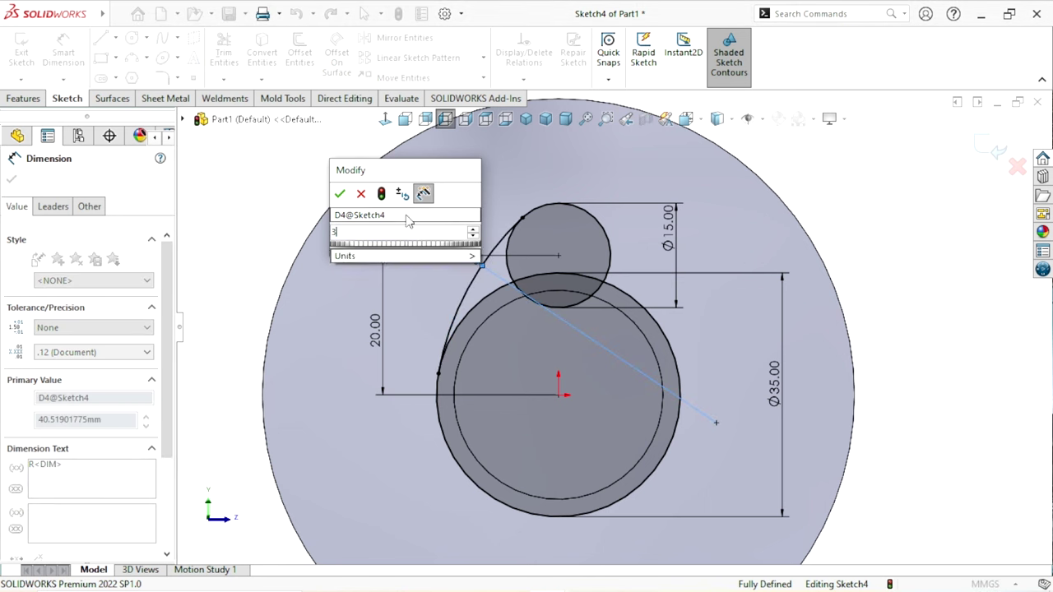
type("2")
key("Return")
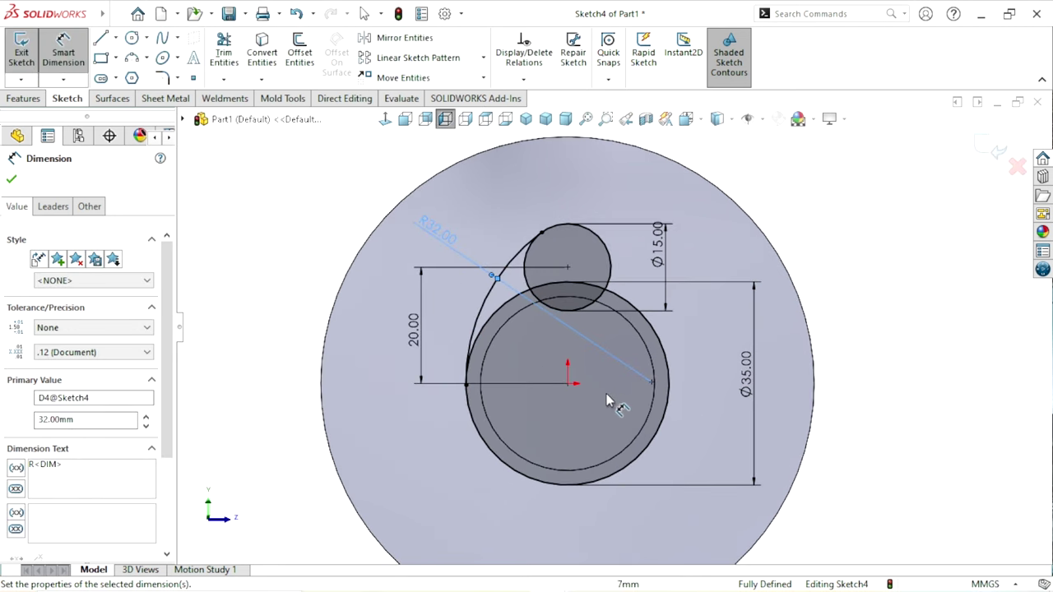
scroll(588, 381, "down", 1)
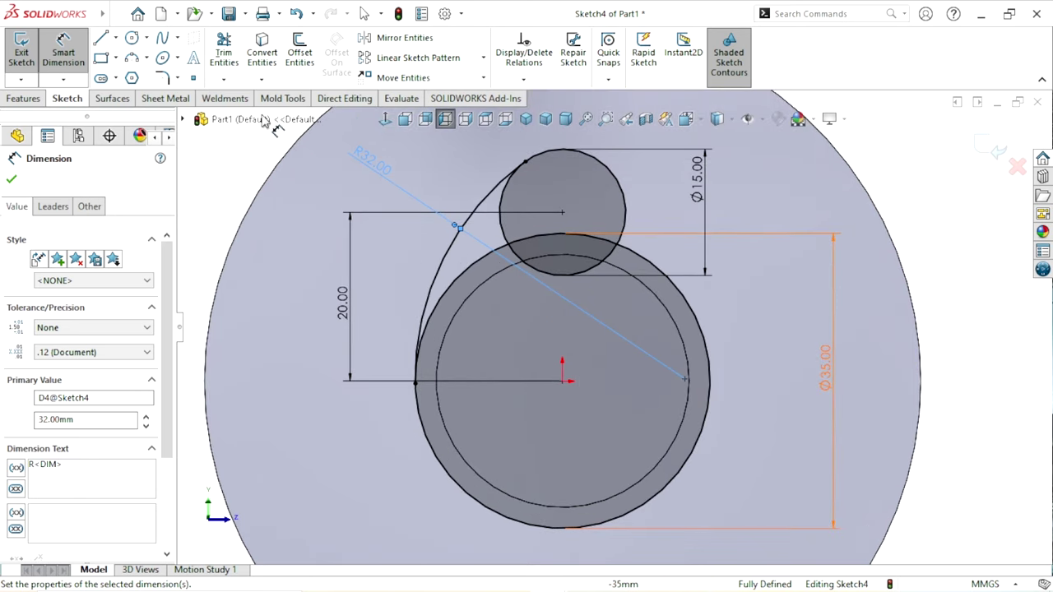
left_click(11, 181)
scroll(564, 359, "up", 3)
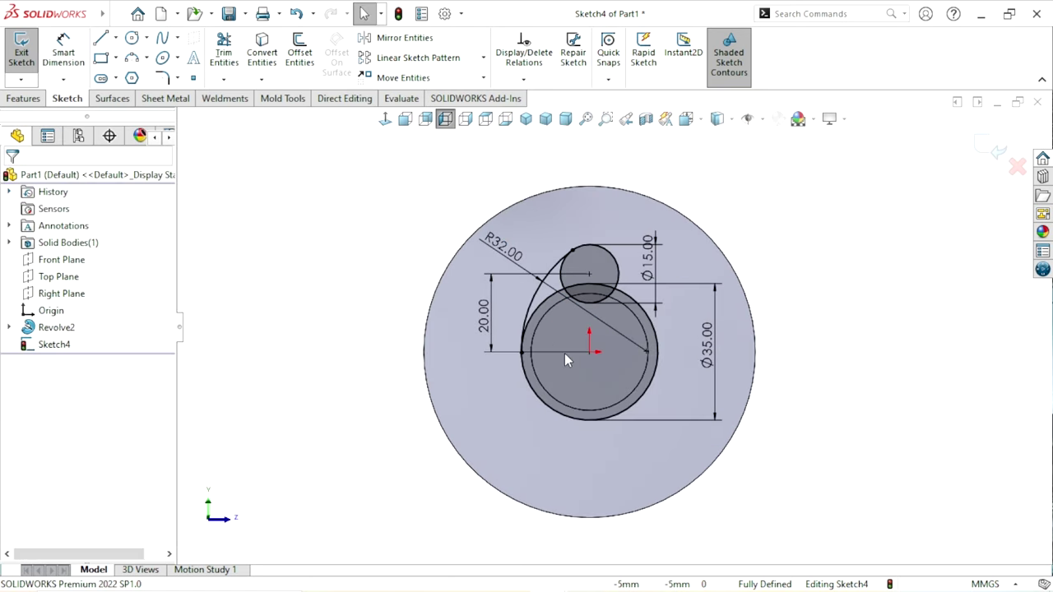
left_click(418, 40)
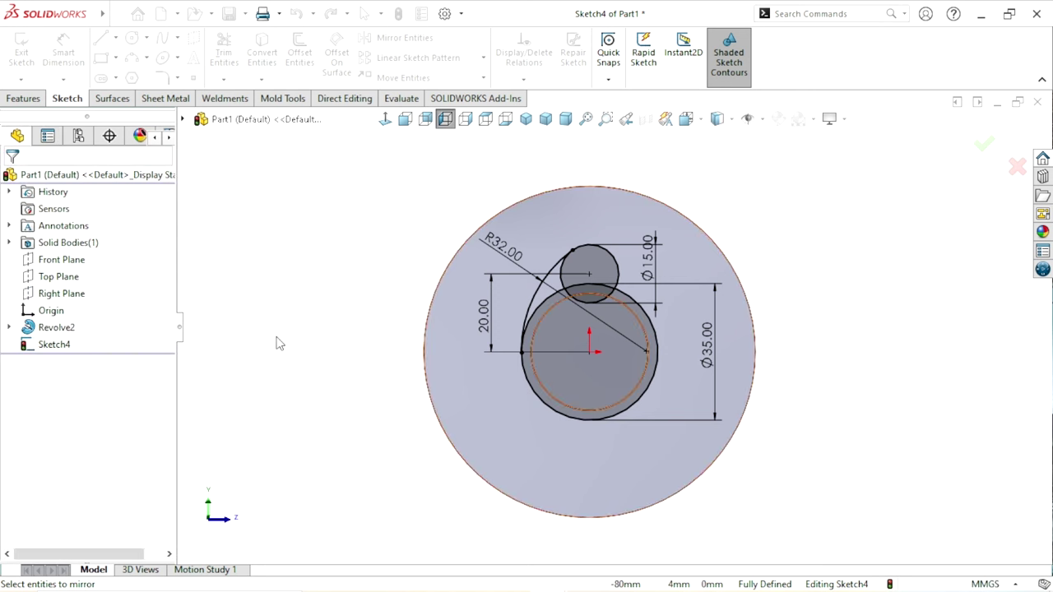
- Draw a vertical centerline upward from the origin
left_click(118, 38)
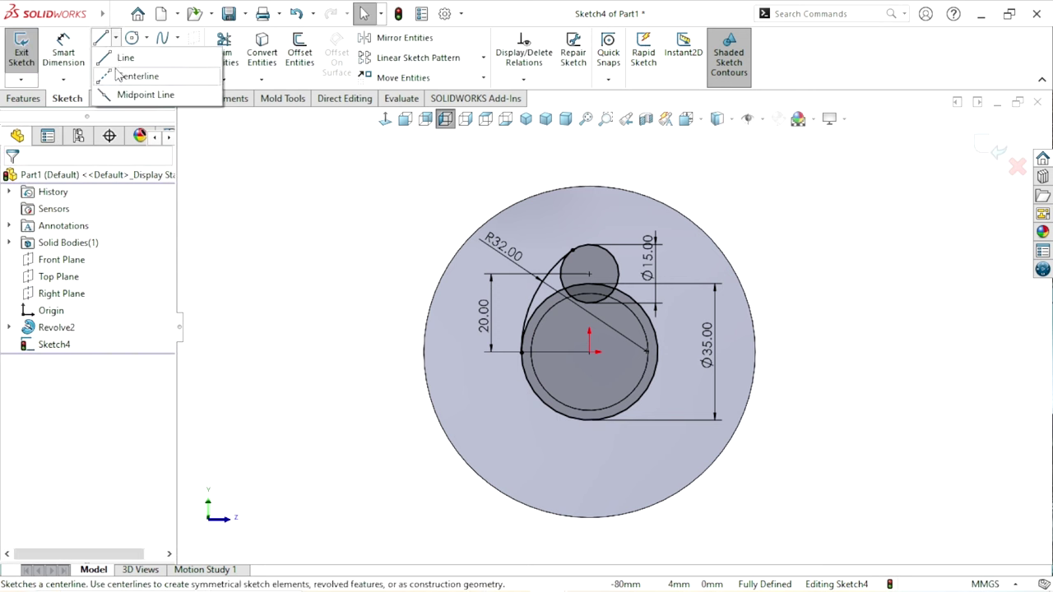
left_click(118, 75)
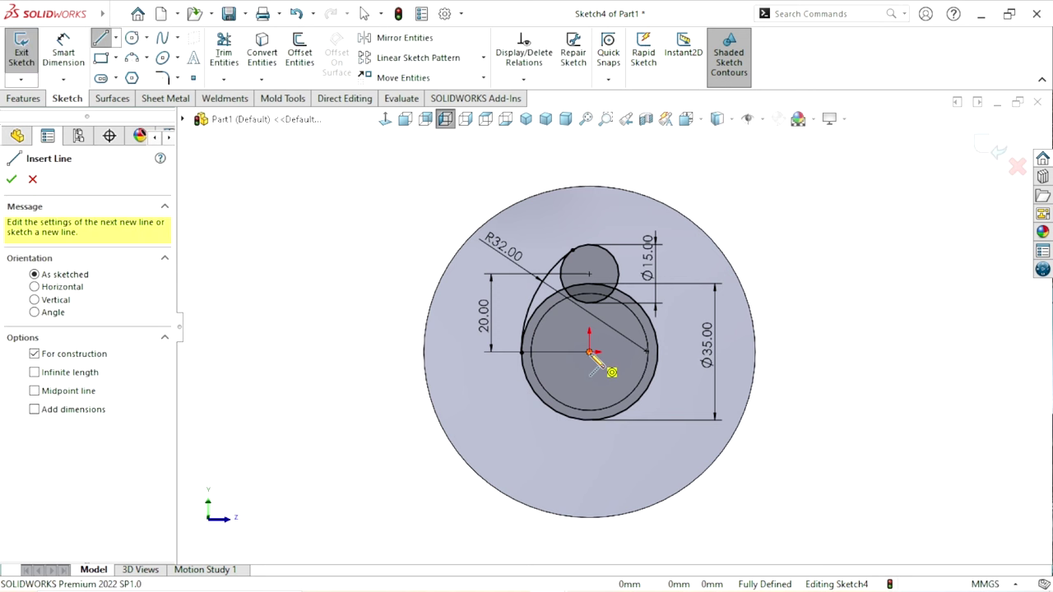
left_click(589, 352)
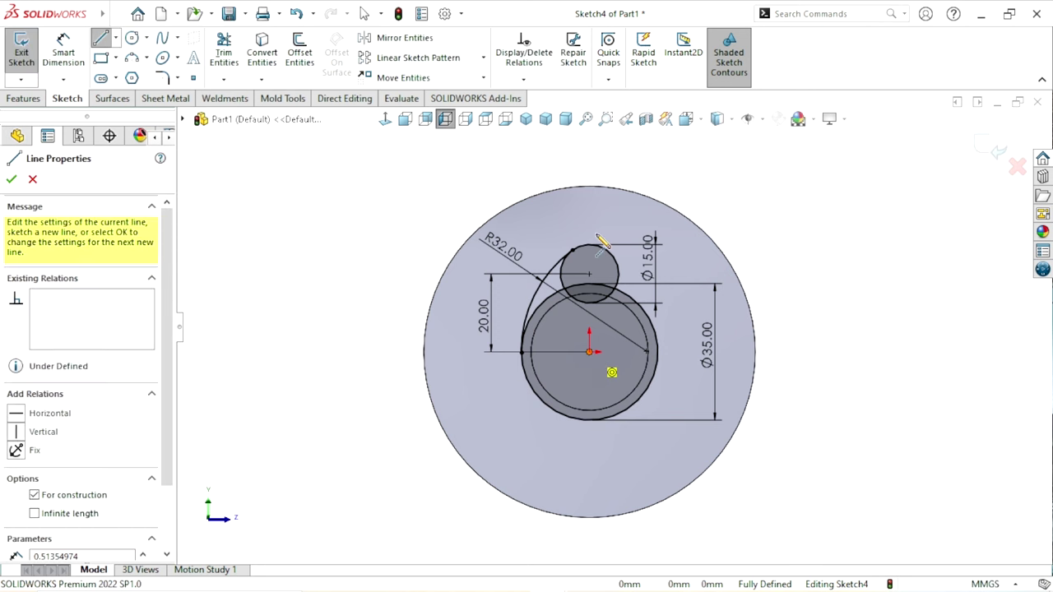
right_click(751, 226)
left_click(755, 232)
- Mirror the R32 arc across the vertical centerline onto the right side
scroll(704, 342, "down", 2)
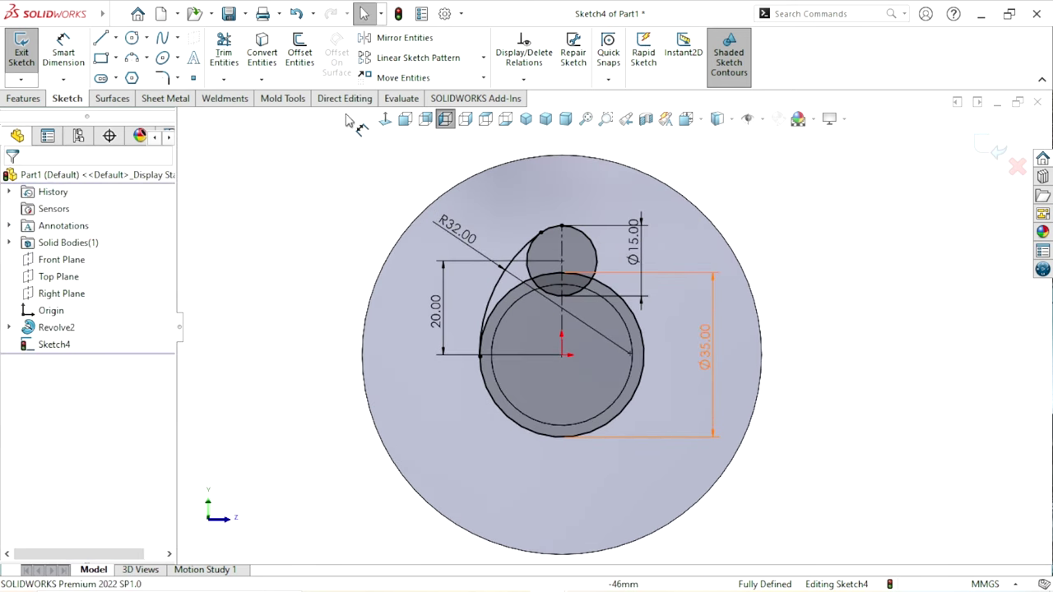
left_click(381, 42)
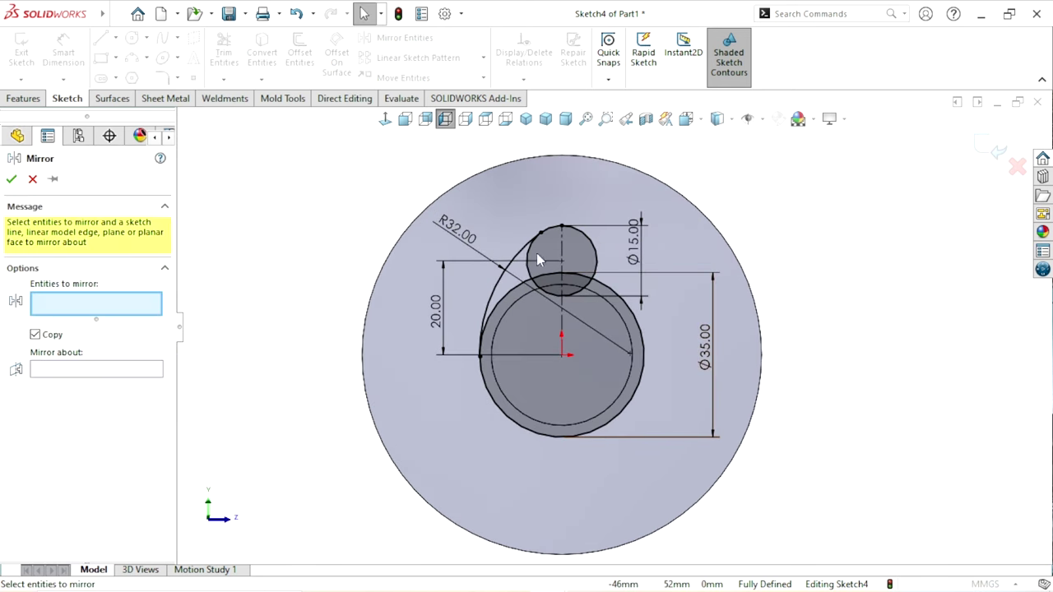
left_click(496, 291)
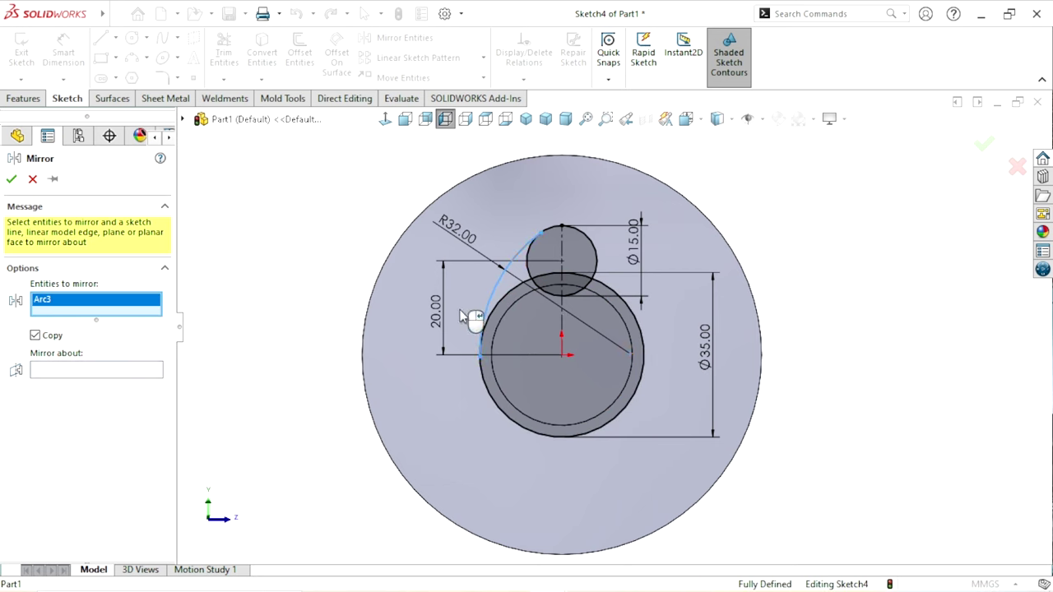
left_click(97, 371)
left_click(562, 325)
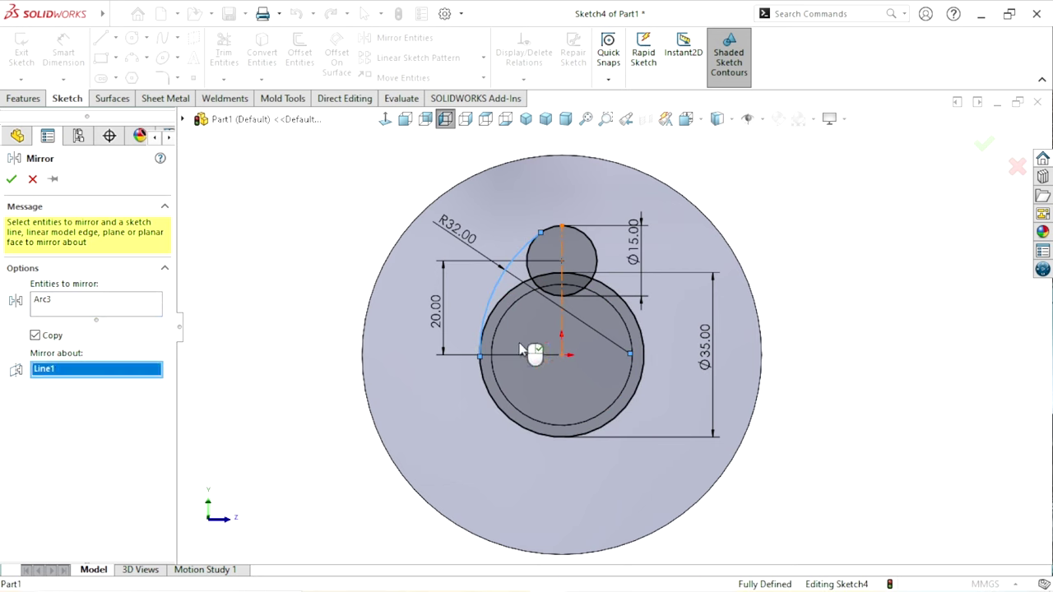
left_click(12, 181)
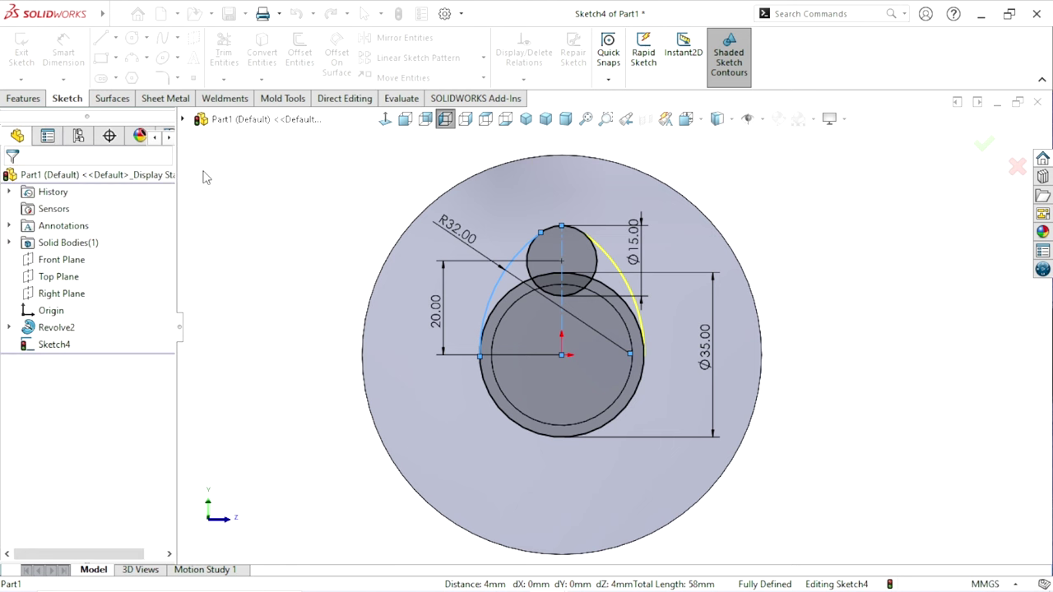
left_click(223, 57)
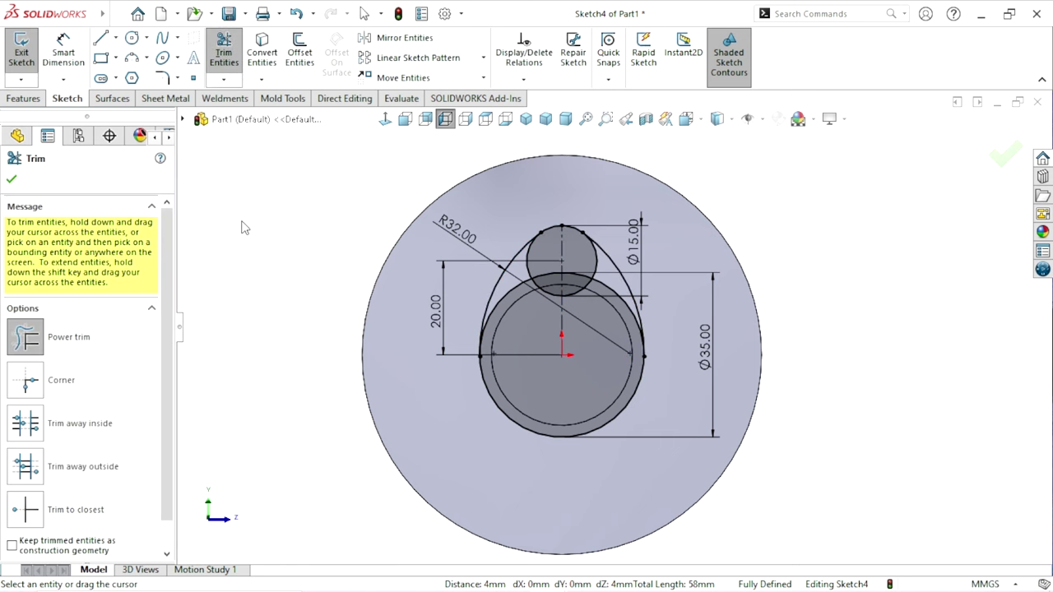
- Power-trim the inner circle arcs, leaving a single closed egg-shaped lobe outline
scroll(637, 286, "down", 2)
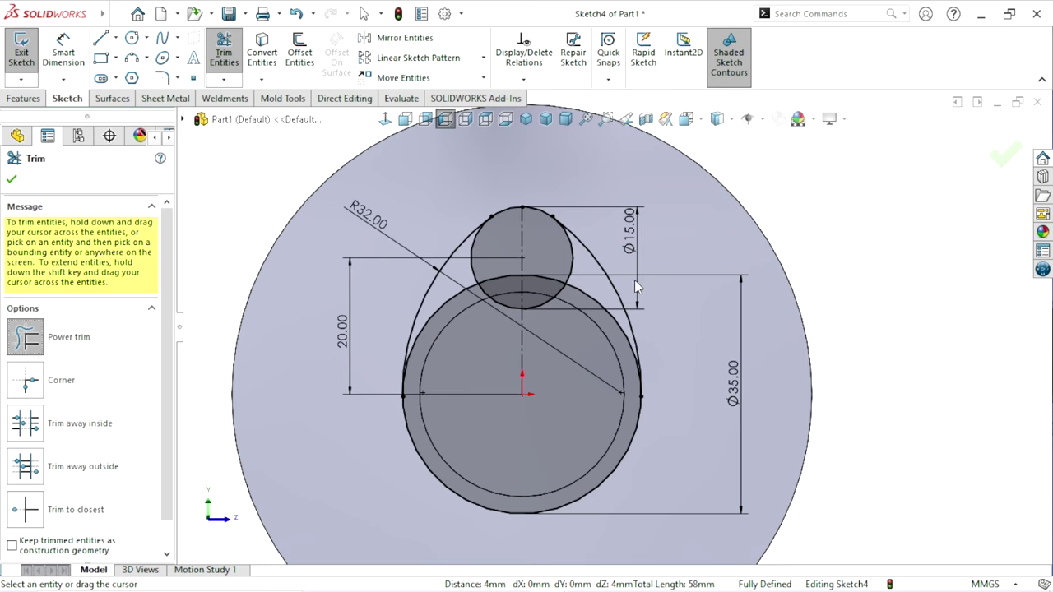
left_click_drag(556, 260, 578, 317)
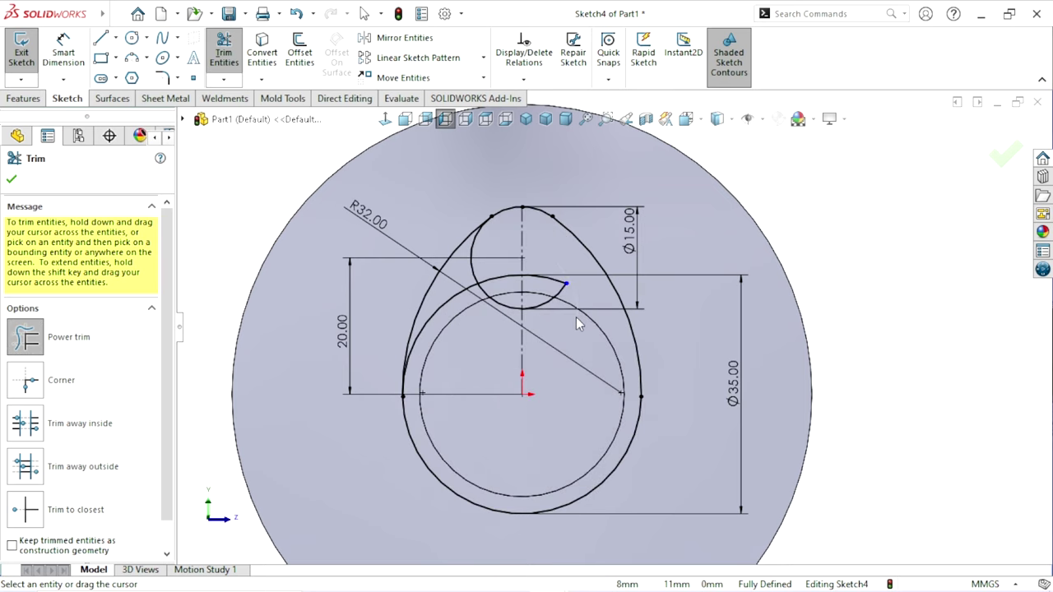
left_click_drag(551, 250, 550, 329)
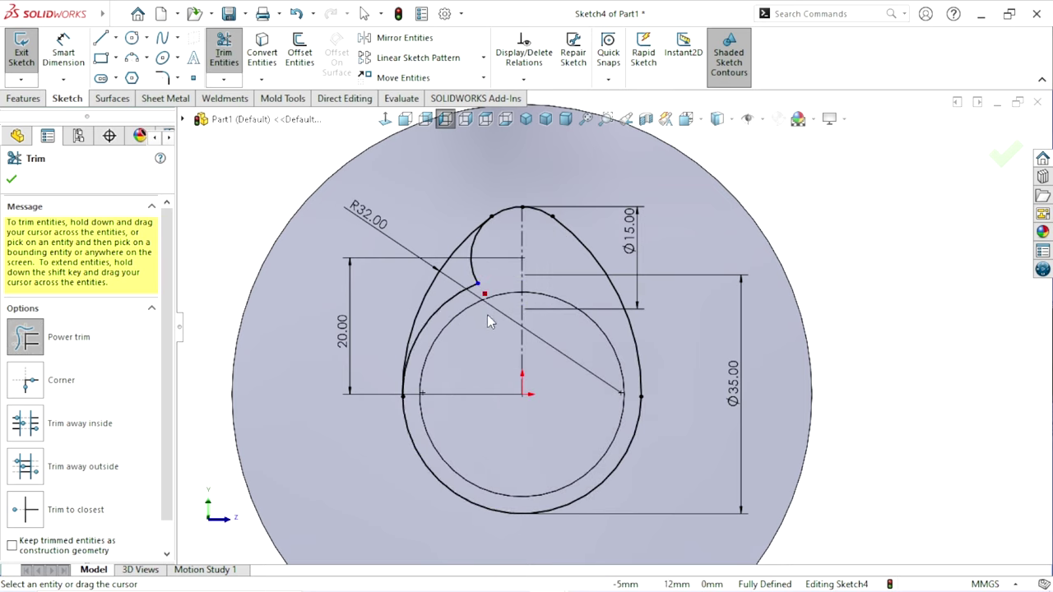
mouse_move(487, 315)
left_mouse_down()
mouse_move(502, 255)
mouse_move(452, 300)
left_mouse_up()
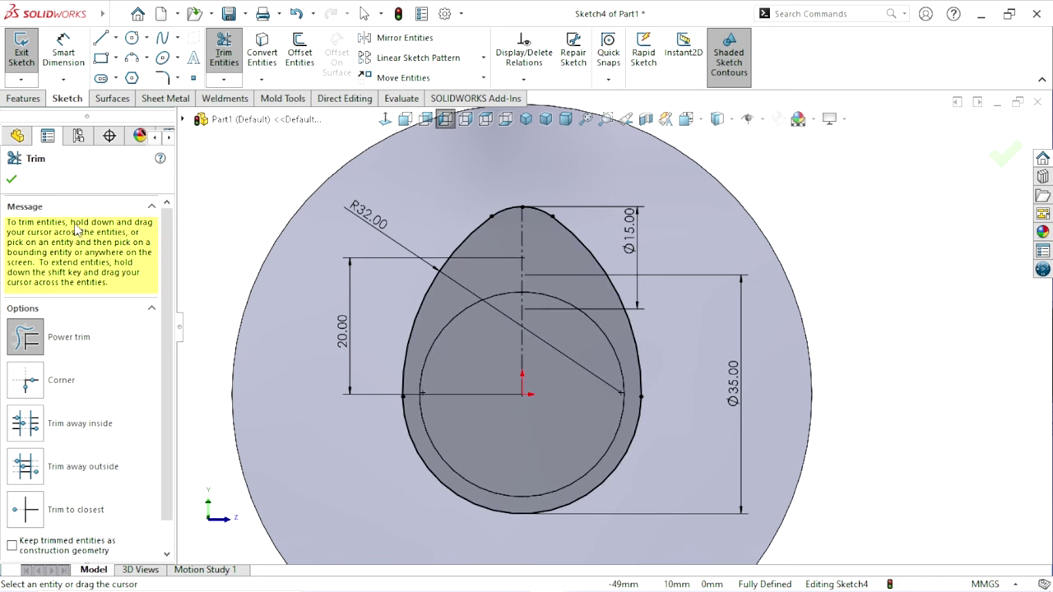
left_click(12, 181)
scroll(592, 365, "up", 3)
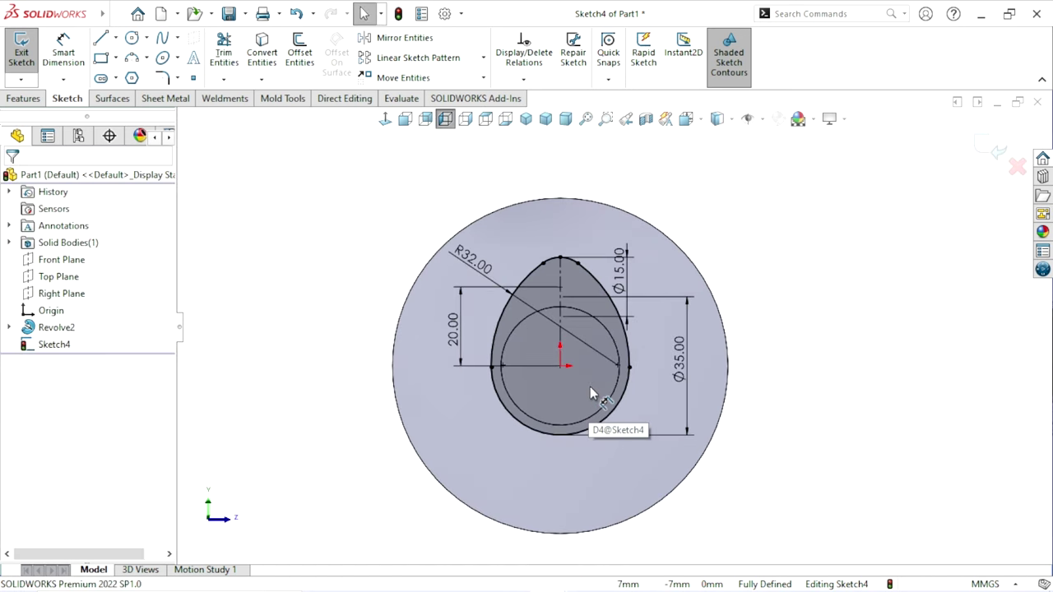
scroll(590, 387, "down", 1)
scroll(569, 320, "up", 2)
scroll(697, 362, "down", 3)
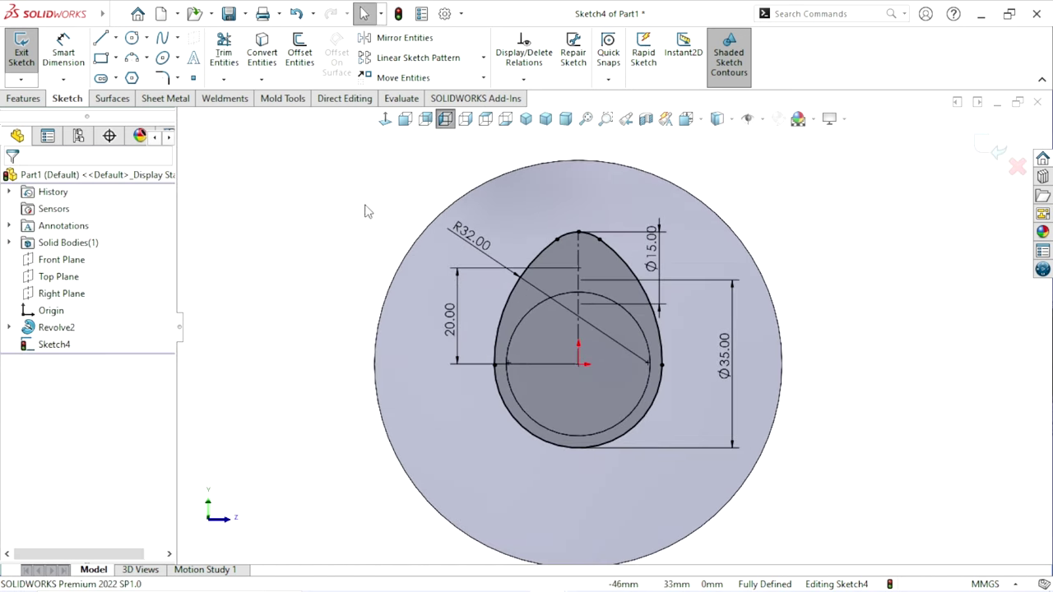
- Start an extrusion of the lobe sketch, flipped to run back along the shaft
mouse_move(368, 211)
middle_mouse_down()
mouse_move(691, 390)
mouse_move(539, 378)
middle_mouse_up()
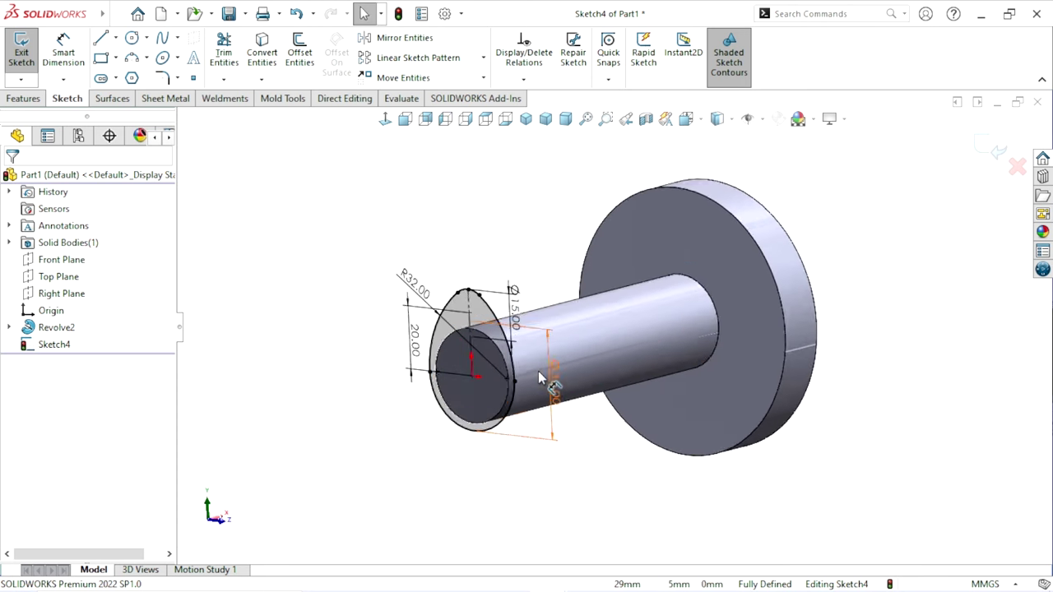
scroll(539, 377, "down", 1)
left_click(25, 99)
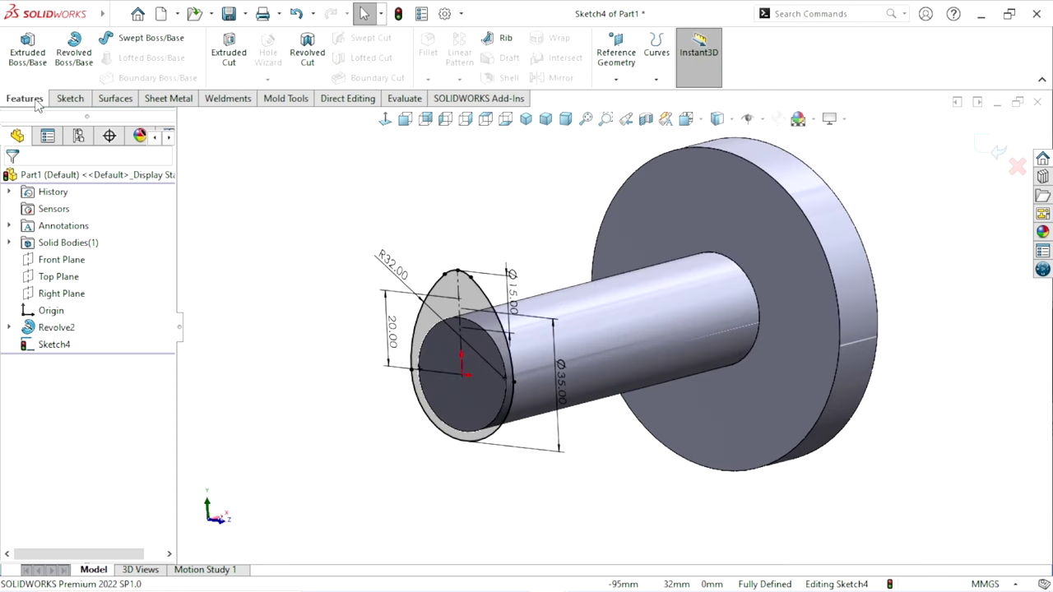
left_click(46, 58)
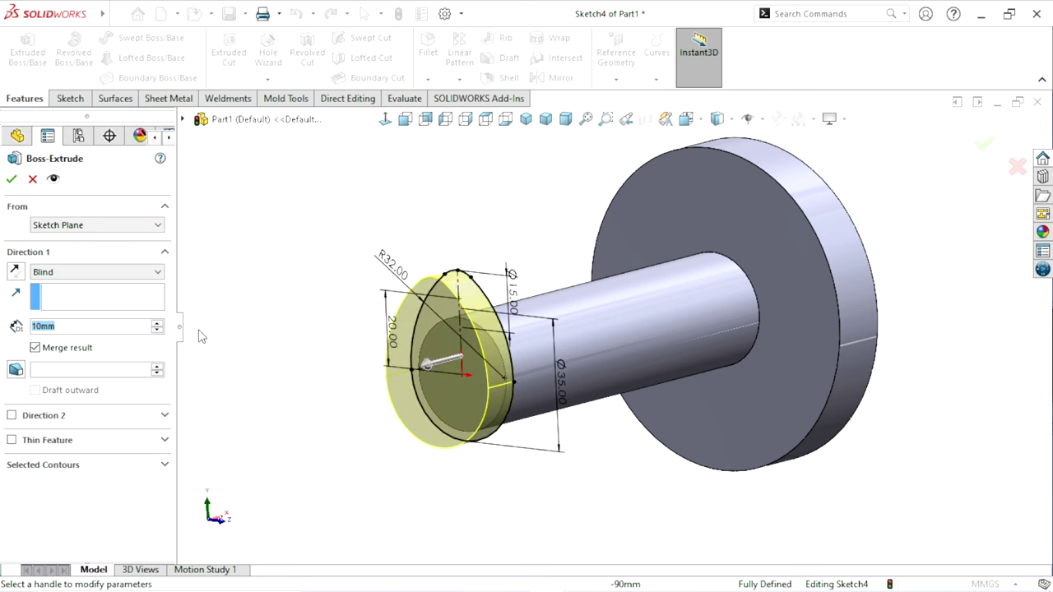
left_click(16, 278)
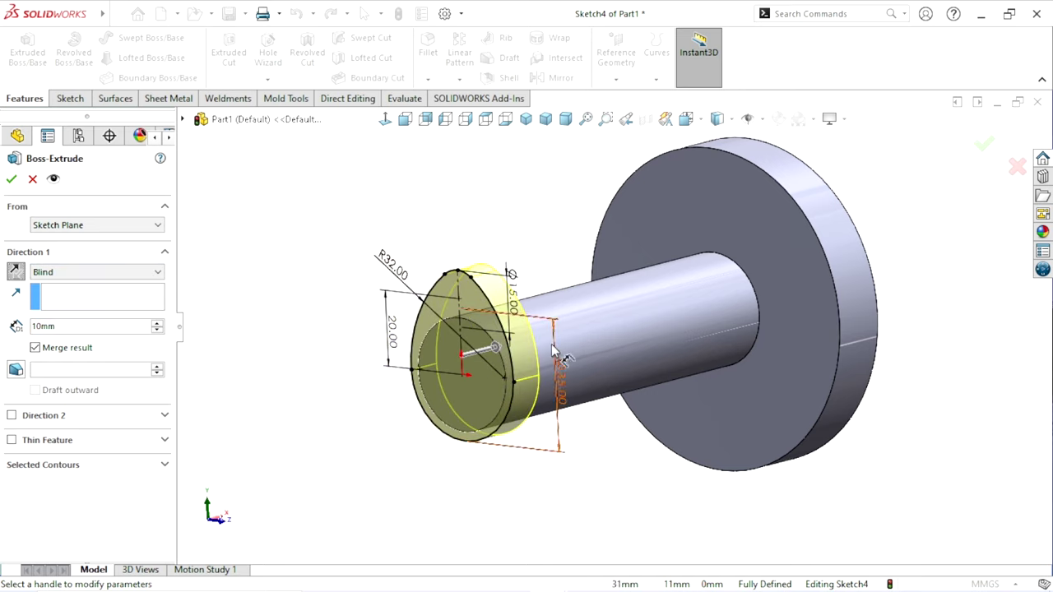
middle_click_drag(627, 383, 547, 401)
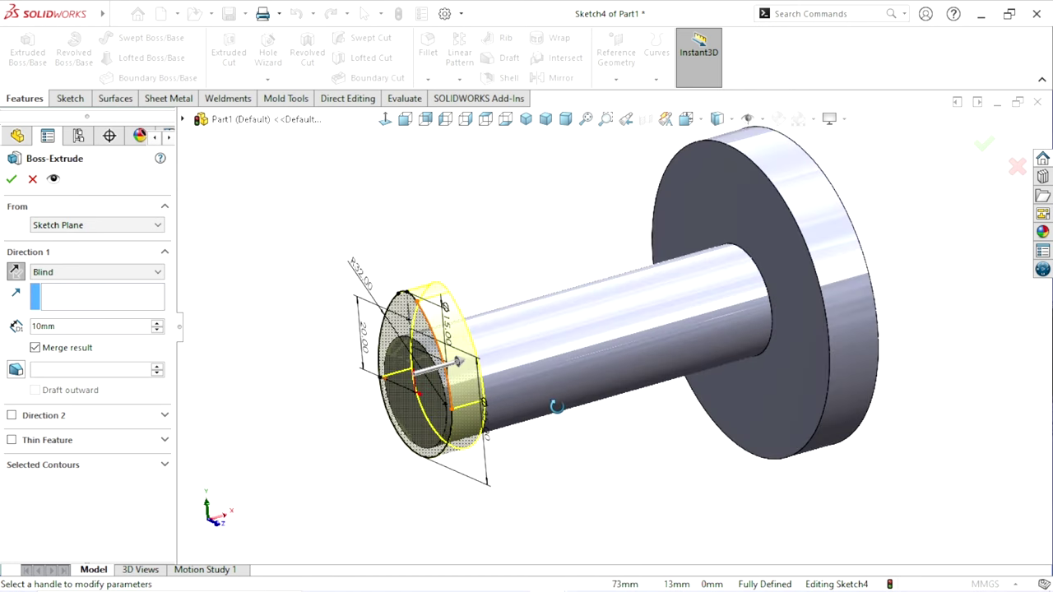
- Start the extrusion at a reversed 20 mm offset and create the 10 mm lobe
left_click(49, 233)
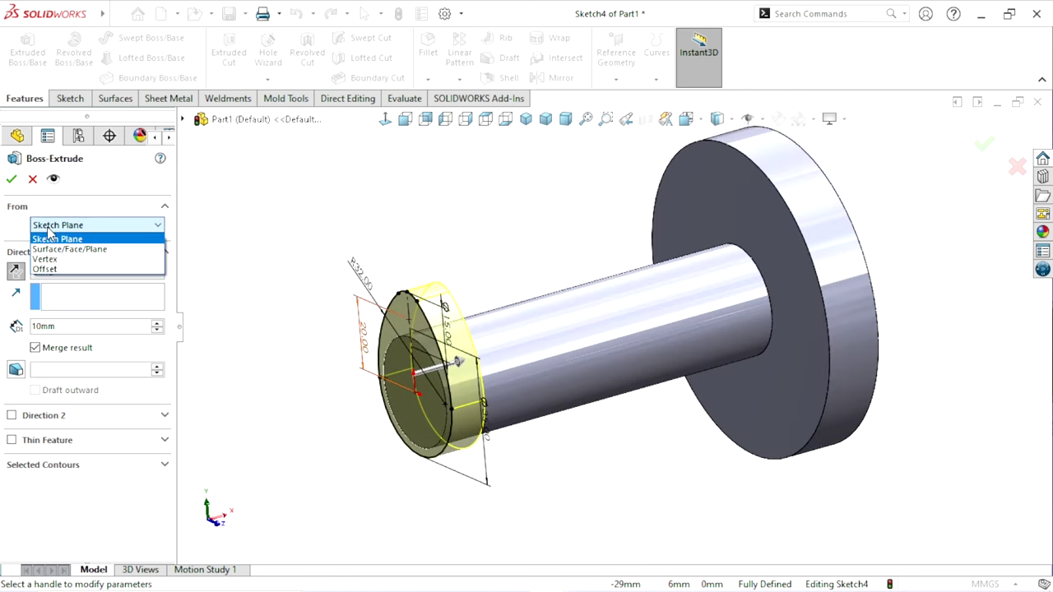
left_click(50, 271)
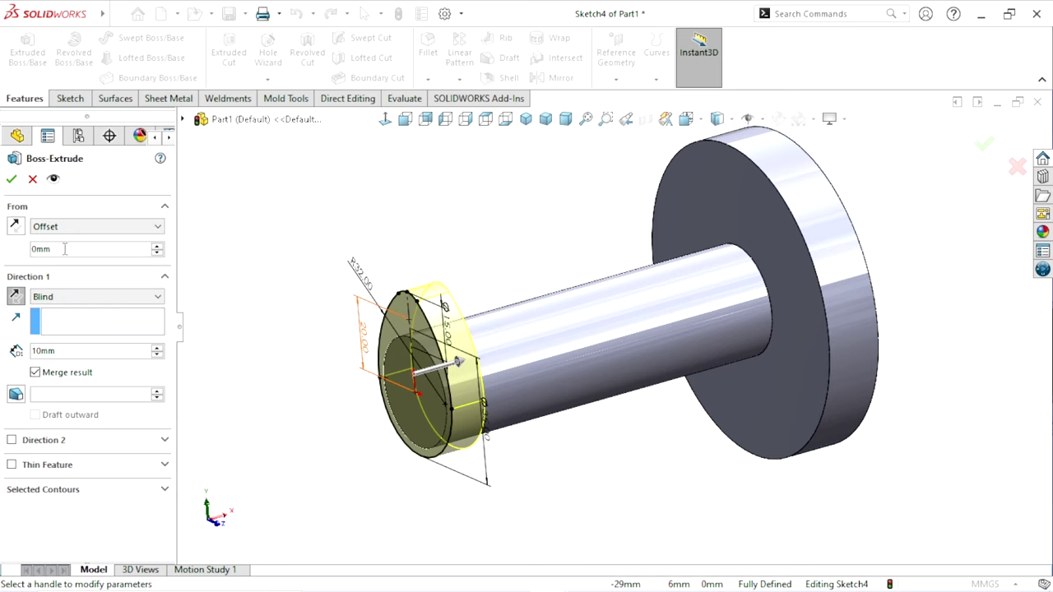
type("2")
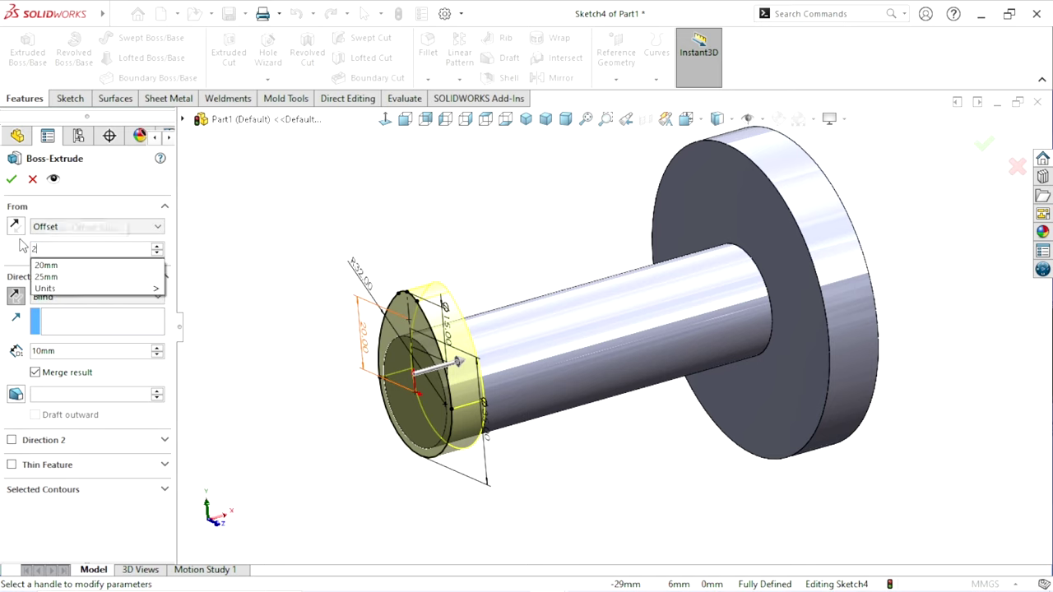
type("0")
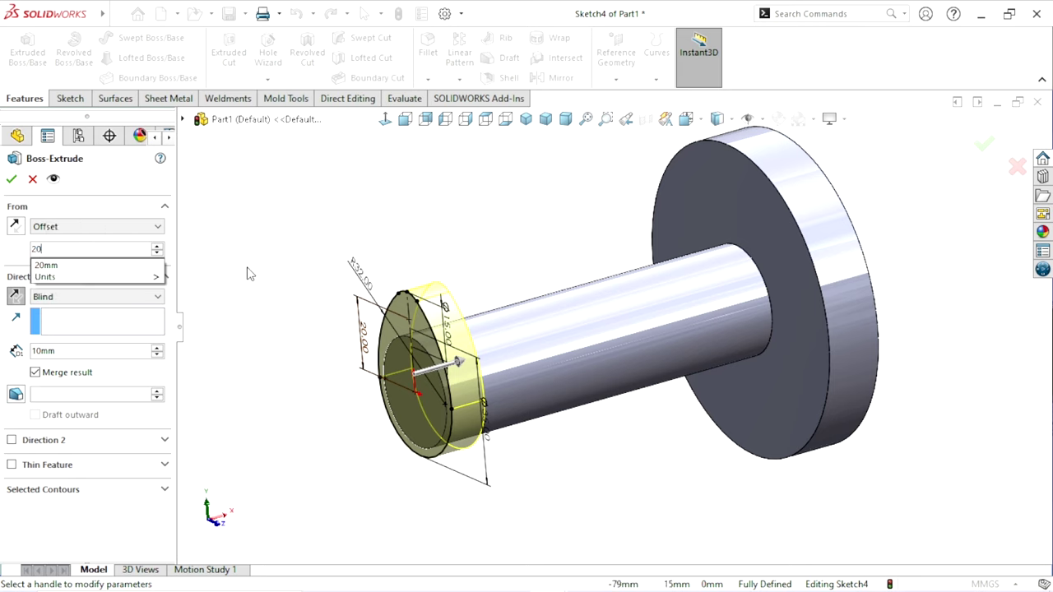
key("Return")
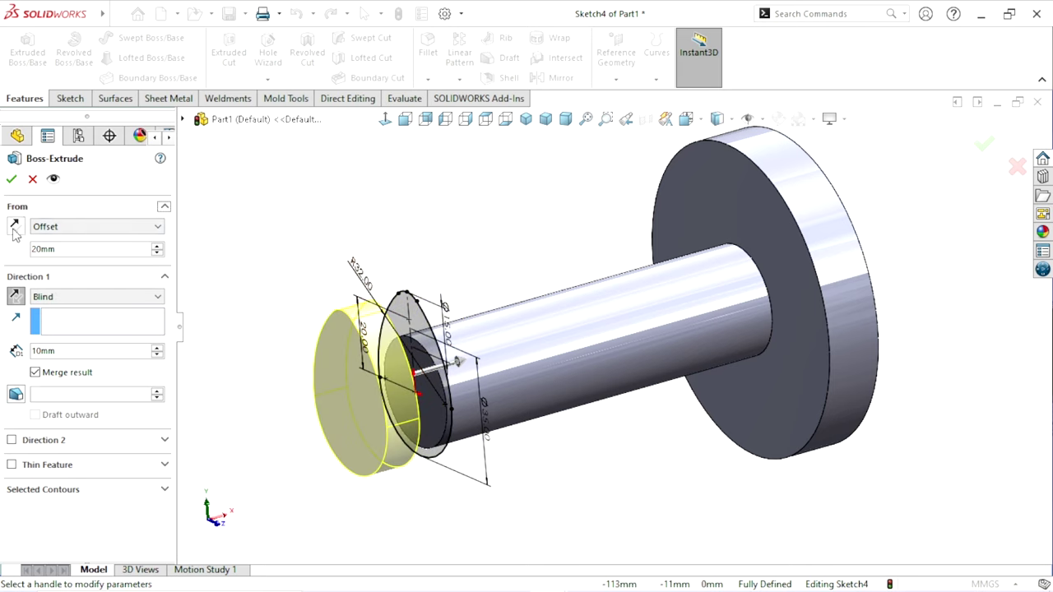
left_click(14, 228)
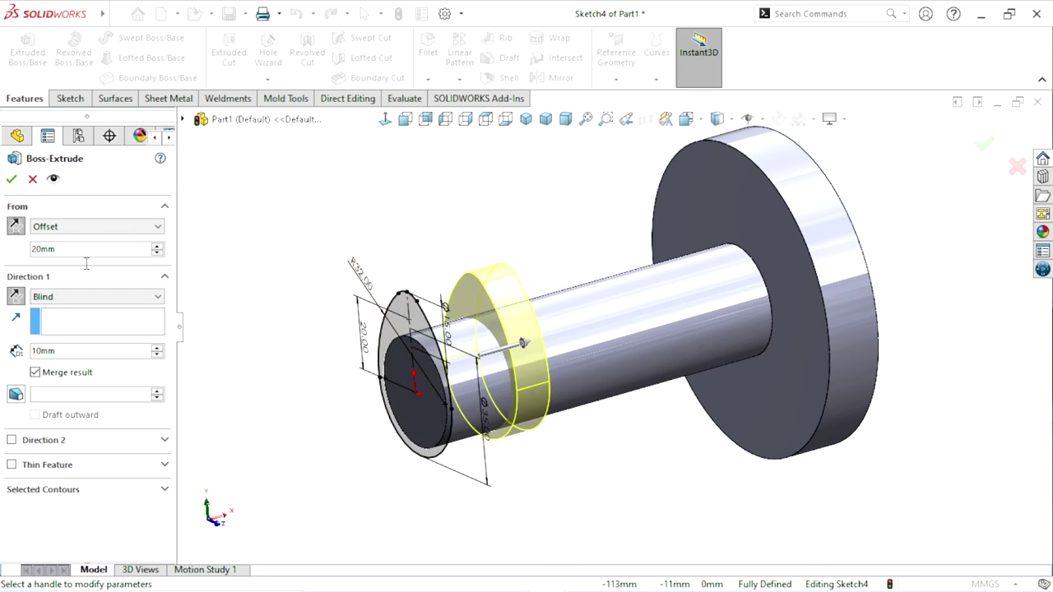
middle_click_drag(527, 345, 547, 350)
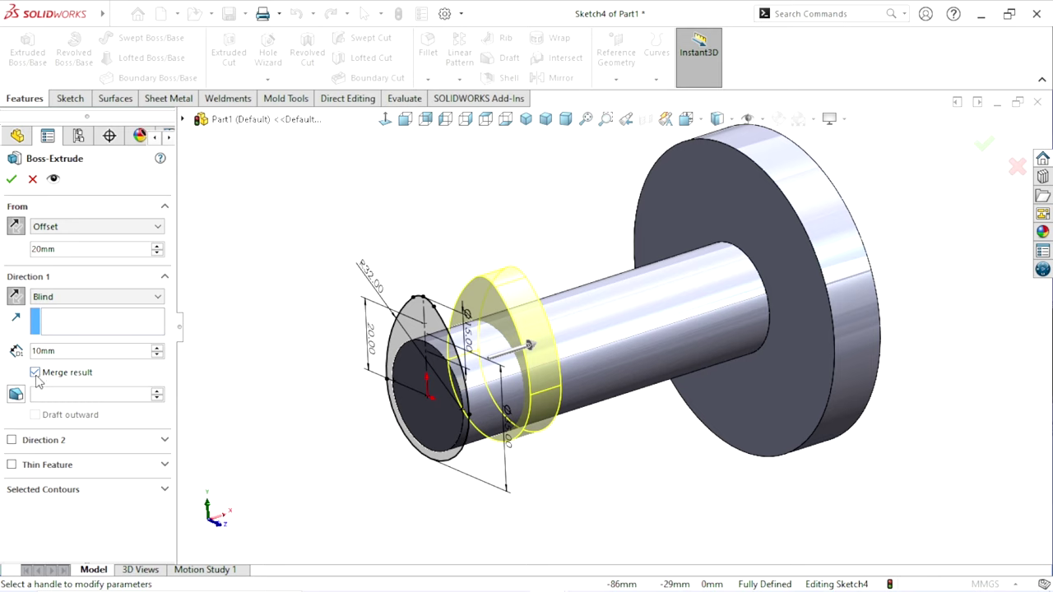
left_click(12, 180)
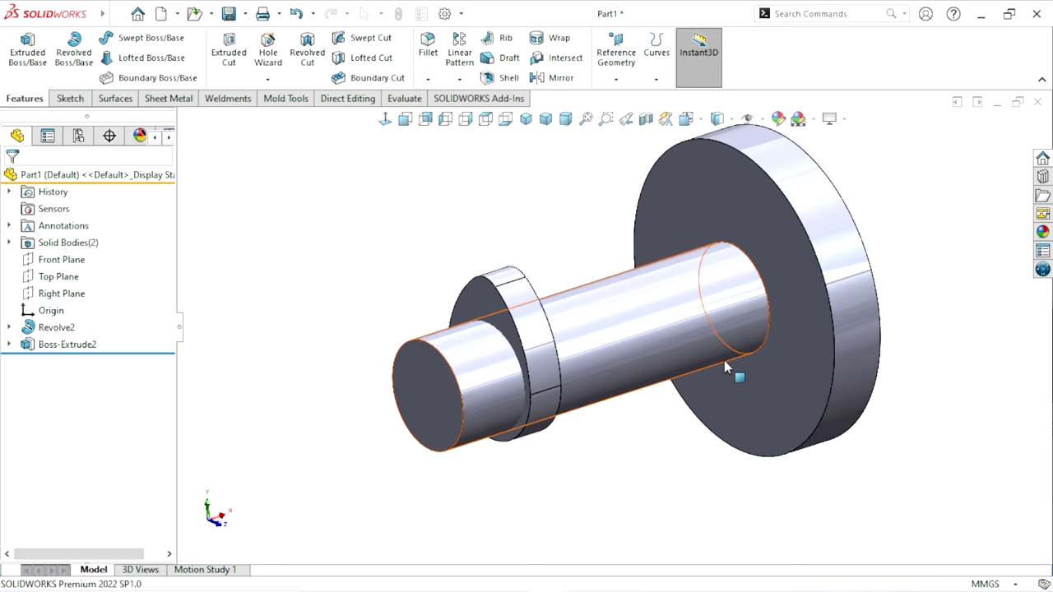
- Orbit the model, then bring up the context menu on the Direct Editing tab
mouse_move(565, 423)
middle_mouse_down()
mouse_move(626, 449)
mouse_move(618, 444)
middle_mouse_up()
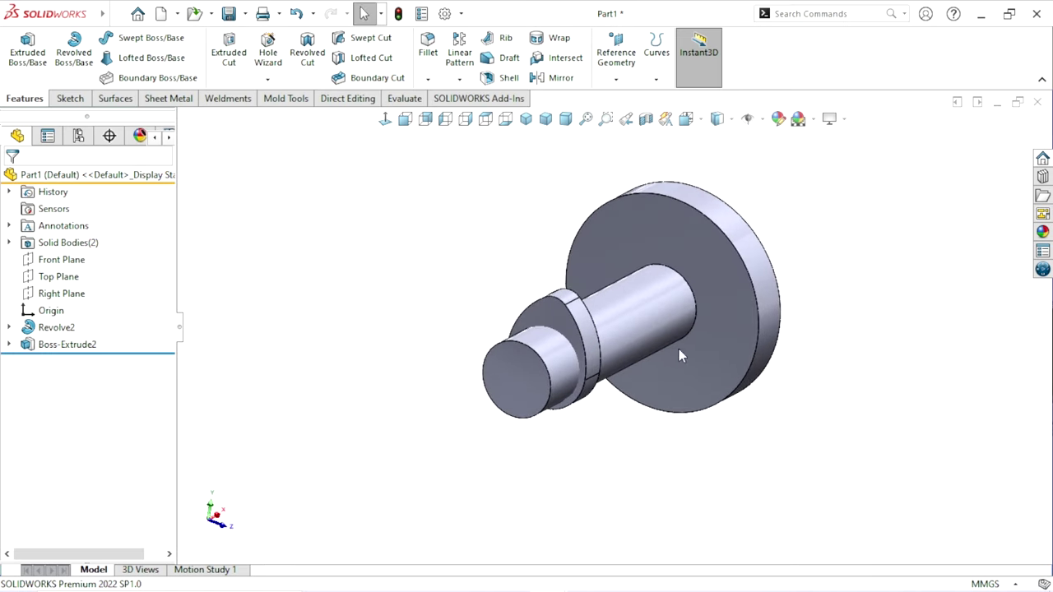
middle_click_drag(679, 349, 660, 342)
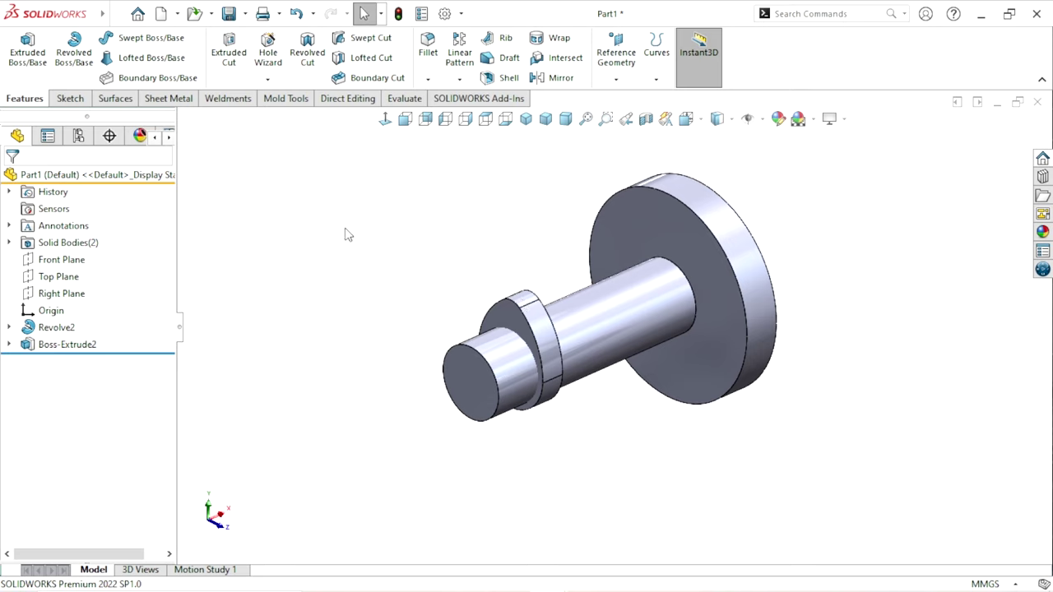
right_click(343, 100)
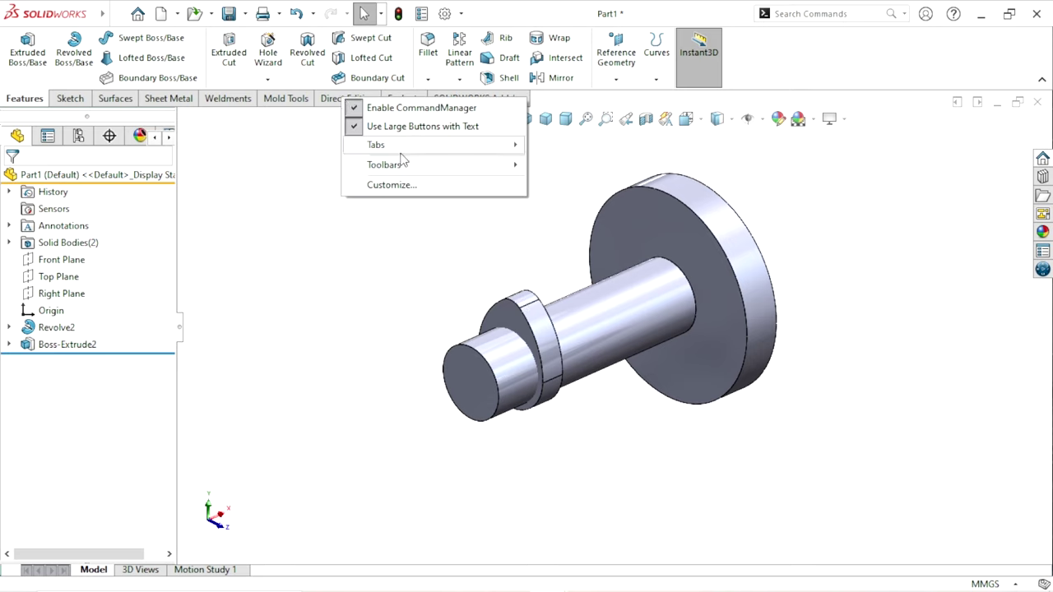
mouse_move(411, 144)
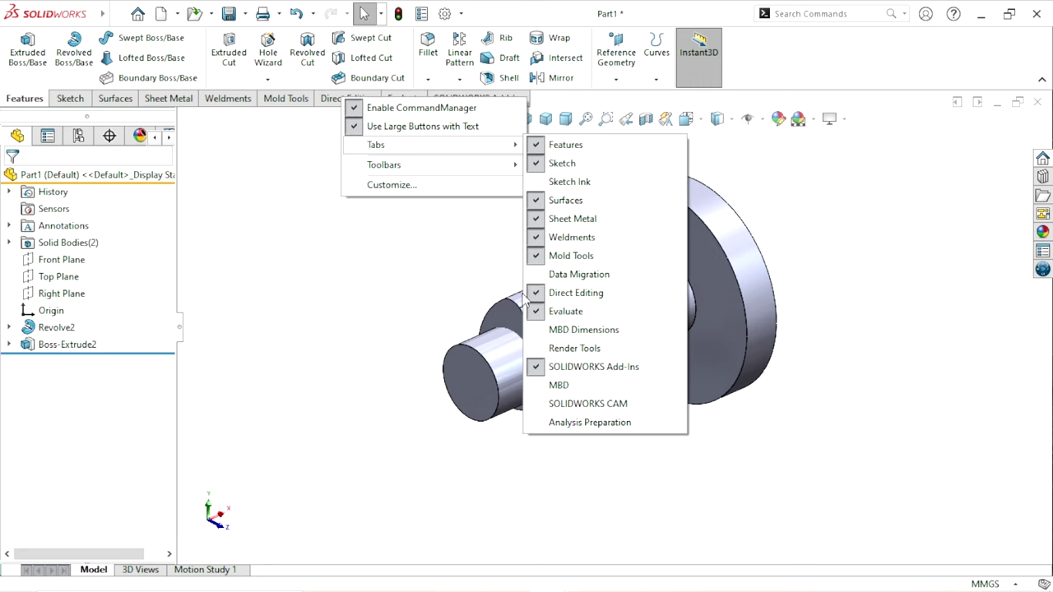
- Dismiss the tab menu and switch to the Direct Editing commands
left_click(412, 296)
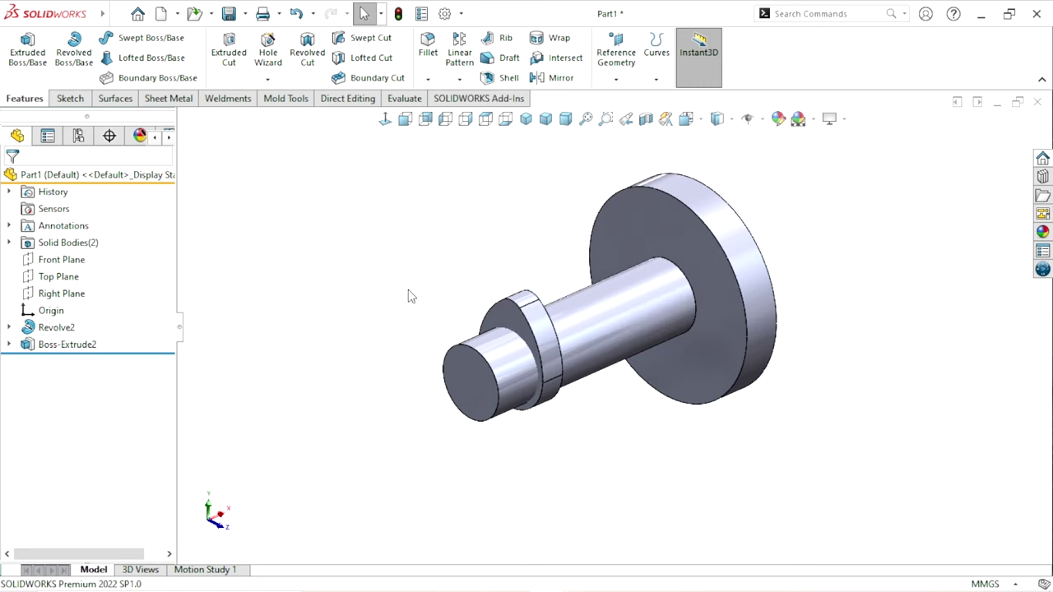
left_click(347, 101)
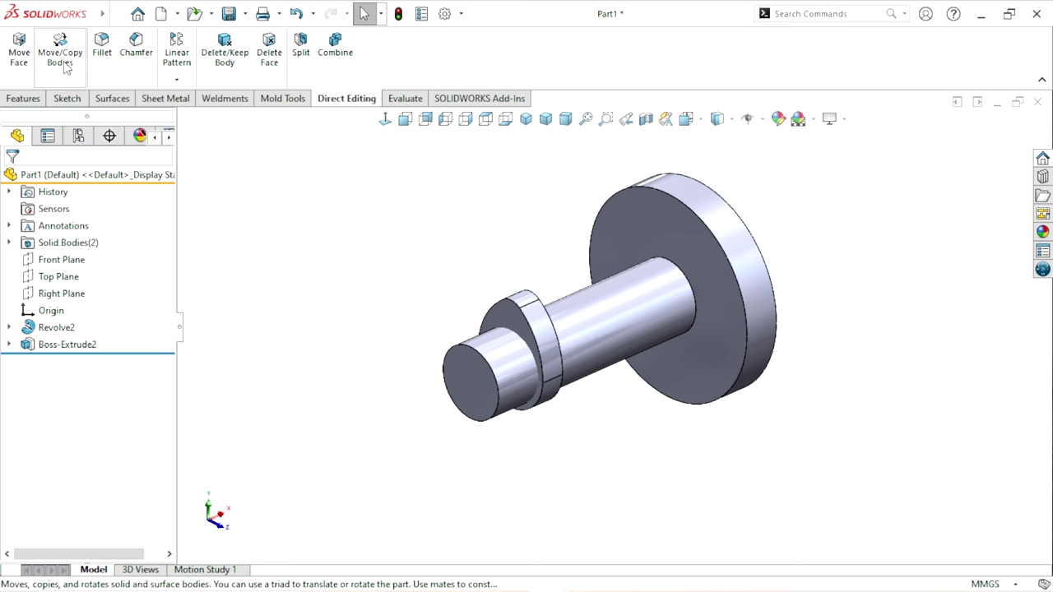
- Start Move/Copy Bodies on the extruded lobe with Copy enabled
left_click(66, 68)
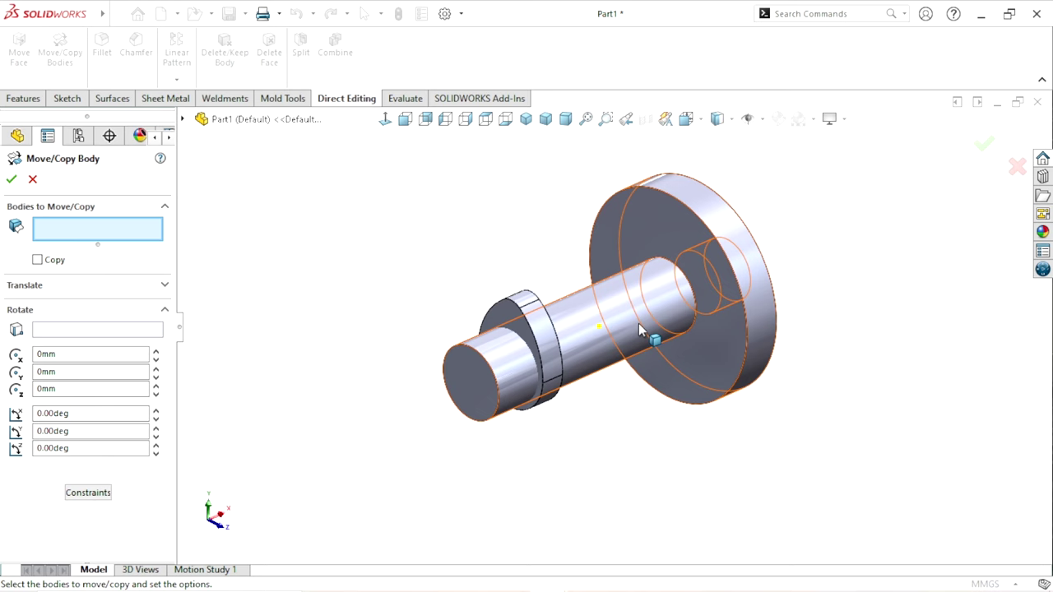
scroll(642, 329, "down", 2)
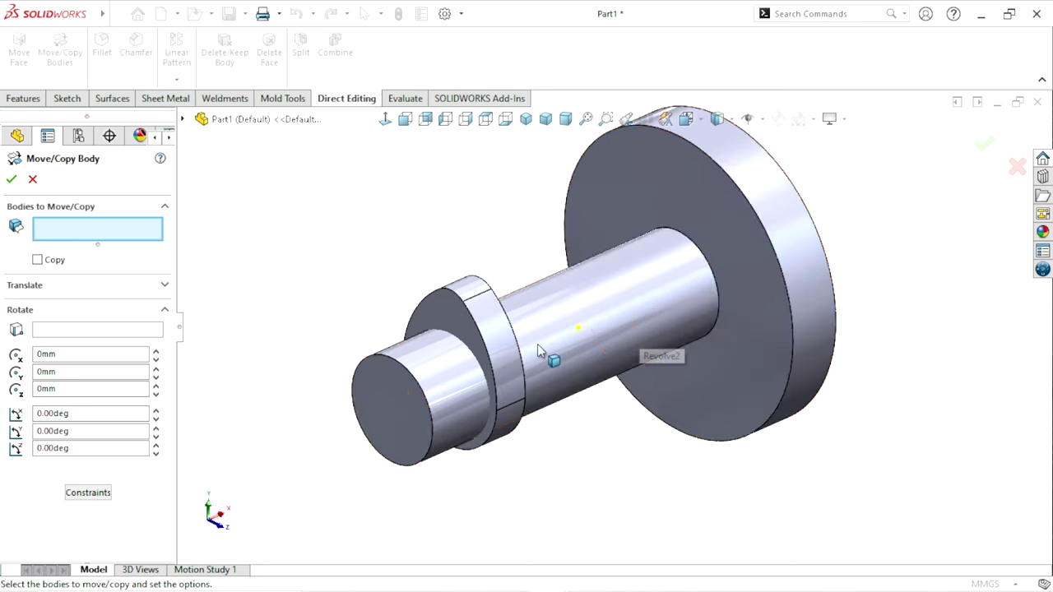
left_click(495, 329)
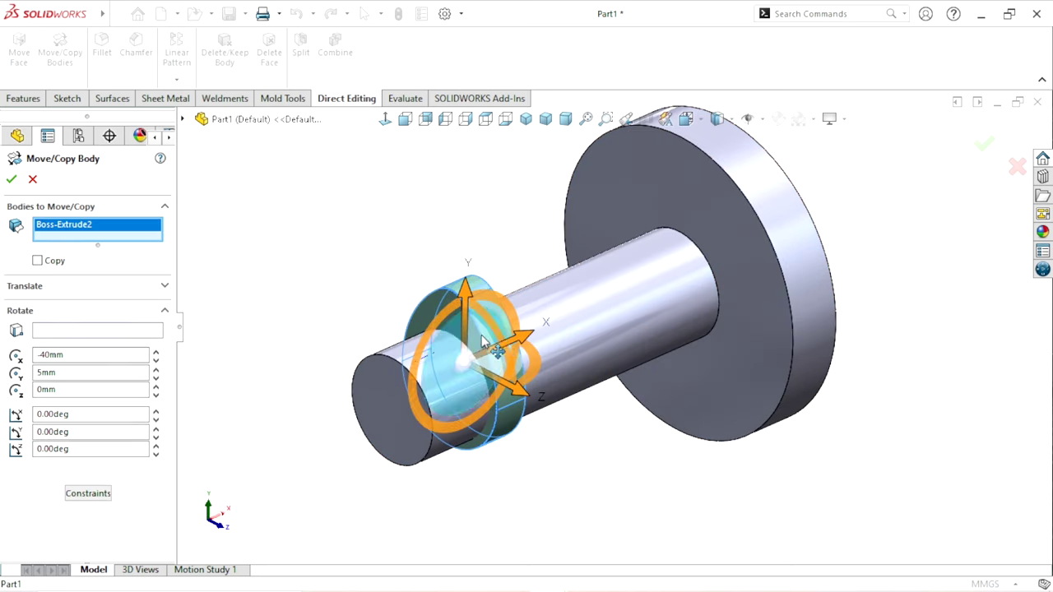
mouse_move(599, 435)
middle_mouse_down()
mouse_move(598, 394)
mouse_move(532, 385)
middle_mouse_up()
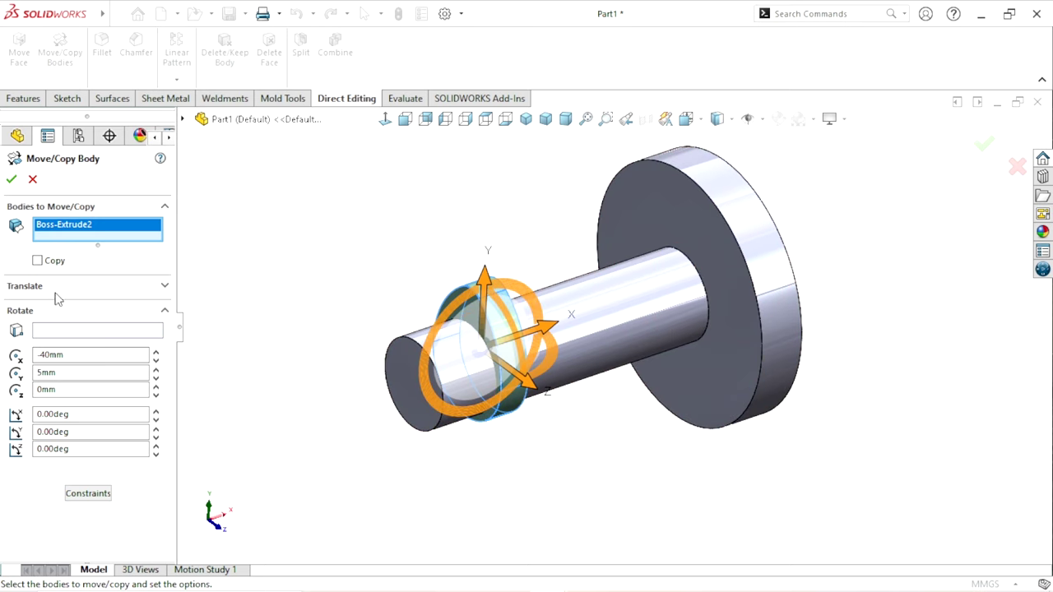
left_click(37, 261)
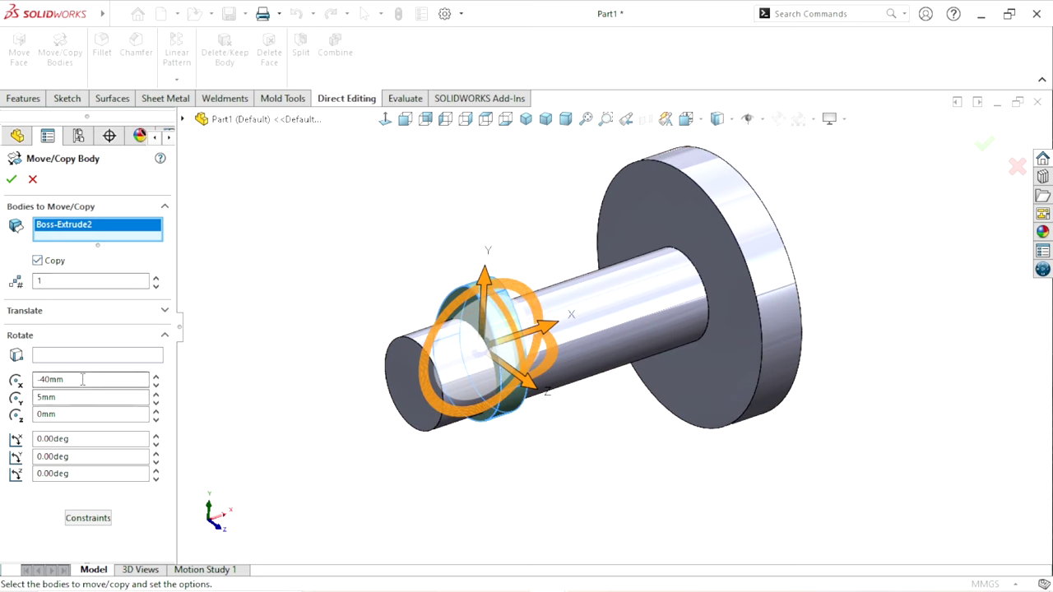
- Translate the copies 20 mm in X, set 3 copies, and confirm
left_click_drag(552, 326, 613, 315)
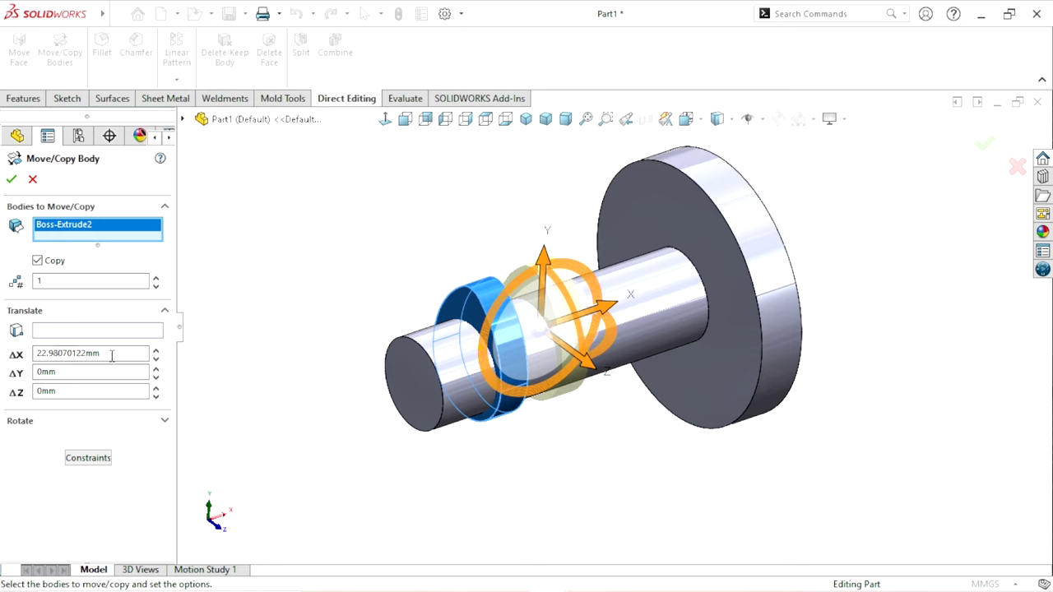
left_click_drag(112, 354, 2, 355)
type("20")
left_click(63, 281)
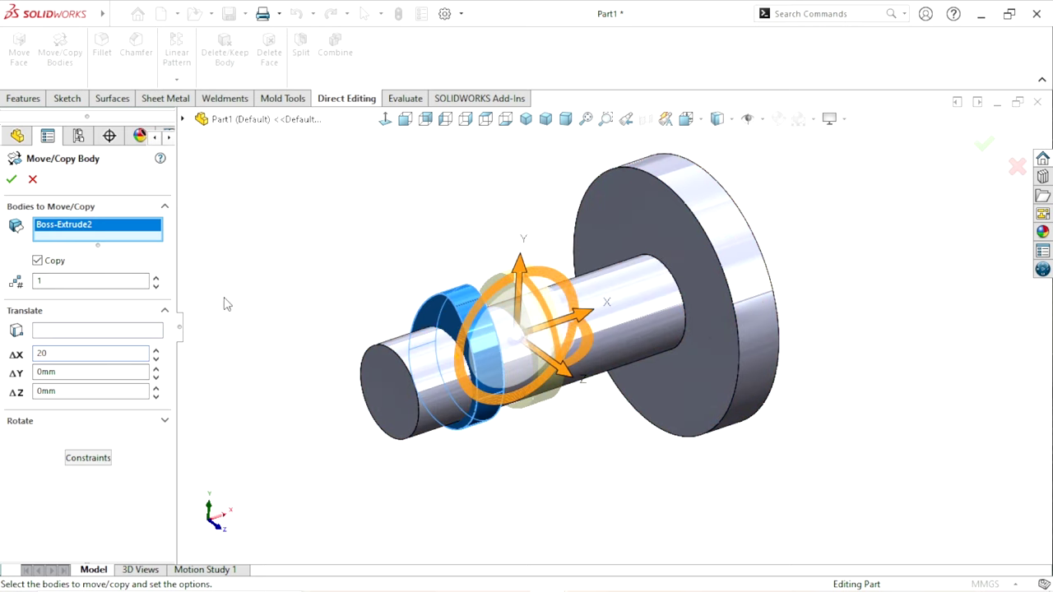
left_click(37, 282)
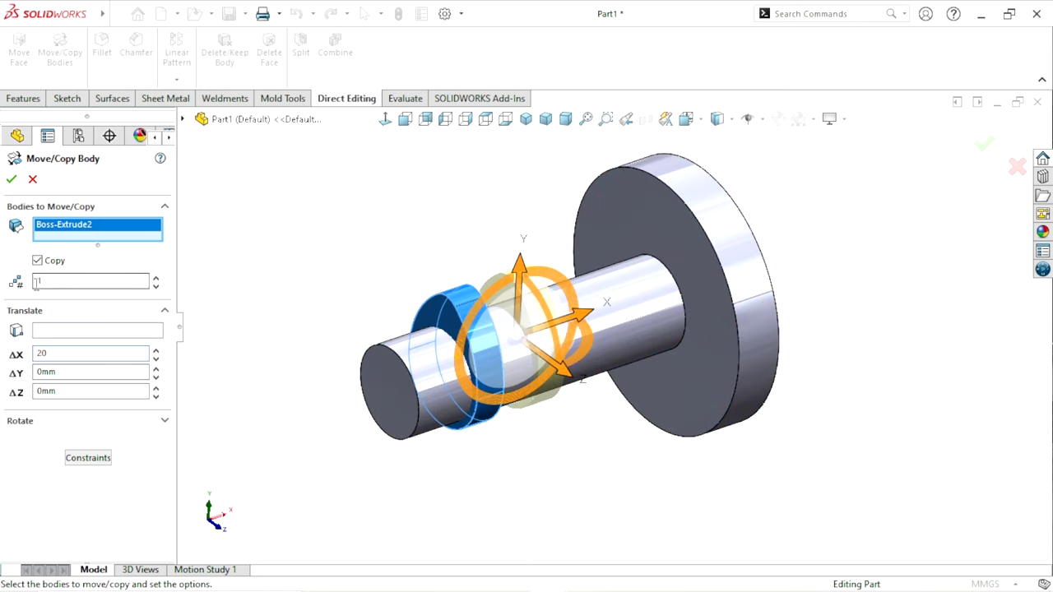
left_click(157, 279)
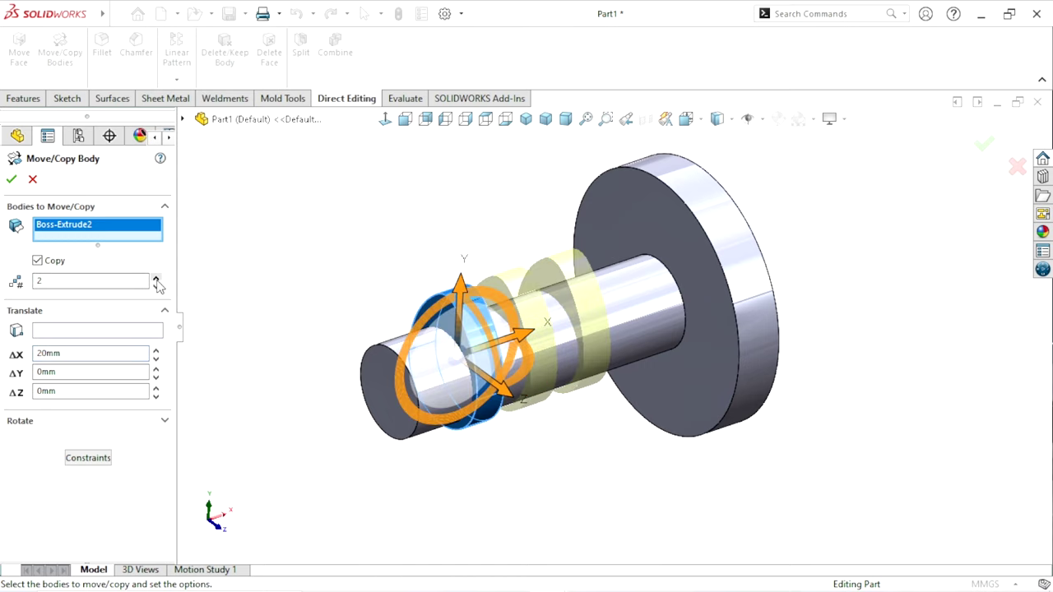
left_click(157, 279)
mouse_move(566, 456)
middle_mouse_down()
mouse_move(546, 461)
mouse_move(517, 439)
mouse_move(569, 440)
middle_mouse_up()
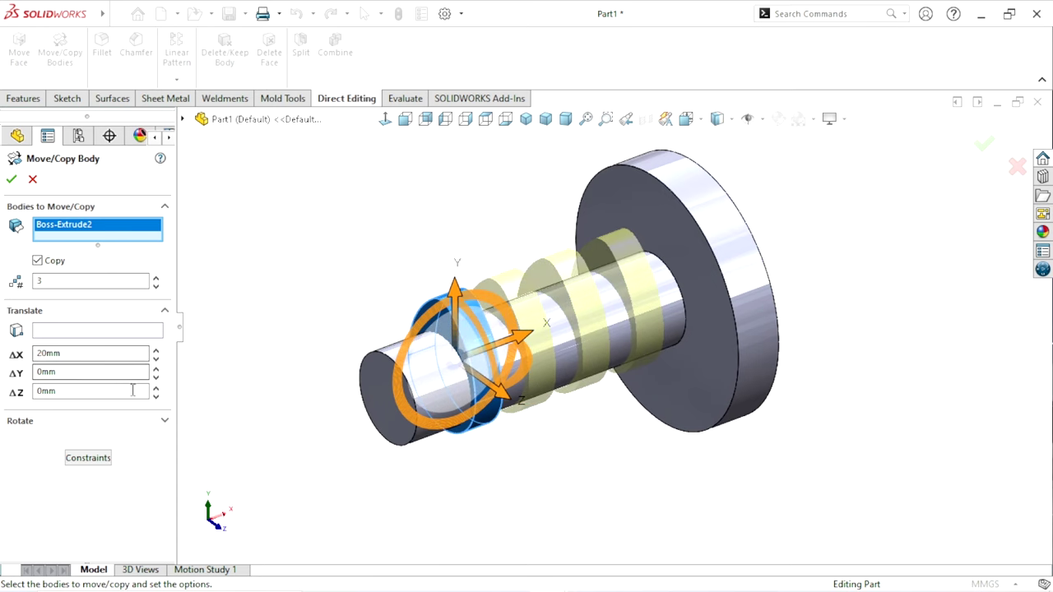
key("Return")
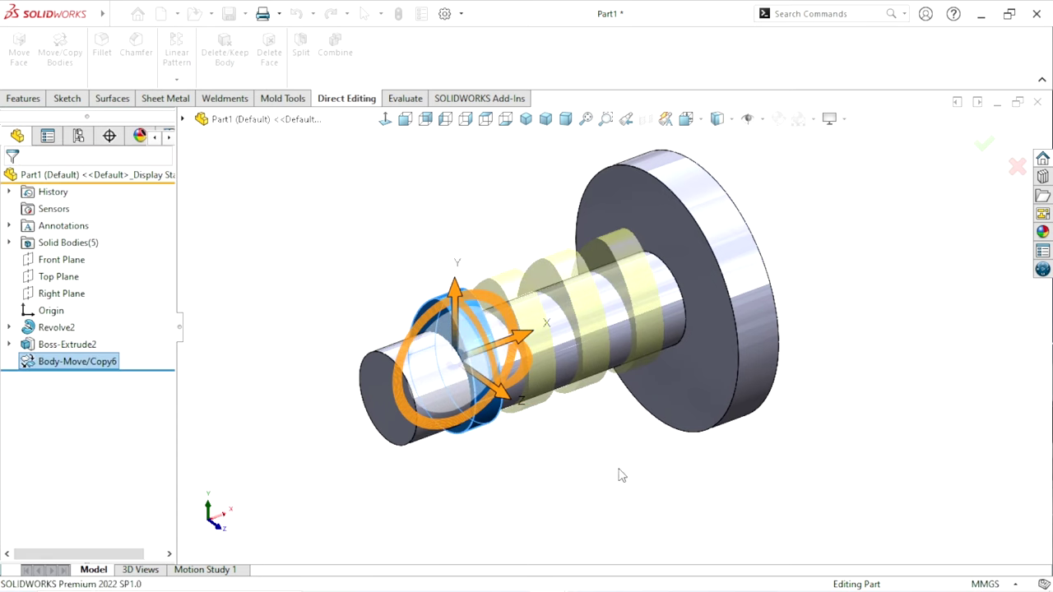
- Orbit the part to inspect the three copied lobes along the shaft
scroll(617, 461, "up", 1)
mouse_move(613, 373)
middle_mouse_down()
mouse_move(557, 313)
mouse_move(645, 308)
mouse_move(592, 357)
mouse_move(581, 401)
middle_mouse_up()
mouse_move(589, 445)
middle_mouse_down()
mouse_move(576, 439)
mouse_move(587, 452)
mouse_move(602, 423)
middle_mouse_up()
scroll(571, 414, "up", 1)
scroll(605, 309, "down", 2)
scroll(557, 367, "up", 1)
scroll(623, 425, "down", 1)
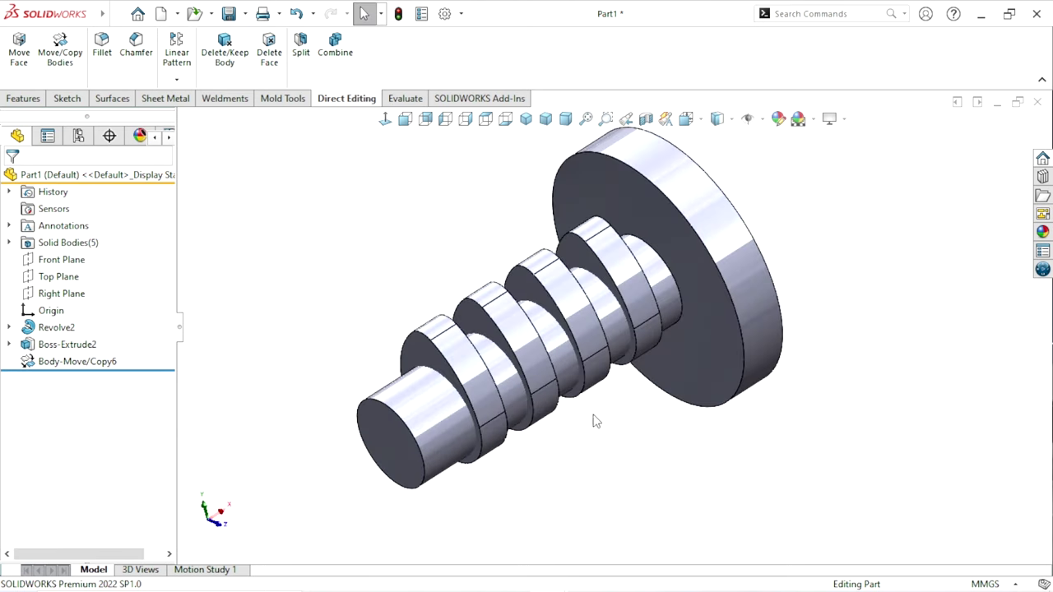
- Select one copied lobe in Move/Copy Bodies, with Copy off and Rotate settings shown
left_click(59, 73)
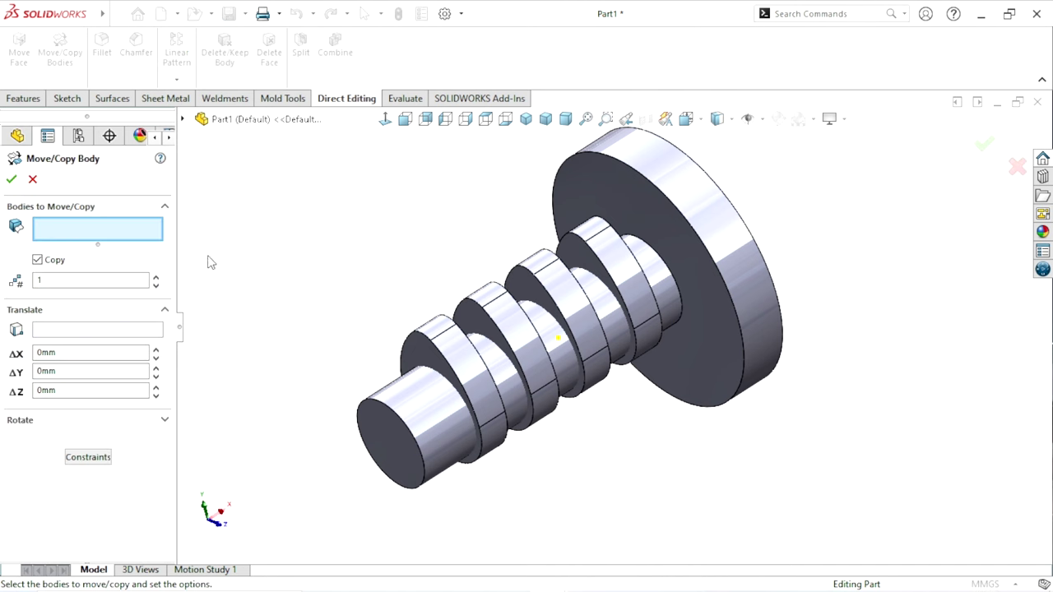
left_click(510, 322)
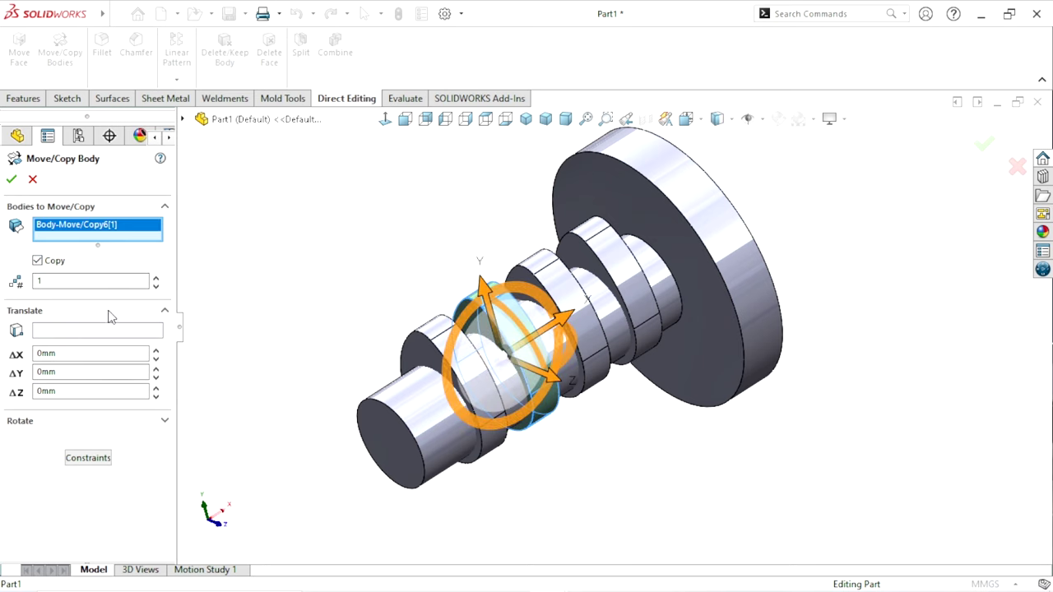
left_click(38, 261)
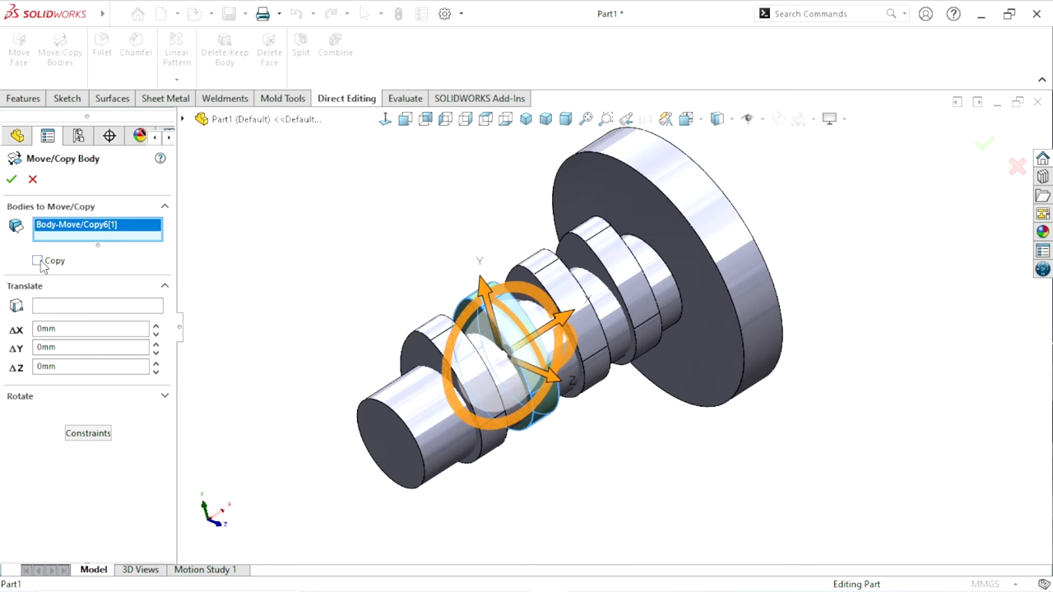
left_click(165, 396)
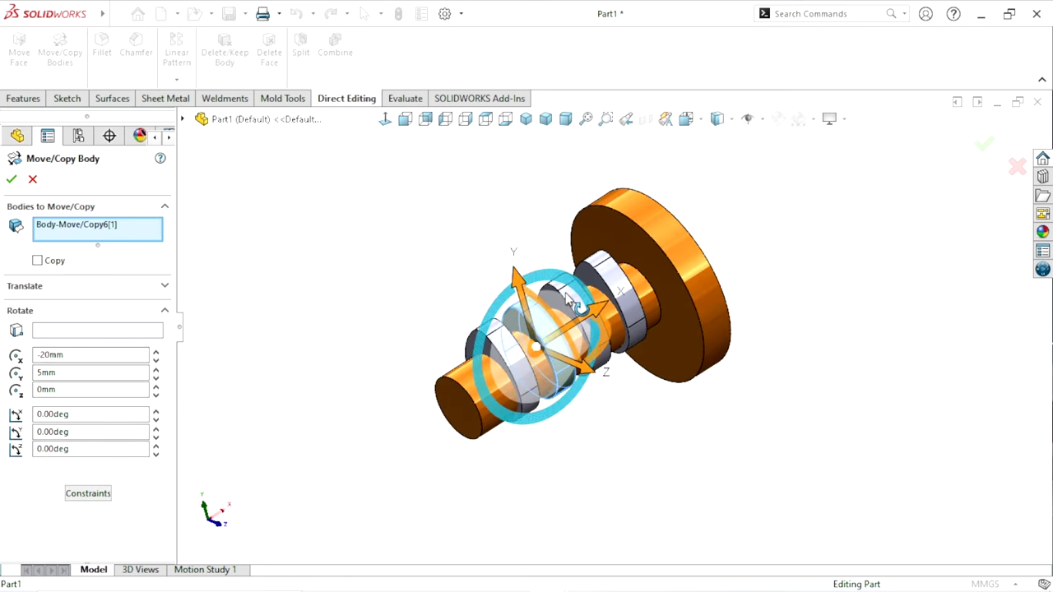
- Rotate the lobe 270° about X around origin X -20 mm, Y 0 mm
mouse_move(619, 476)
middle_mouse_down()
mouse_move(681, 376)
mouse_move(156, 423)
middle_mouse_up()
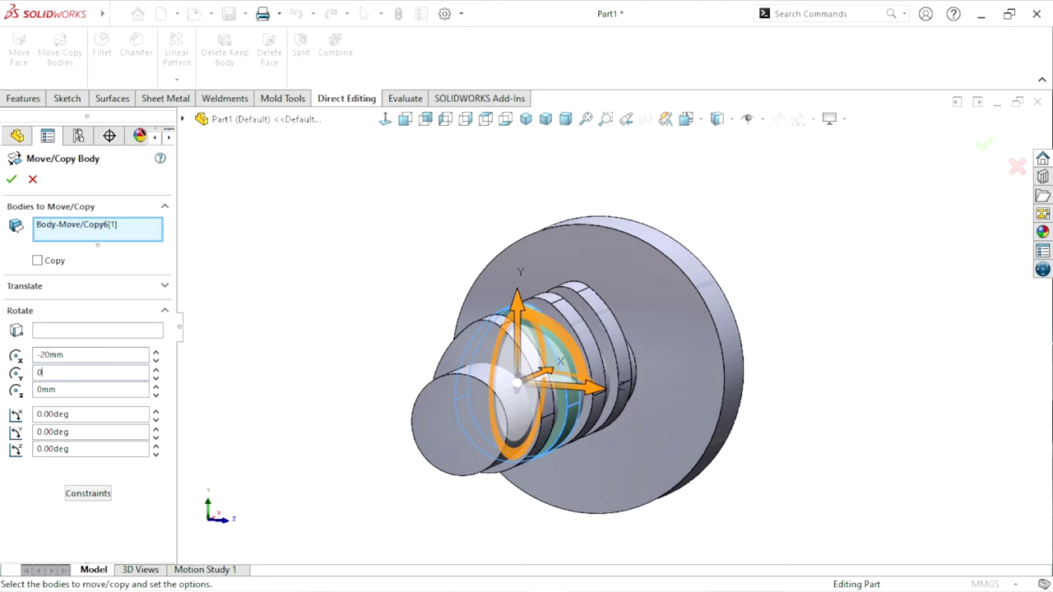
mouse_move(266, 371)
middle_mouse_down()
mouse_move(285, 370)
mouse_move(273, 362)
mouse_move(280, 376)
middle_mouse_up()
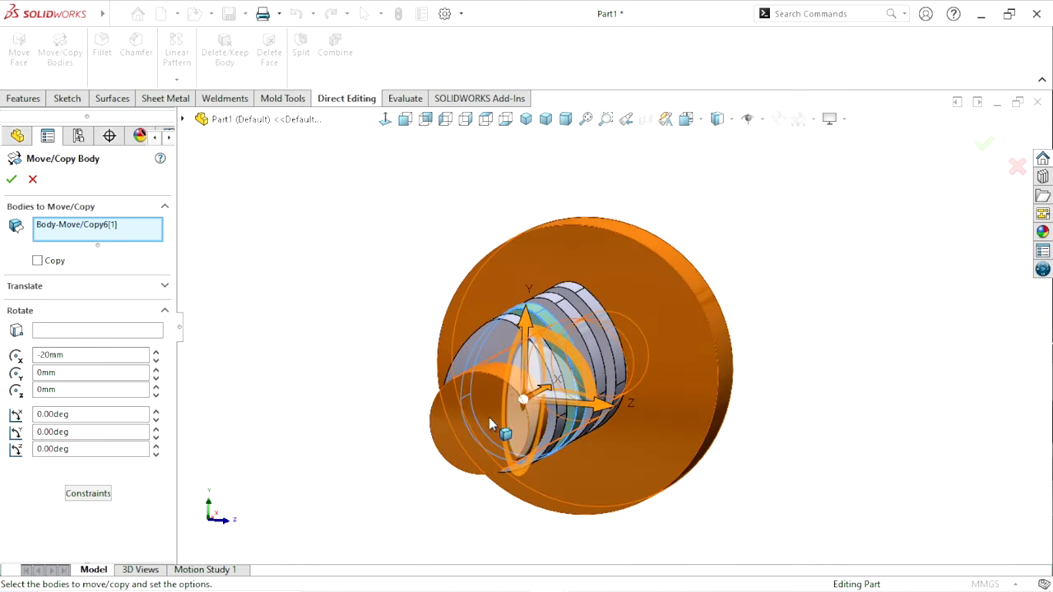
mouse_move(362, 381)
middle_mouse_down()
mouse_move(411, 388)
mouse_move(353, 369)
middle_mouse_up()
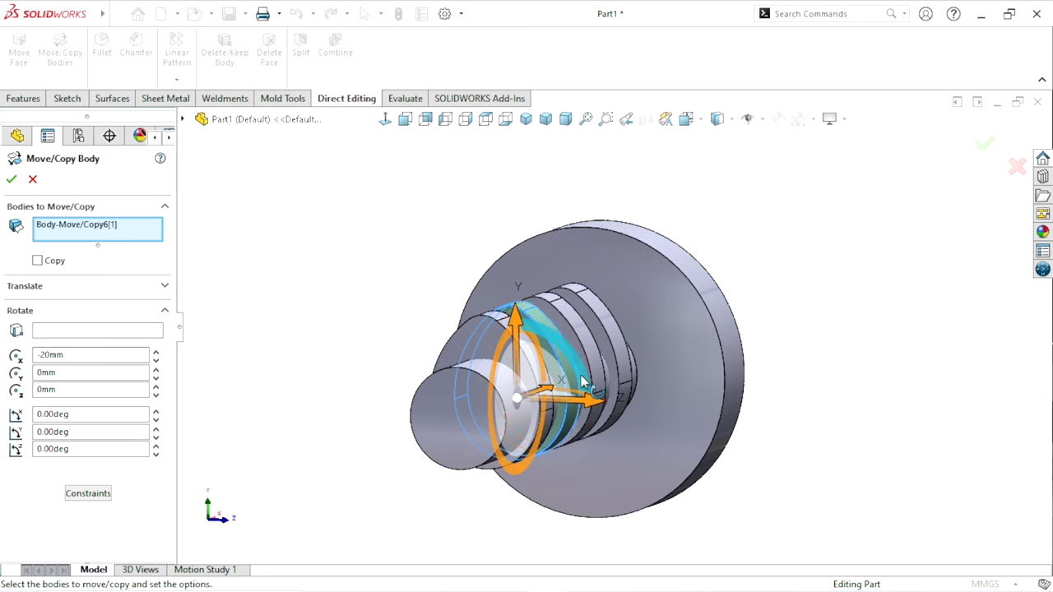
mouse_move(581, 380)
left_mouse_down()
mouse_move(548, 338)
mouse_move(512, 331)
left_mouse_up()
mouse_move(296, 384)
middle_mouse_down()
mouse_move(329, 387)
mouse_move(313, 388)
middle_mouse_up()
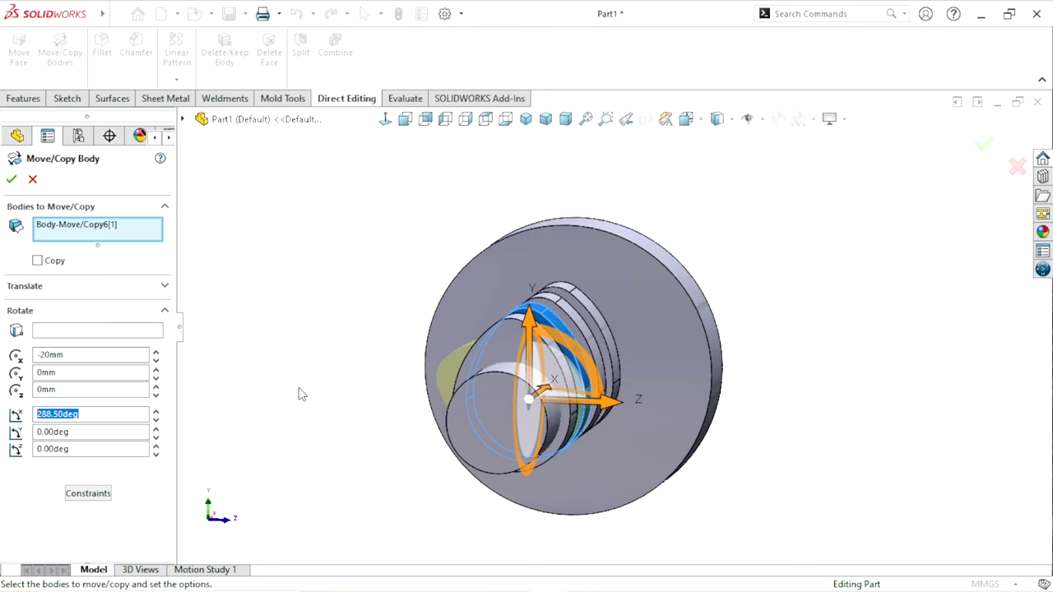
type("270")
key("Return")
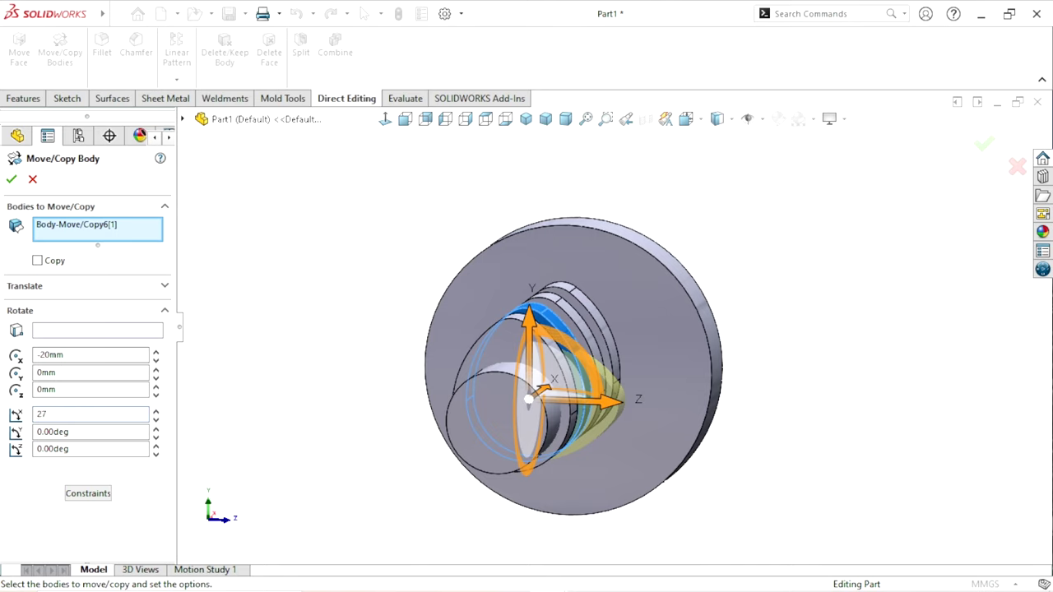
key("Return")
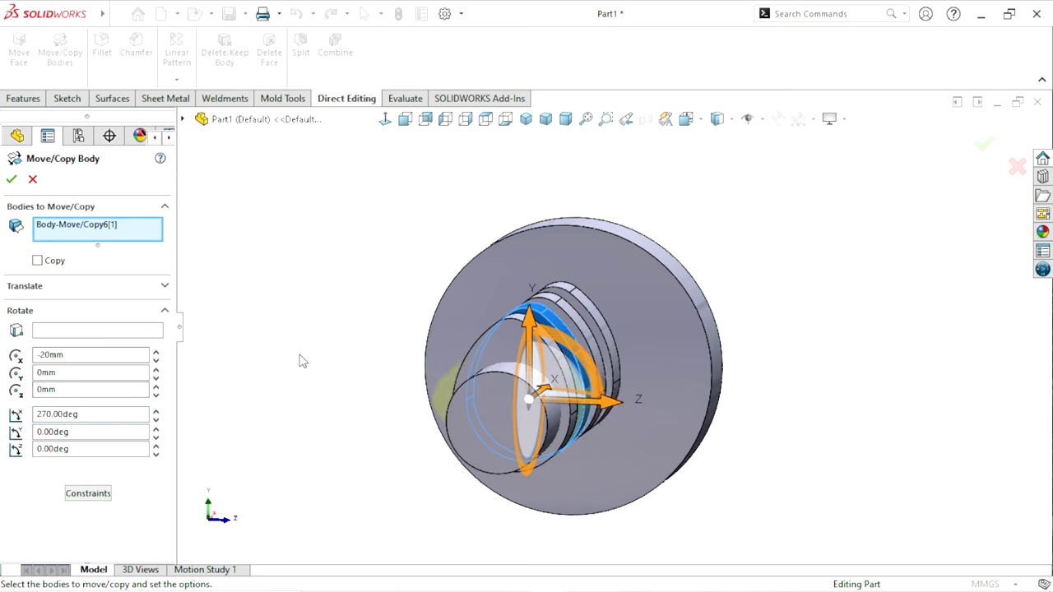
mouse_move(279, 412)
middle_mouse_down()
mouse_move(315, 404)
mouse_move(274, 403)
middle_mouse_up()
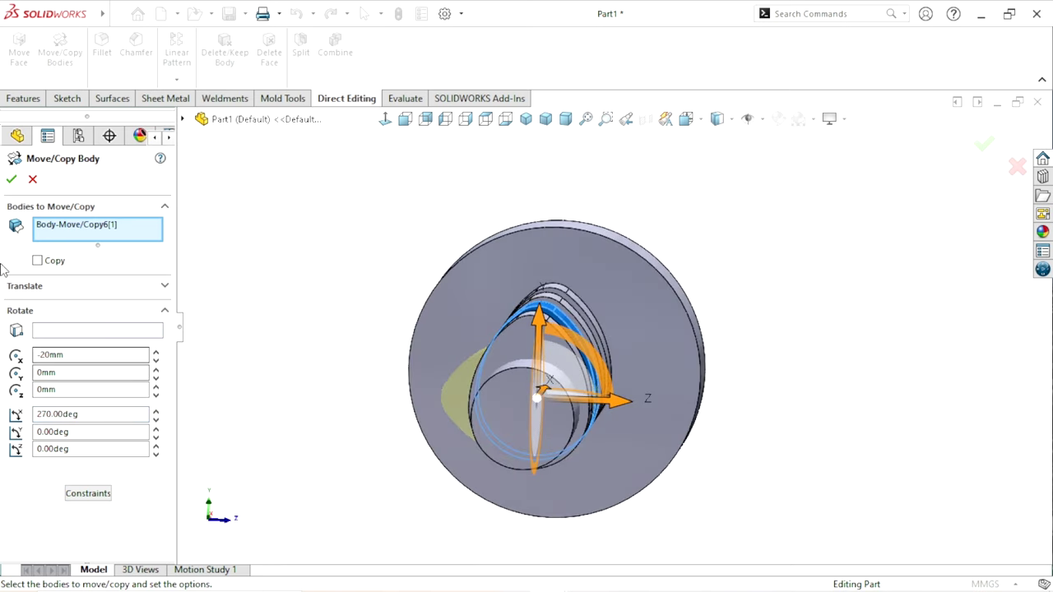
left_click(11, 180)
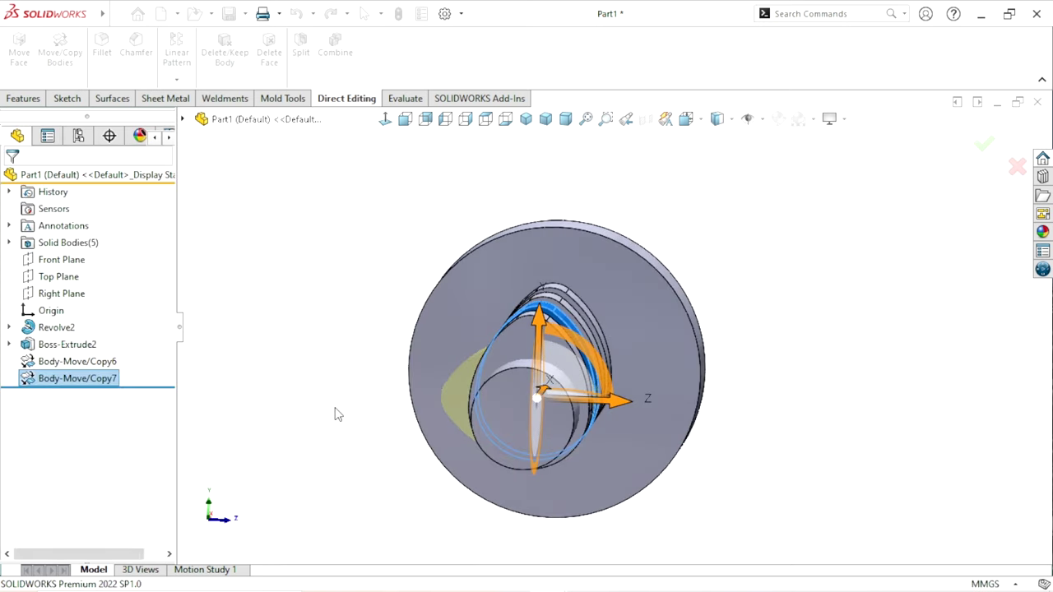
mouse_move(343, 431)
middle_mouse_down()
mouse_move(285, 436)
mouse_move(275, 367)
mouse_move(469, 451)
mouse_move(376, 446)
mouse_move(318, 390)
mouse_move(307, 420)
middle_mouse_up()
scroll(568, 460, "down", 3)
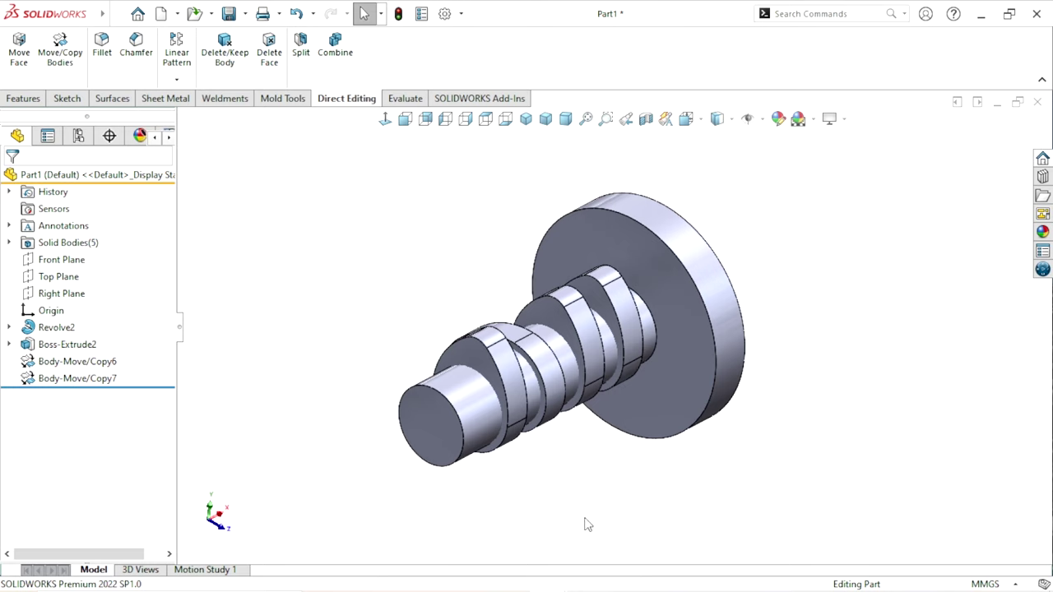
- Rotate the middle lobe 180° about the shaft axis, with Y origin 0 mm
scroll(563, 428, "down", 2)
middle_click_drag(549, 461, 529, 453)
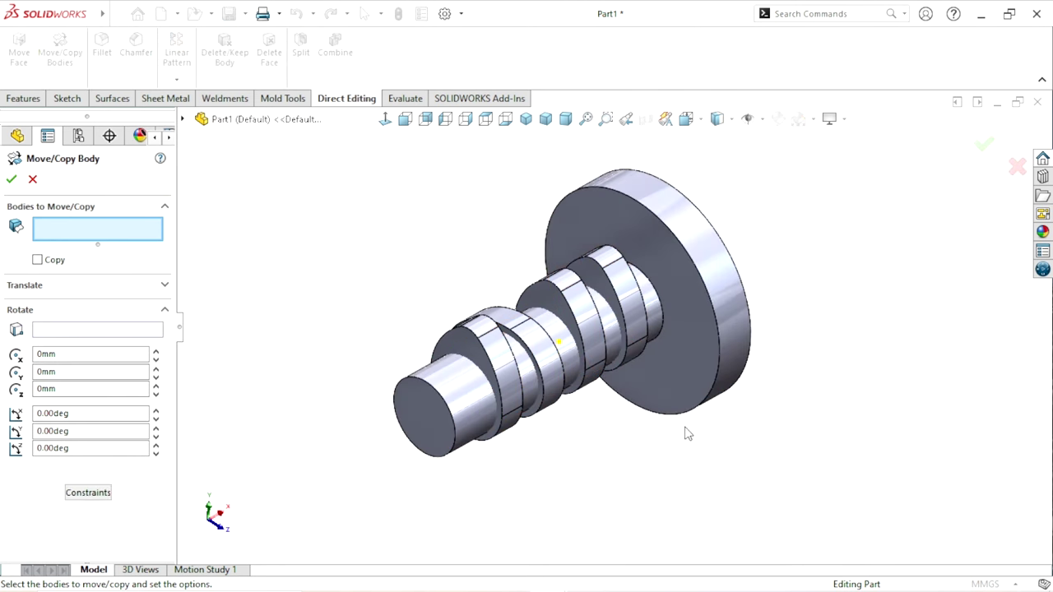
left_click(605, 333)
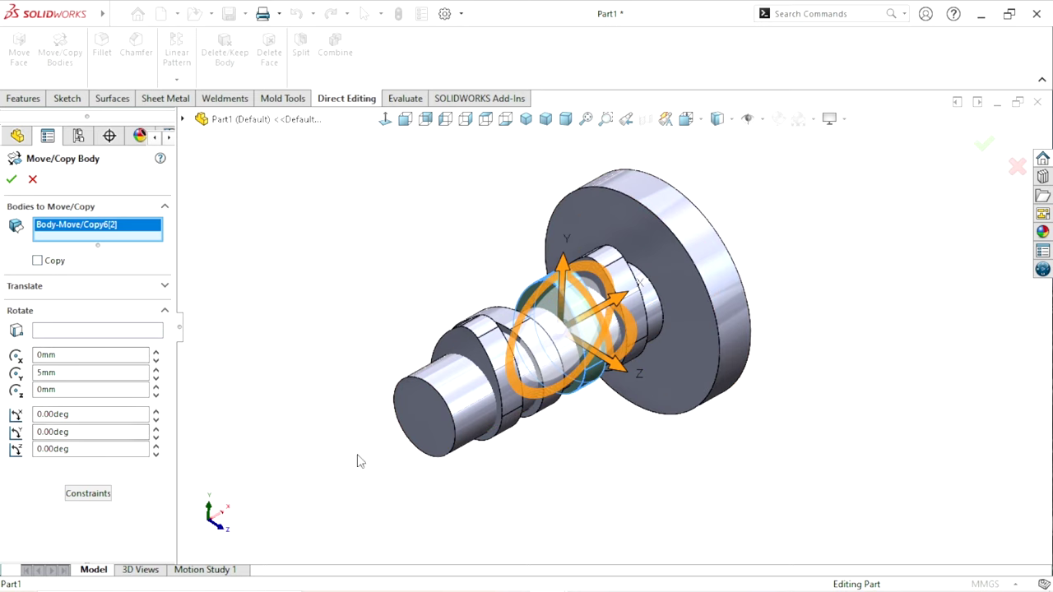
left_click_drag(78, 375, 3, 374)
type("0")
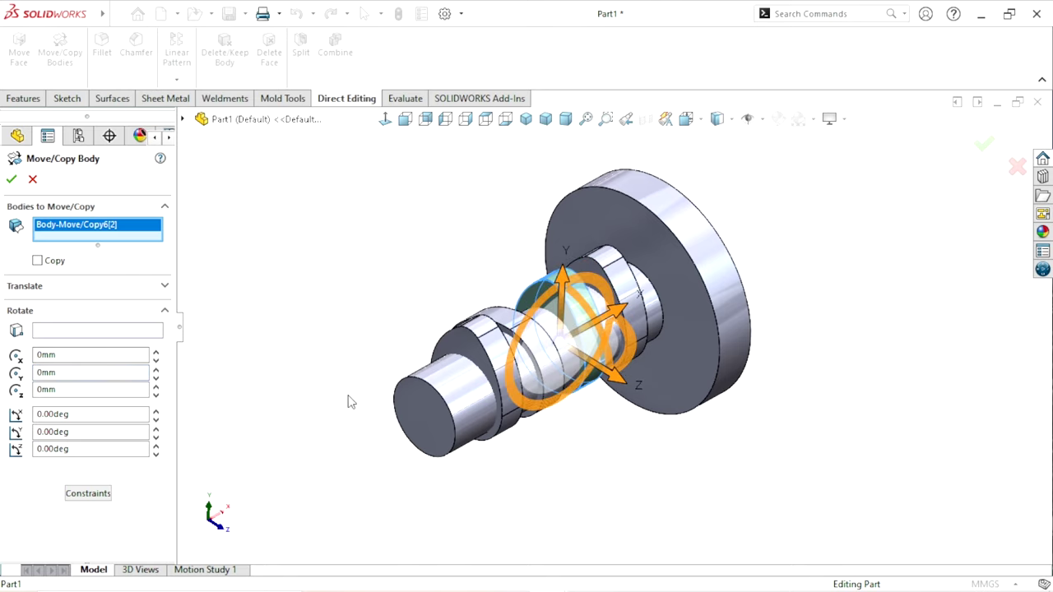
mouse_move(348, 400)
middle_mouse_down()
mouse_move(409, 315)
mouse_move(363, 391)
middle_mouse_up()
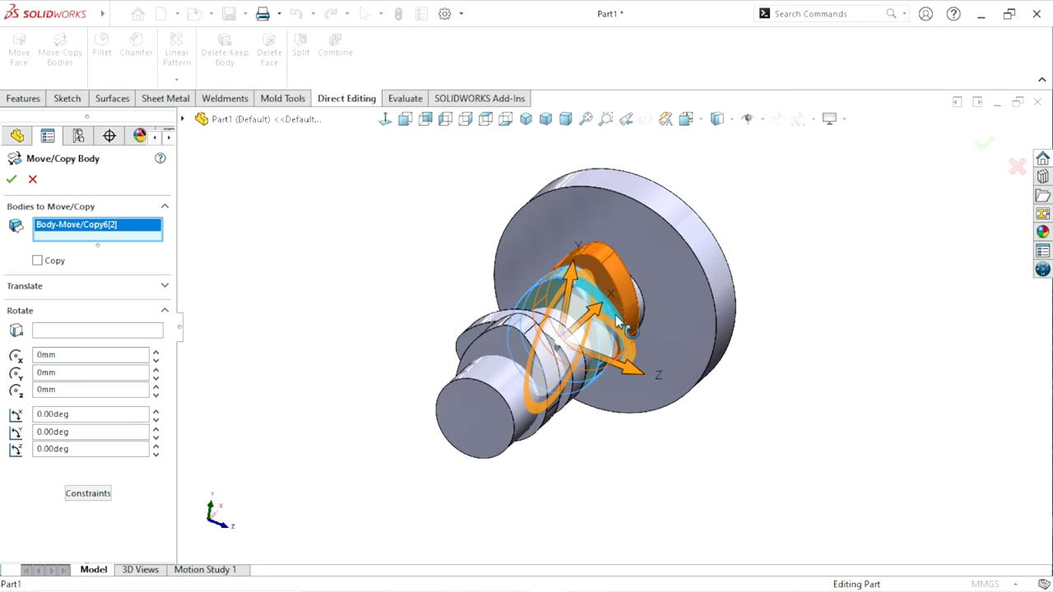
mouse_move(621, 333)
left_mouse_down()
mouse_move(587, 286)
mouse_move(491, 353)
left_mouse_up()
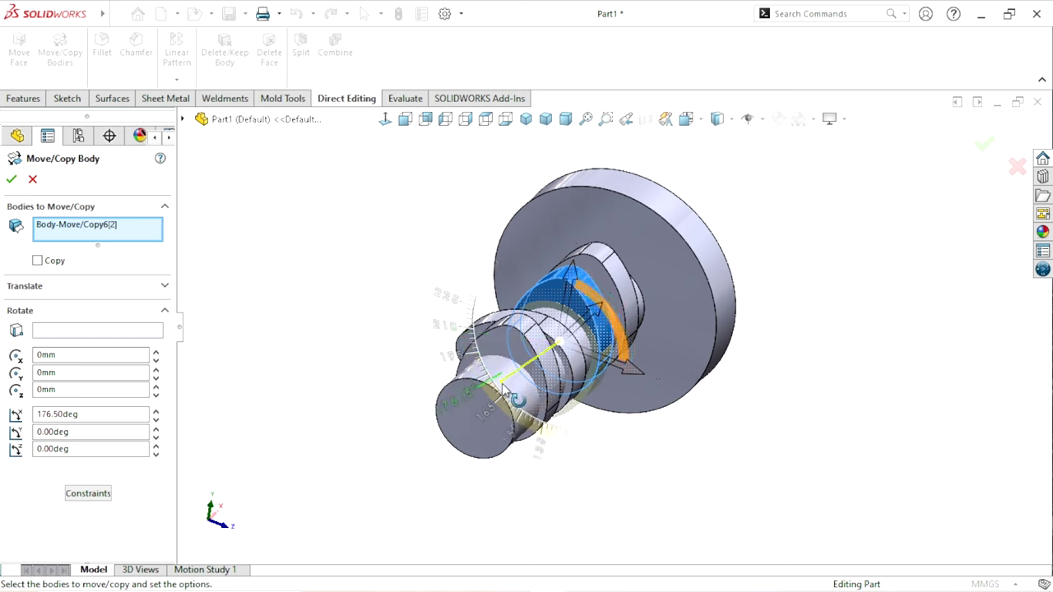
left_click_drag(491, 352, 524, 414)
key("ctrl+4")
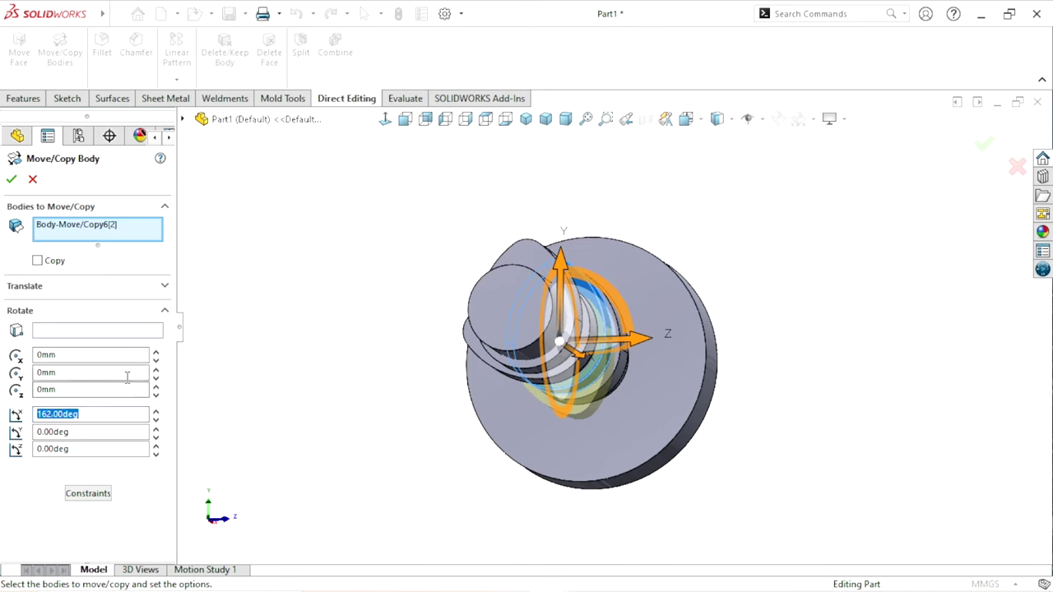
type("0")
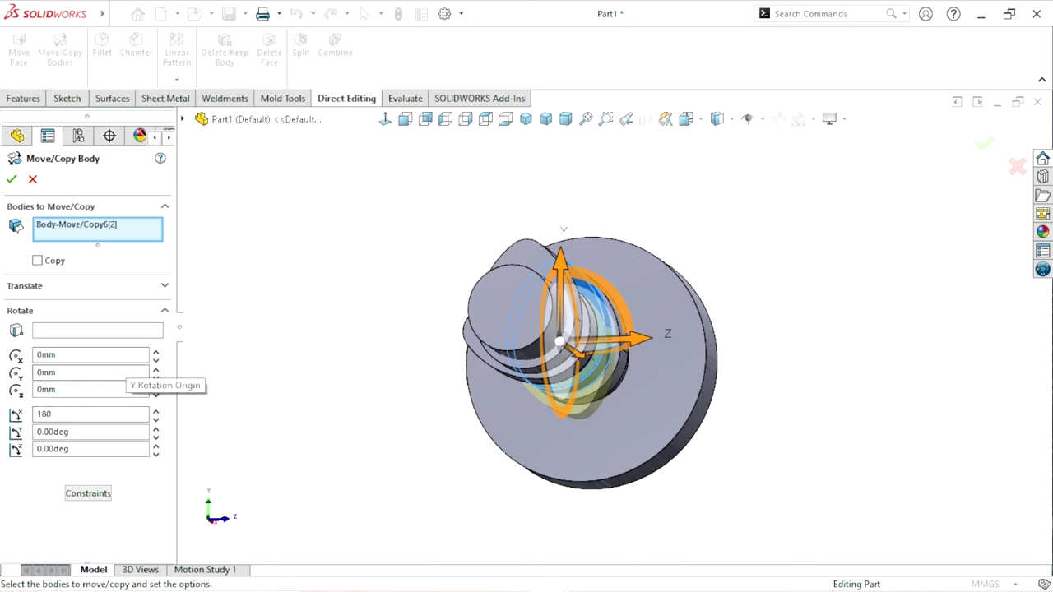
key("Return")
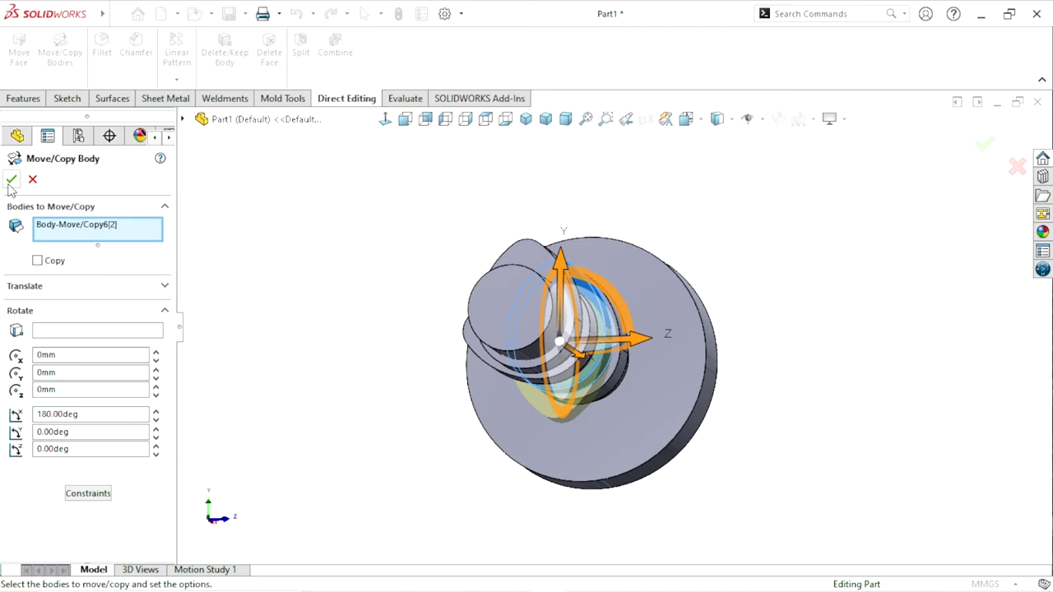
left_click(11, 181)
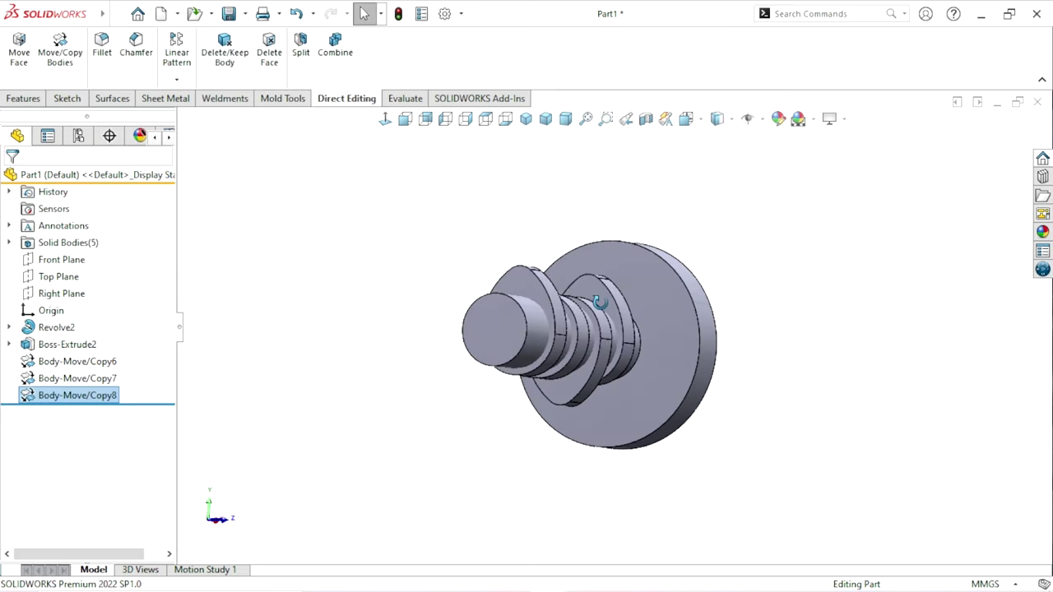
mouse_move(601, 303)
middle_mouse_down()
mouse_move(711, 375)
mouse_move(522, 392)
mouse_move(600, 231)
mouse_move(569, 369)
mouse_move(563, 336)
mouse_move(613, 300)
mouse_move(611, 404)
middle_mouse_up()
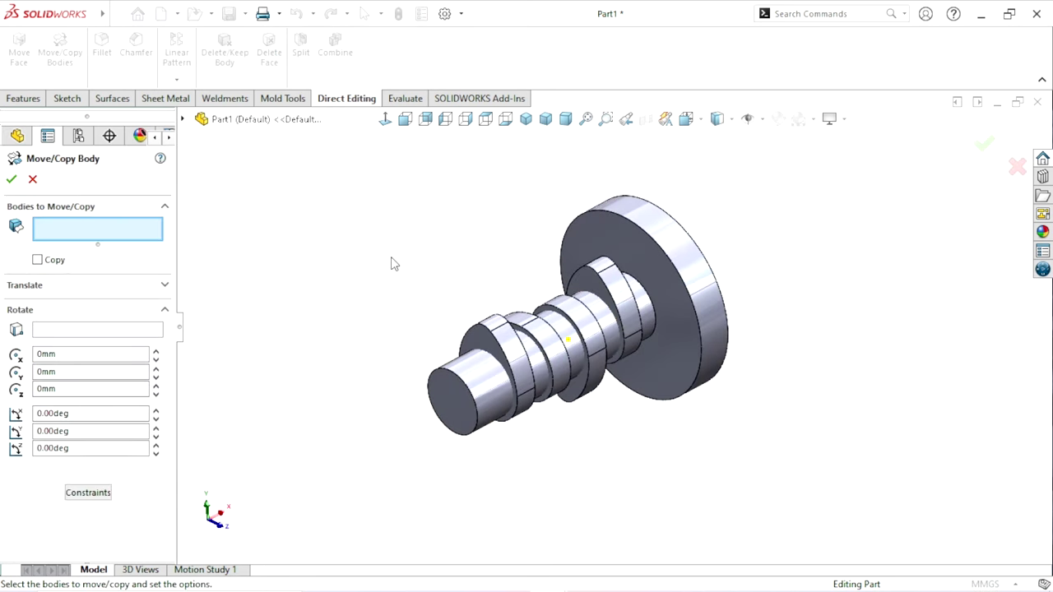
- Rotate the lobe nearest the disk 90° about X, origin X 20 mm, Y 0 mm
left_click(623, 291)
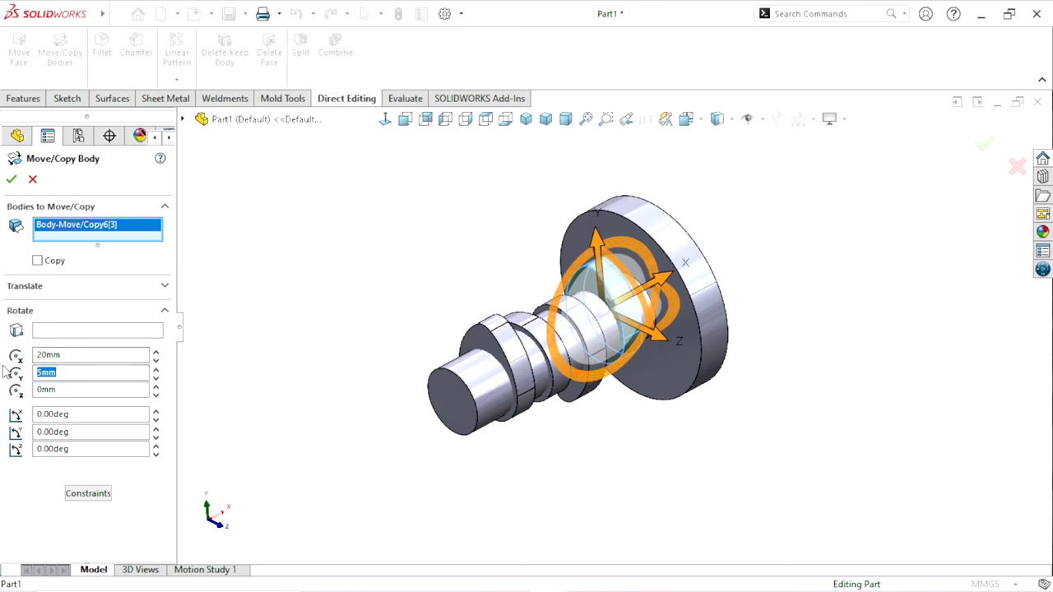
type("0")
key("Return")
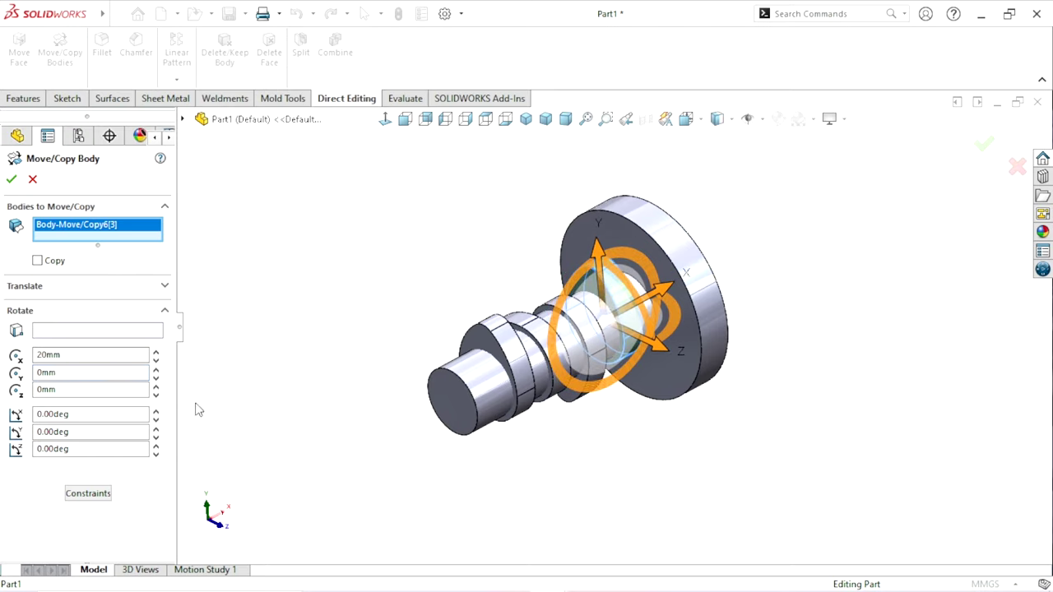
mouse_move(582, 438)
middle_mouse_down()
mouse_move(638, 398)
mouse_move(595, 414)
middle_mouse_up()
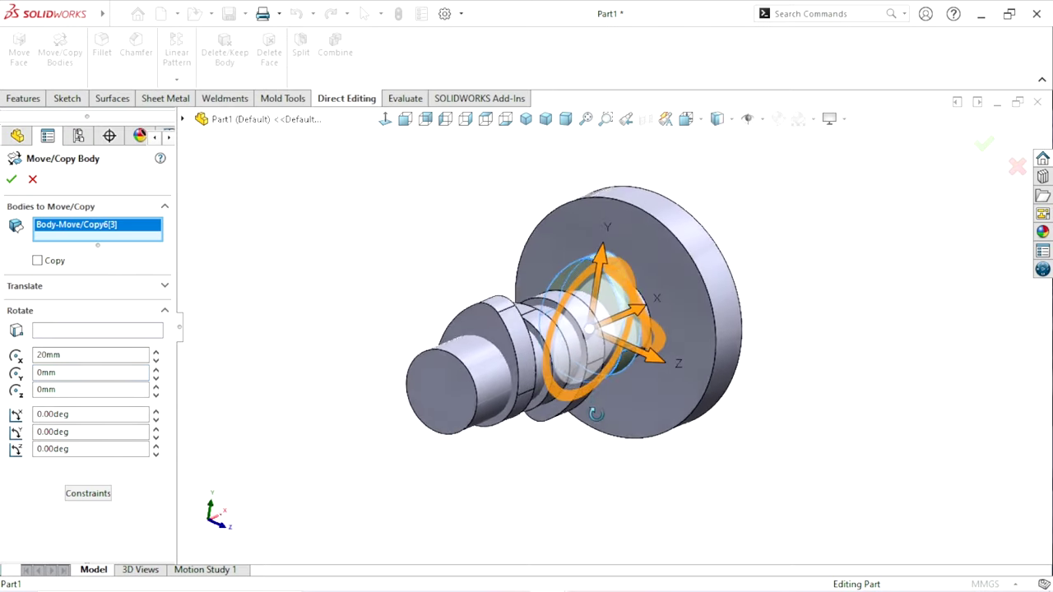
mouse_move(595, 414)
middle_mouse_down()
mouse_move(604, 437)
mouse_move(616, 437)
middle_mouse_up()
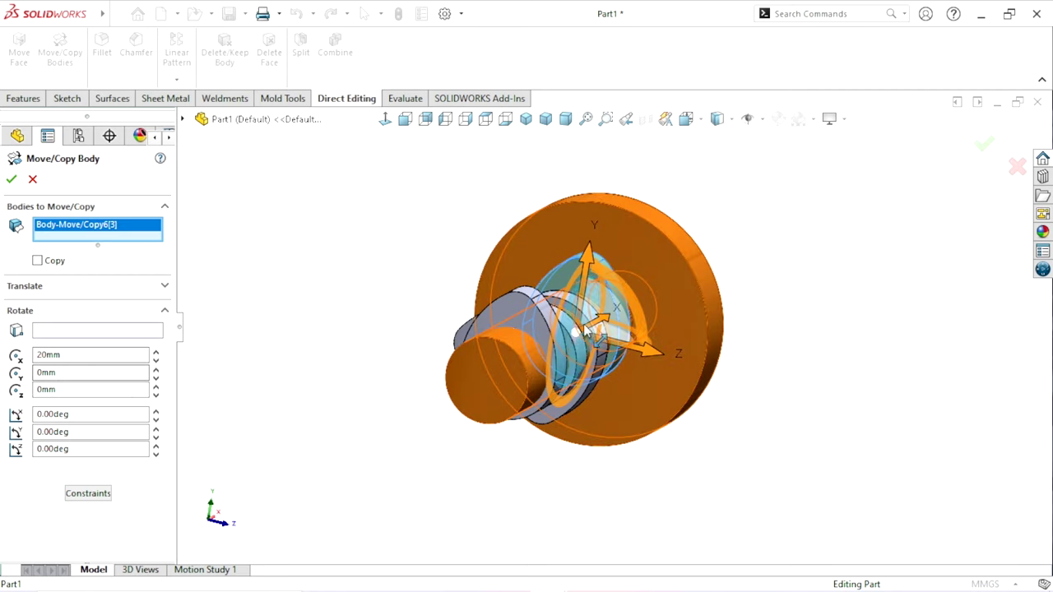
mouse_move(634, 307)
left_mouse_down()
mouse_move(512, 393)
mouse_move(619, 411)
left_mouse_up()
type("90")
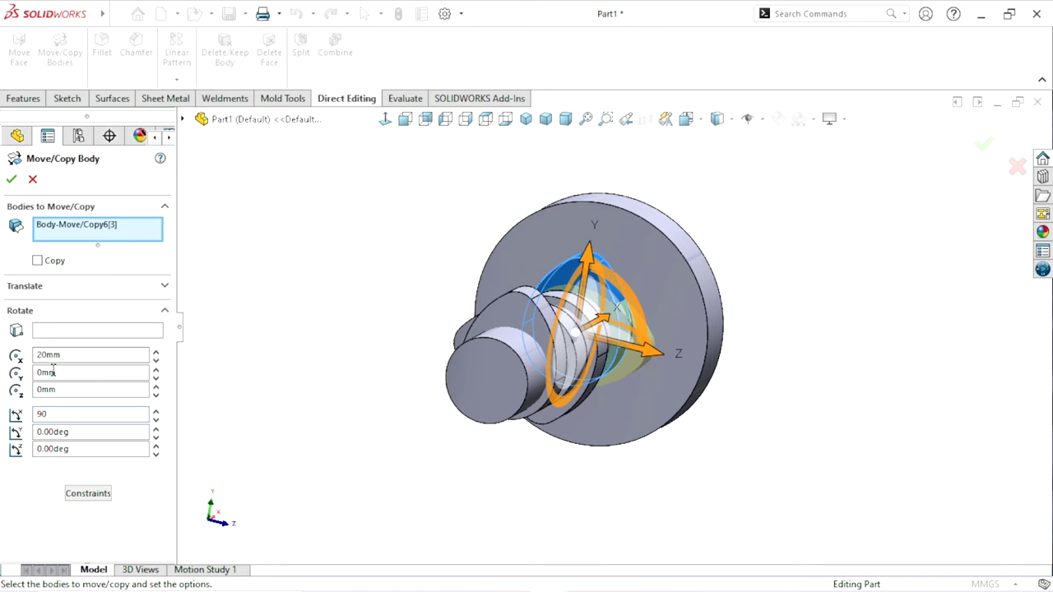
key("Return")
left_click(12, 179)
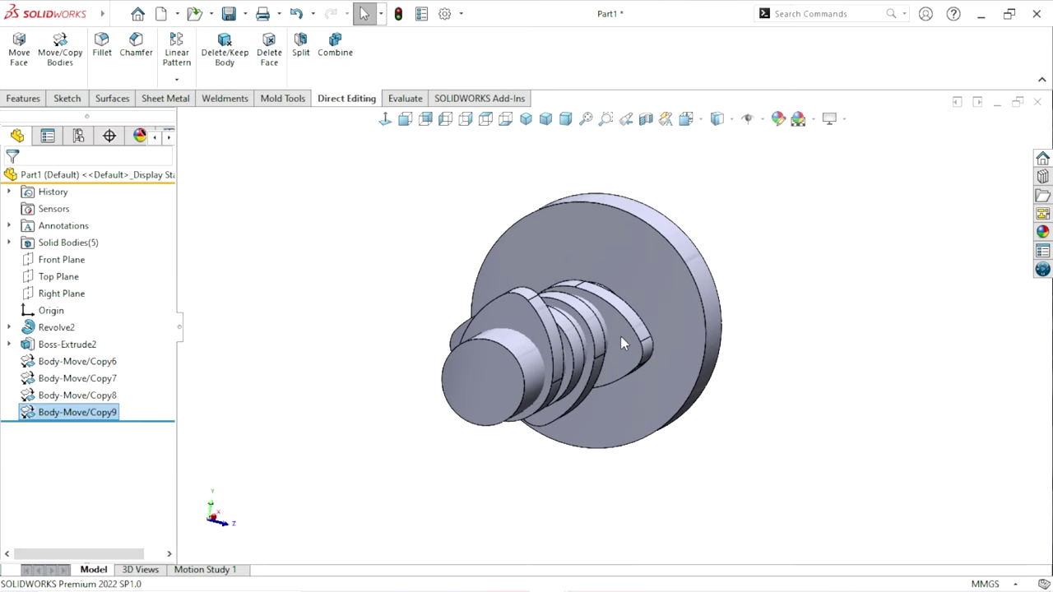
mouse_move(622, 339)
middle_mouse_down()
mouse_move(521, 404)
mouse_move(626, 489)
mouse_move(715, 459)
mouse_move(757, 301)
mouse_move(694, 442)
mouse_move(578, 432)
mouse_move(564, 453)
mouse_move(564, 324)
mouse_move(592, 444)
mouse_move(699, 451)
mouse_move(644, 437)
mouse_move(661, 296)
mouse_move(691, 316)
mouse_move(673, 368)
mouse_move(636, 346)
mouse_move(696, 317)
mouse_move(675, 357)
mouse_move(602, 331)
middle_mouse_up()
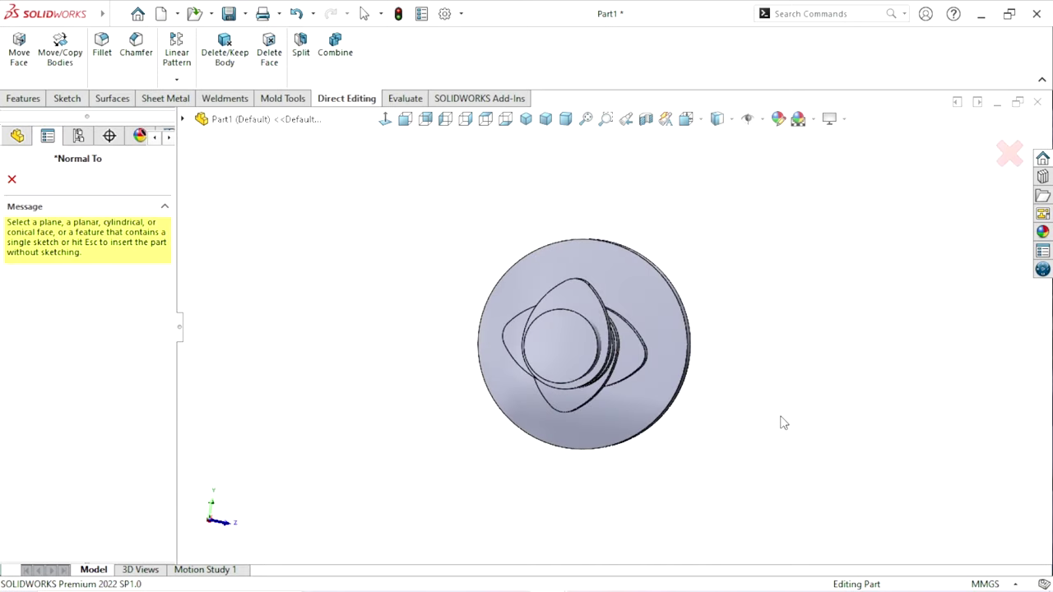
- Set the view Normal To the shaft's end face
left_click(562, 350)
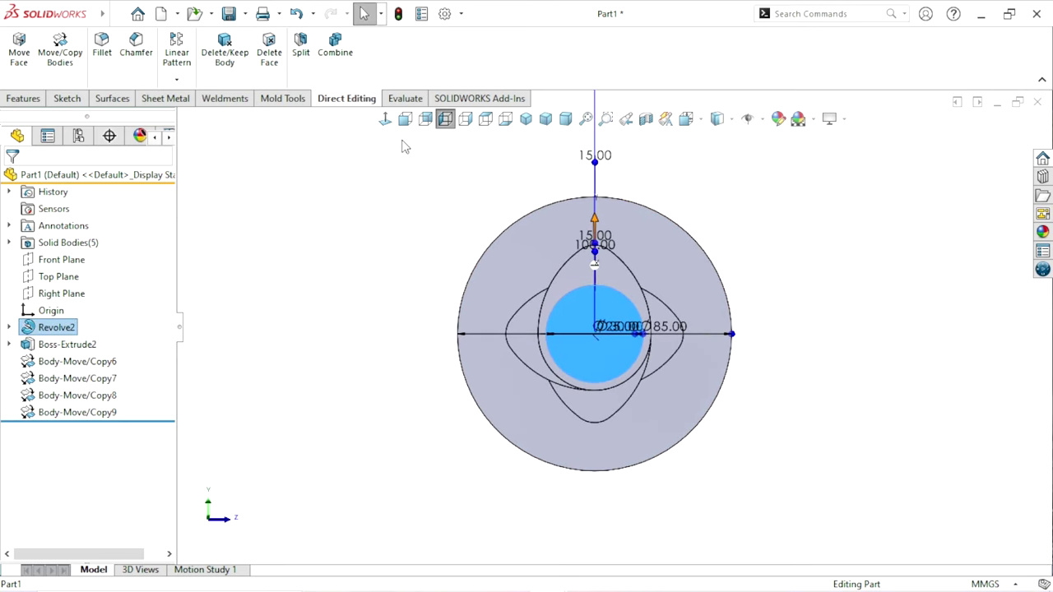
- Combine Revolve2, Boss-Extrude2 and all the lobe copy bodies with Add into one solid
left_click(526, 118)
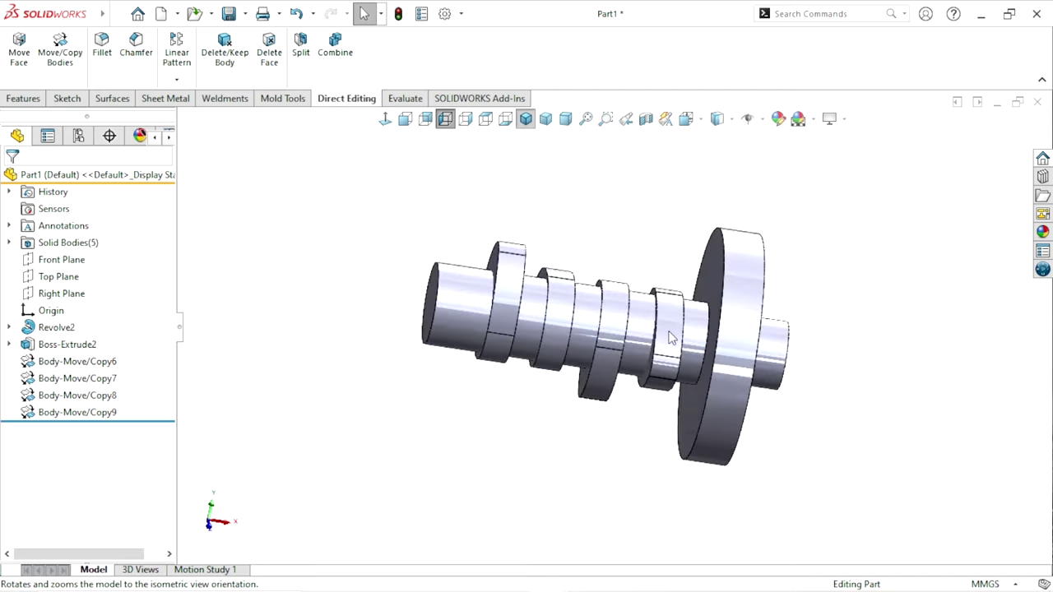
middle_click_drag(564, 414, 618, 457)
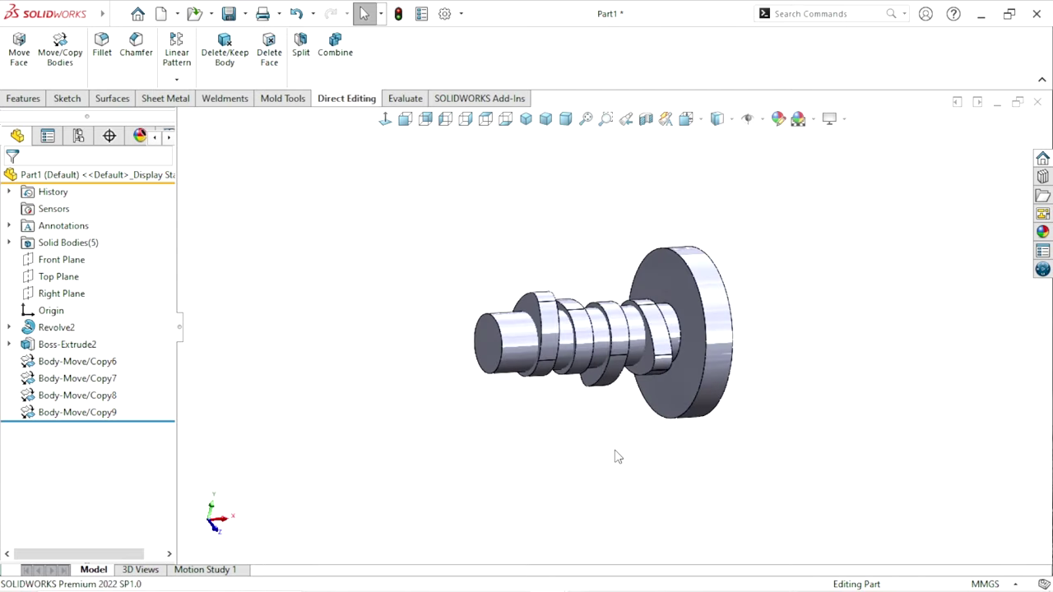
scroll(656, 274, "up", 2)
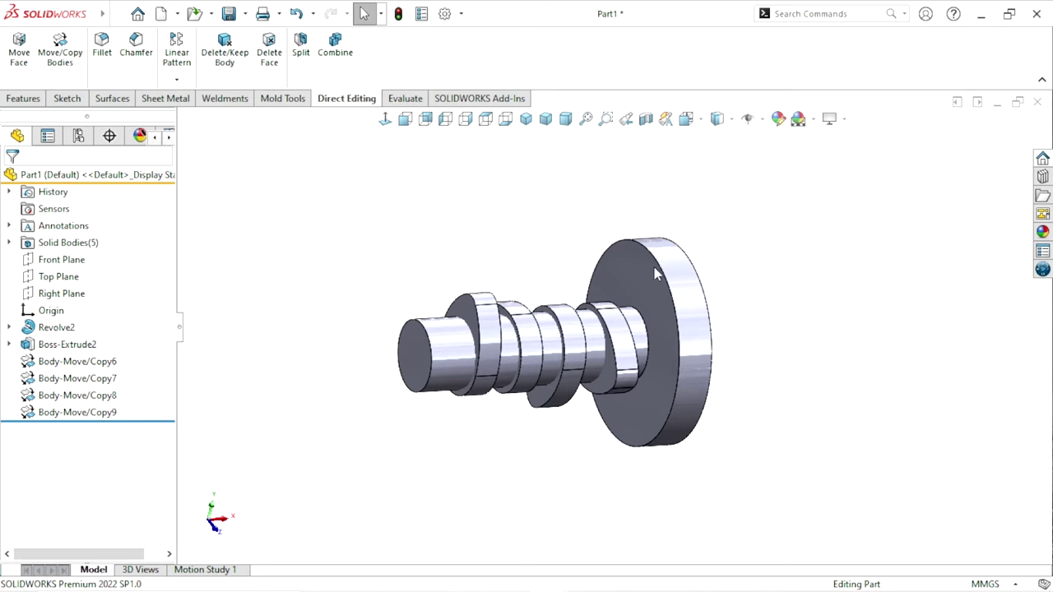
left_click(786, 14)
type("c")
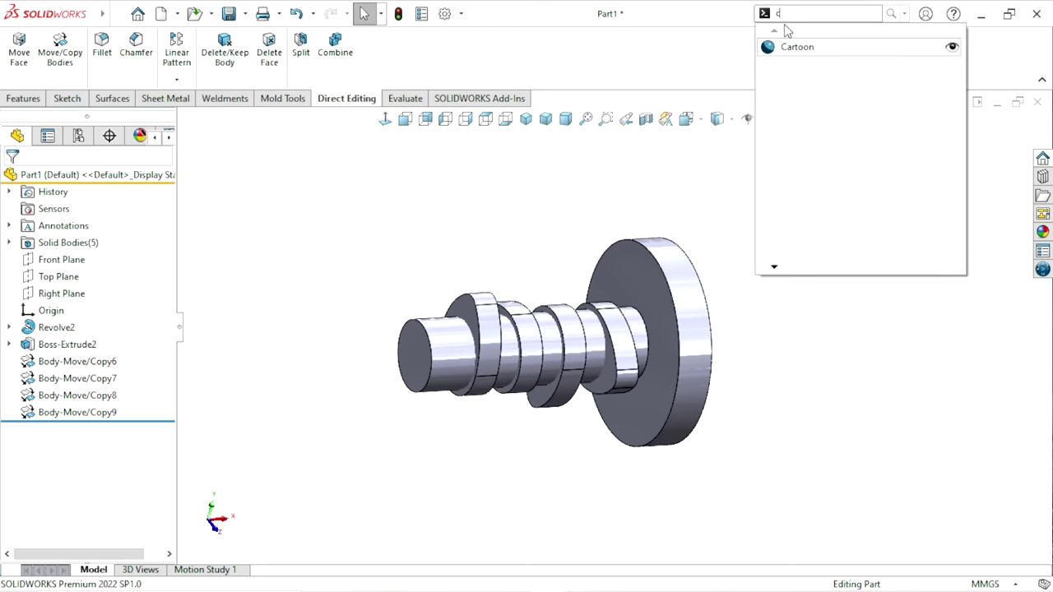
type("ombi")
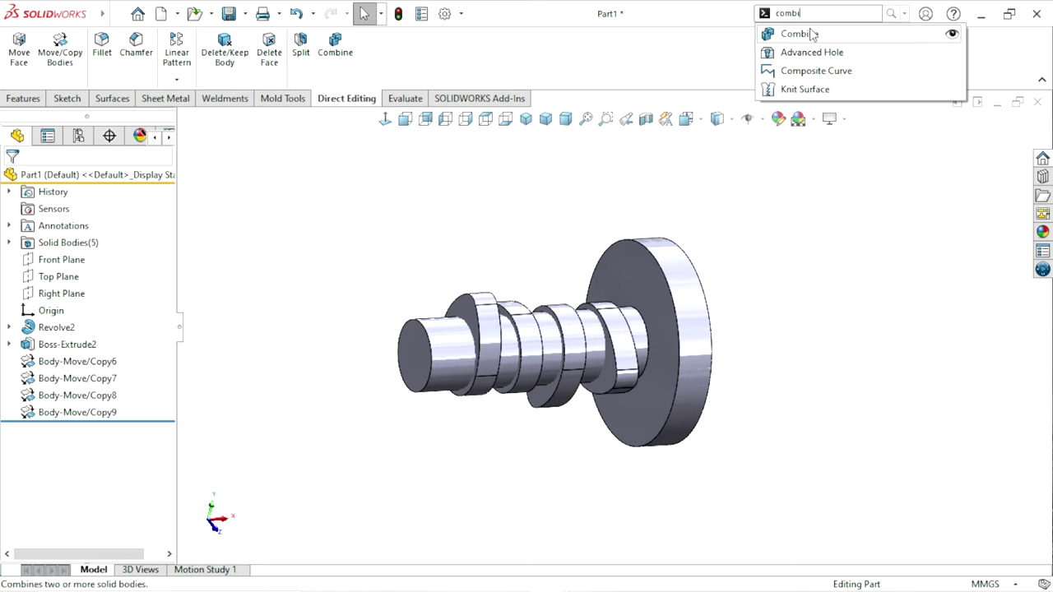
left_click(811, 34)
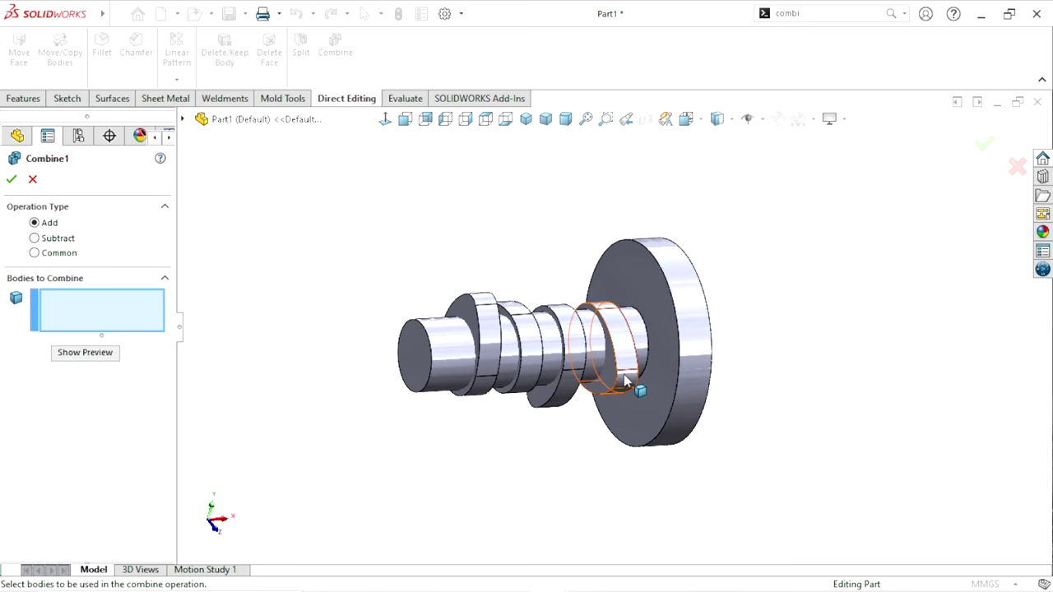
left_click(701, 344)
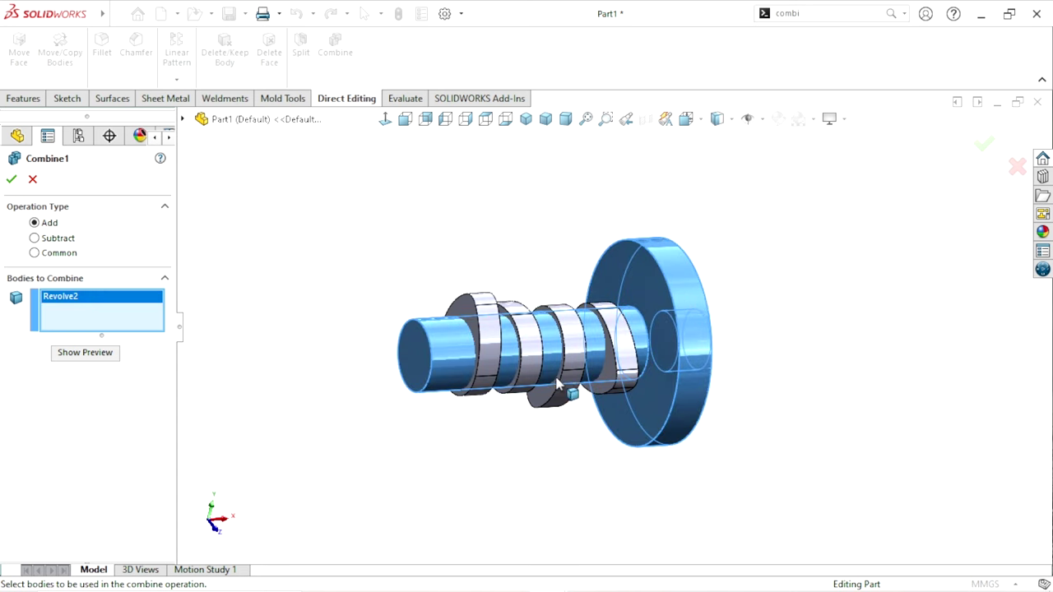
scroll(669, 364, "down", 2)
left_click(666, 362)
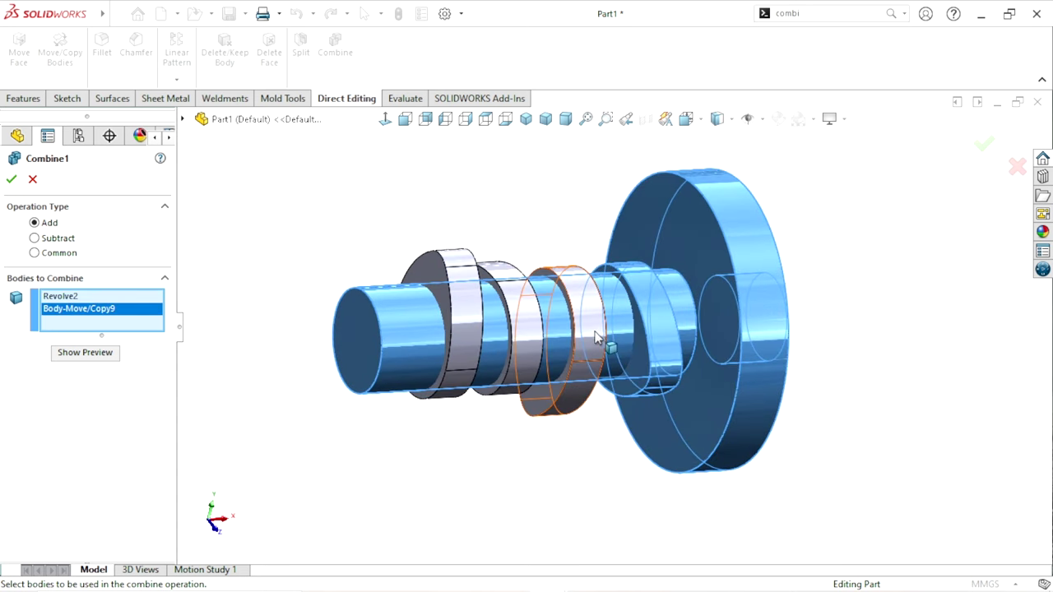
left_click(549, 346)
left_click(520, 340)
left_click(460, 323)
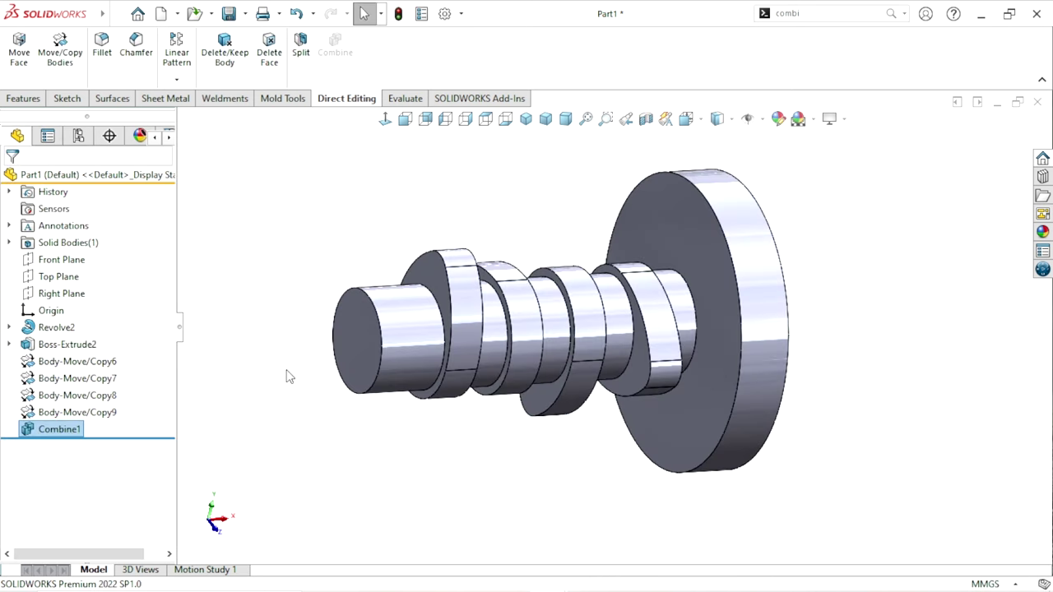
left_click(10, 243)
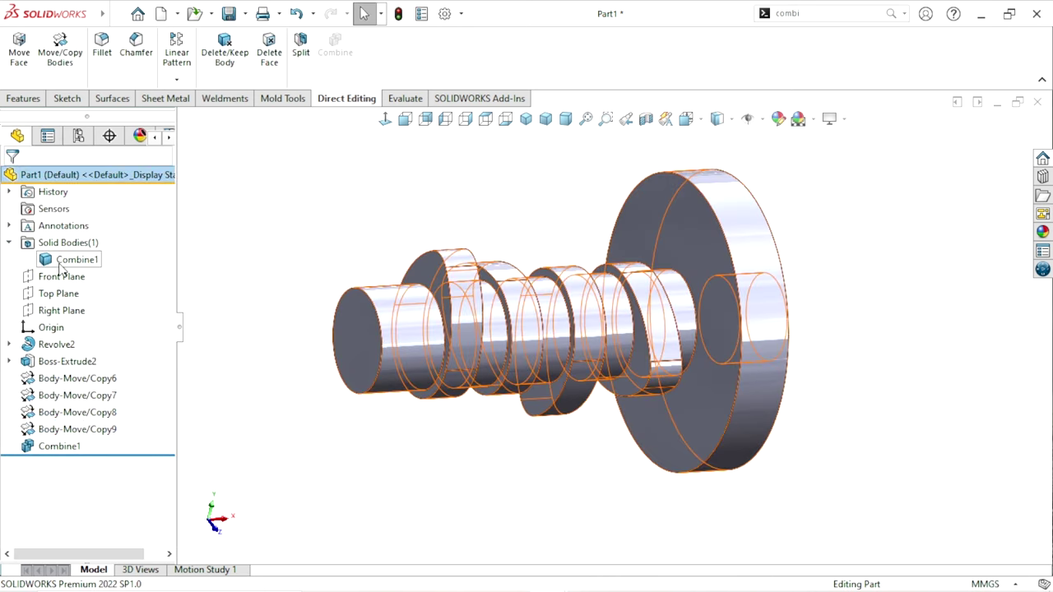
left_click(592, 465)
mouse_move(613, 468)
middle_mouse_down()
mouse_move(533, 440)
mouse_move(704, 403)
mouse_move(727, 291)
mouse_move(362, 329)
middle_mouse_up()
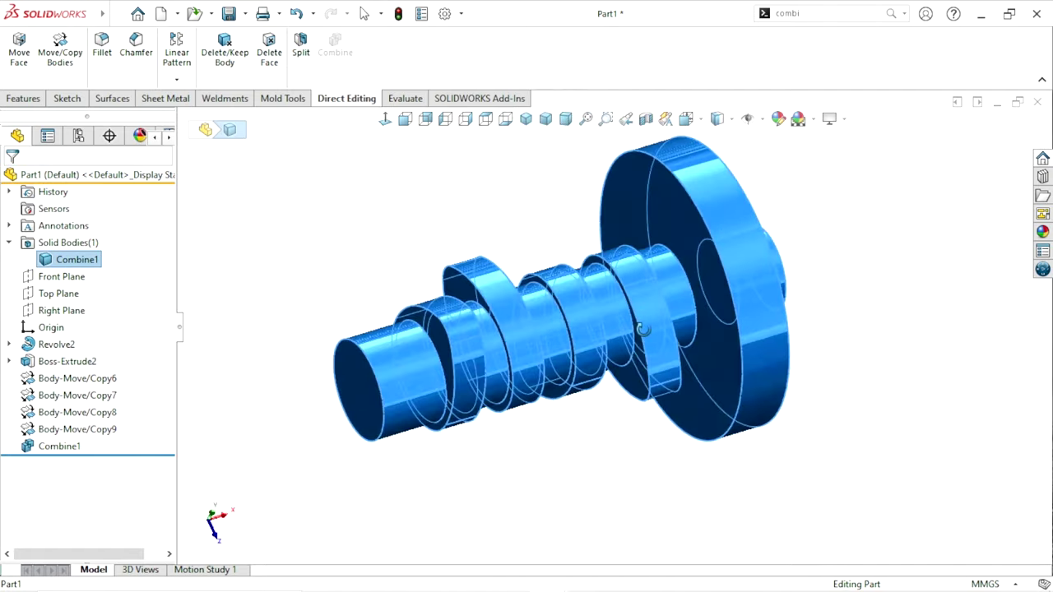
left_click(332, 239)
left_click(11, 244)
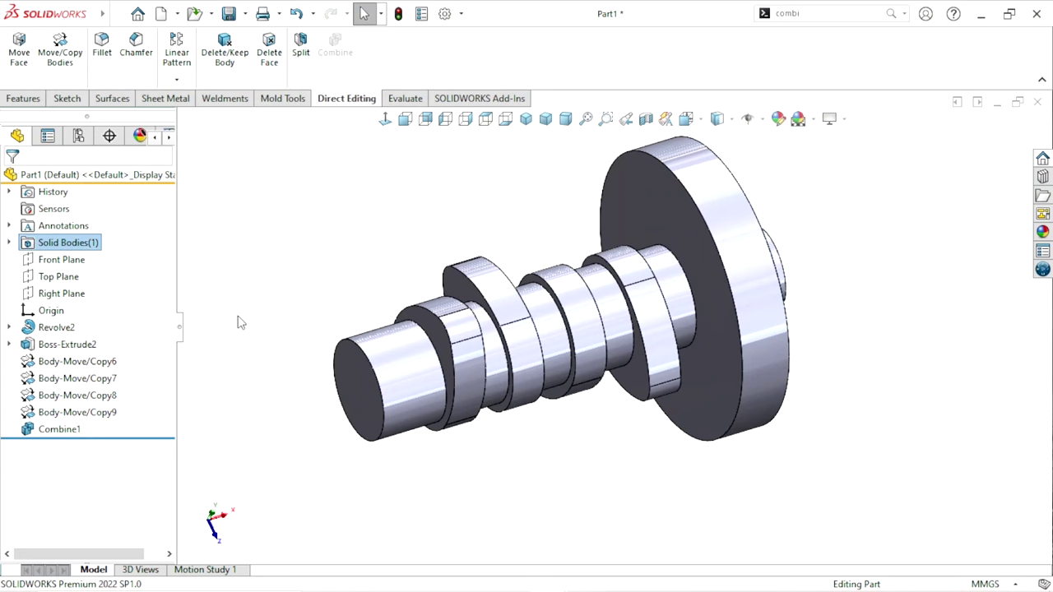
scroll(562, 424, "up", 2)
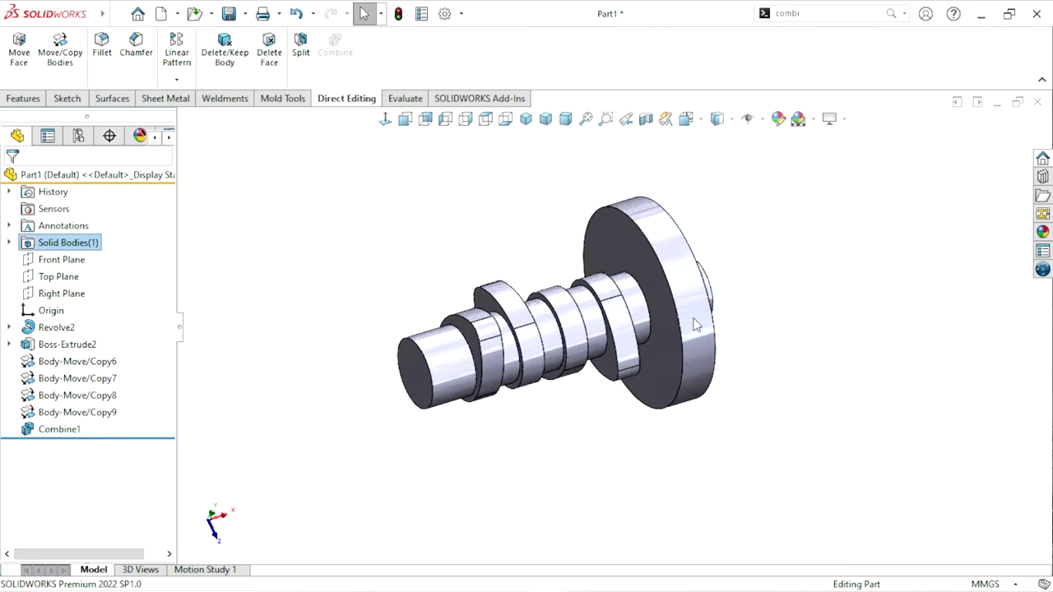
scroll(551, 413, "down", 2)
- Start a sketch on the Front Plane, viewed normal to it
left_click(66, 259)
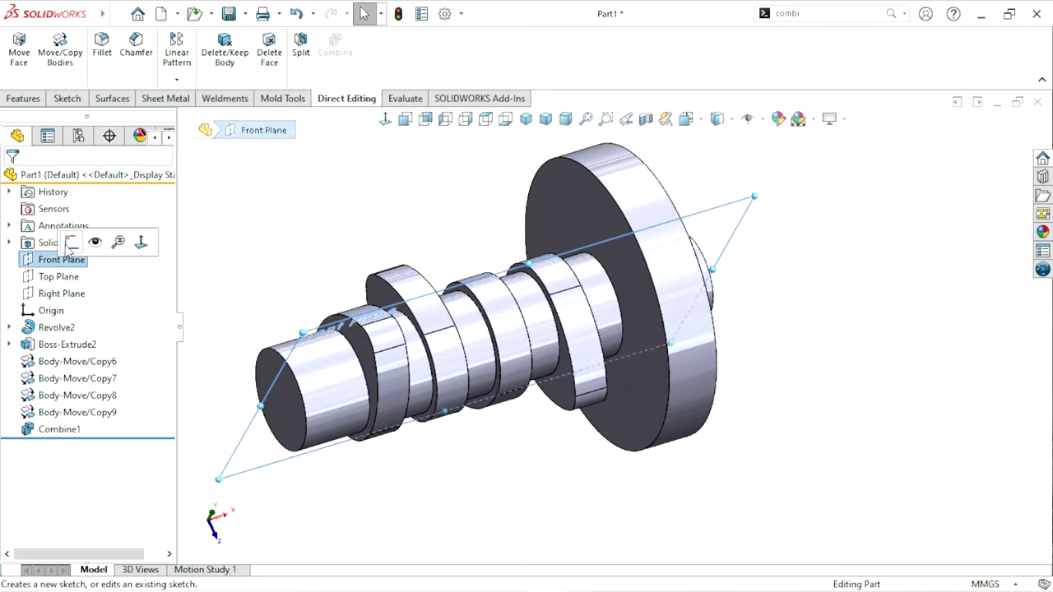
key("ctrl+8")
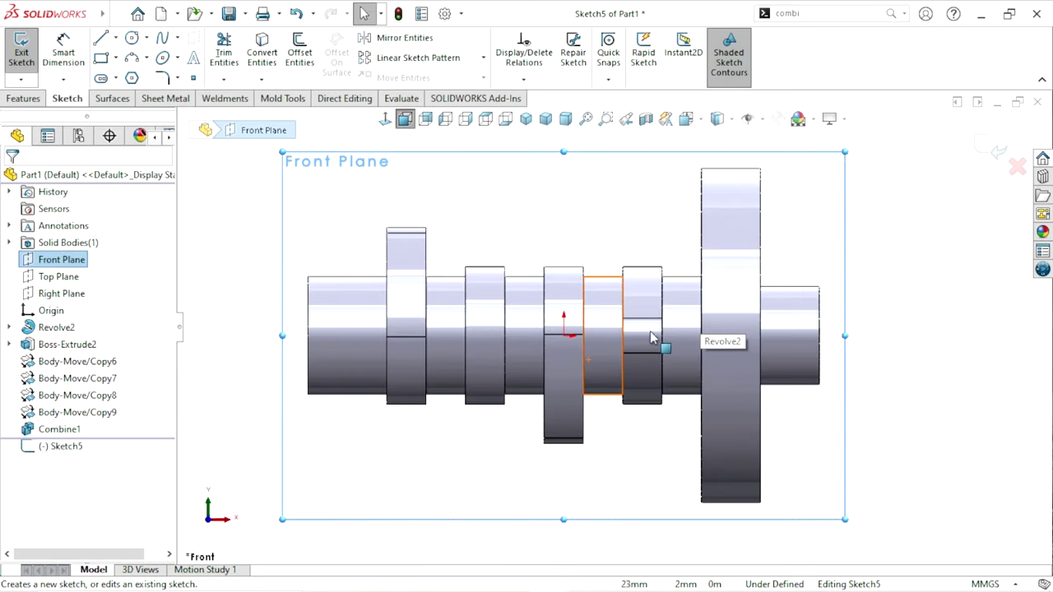
scroll(557, 324, "down", 1)
left_click(469, 228)
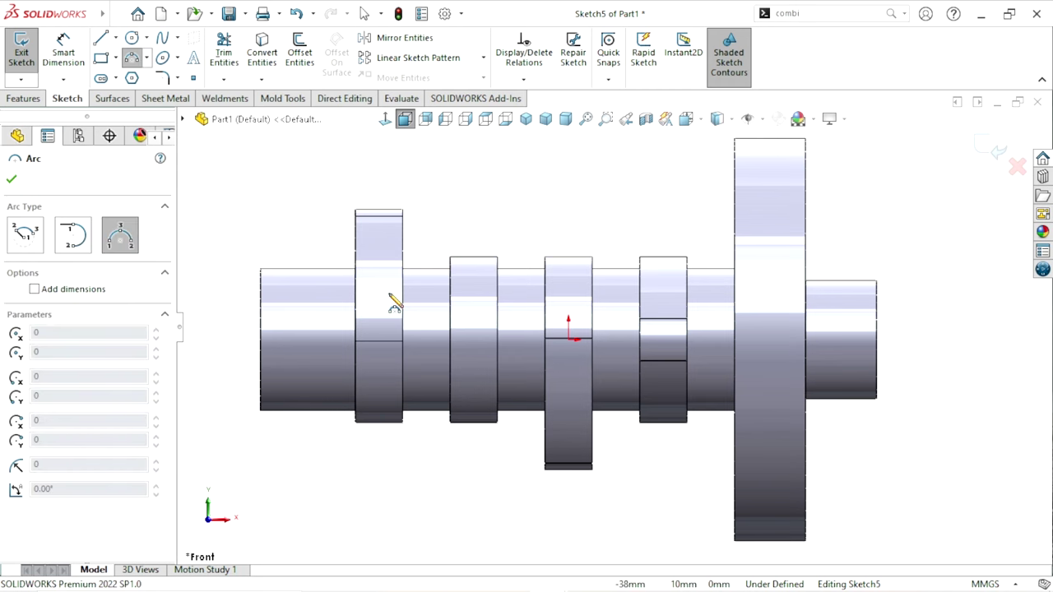
- Draw a three-point arc dipping into the shaft's top edge beside the first lobe
scroll(394, 303, "down", 2)
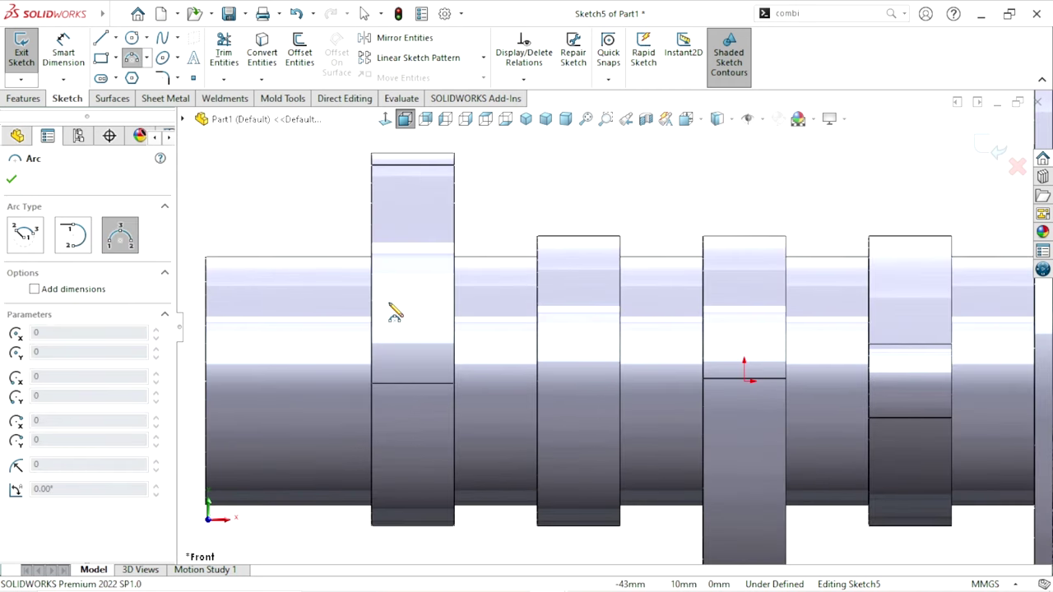
scroll(415, 353, "down", 1)
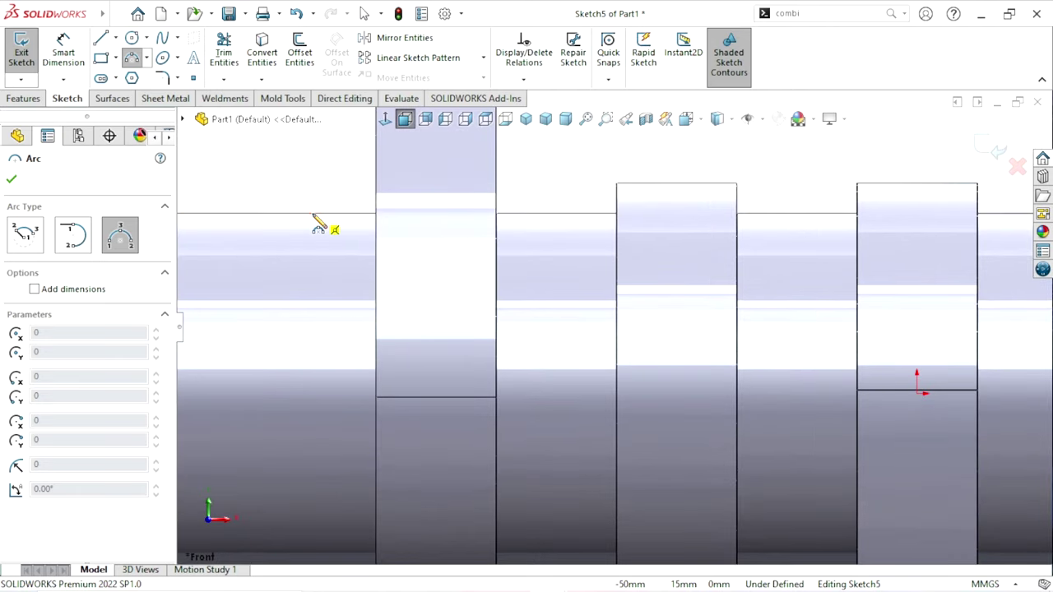
left_click(313, 215)
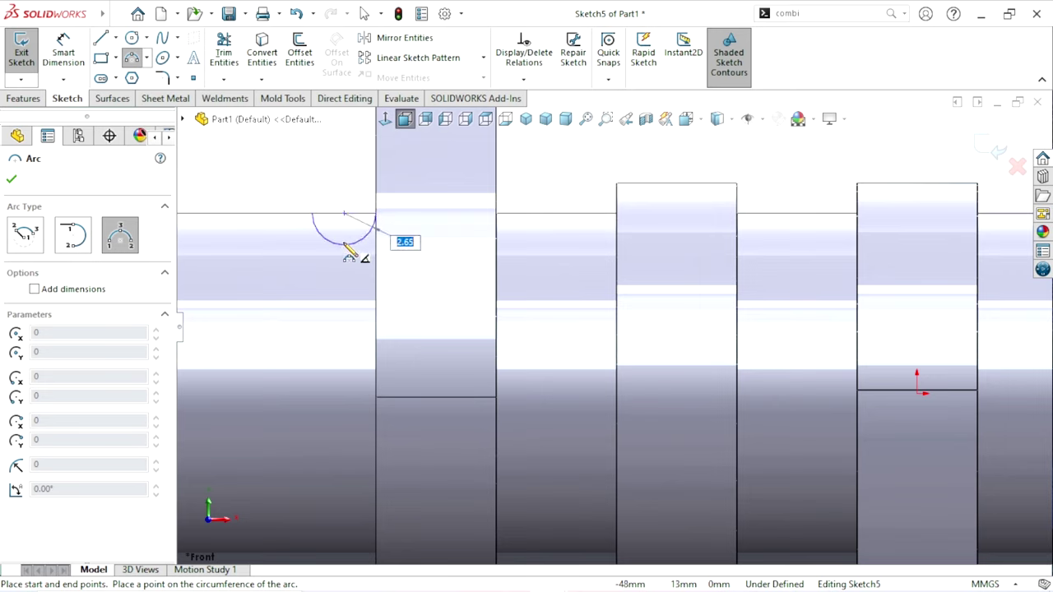
left_click(347, 239)
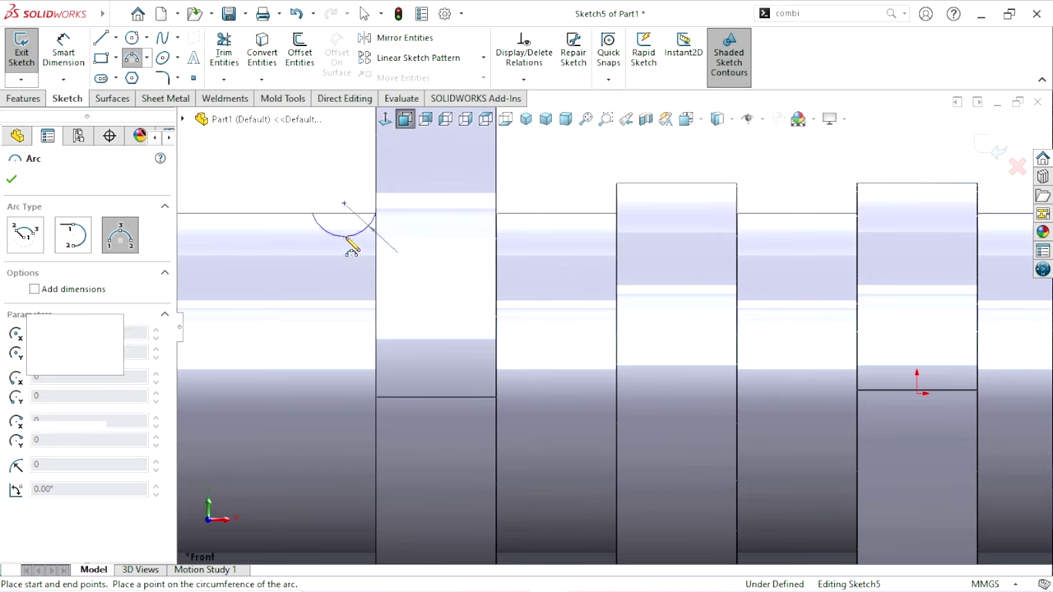
right_click(311, 191)
left_click(313, 194)
mouse_move(313, 193)
middle_mouse_down("ctrl")
mouse_move(411, 271)
mouse_move(463, 266)
middle_mouse_up("ctrl")
- Dimension the distance between the groove arc's endpoints as 2.00 mm
left_click(63, 52)
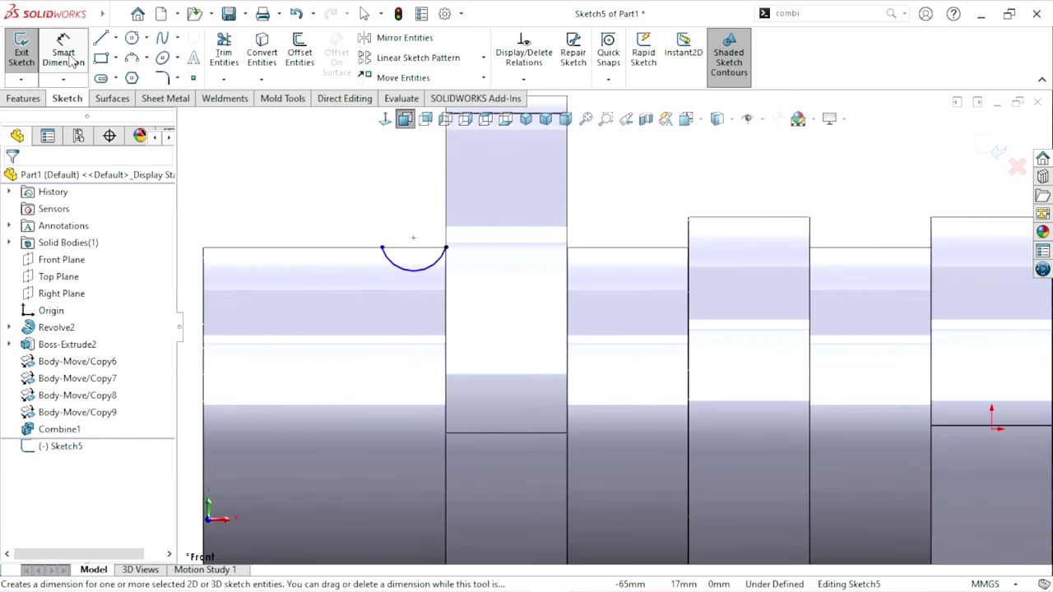
left_click(381, 248)
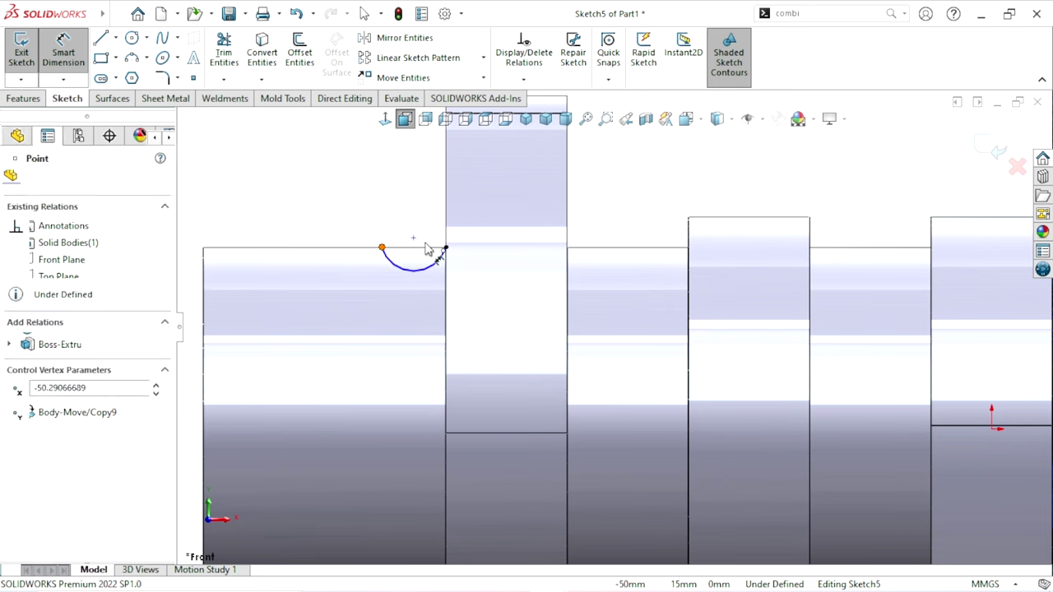
left_click(445, 247)
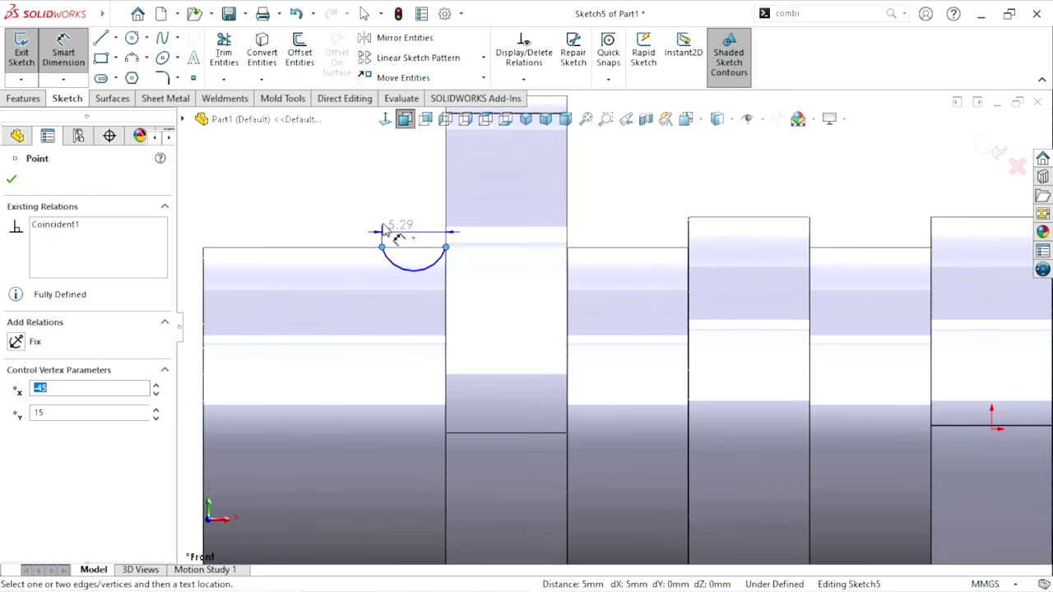
left_click(327, 230)
type("2")
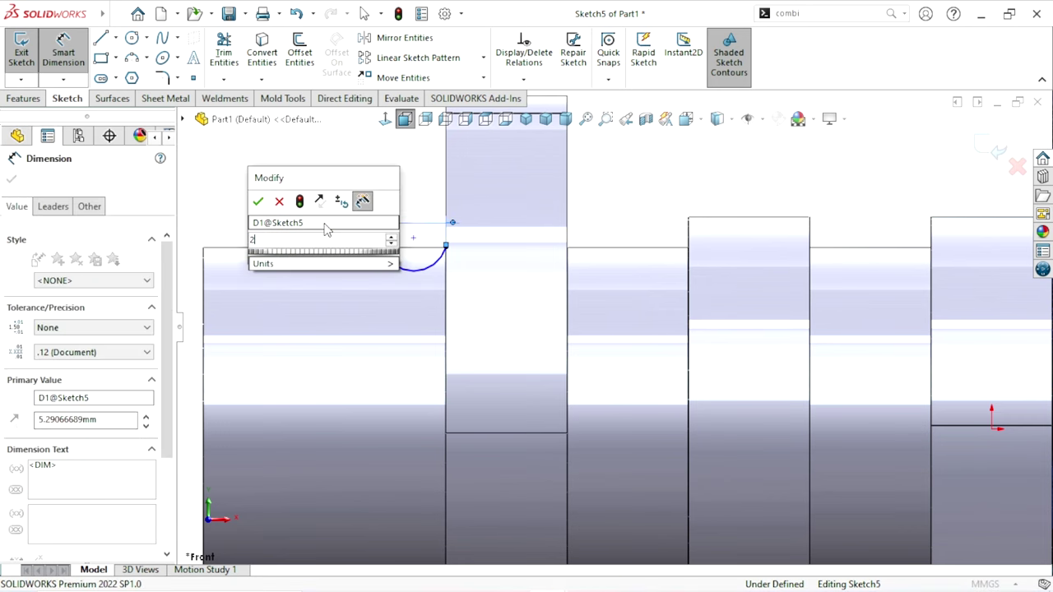
key("Return")
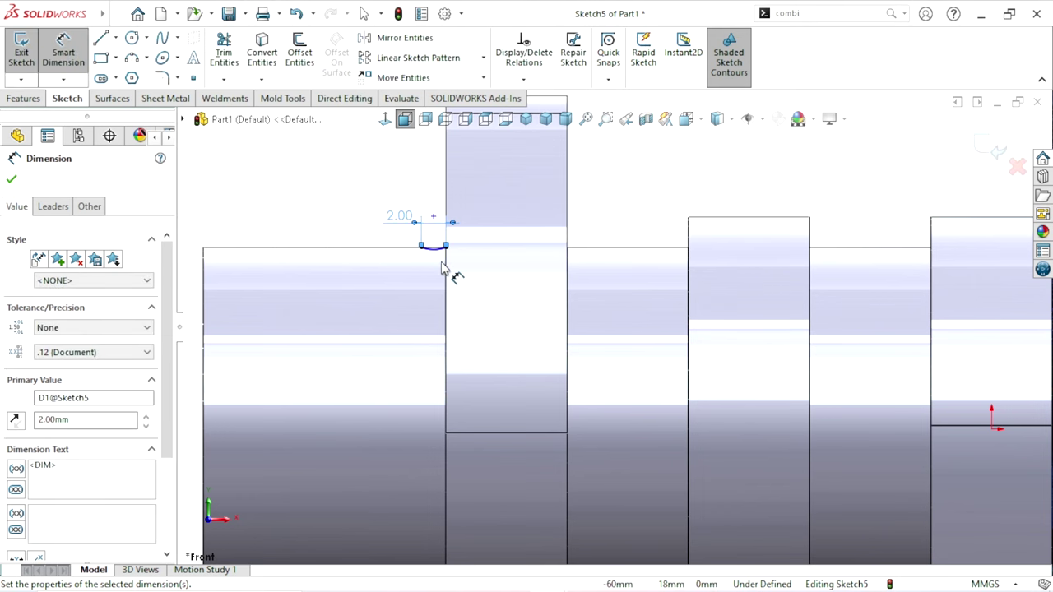
- Give the groove arc an R1.00 radius, leaving Sketch5 fully defined
scroll(447, 264, "down", 2)
scroll(493, 294, "down", 2)
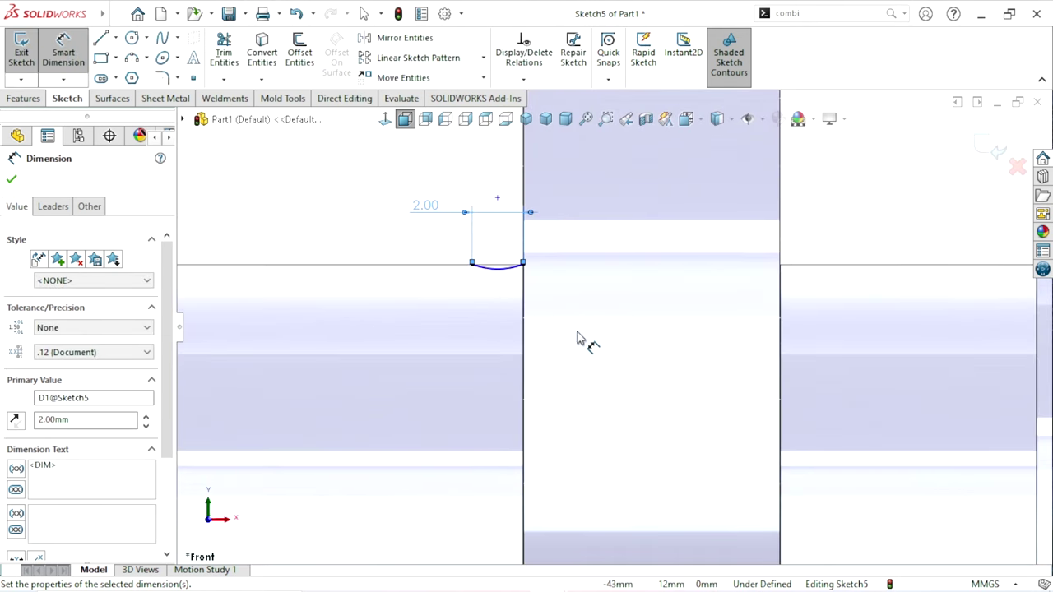
scroll(594, 336, "down", 1)
scroll(567, 347, "up", 1)
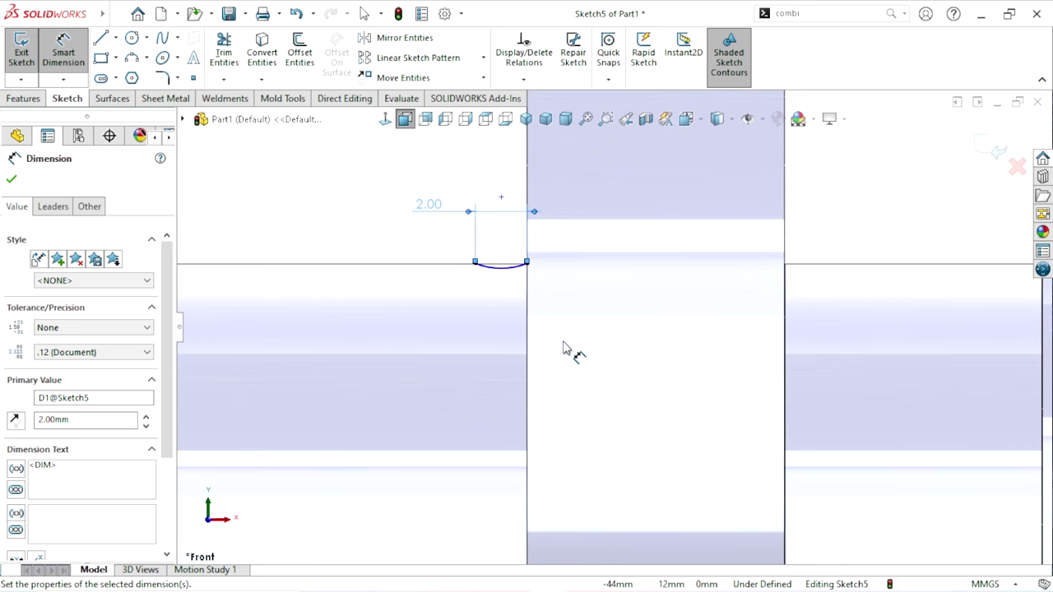
scroll(516, 360, "up", 1)
scroll(581, 305, "down", 3)
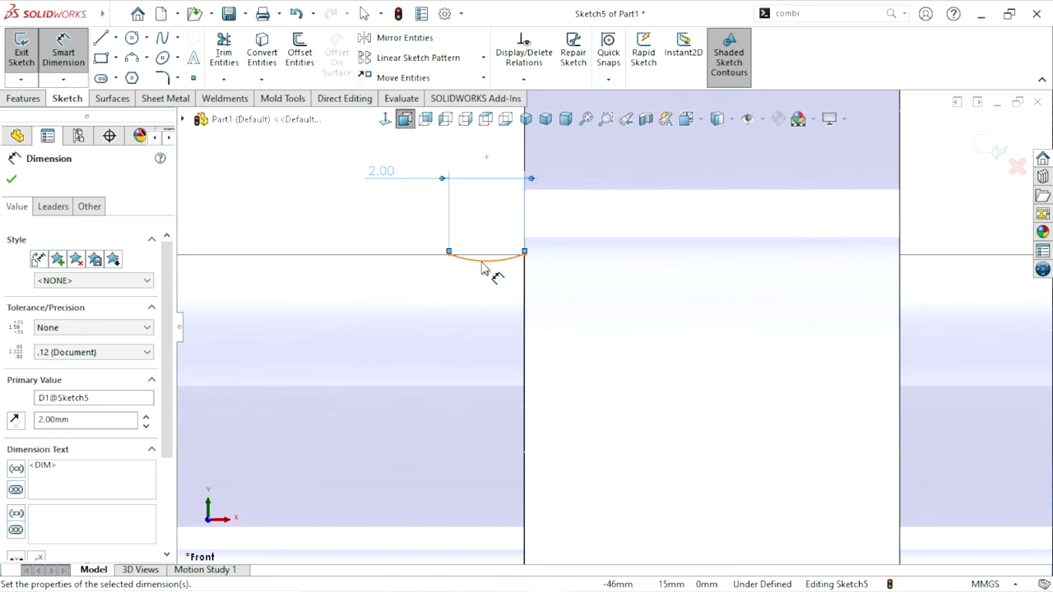
left_click(420, 346)
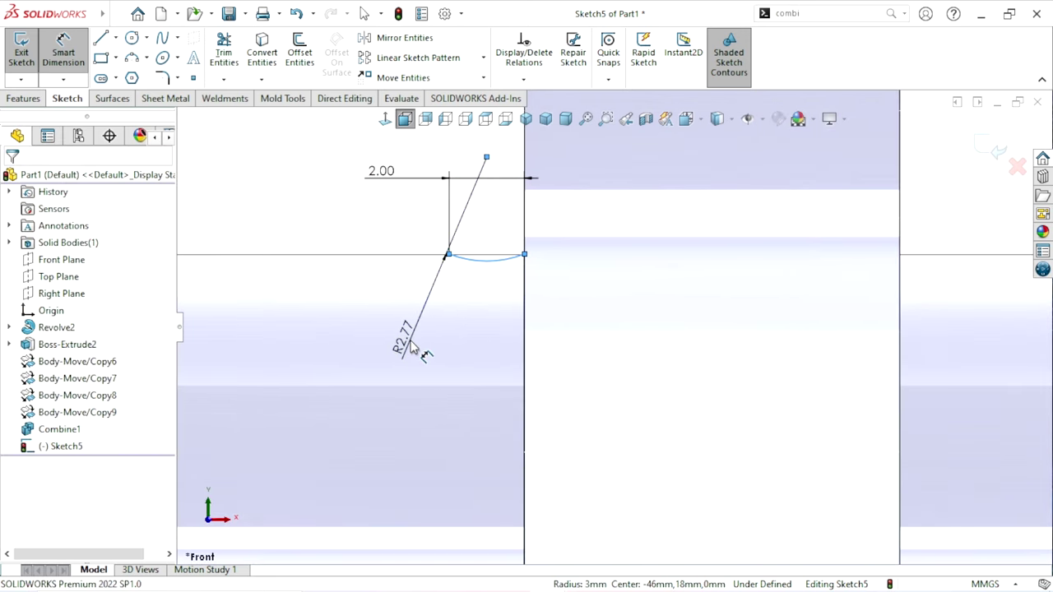
left_click(412, 346)
key("Return")
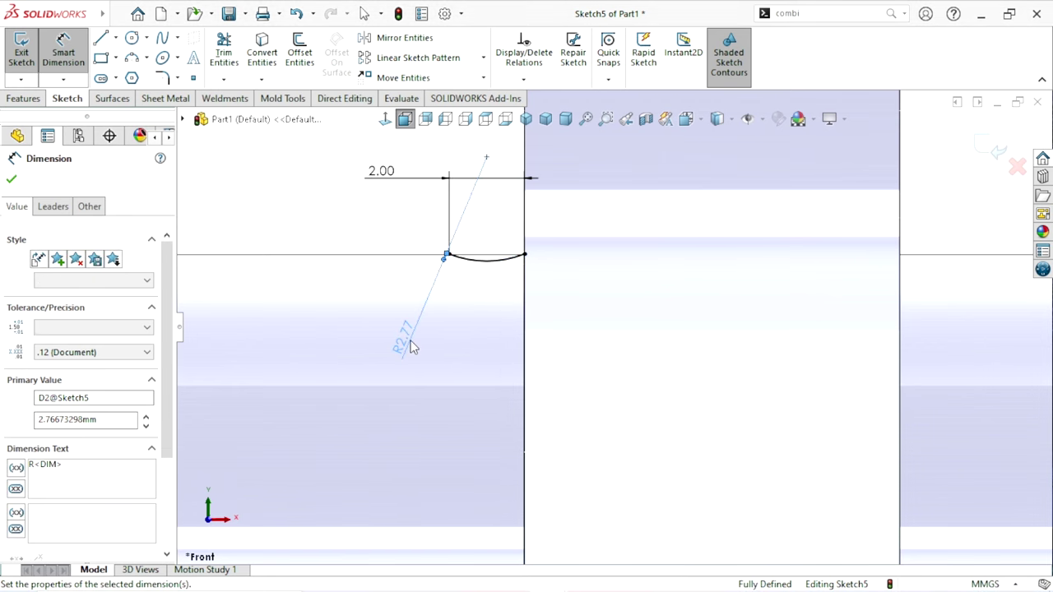
key("Escape")
scroll(593, 360, "up", 3)
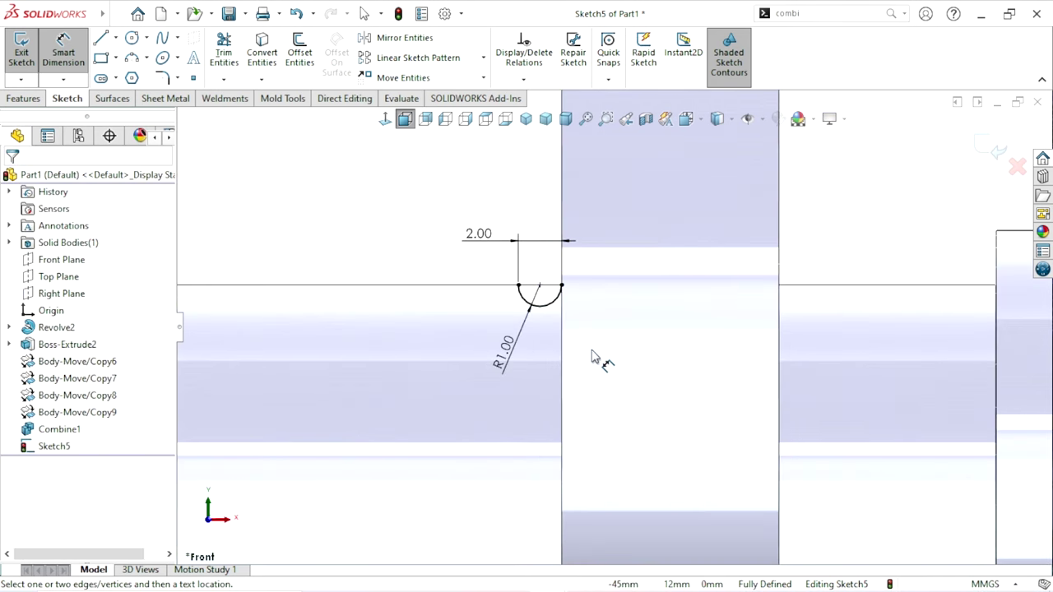
scroll(608, 341, "down", 1)
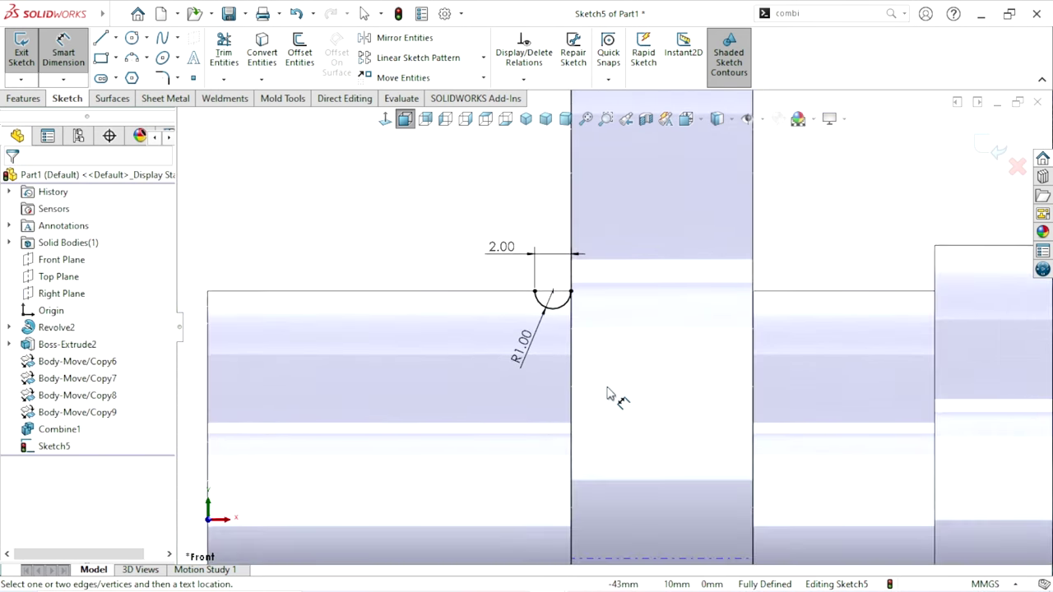
scroll(609, 392, "up", 1)
scroll(644, 341, "down", 1)
key("Escape")
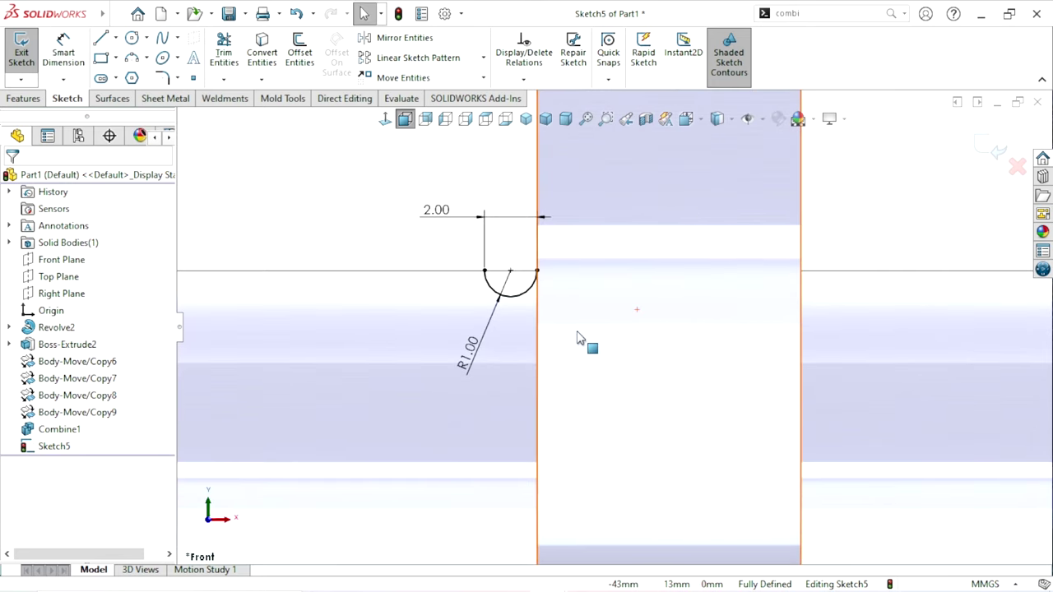
scroll(634, 309, "up", 1)
scroll(630, 313, "down", 1)
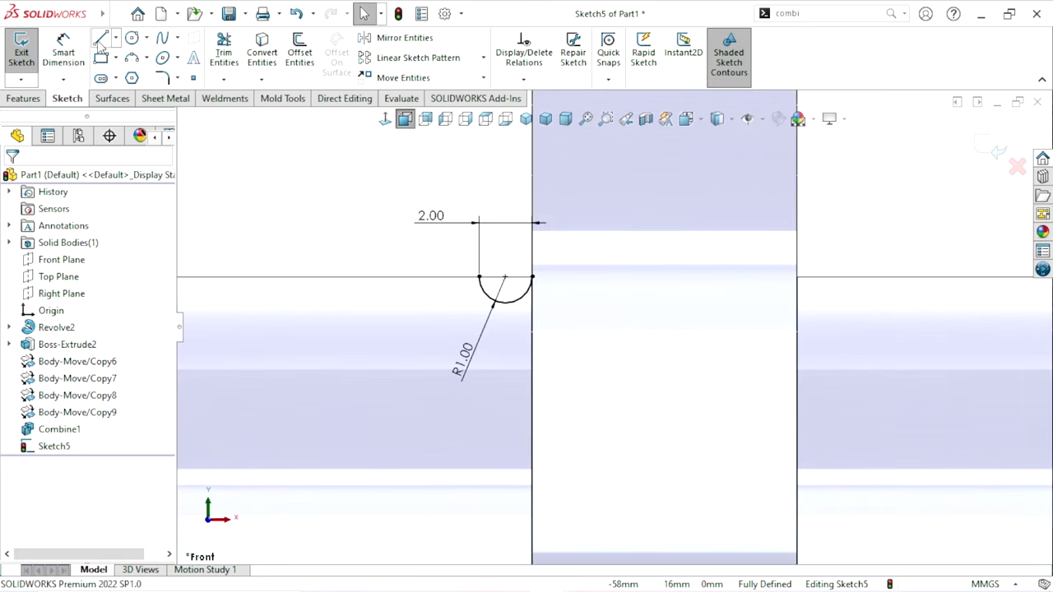
- Close the R1.00 groove arc with a 2 mm horizontal line across its endpoints
scroll(576, 287, "down", 1)
scroll(576, 287, "down", 1)
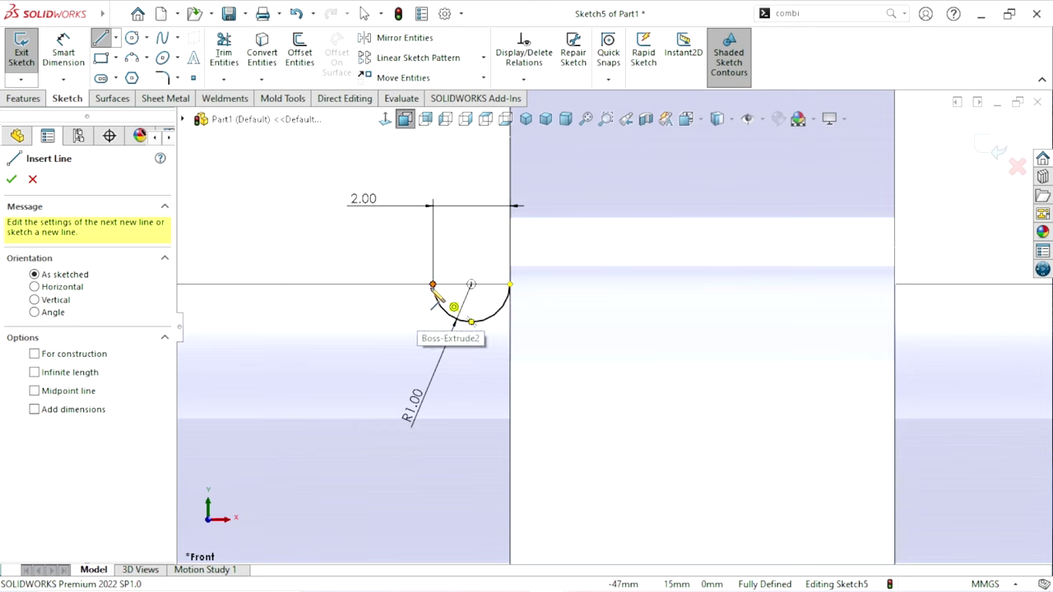
left_click(433, 285)
left_click(510, 285)
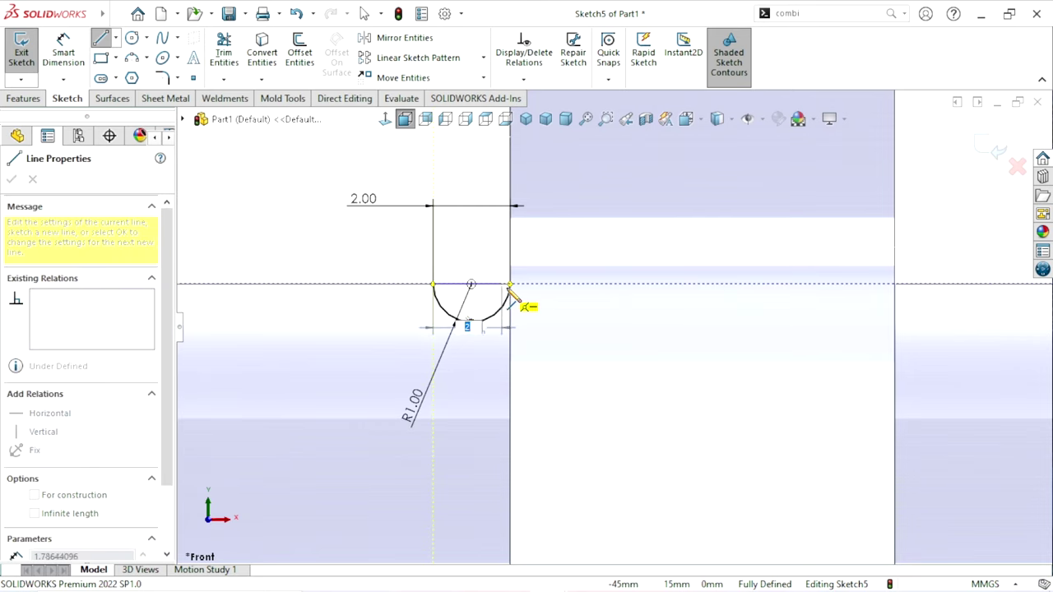
right_click(470, 288)
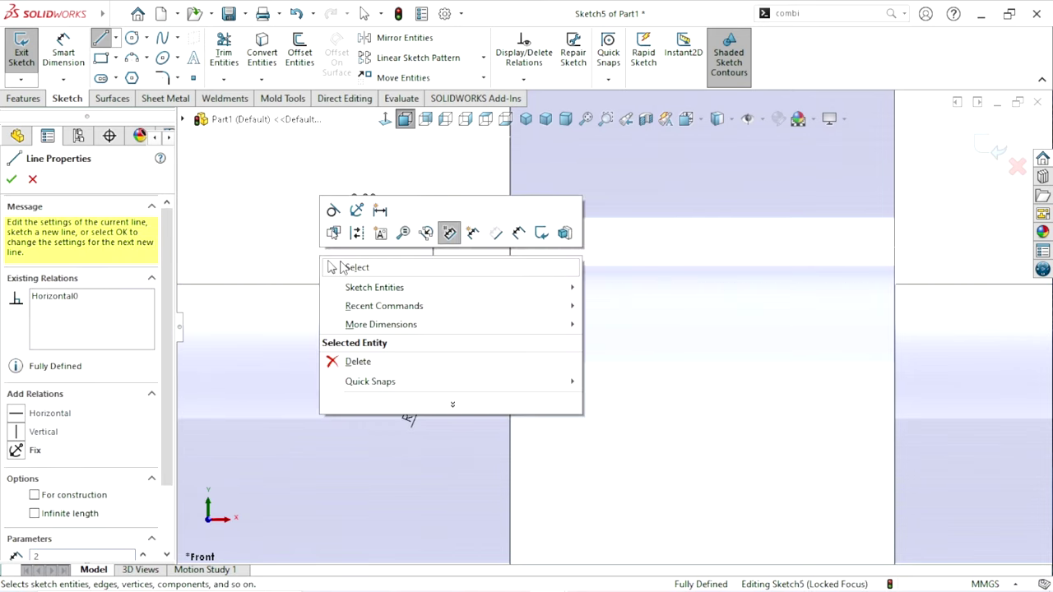
key("Escape")
key("Escape")
scroll(421, 354, "up", 2)
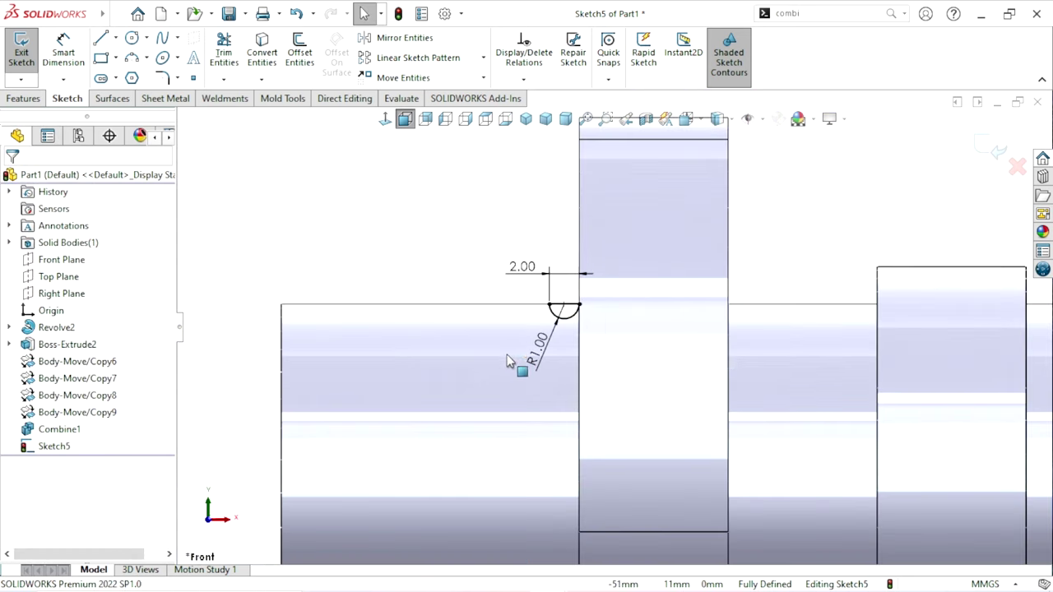
scroll(724, 352, "up", 1)
scroll(445, 183, "up", 1)
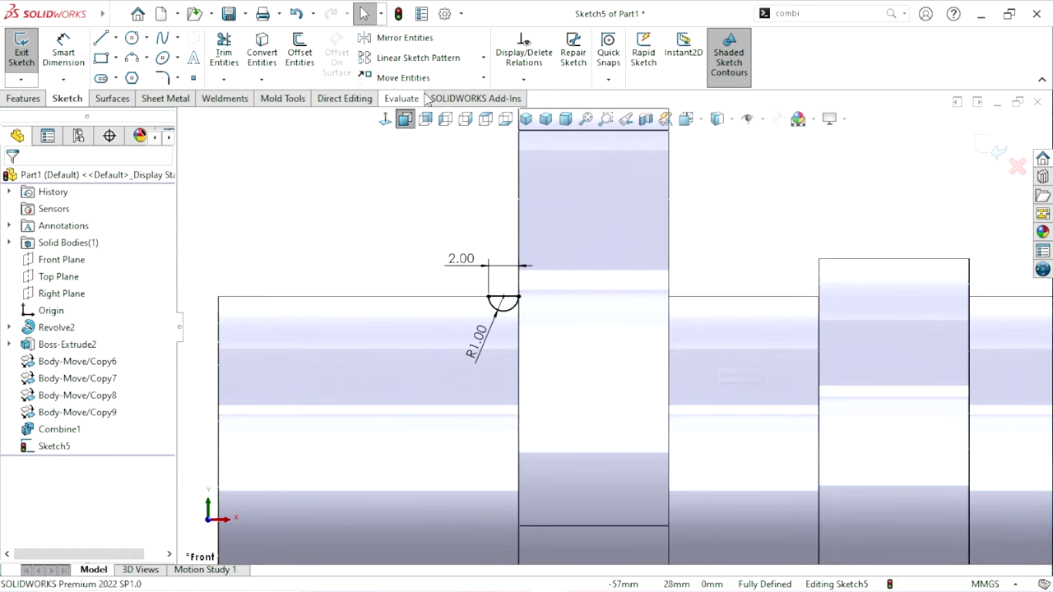
left_click(486, 83)
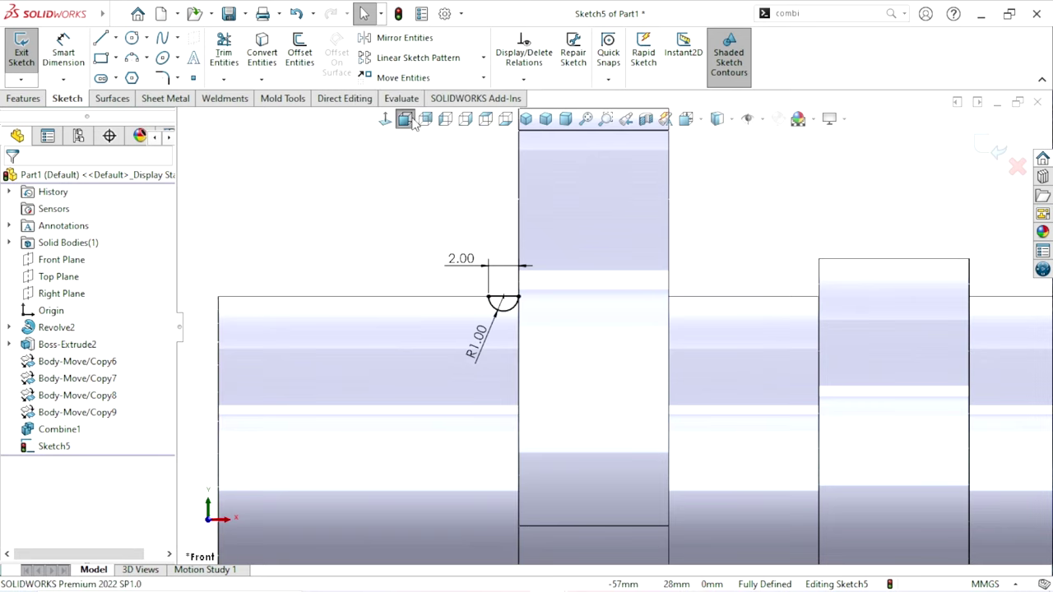
- Select the groove arc and closing line for copying, with the arc's left end as base point
scroll(766, 350, "up", 2)
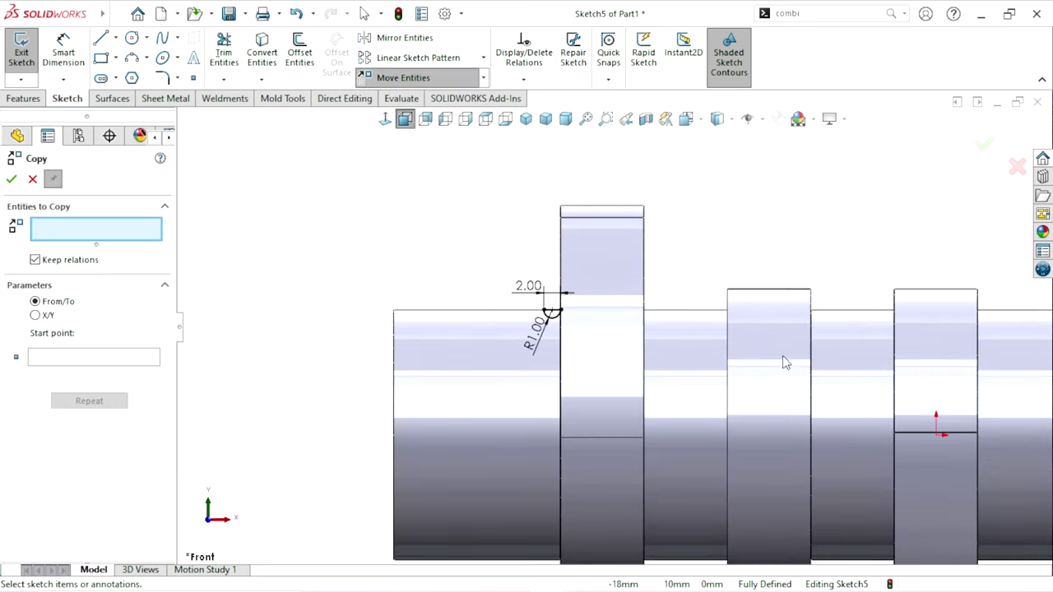
scroll(785, 353, "down", 1)
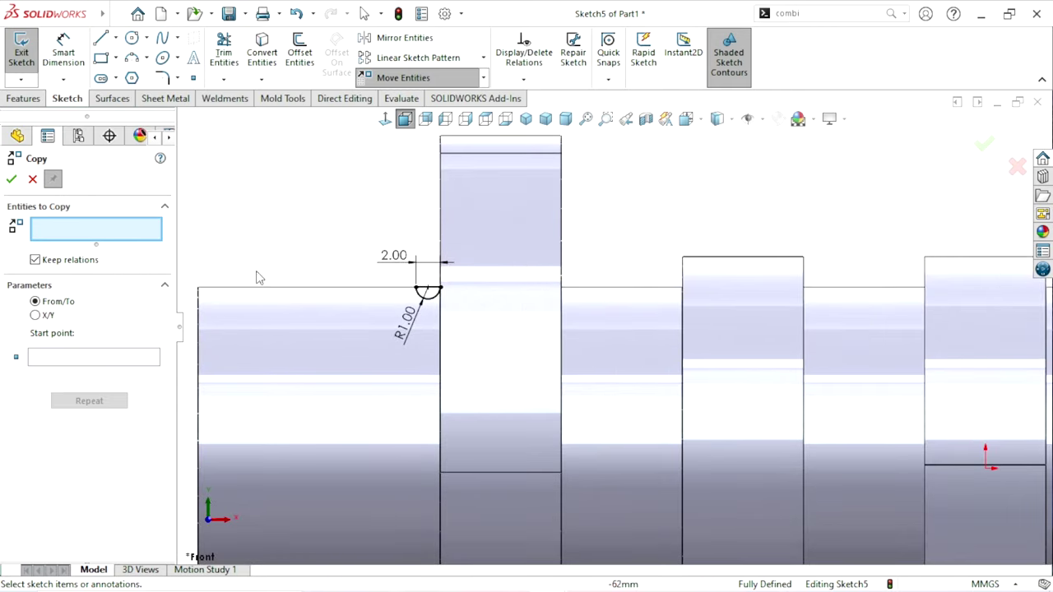
scroll(438, 298, "down", 1)
scroll(442, 301, "down", 1)
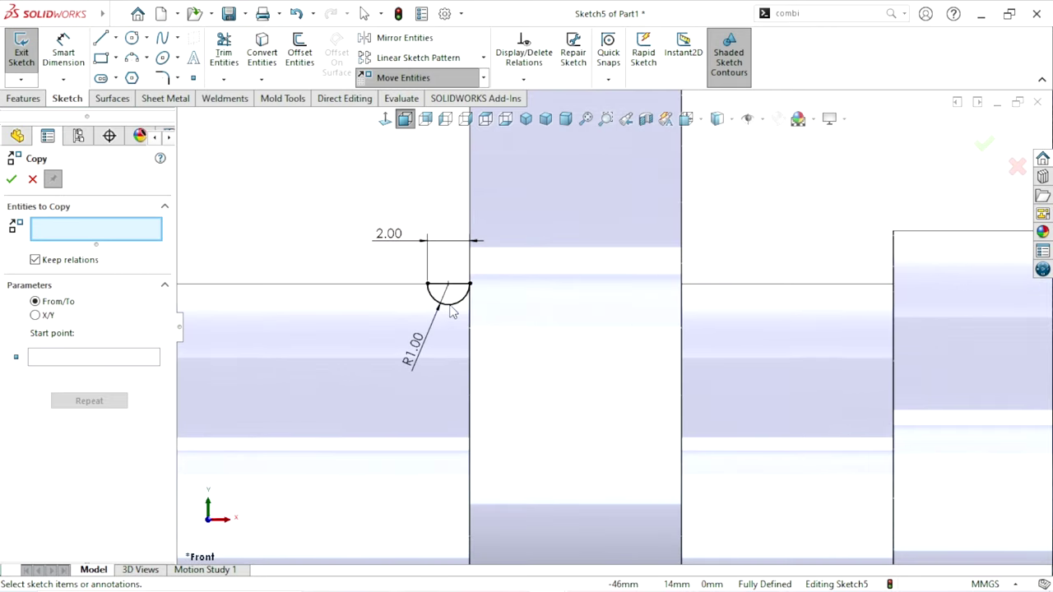
left_click(449, 305)
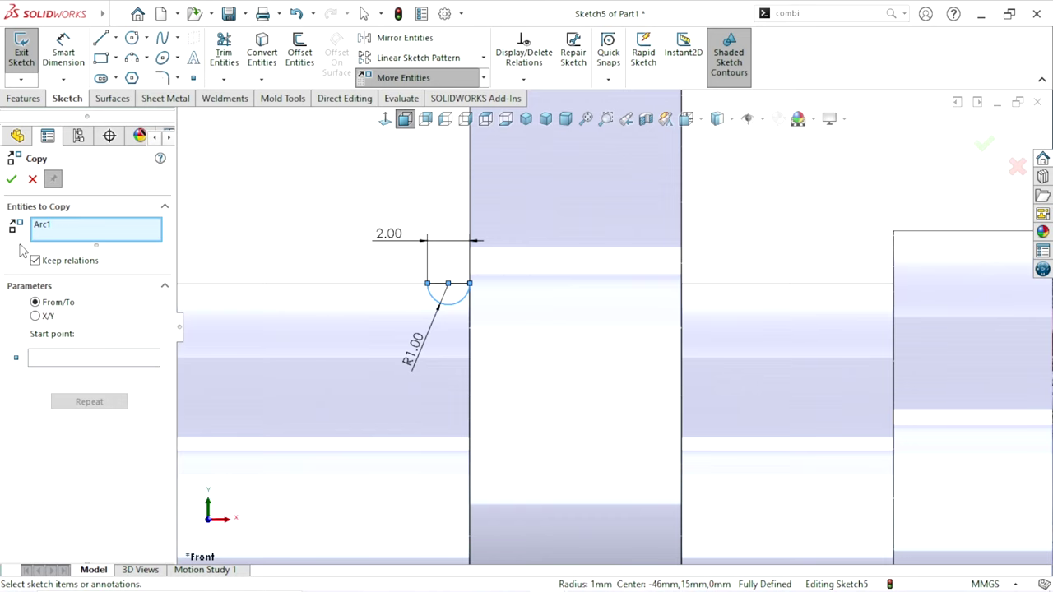
left_click(461, 286)
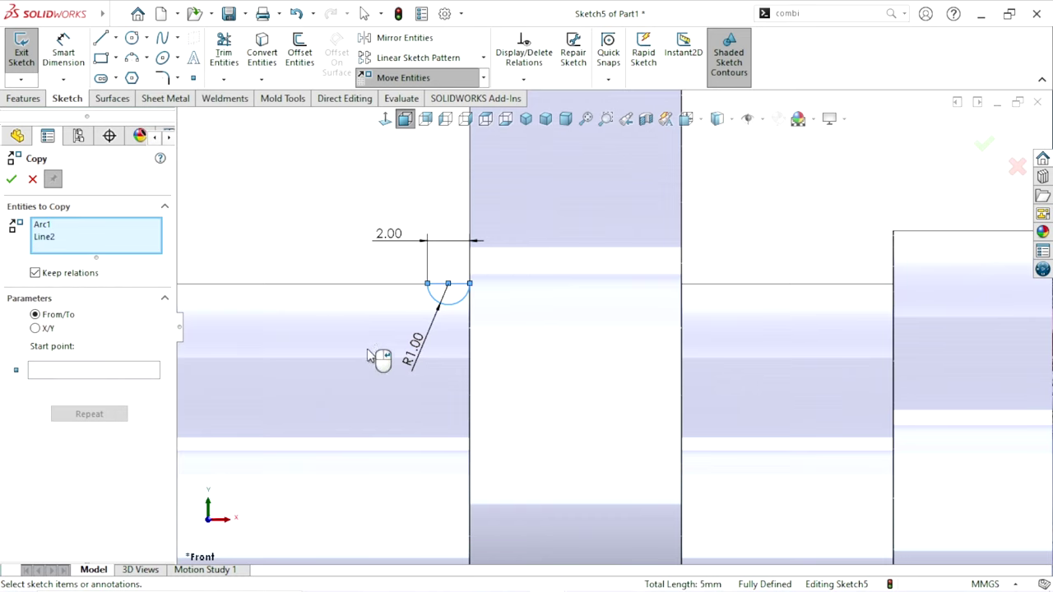
scroll(553, 393, "up", 1)
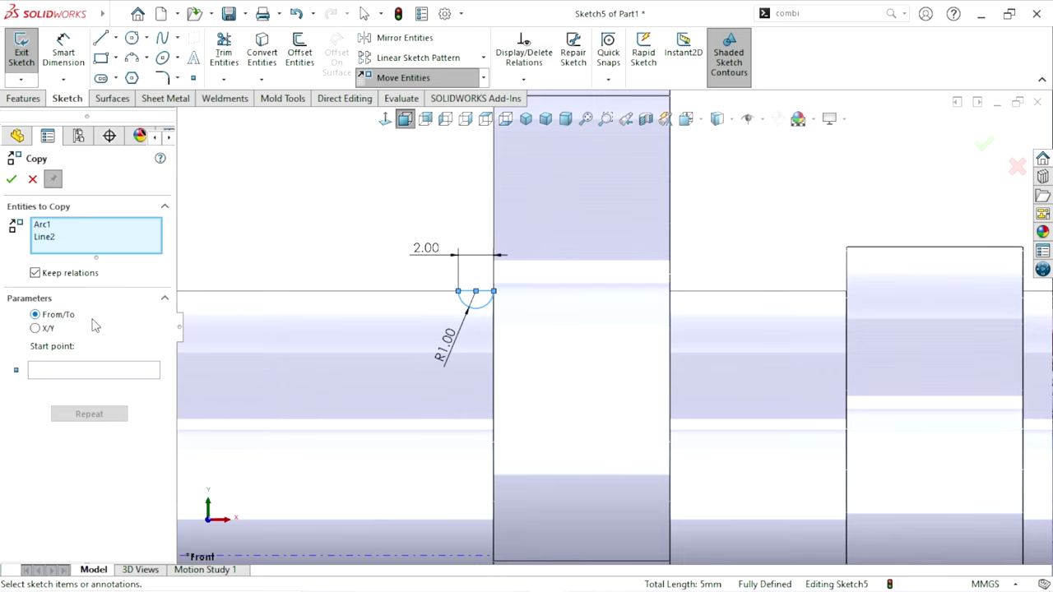
left_click(55, 375)
scroll(793, 332, "up", 3)
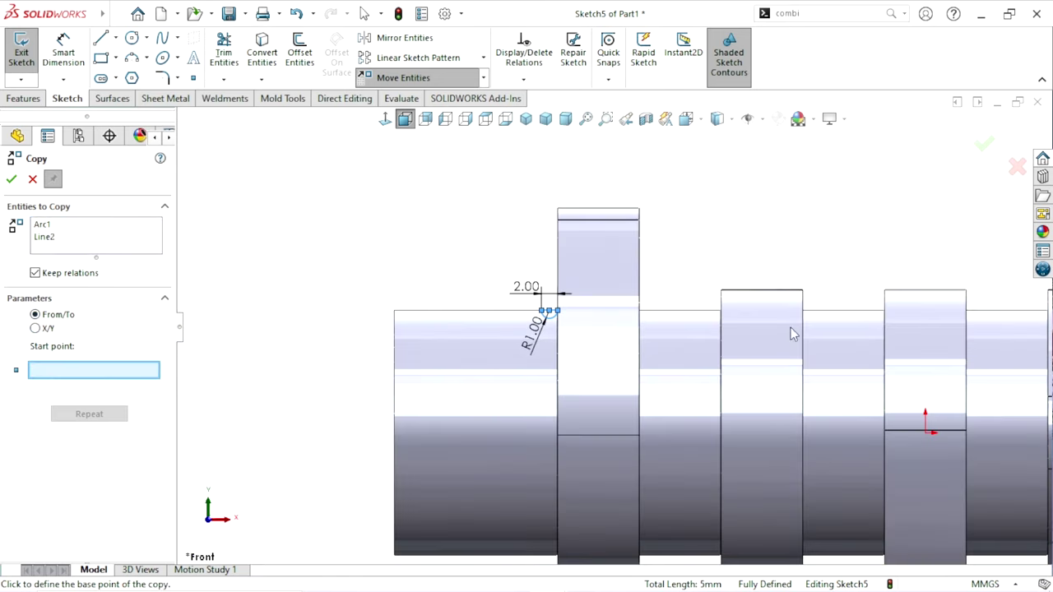
scroll(714, 342, "down", 2)
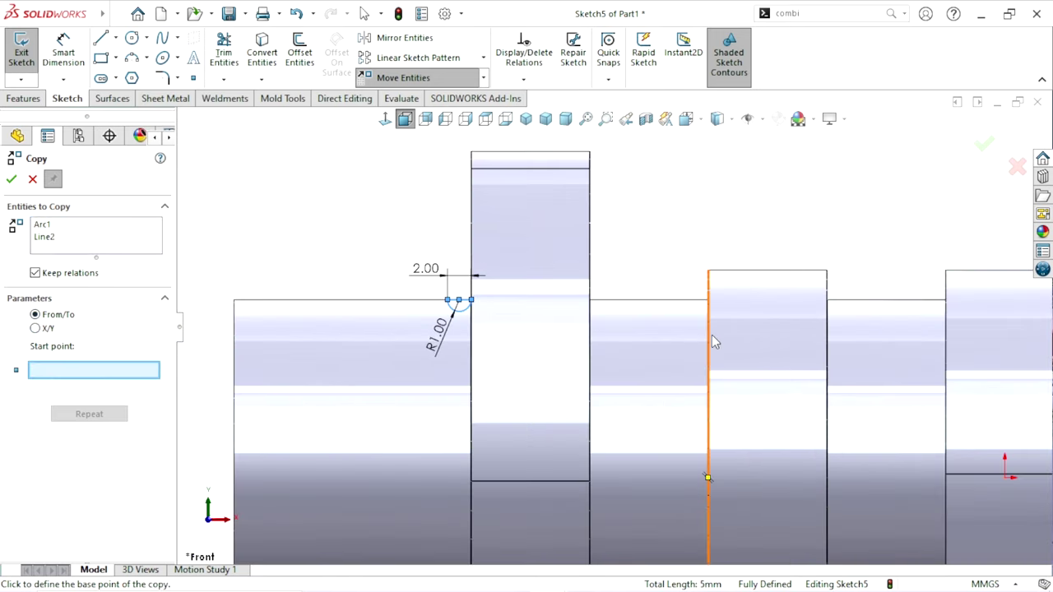
left_click(448, 300)
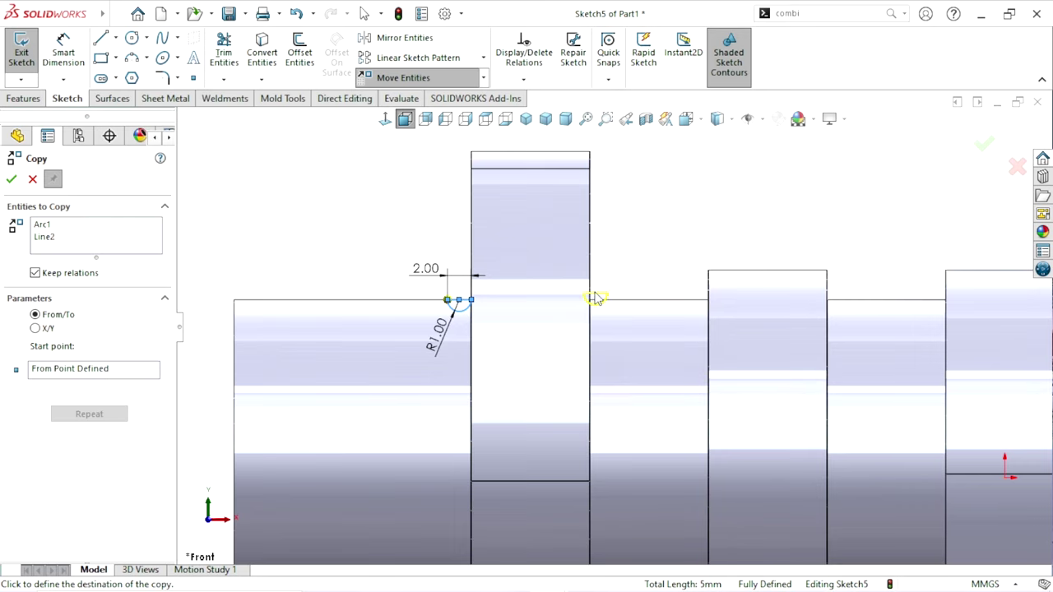
- Place groove profile copies at the lobe and shaft corners along the camshaft, then confirm
scroll(633, 311, "down", 5)
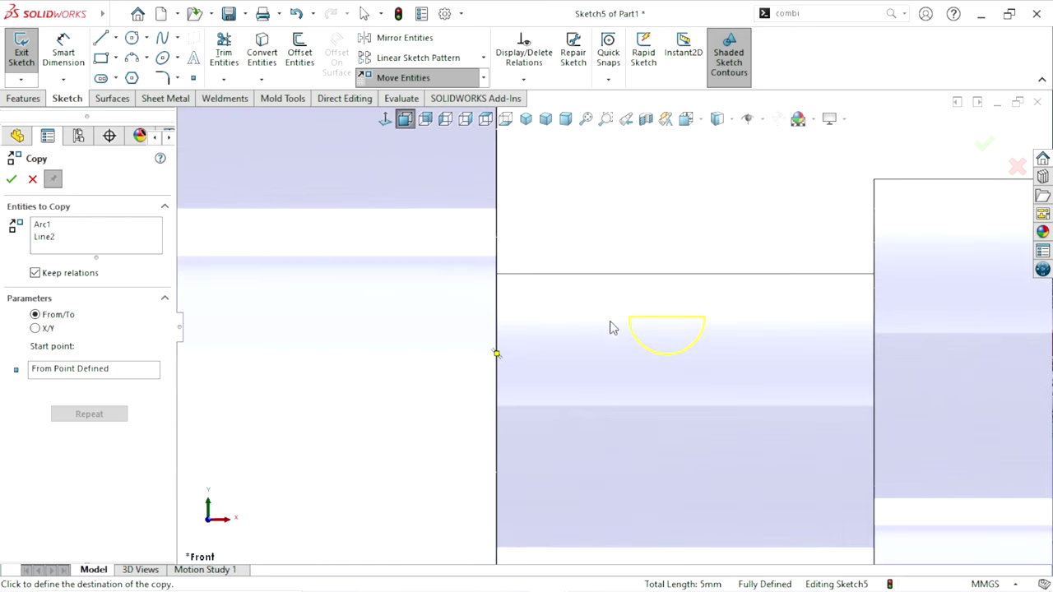
left_click(497, 274)
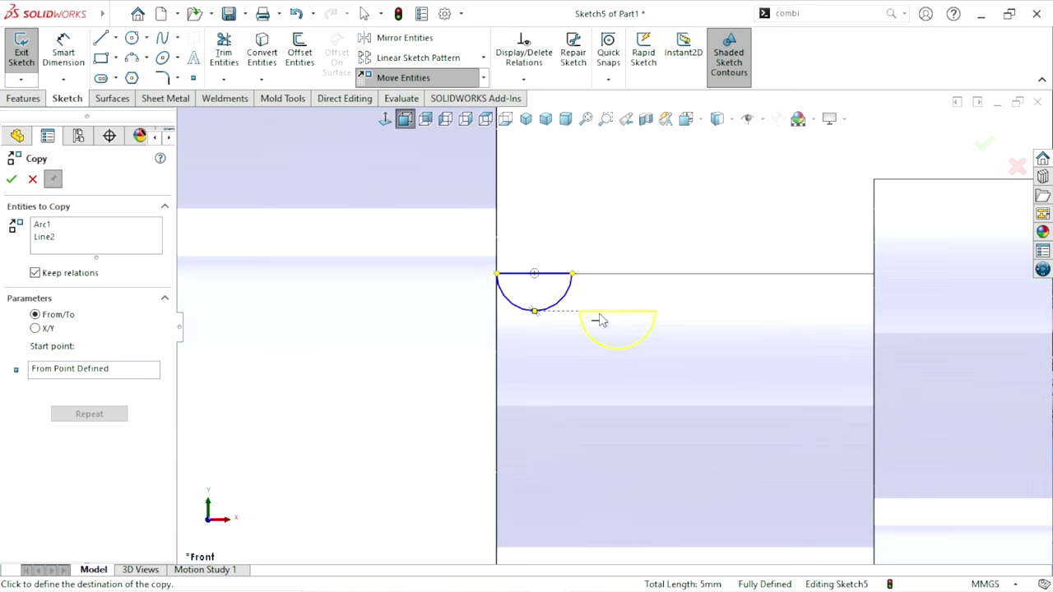
left_click(797, 277)
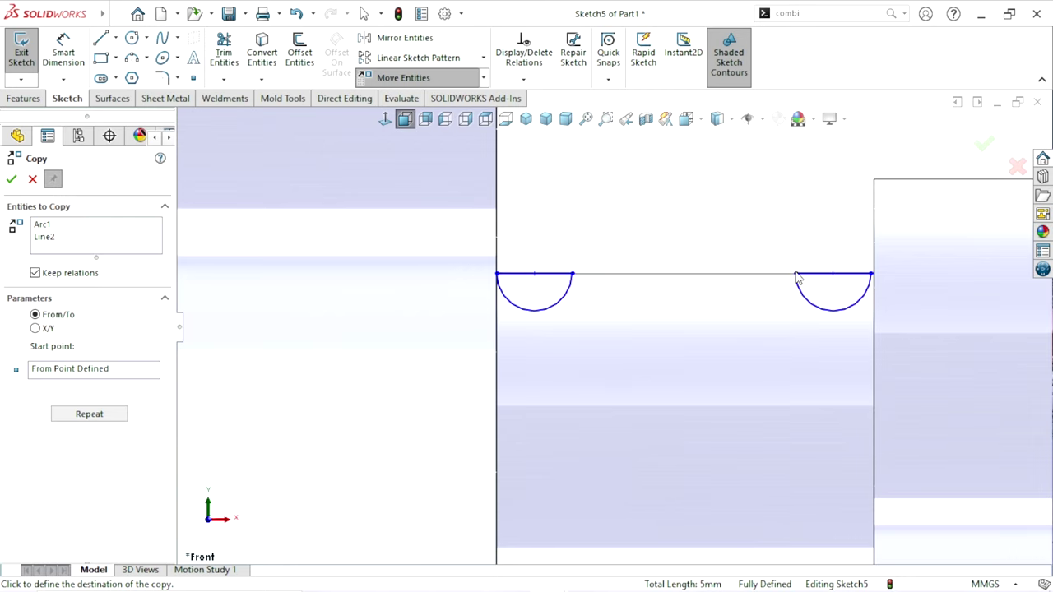
scroll(698, 306, "up", 3)
scroll(951, 321, "down", 2)
scroll(941, 321, "down", 2)
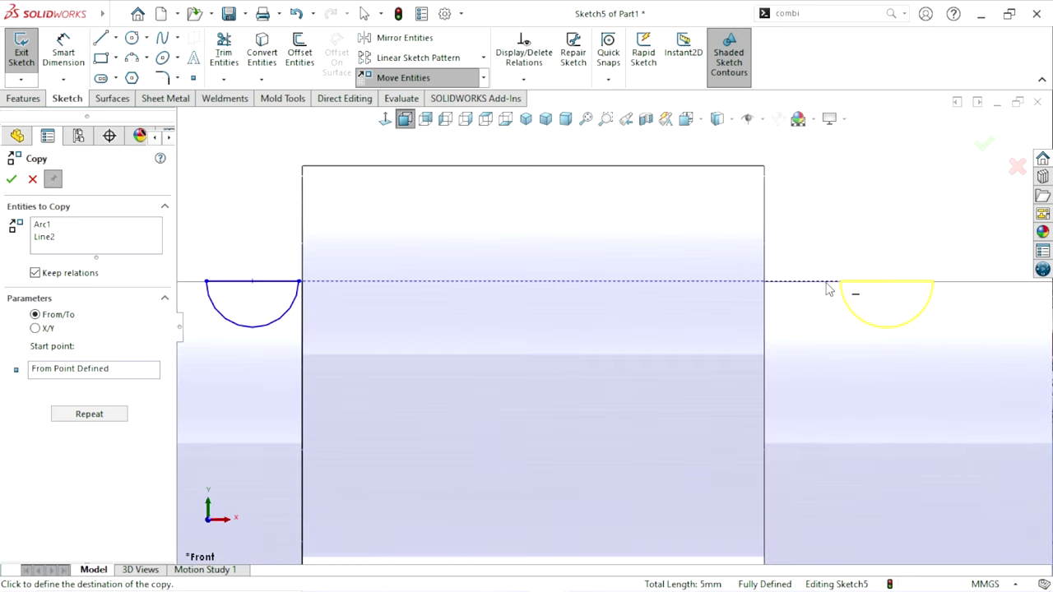
left_click(766, 284)
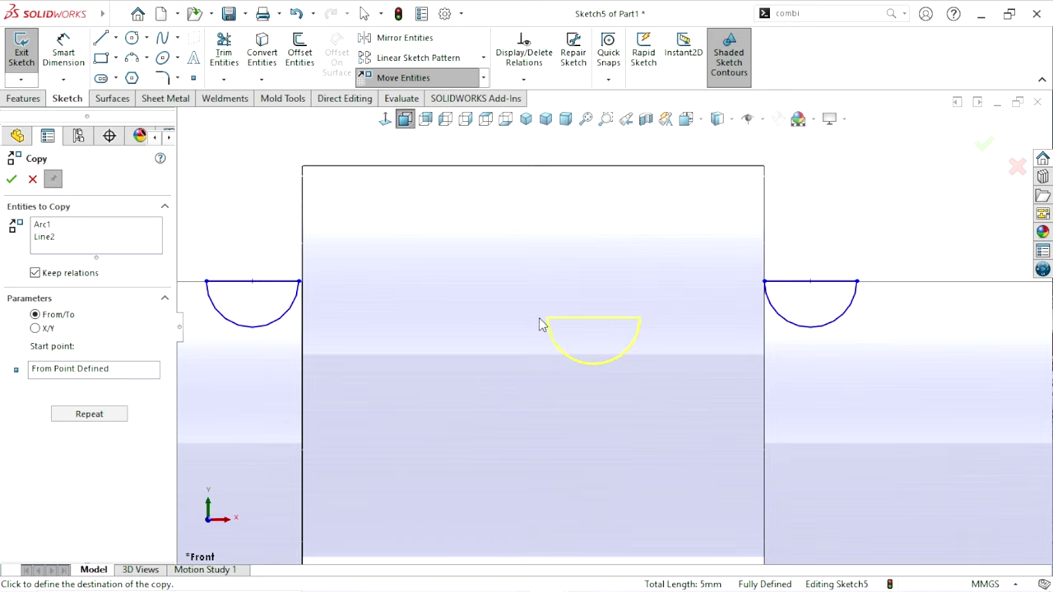
scroll(539, 323, "up", 1)
scroll(536, 325, "up", 1)
scroll(617, 345, "up", 2)
scroll(835, 340, "down", 2)
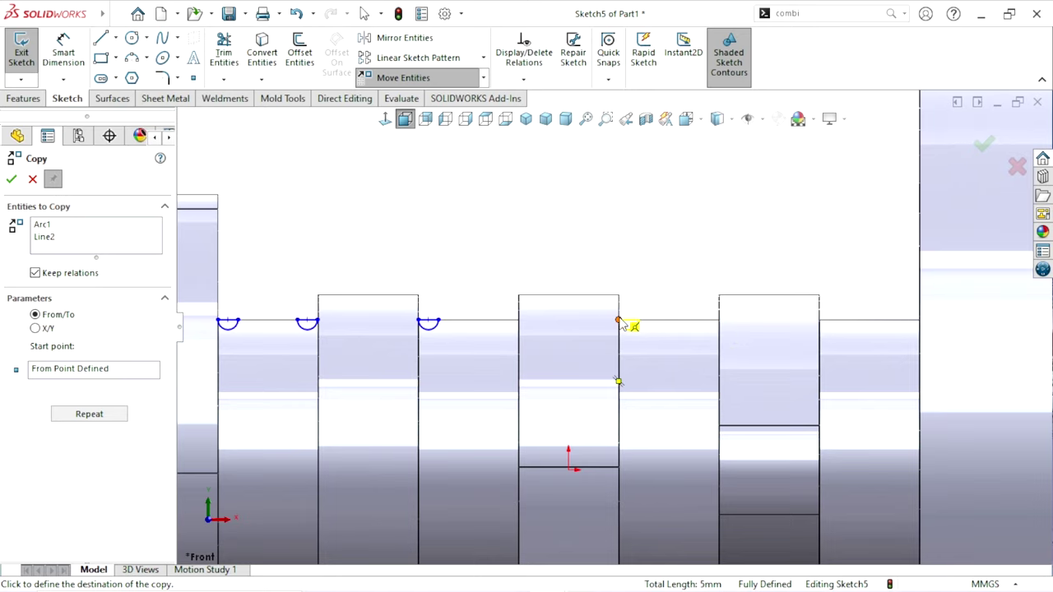
left_click(619, 321)
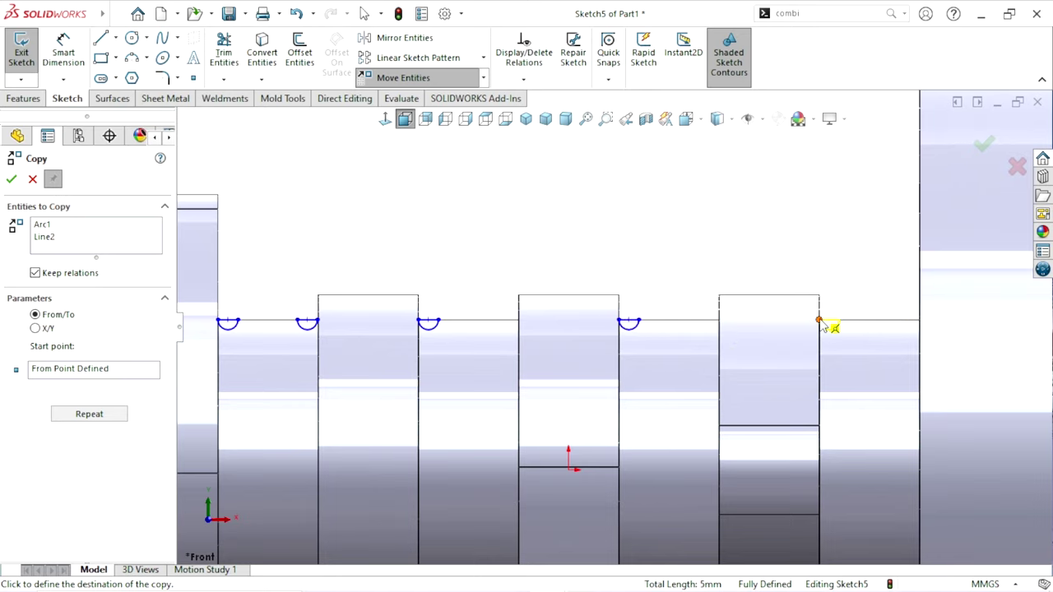
scroll(600, 337, "up", 5)
scroll(790, 346, "down", 5)
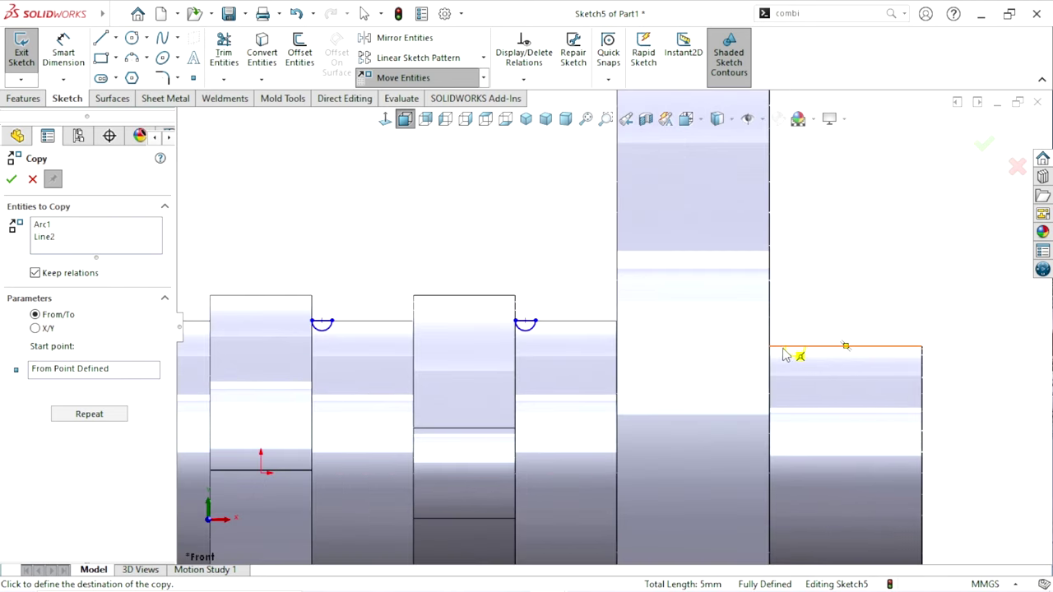
left_click(774, 349)
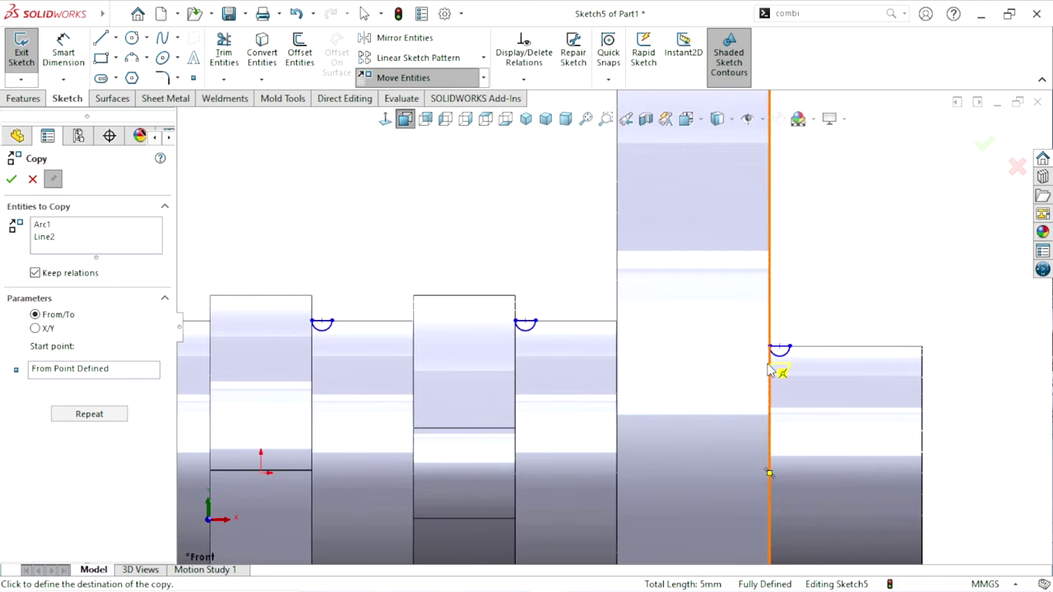
scroll(612, 327, "up", 3)
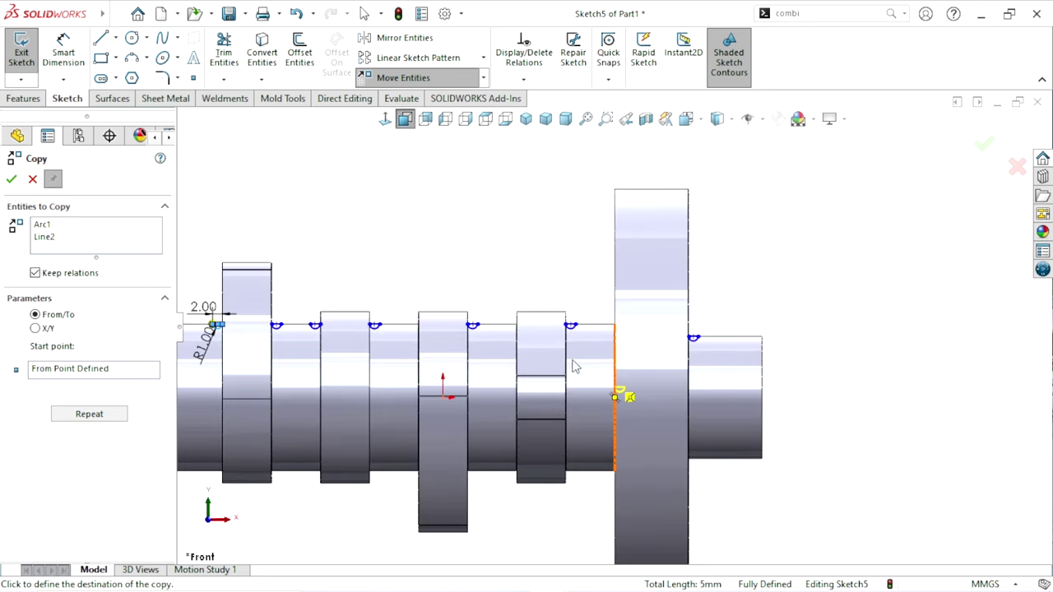
left_click(12, 179)
- Trim away the extra arc beside the lobe with power trim
scroll(487, 362, "up", 3)
scroll(510, 362, "down", 2)
scroll(571, 336, "down", 5)
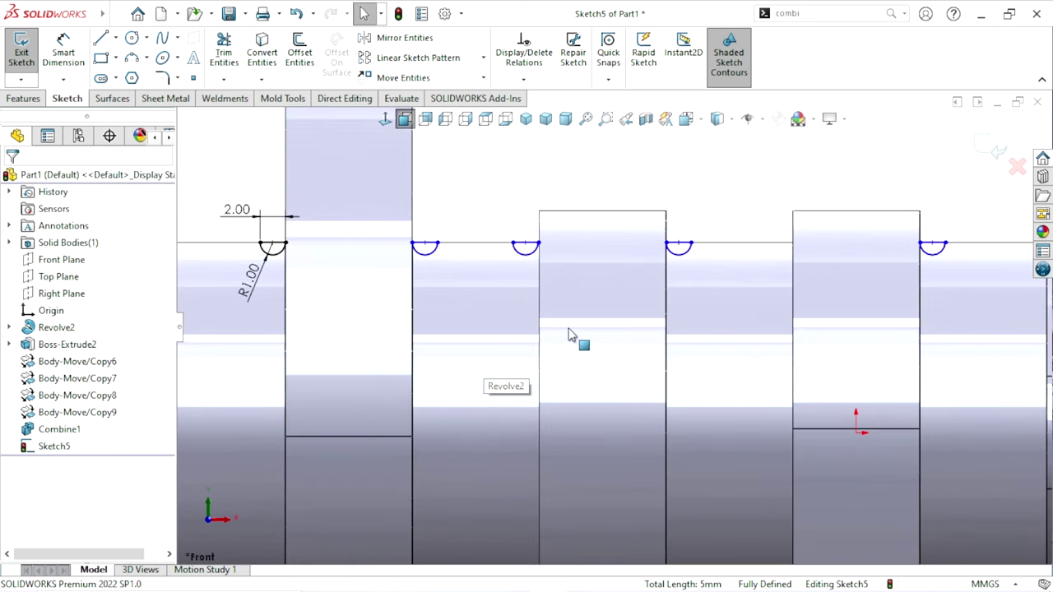
scroll(567, 280, "down", 2)
scroll(563, 311, "up", 1)
scroll(563, 311, "down", 1)
scroll(608, 337, "down", 2)
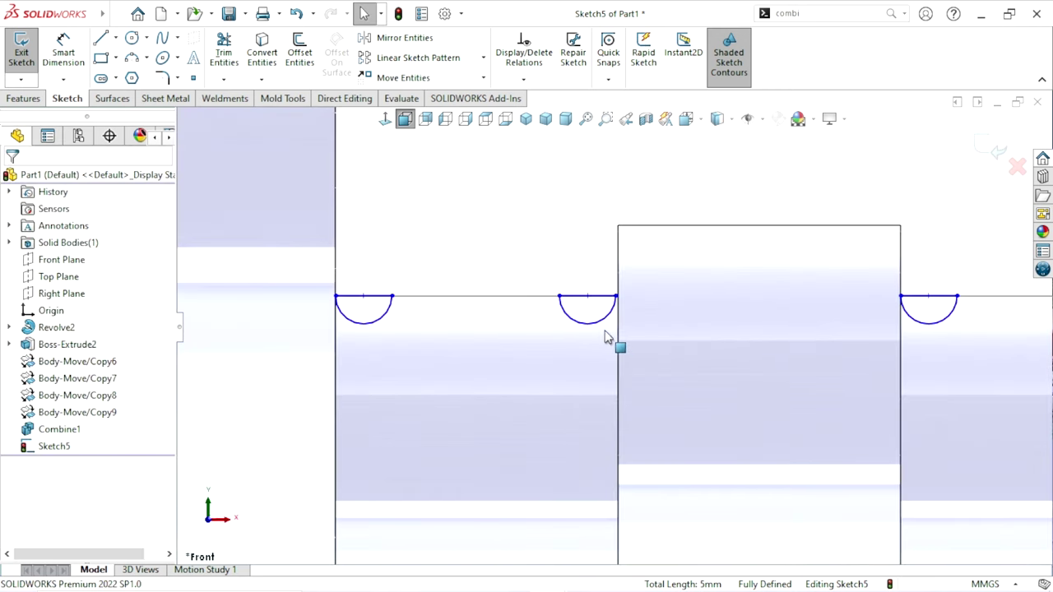
left_click(224, 51)
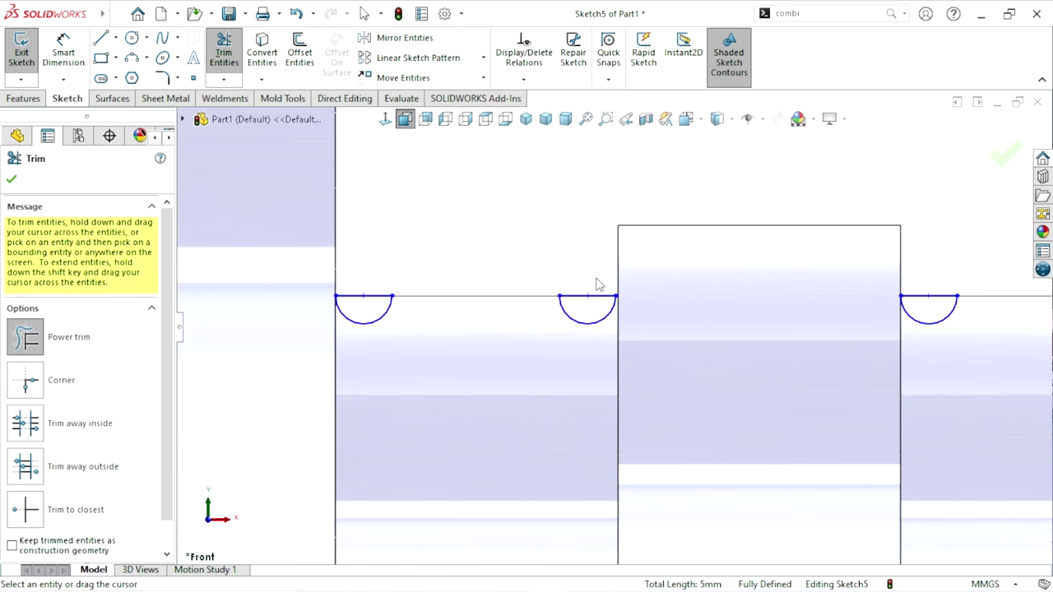
left_click_drag(595, 280, 586, 344)
scroll(545, 368, "up", 2)
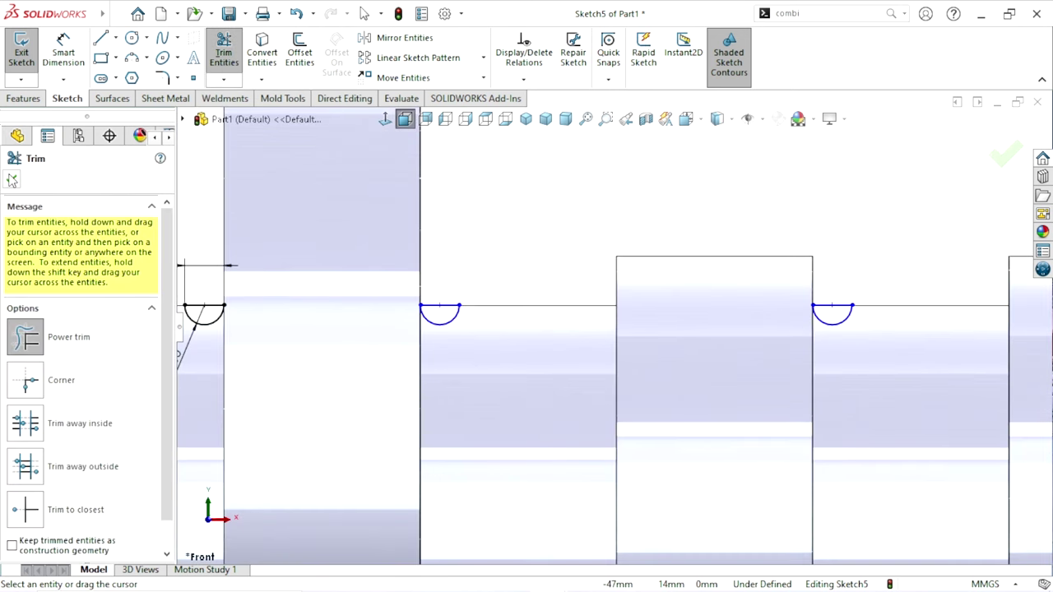
key("Escape")
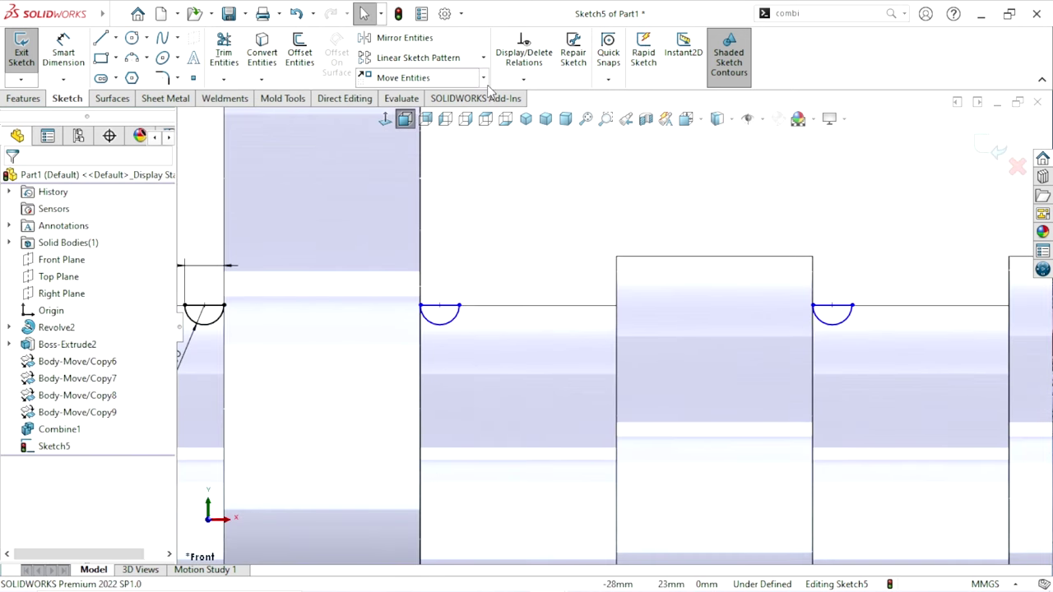
- Select Line3 and Arc2 for copying, using the arc's right endpoint as base point
left_click(483, 79)
left_click(426, 114)
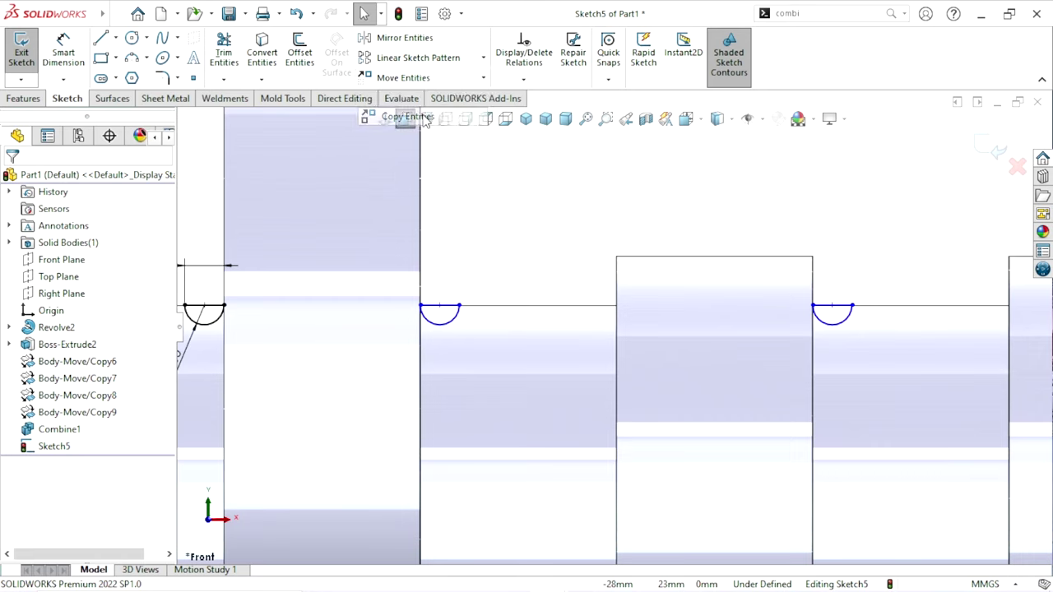
left_click(434, 307)
left_click(445, 327)
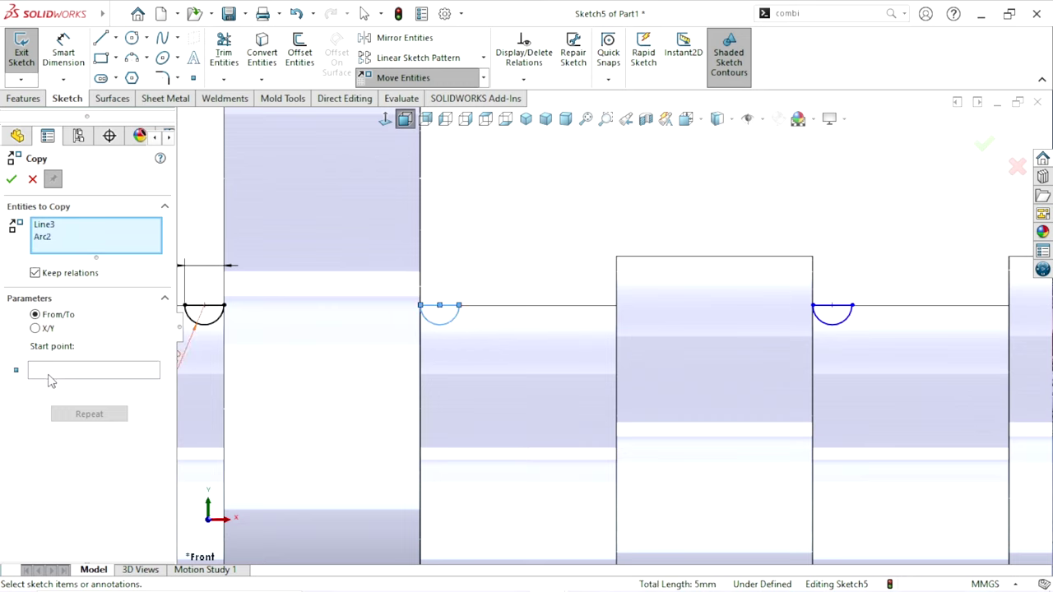
left_click(46, 370)
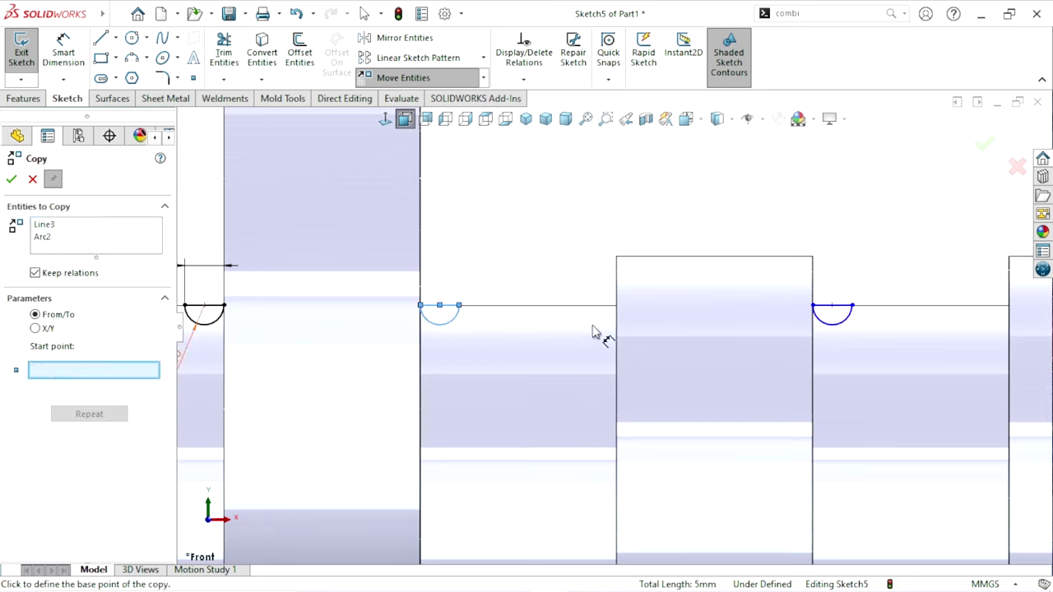
left_click(460, 306)
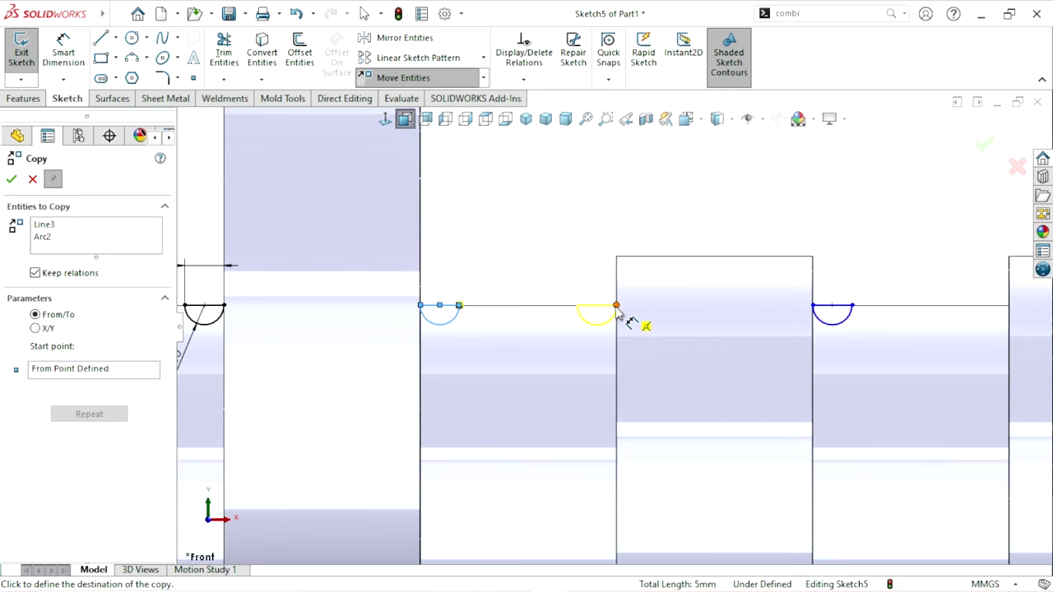
- Place four more groove copies at the remaining lobe edges and confirm
left_click(617, 306)
scroll(550, 348, "up", 4)
scroll(818, 369, "down", 3)
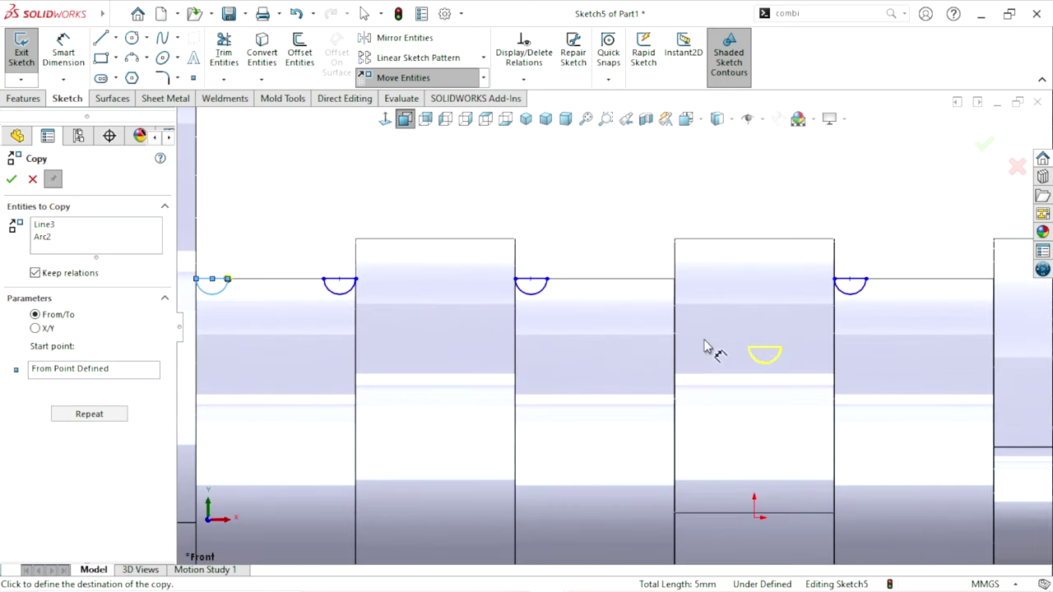
left_click(675, 282)
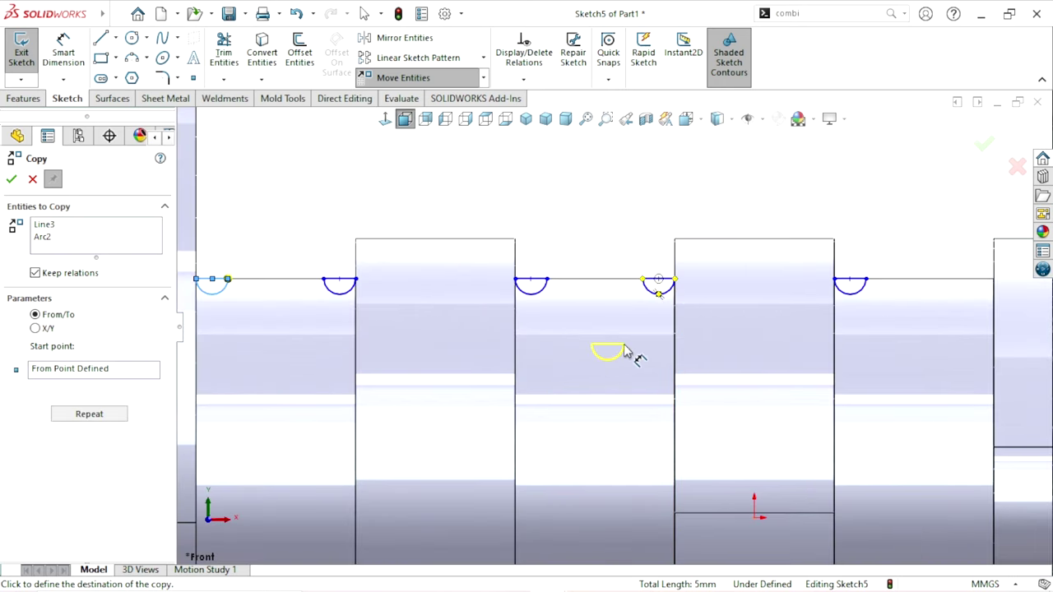
scroll(631, 357, "up", 4)
scroll(705, 344, "down", 3)
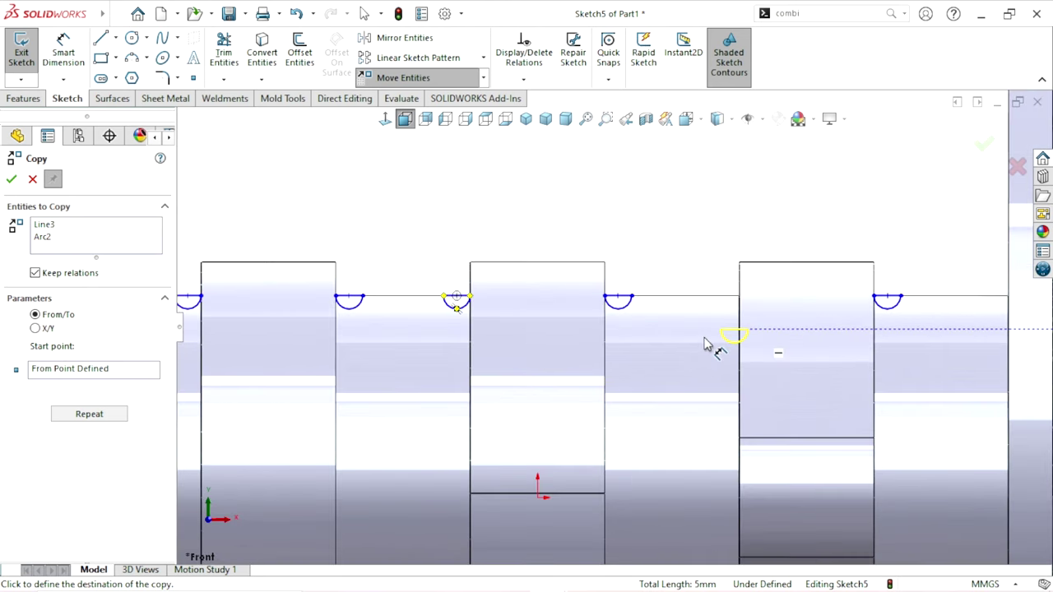
left_click(743, 298)
scroll(701, 334, "up", 4)
scroll(816, 353, "down", 3)
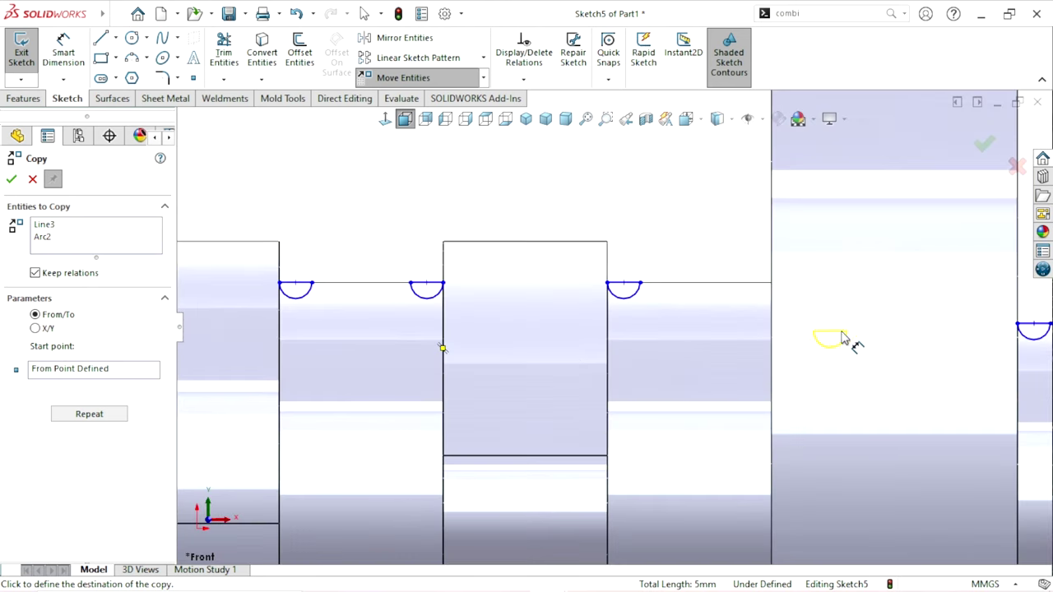
left_click(772, 284)
scroll(629, 358, "up", 4)
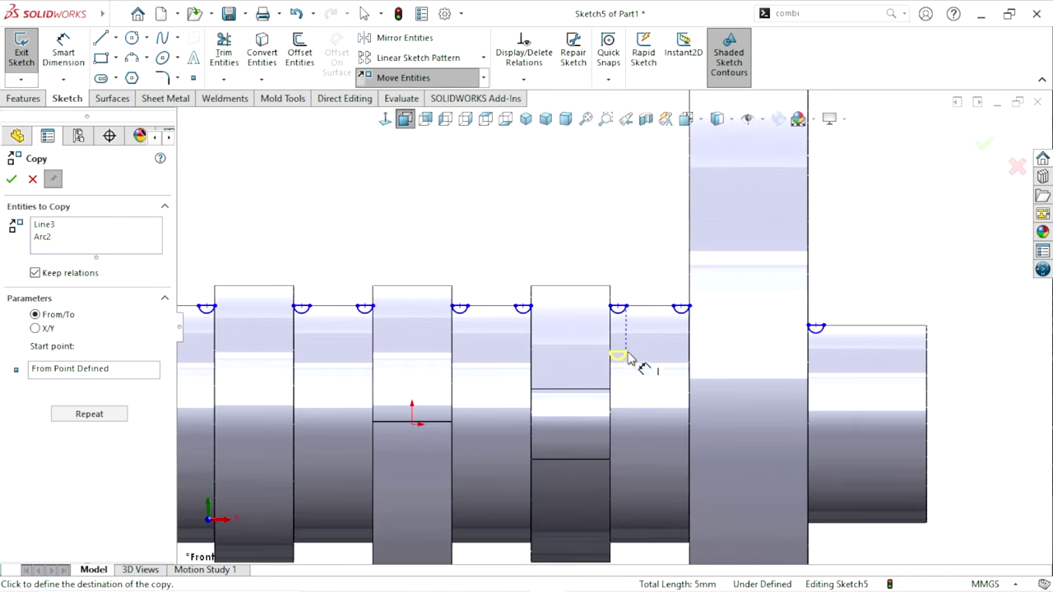
scroll(607, 377, "up", 4)
scroll(469, 367, "down", 2)
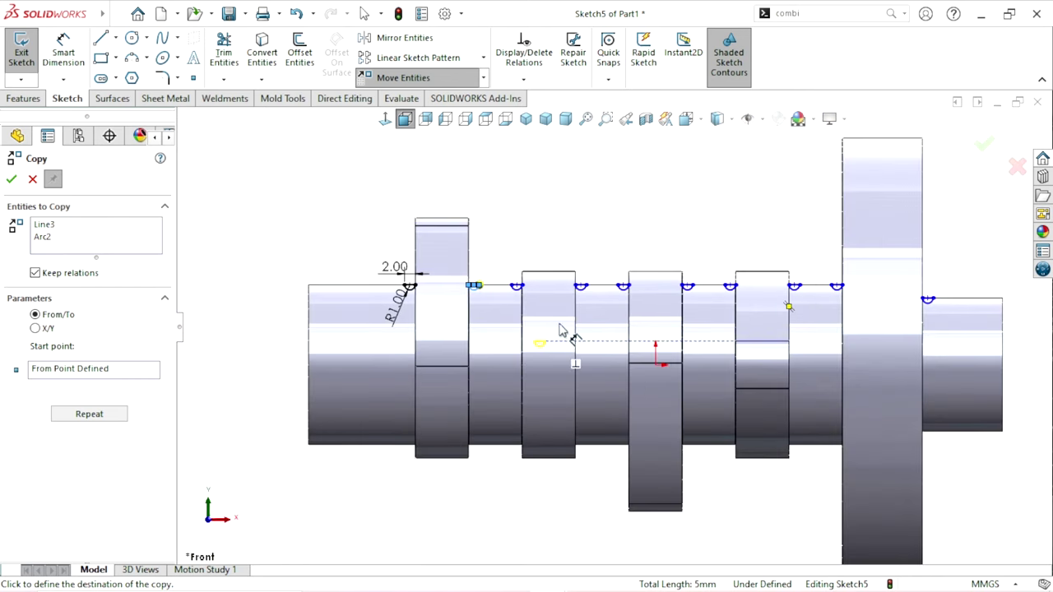
left_click(11, 179)
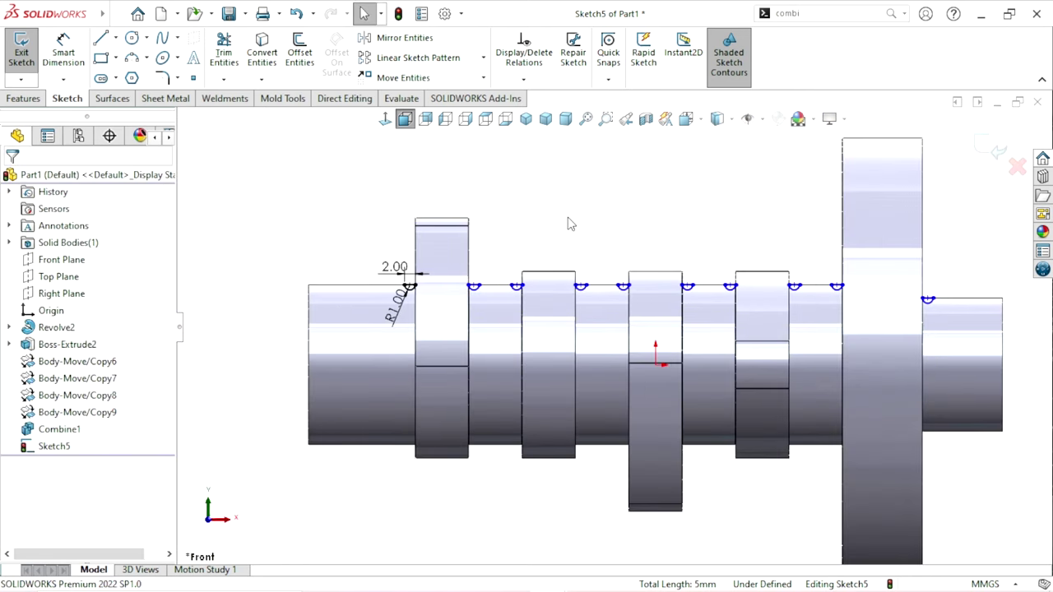
- Draw a horizontal centerline along the shaft axis from its left end to its right end
scroll(501, 346, "up", 1)
scroll(807, 363, "down", 1)
left_click(116, 38)
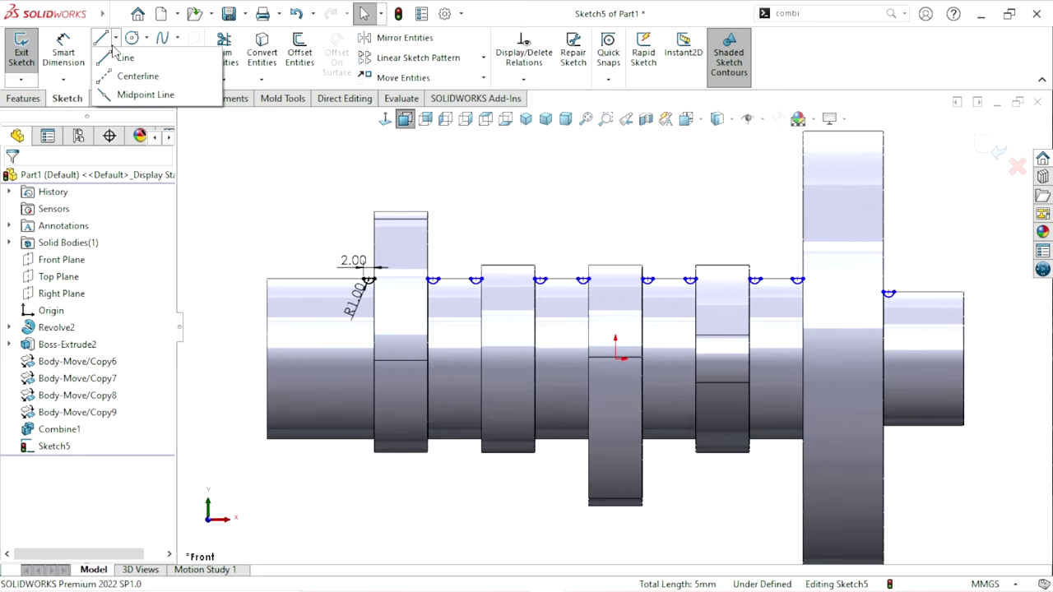
left_click(124, 76)
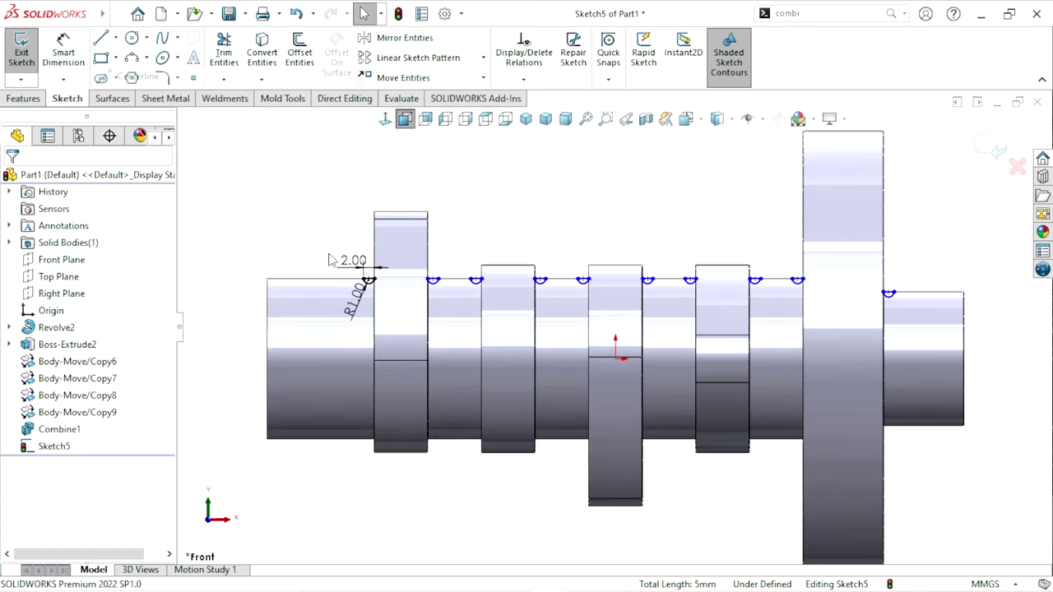
left_click(267, 359)
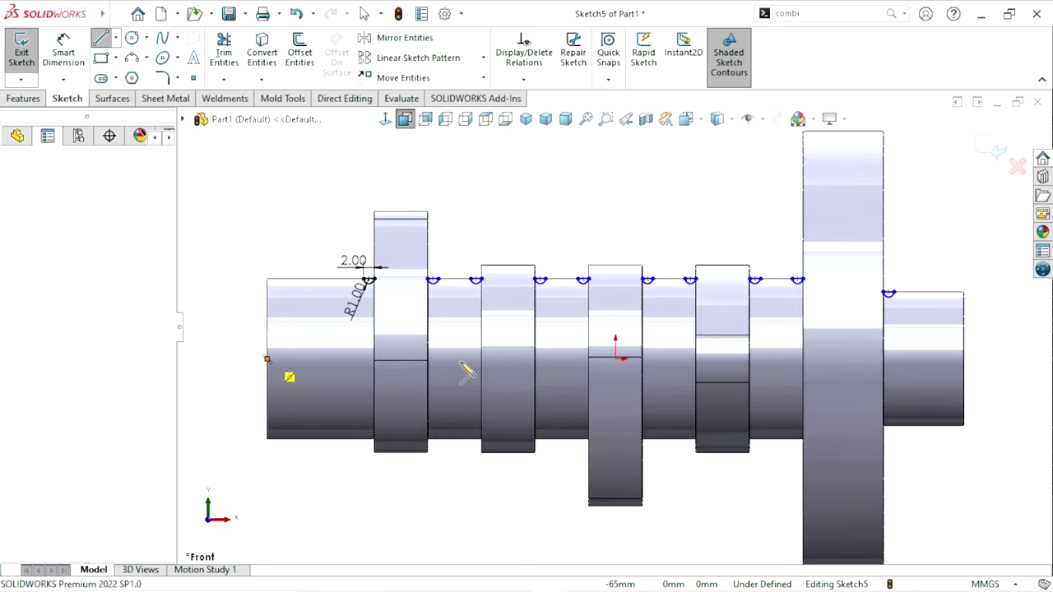
left_click(964, 360)
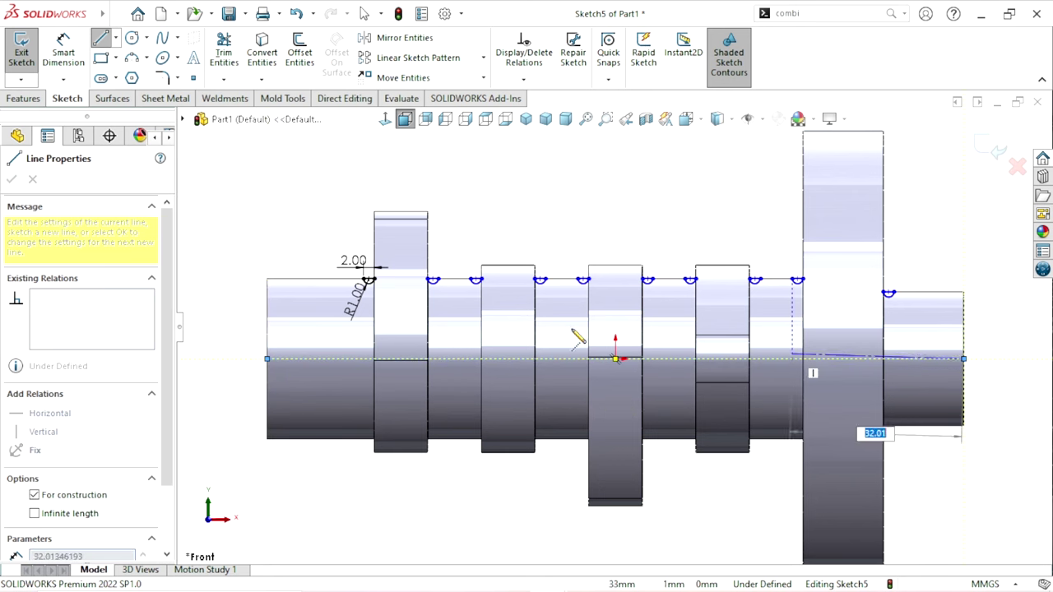
right_click(279, 236)
left_click(306, 242)
left_click(20, 100)
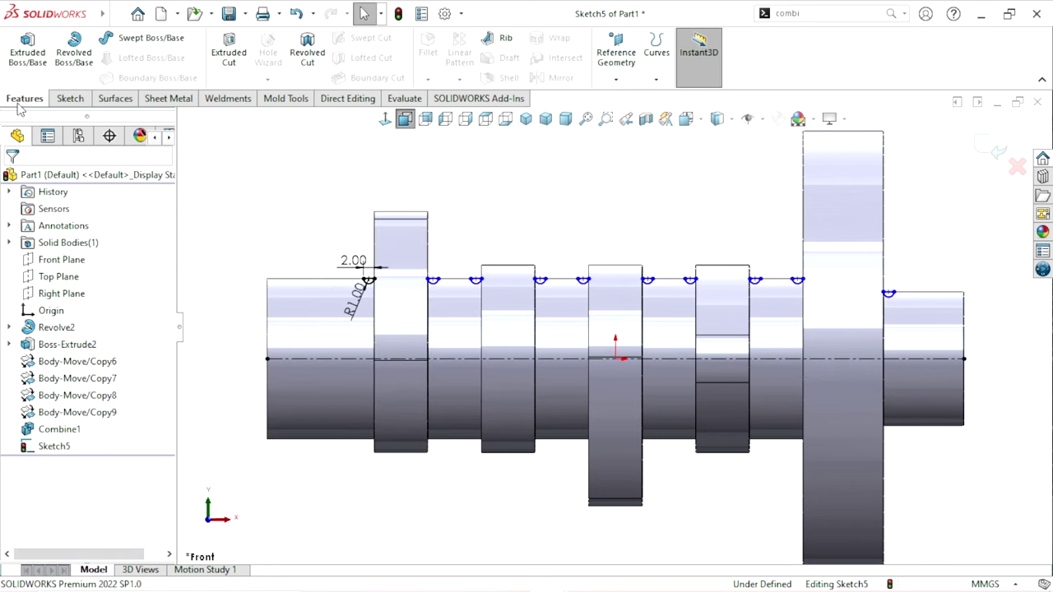
- Revolve-cut the groove profiles 360° about the centerline, then view the camshaft isometrically
left_click(326, 64)
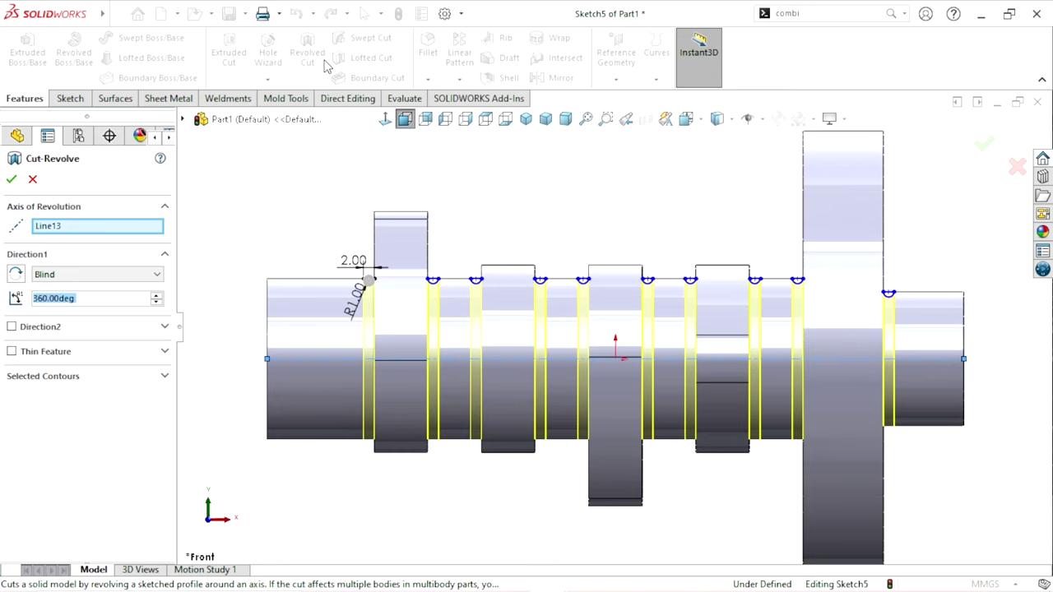
key("ctrl+7")
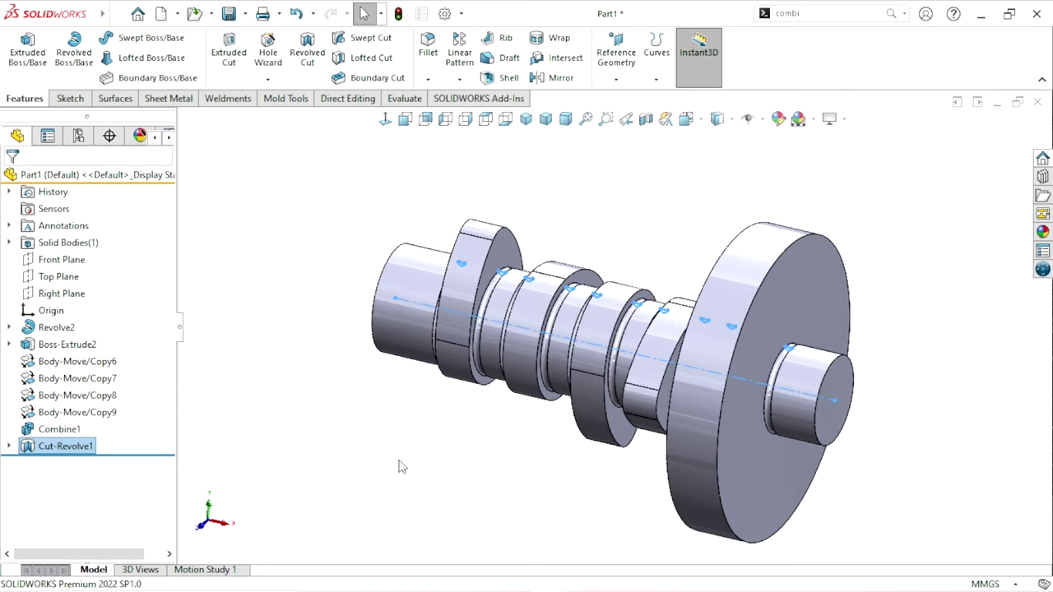
mouse_move(516, 422)
middle_mouse_down()
mouse_move(546, 460)
mouse_move(532, 370)
mouse_move(501, 366)
mouse_move(535, 439)
middle_mouse_up()
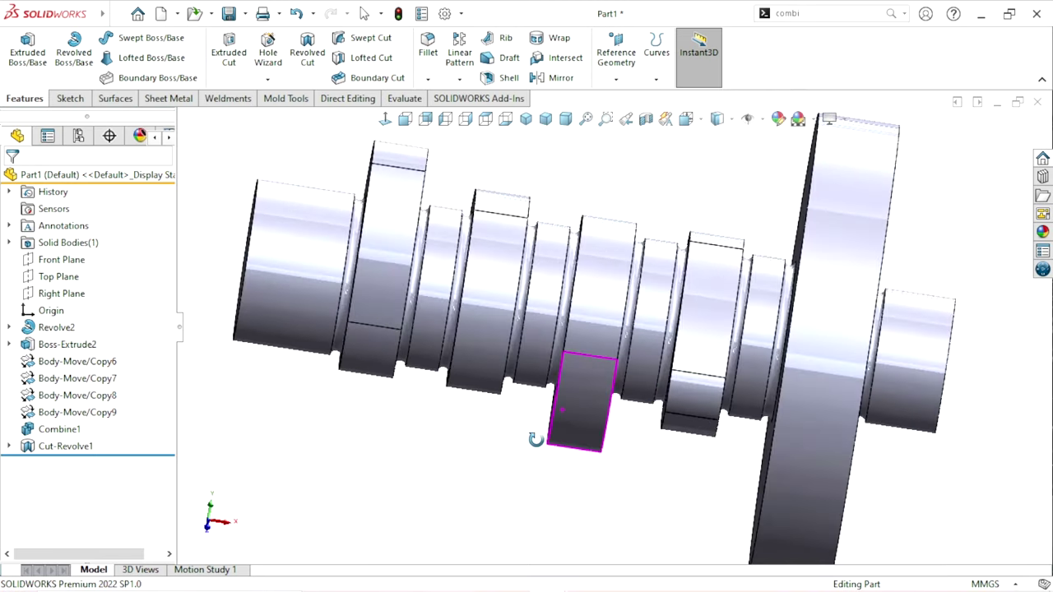
key("Escape")
key("ctrl+7")
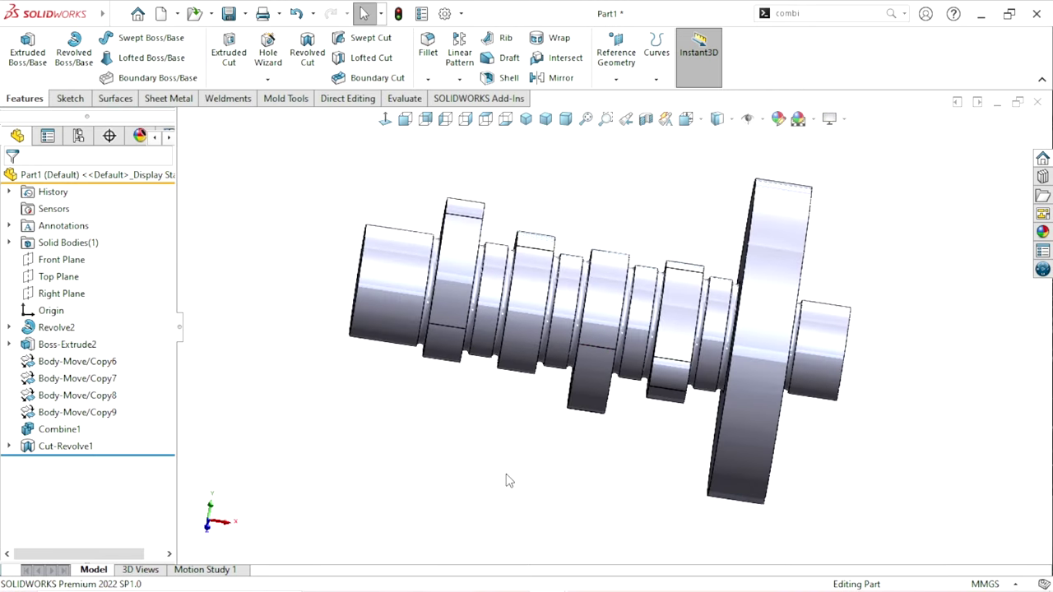
scroll(576, 337, "down", 2)
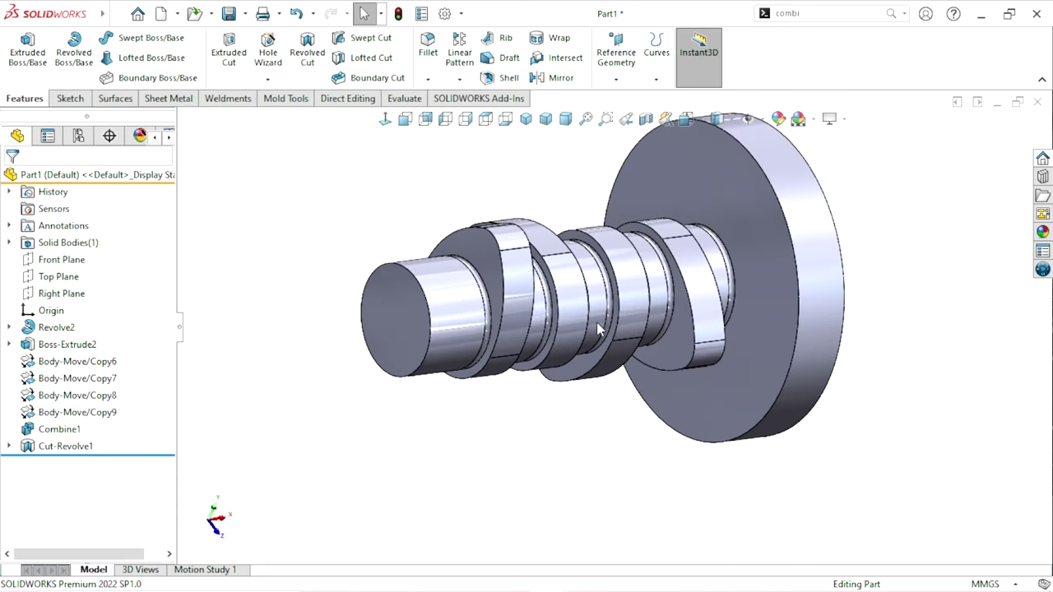
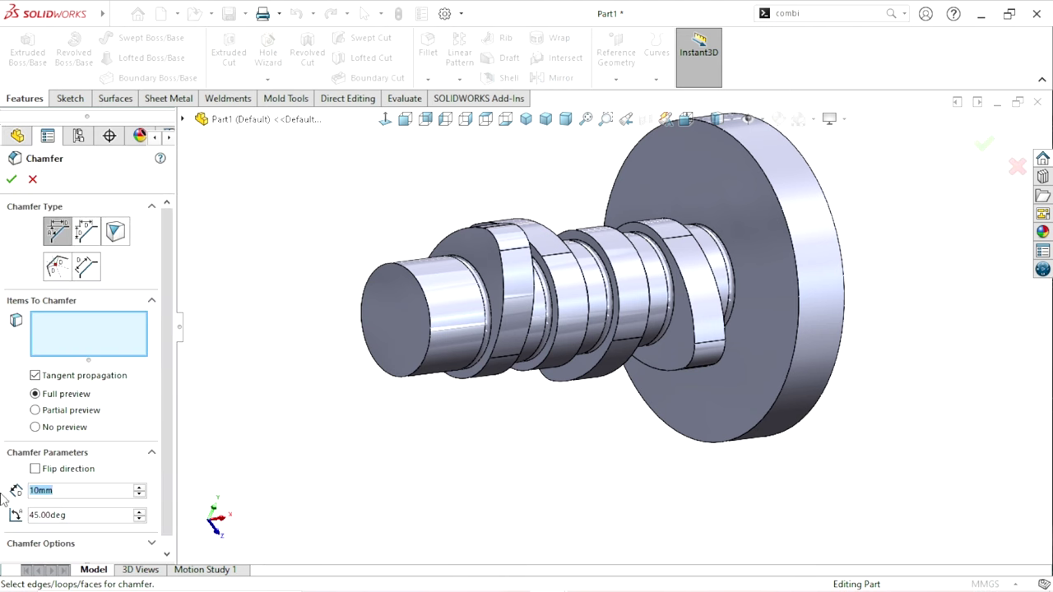
- Set the chamfer distance to 1mm, add the boss end face, and apply Chamfer1
type("1")
key("Return")
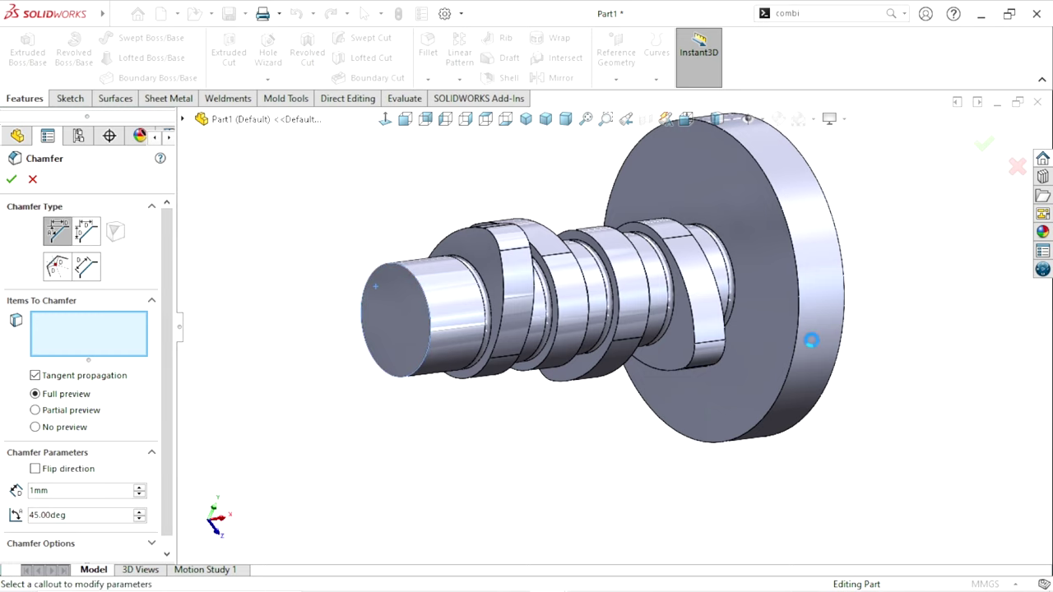
mouse_move(837, 287)
middle_mouse_down()
mouse_move(834, 336)
mouse_move(721, 395)
mouse_move(645, 309)
middle_mouse_up()
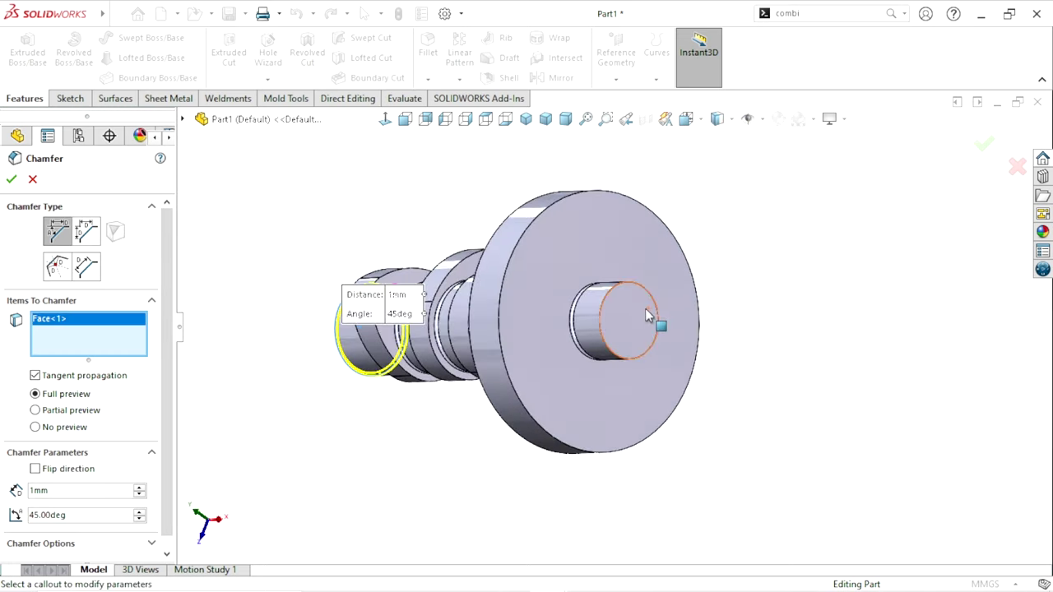
left_click(646, 310)
left_click(12, 180)
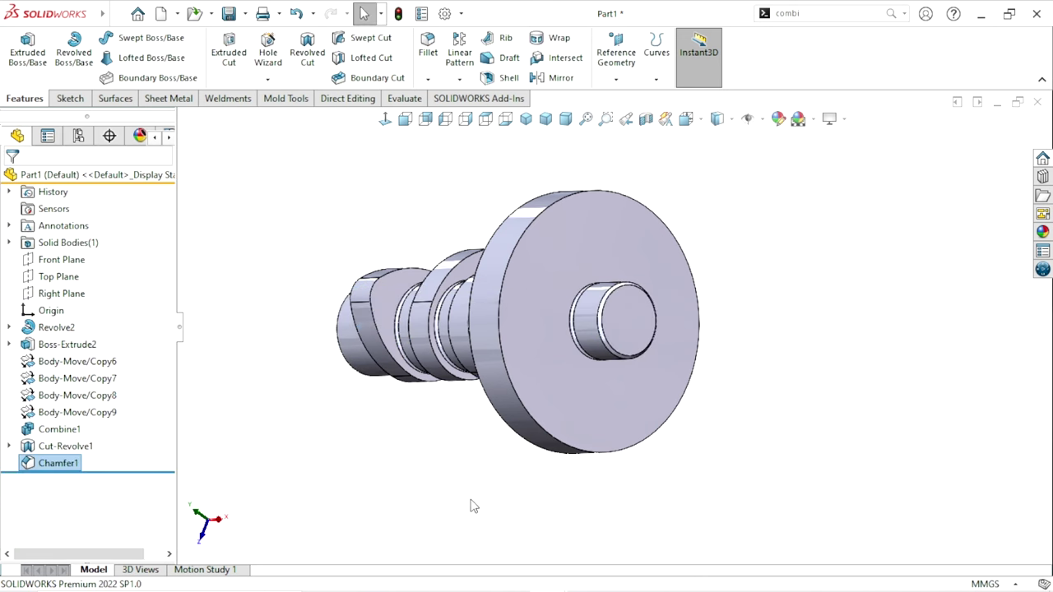
mouse_move(520, 510)
middle_mouse_down()
mouse_move(670, 468)
mouse_move(535, 390)
mouse_move(548, 442)
mouse_move(579, 393)
middle_mouse_up()
scroll(617, 280, "down", 3)
- Start a new chamfer with a 0.5mm distance
left_click(428, 79)
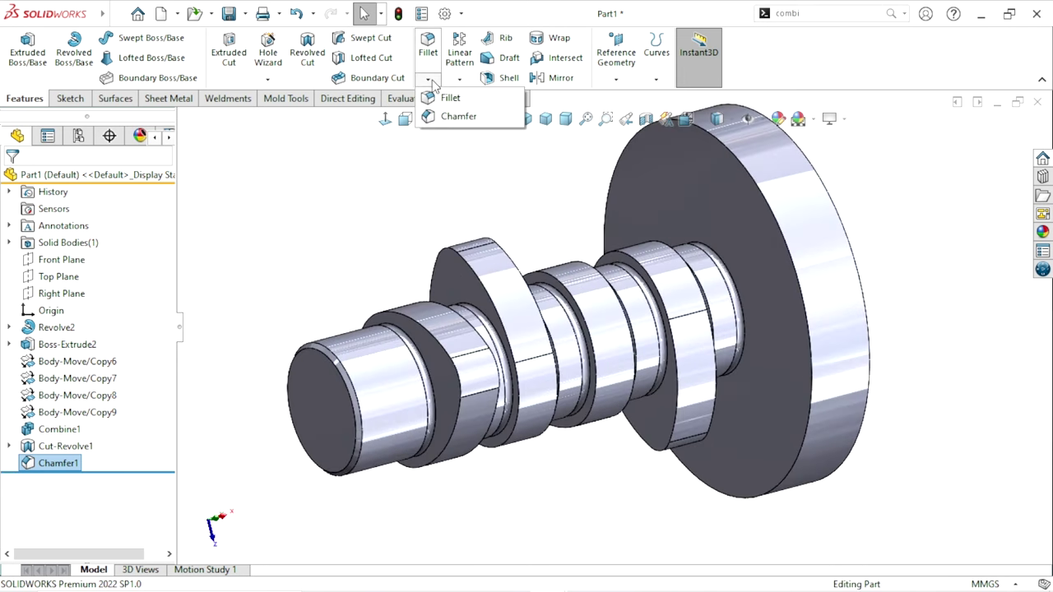
left_click(441, 117)
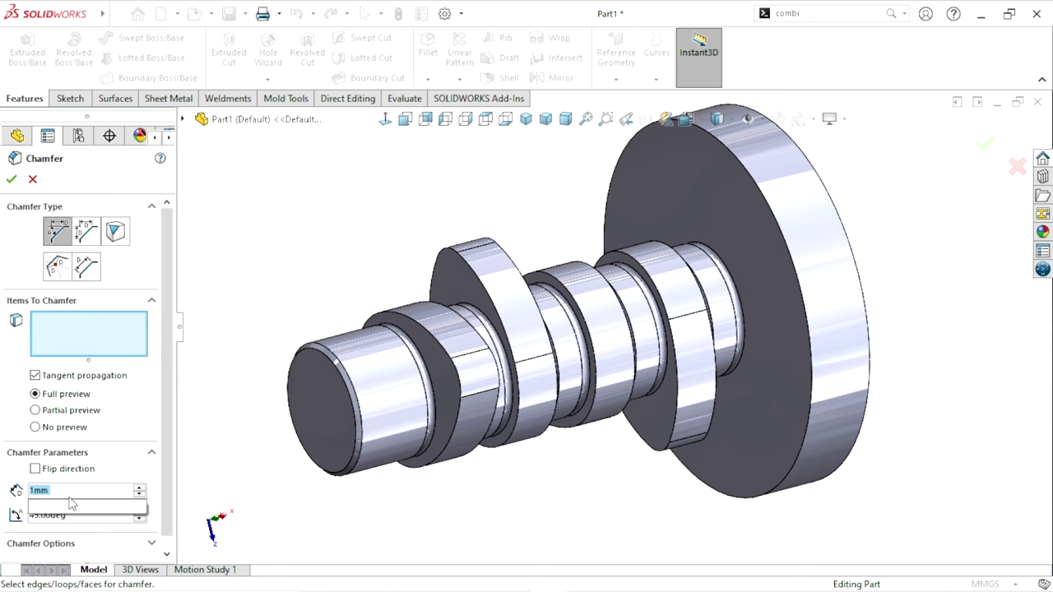
left_click(45, 491)
type("0.5")
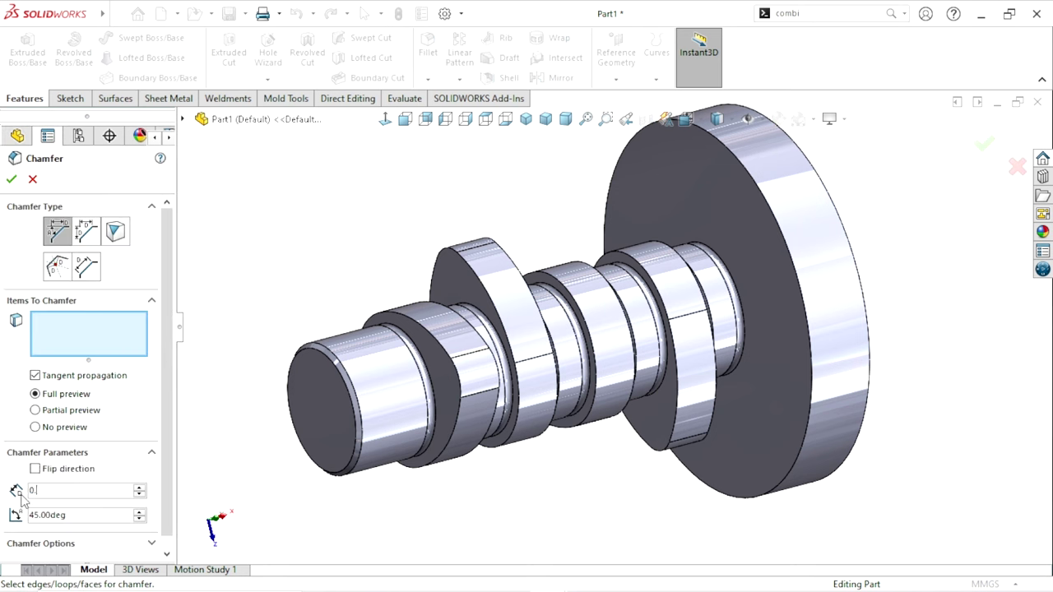
key("Return")
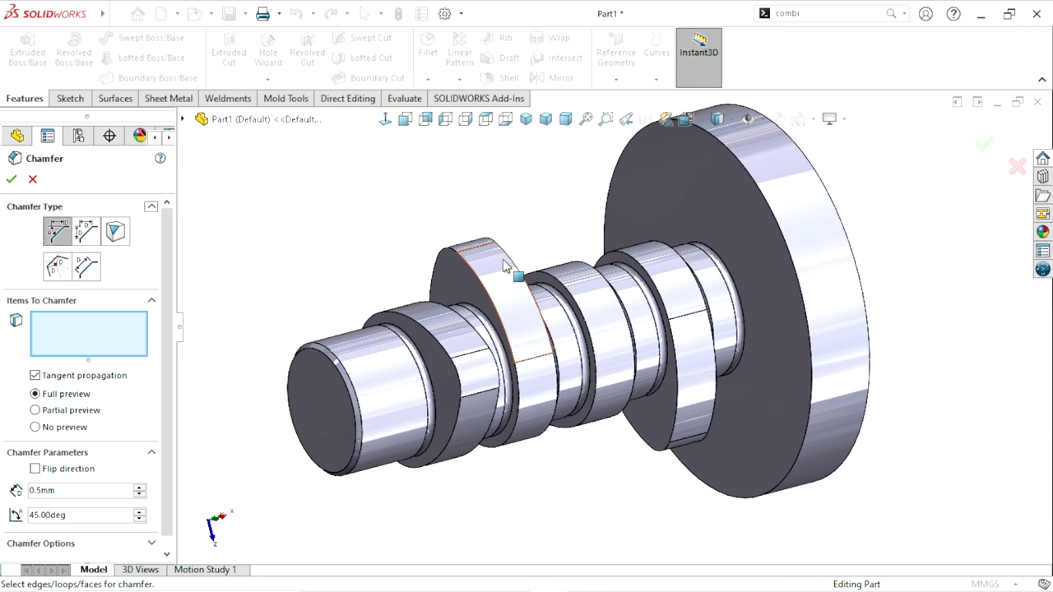
- Select the cam lobe rim and three more shaft faces, then apply Chamfer2
left_click(494, 257)
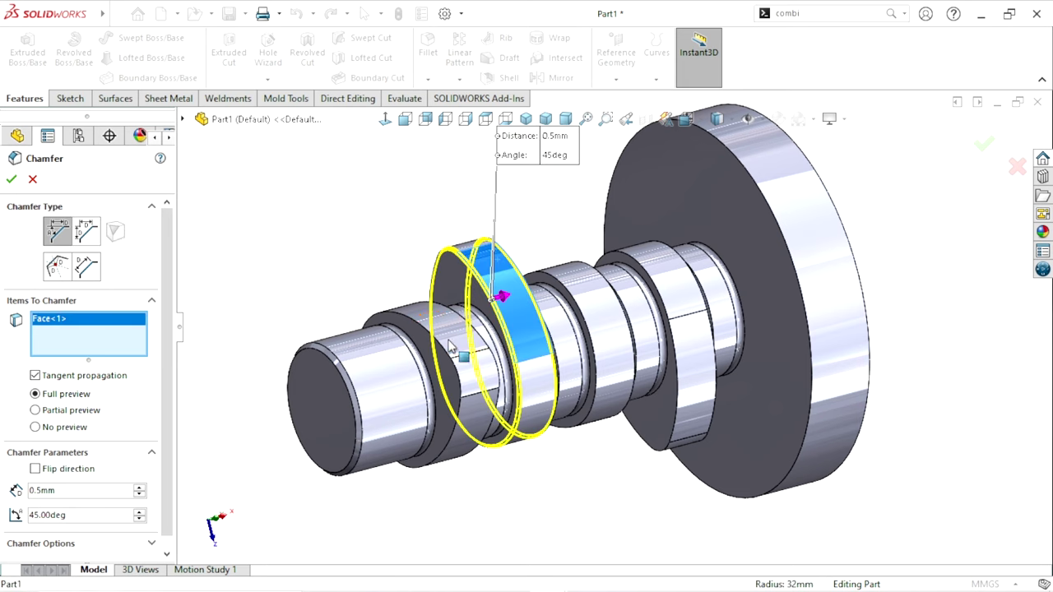
left_click(450, 345)
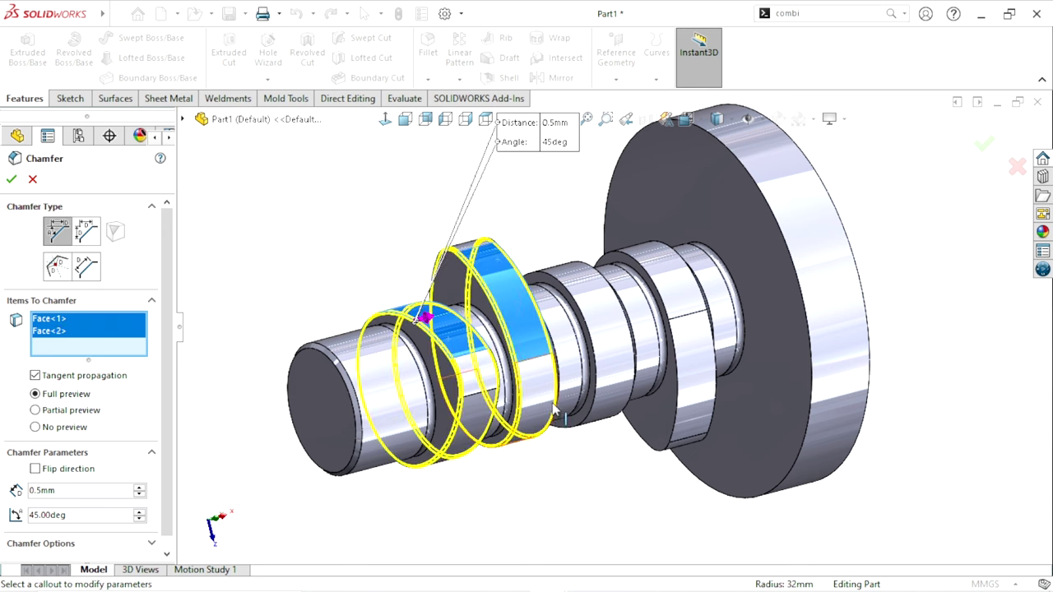
left_click(613, 371)
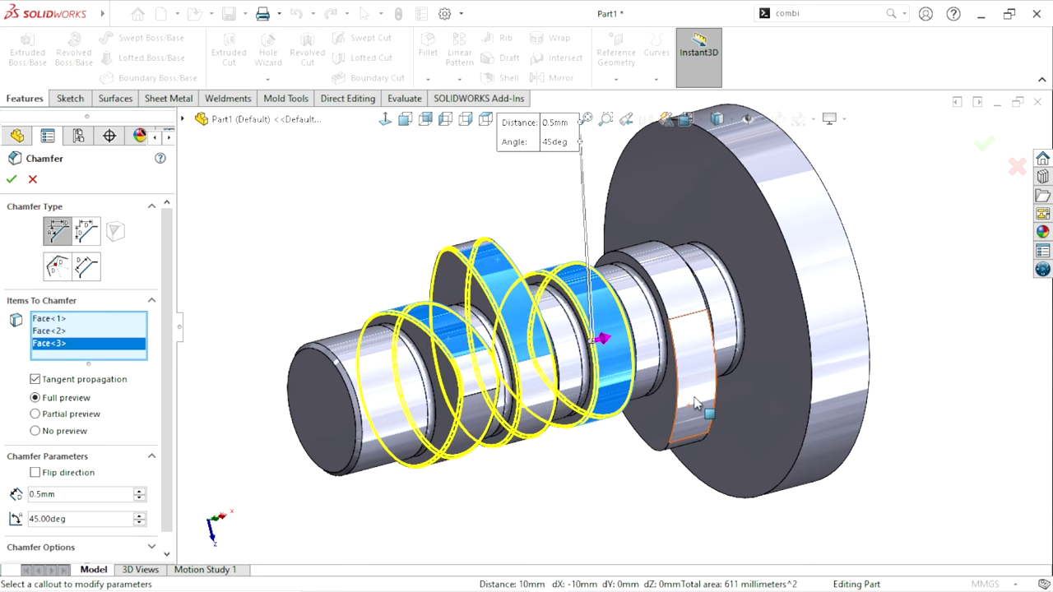
left_click(695, 404)
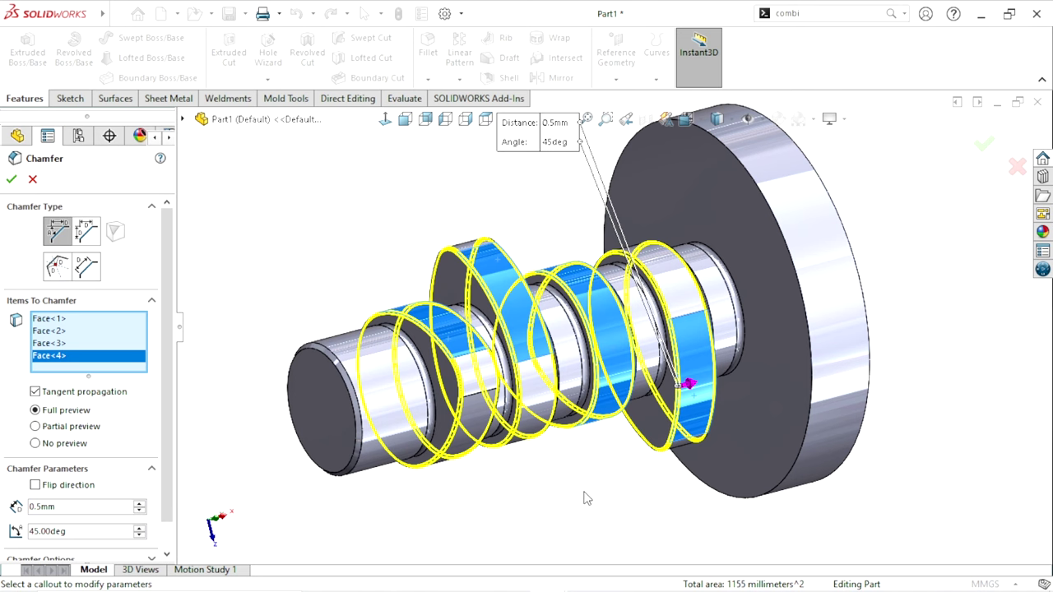
scroll(659, 439, "up", 2)
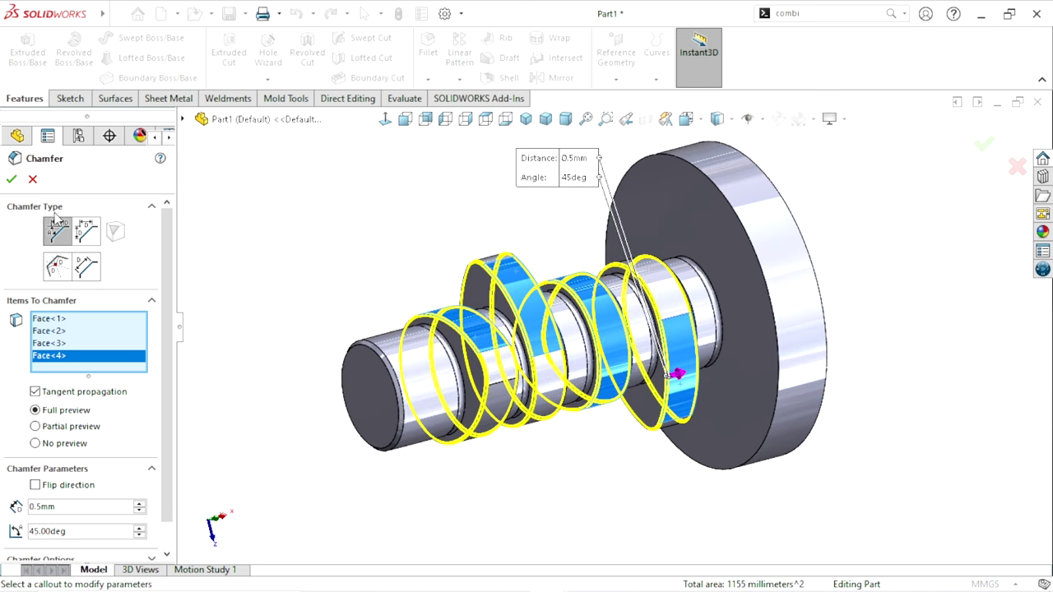
left_click(12, 180)
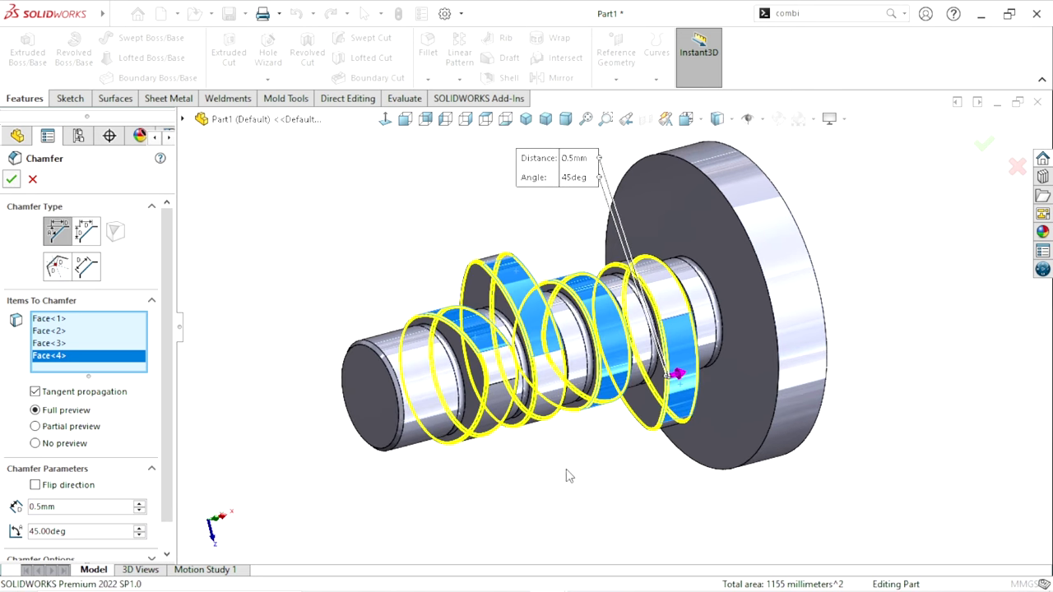
scroll(630, 372, "down", 2)
mouse_move(630, 372)
middle_mouse_down()
mouse_move(601, 428)
mouse_move(565, 448)
middle_mouse_up()
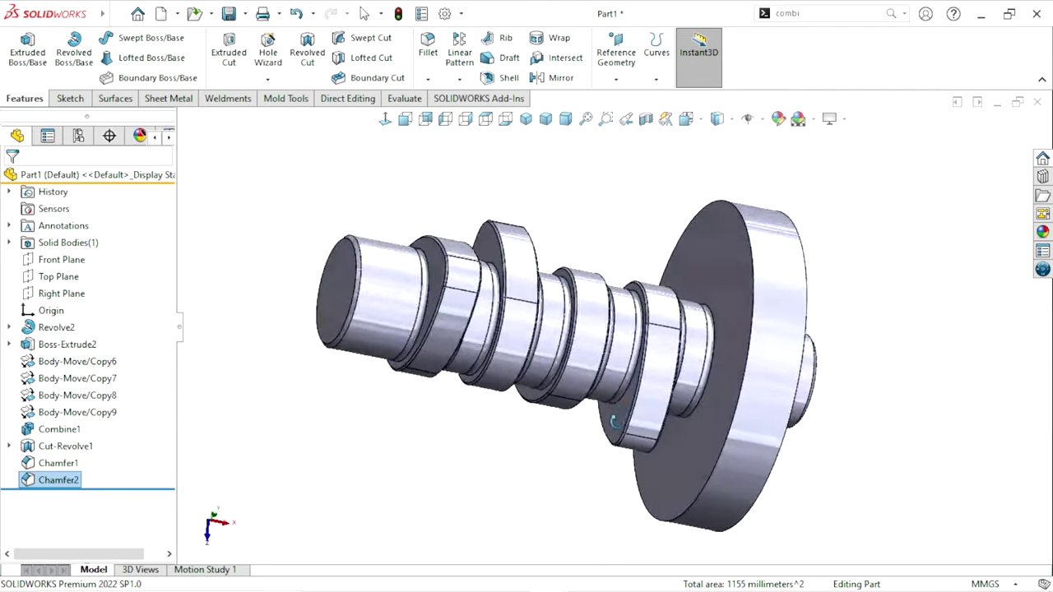
- Bring the flange face into view and start a new reference plane
scroll(688, 381, "up", 2)
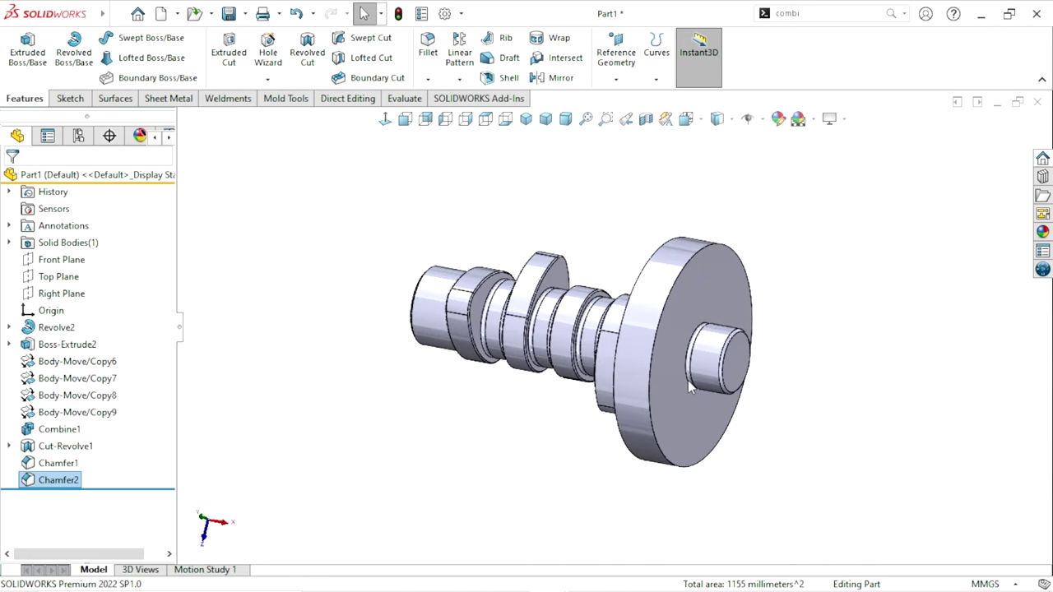
scroll(764, 426, "down", 2)
scroll(705, 378, "up", 2)
scroll(777, 375, "down", 2)
mouse_move(778, 375)
middle_mouse_down()
mouse_move(697, 357)
mouse_move(759, 426)
middle_mouse_up()
scroll(716, 418, "up", 2)
scroll(564, 163, "down", 2)
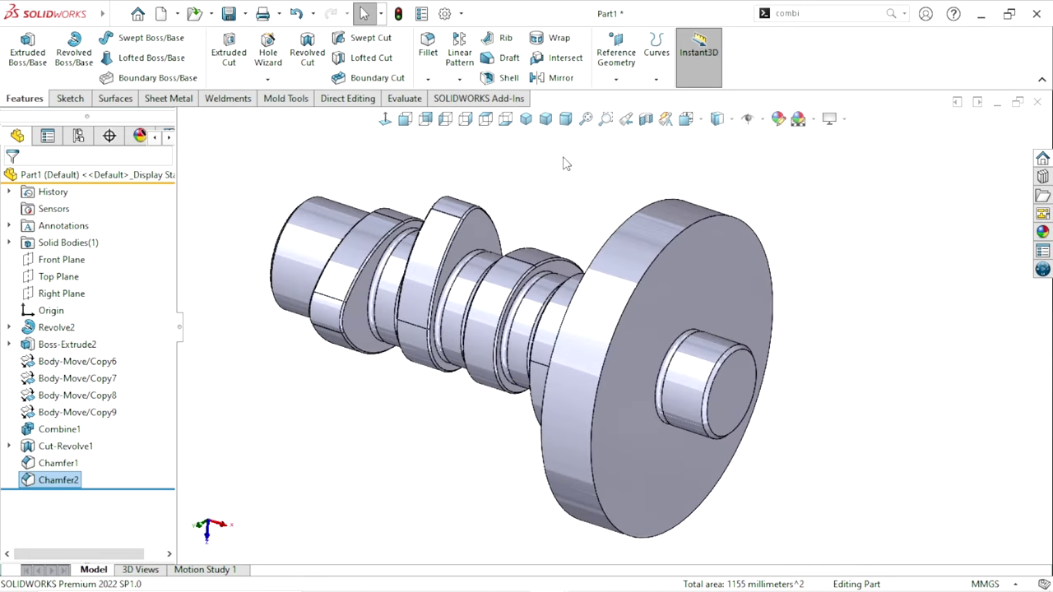
left_click(617, 80)
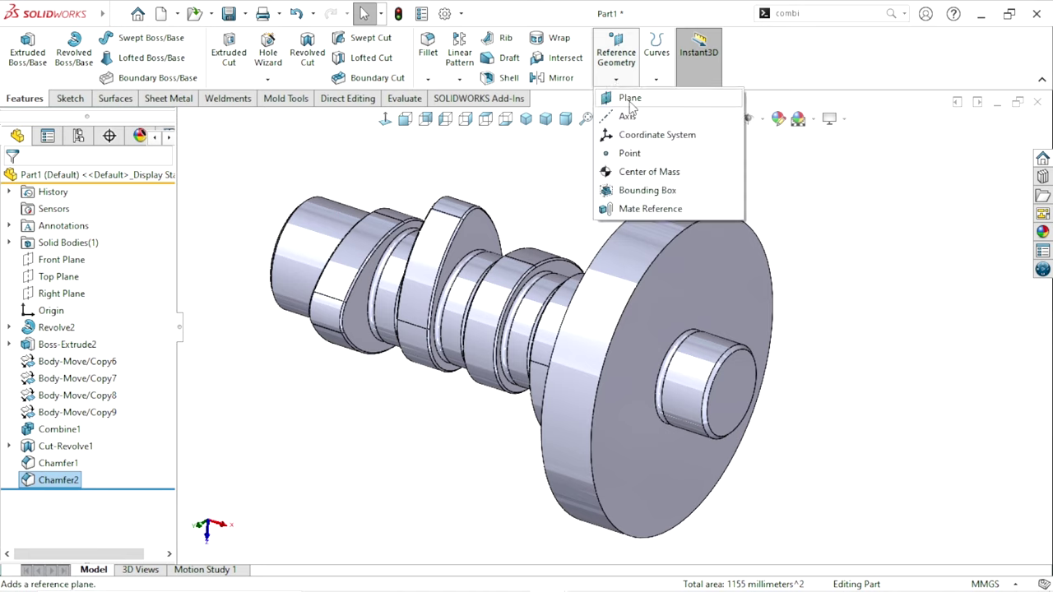
left_click(629, 98)
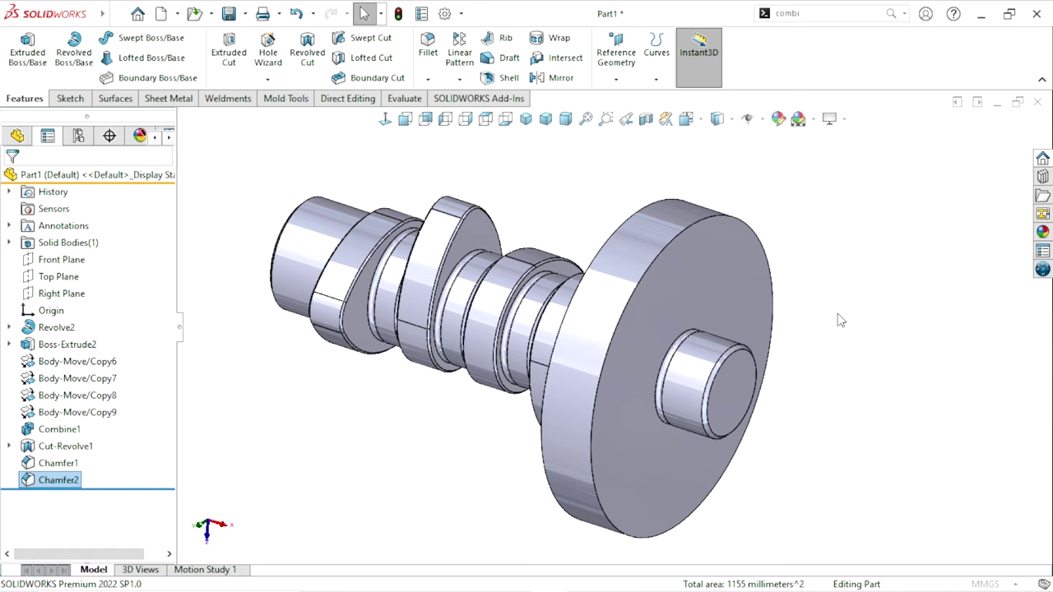
- Use both flange faces as references to create the mid plane Plane1
left_click(703, 287)
middle_click_drag(606, 326, 693, 249)
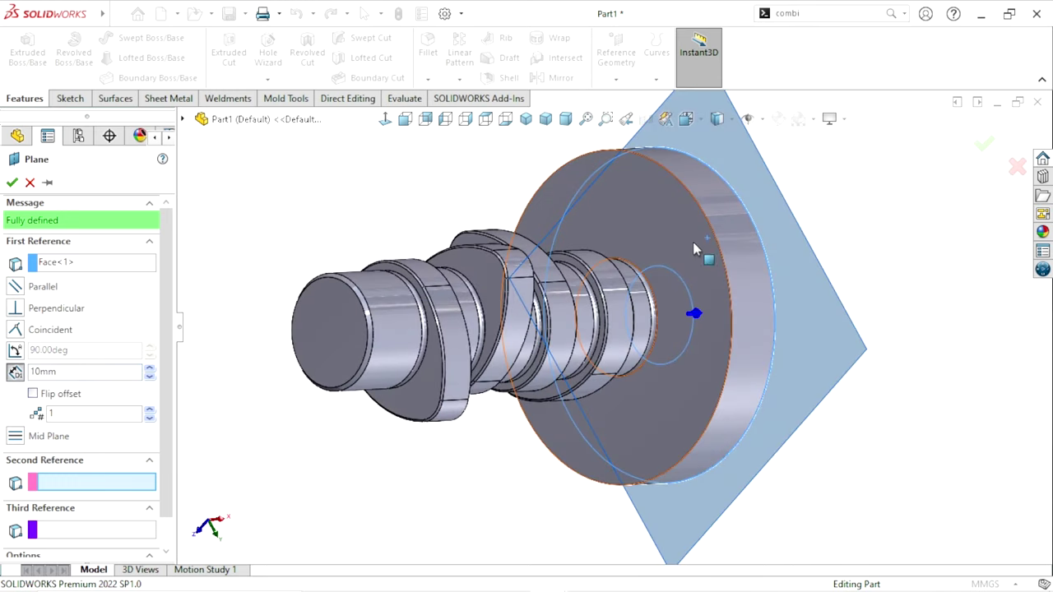
left_click(633, 214)
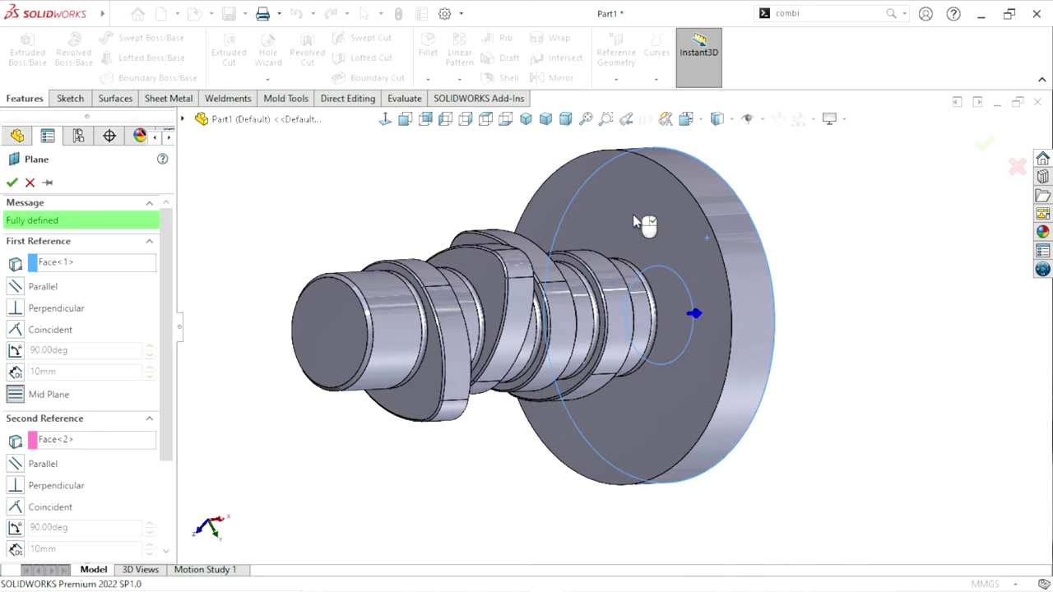
middle_click_drag(858, 422, 786, 409)
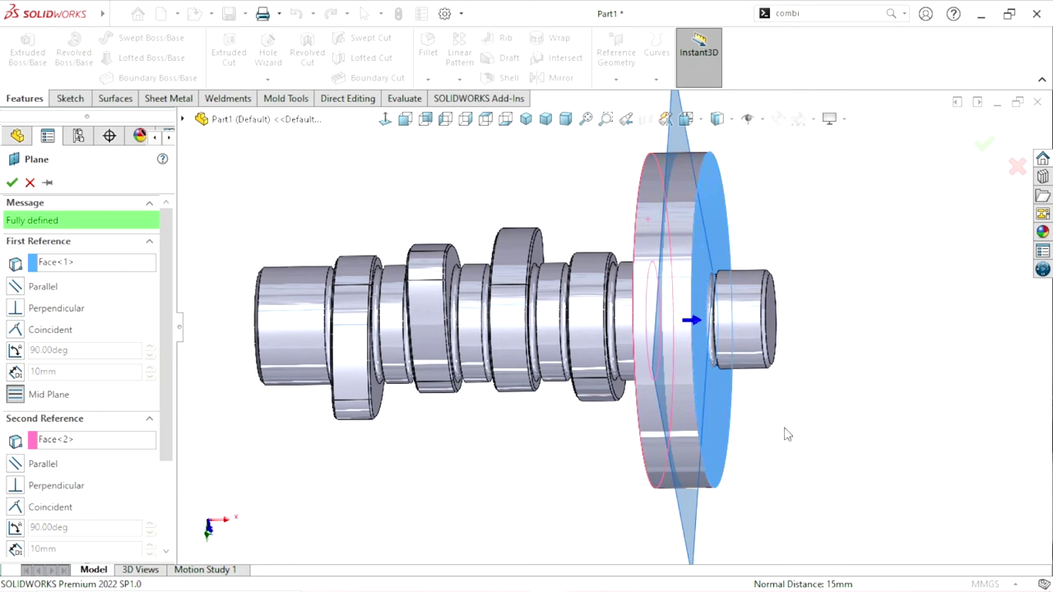
left_click(12, 182)
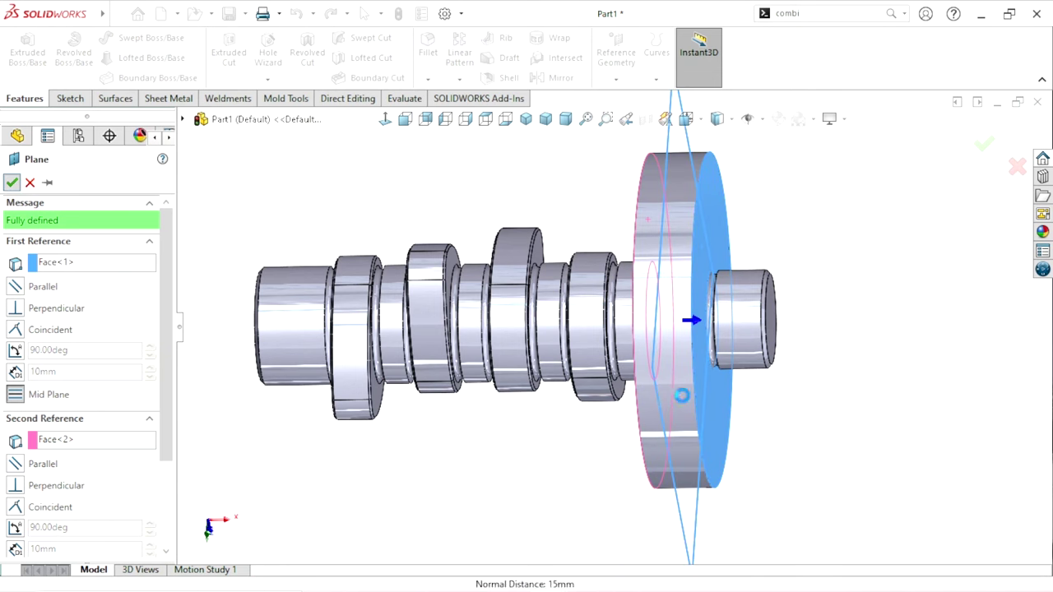
scroll(650, 426, "up", 3)
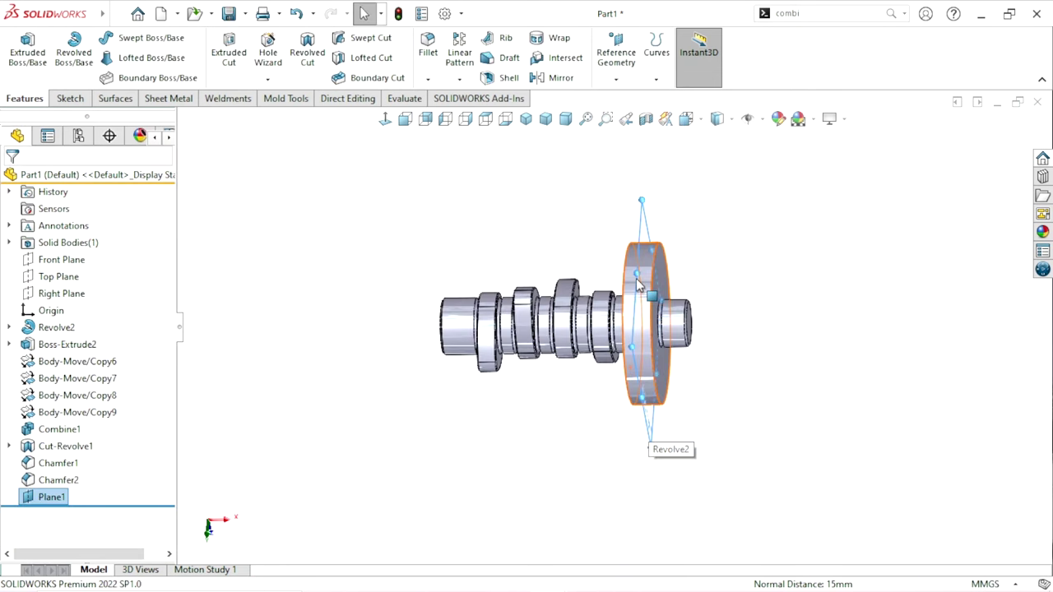
mouse_move(650, 426)
middle_mouse_down()
mouse_move(829, 336)
mouse_move(705, 313)
mouse_move(714, 395)
mouse_move(655, 414)
middle_mouse_up()
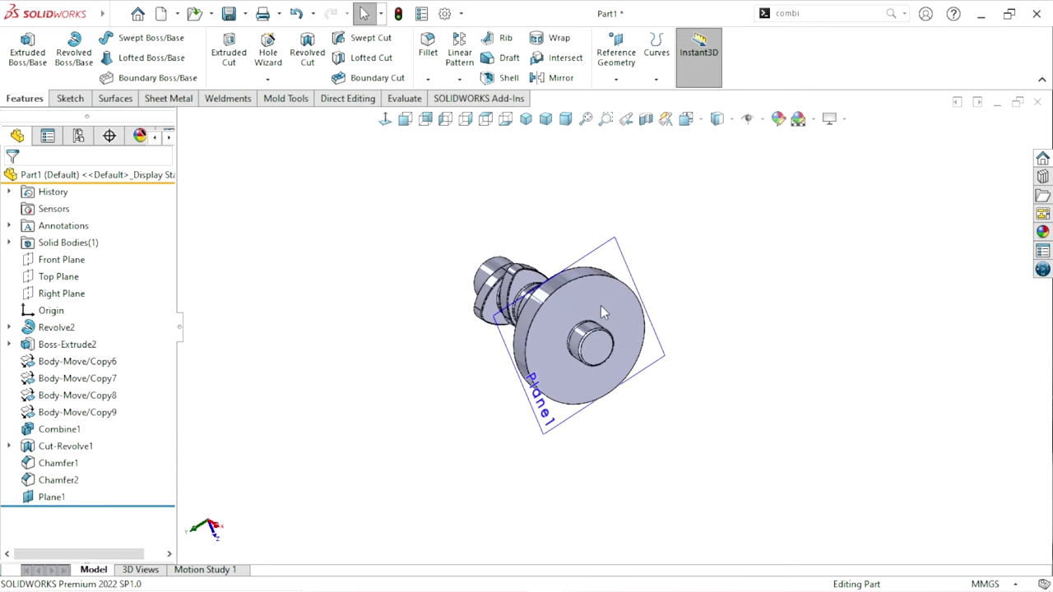
- Start Sketch6 on Top Plane and hide Plane1
scroll(601, 311, "down", 1)
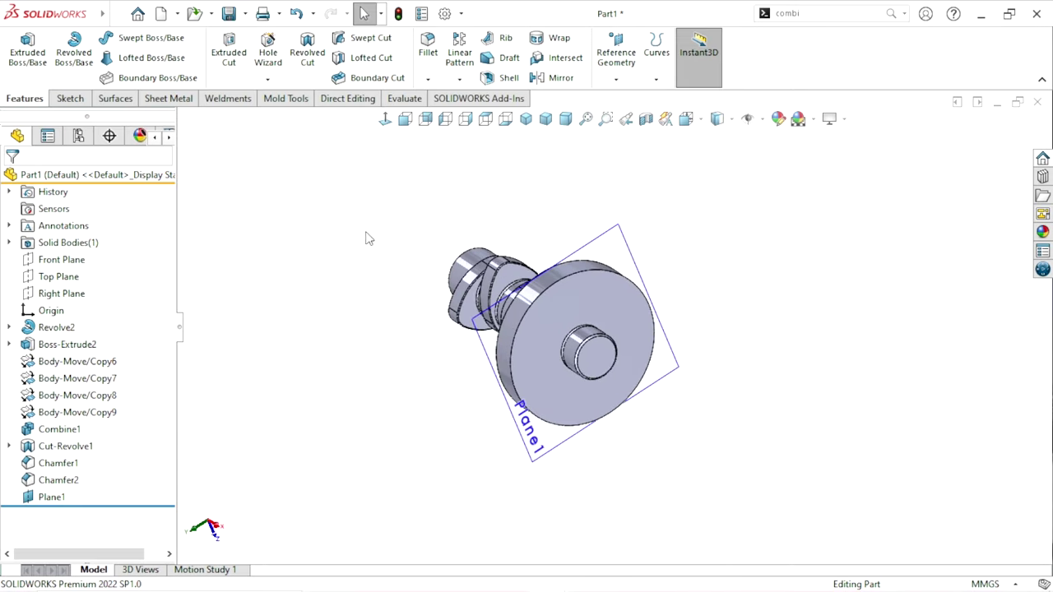
left_click(57, 277)
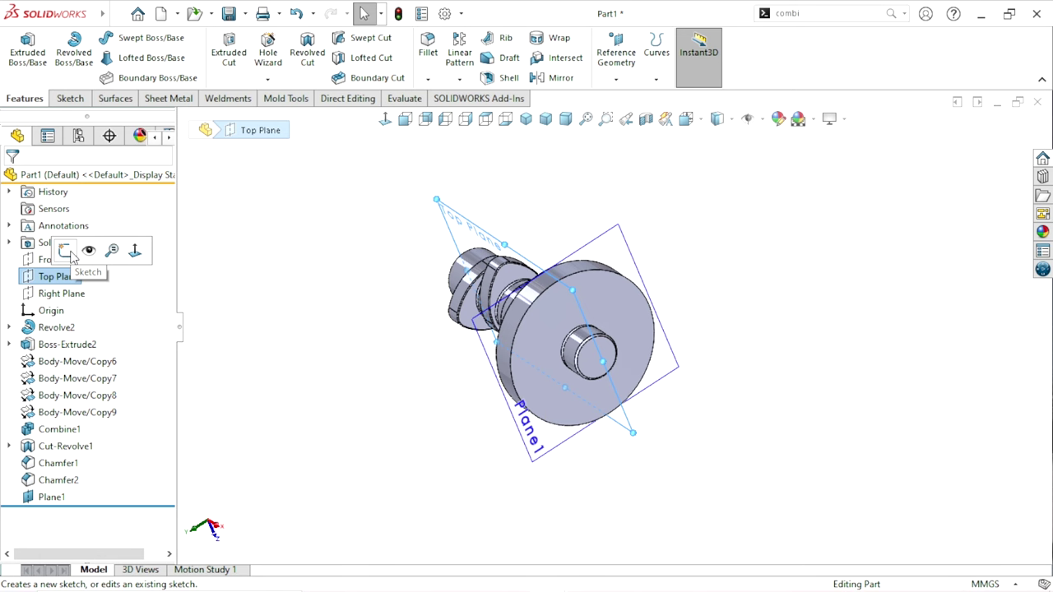
left_click(65, 251)
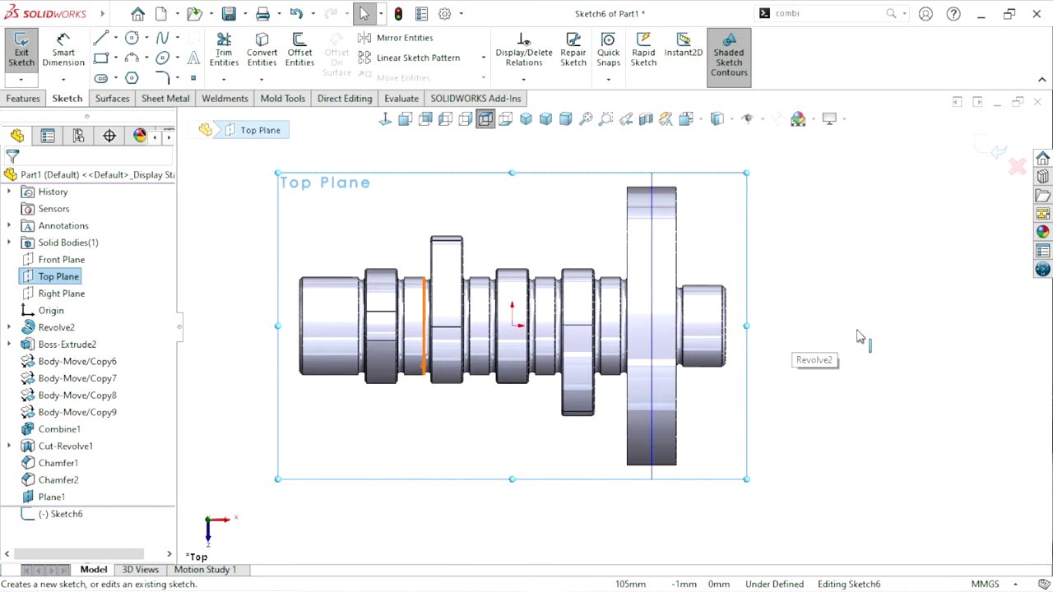
left_click(51, 498)
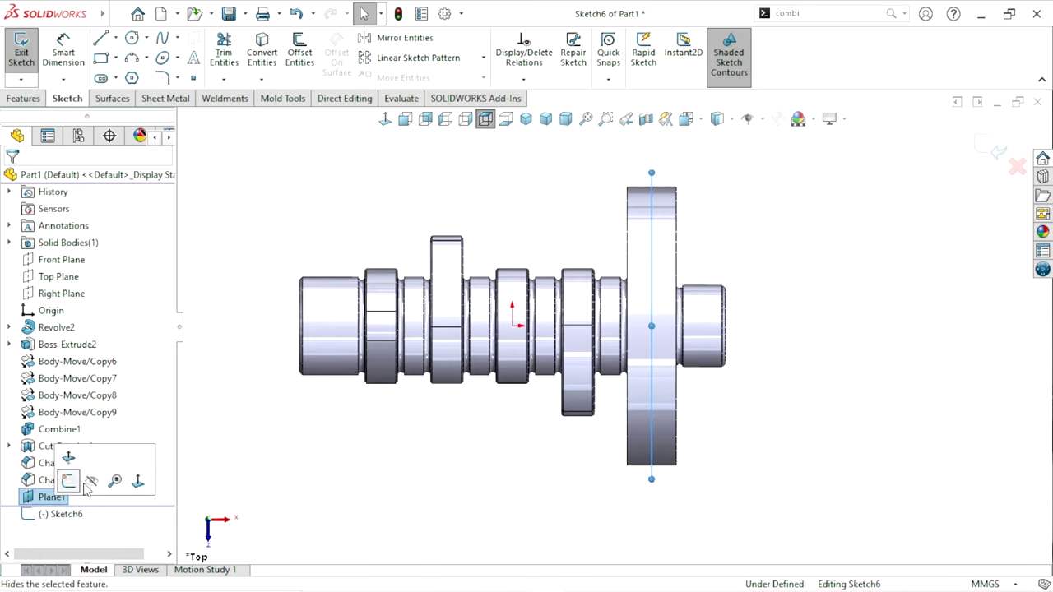
left_click(91, 481)
scroll(649, 403, "down", 2)
scroll(727, 367, "up", 2)
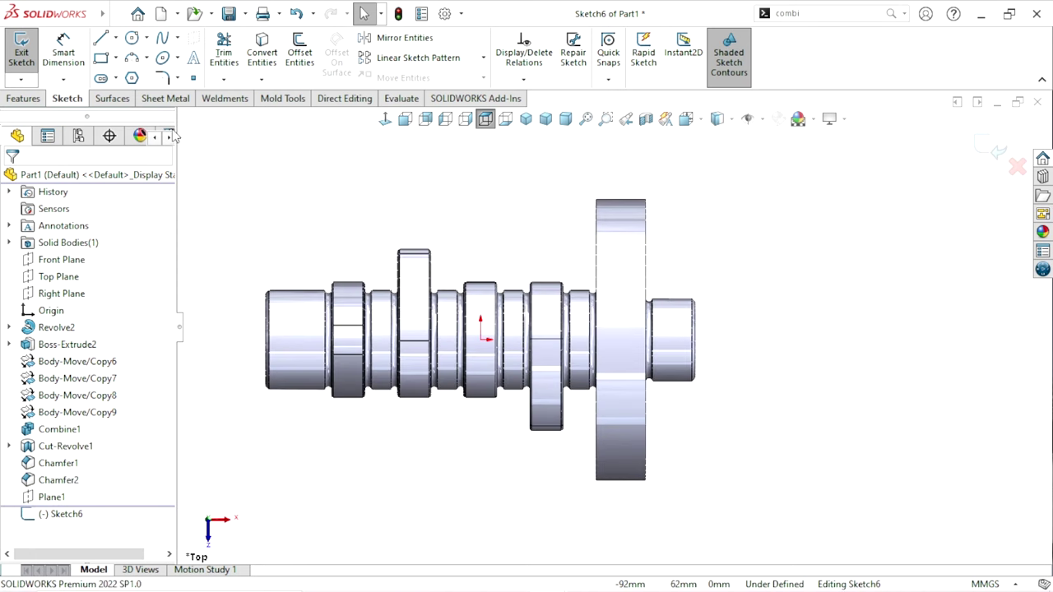
- Draw a horizontal centerline across the flange width
left_click(117, 38)
left_click(139, 73)
scroll(684, 341, "down", 2)
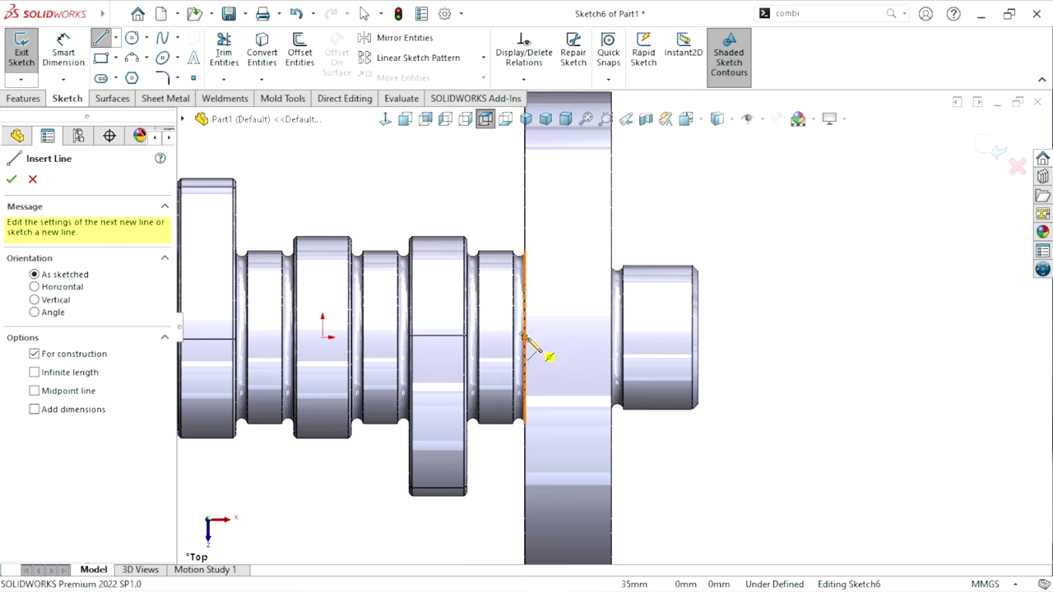
left_click_drag(524, 337, 611, 338)
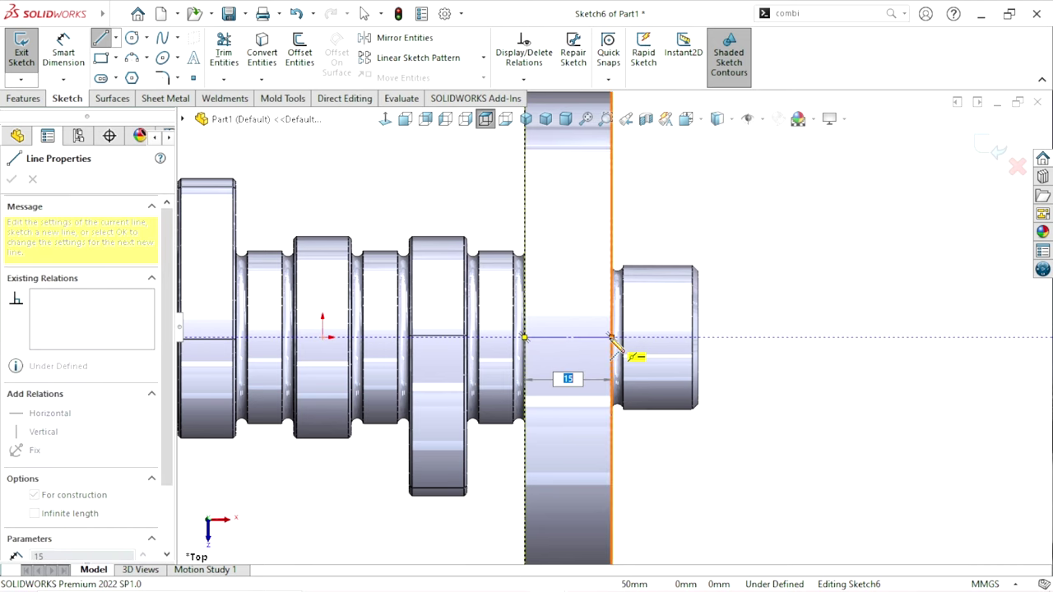
right_click(752, 293)
left_click(787, 307)
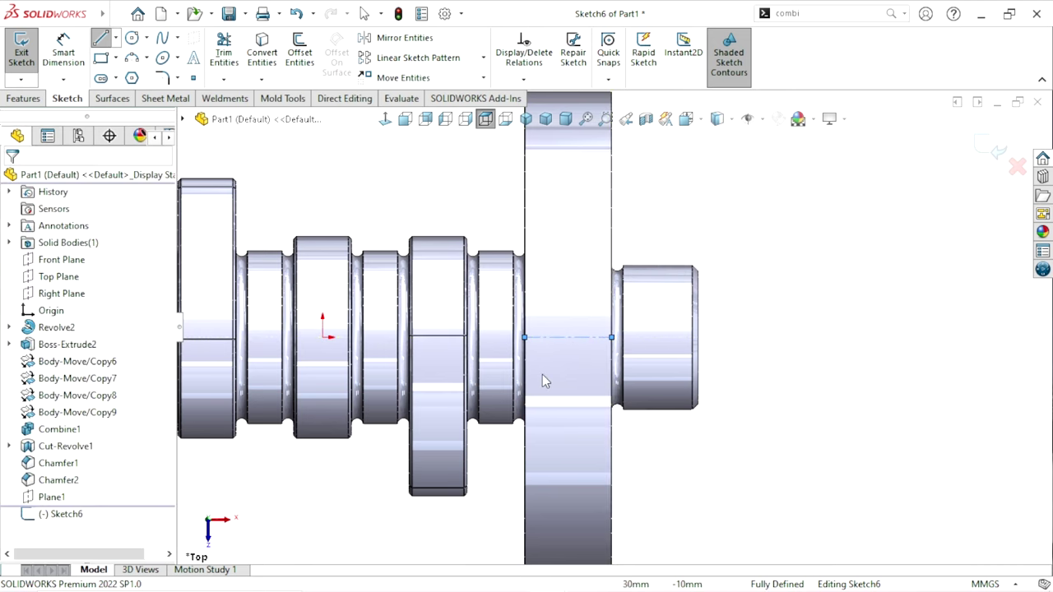
scroll(596, 280, "up", 1)
- Draw a diagonal line from the flange's left edge to its right edge
left_click(100, 38)
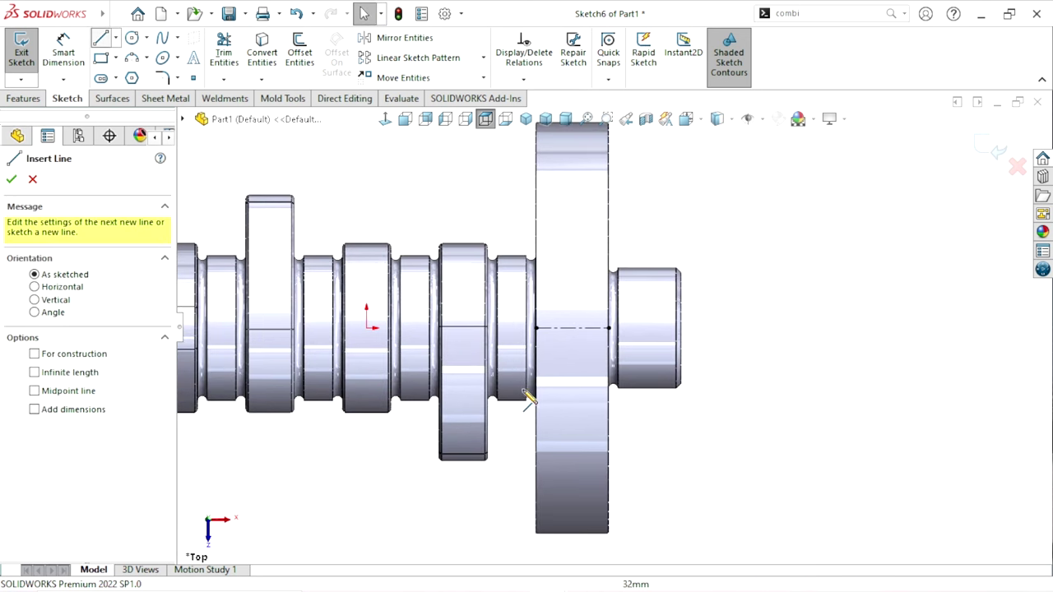
scroll(650, 365, "down", 3)
left_click(449, 359)
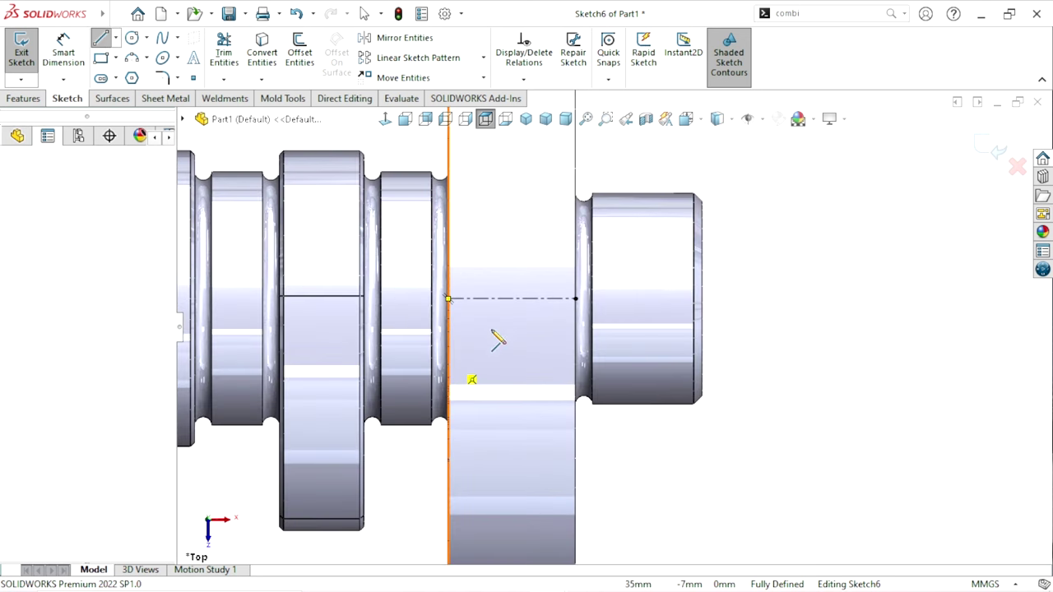
left_click(576, 255)
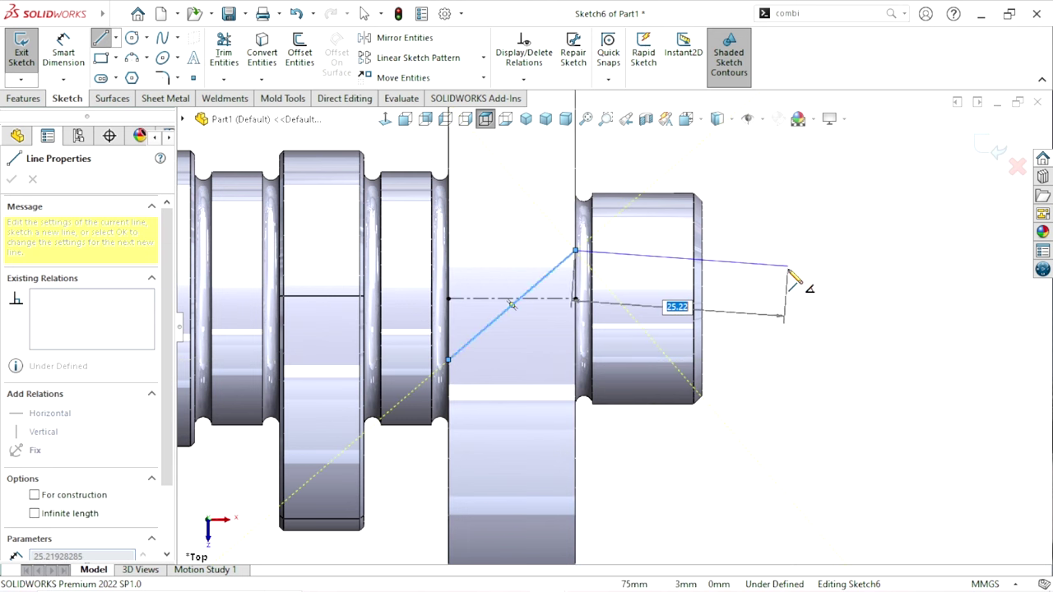
right_click(790, 277)
left_click(794, 280)
scroll(609, 333, "up", 1)
scroll(538, 365, "down", 2)
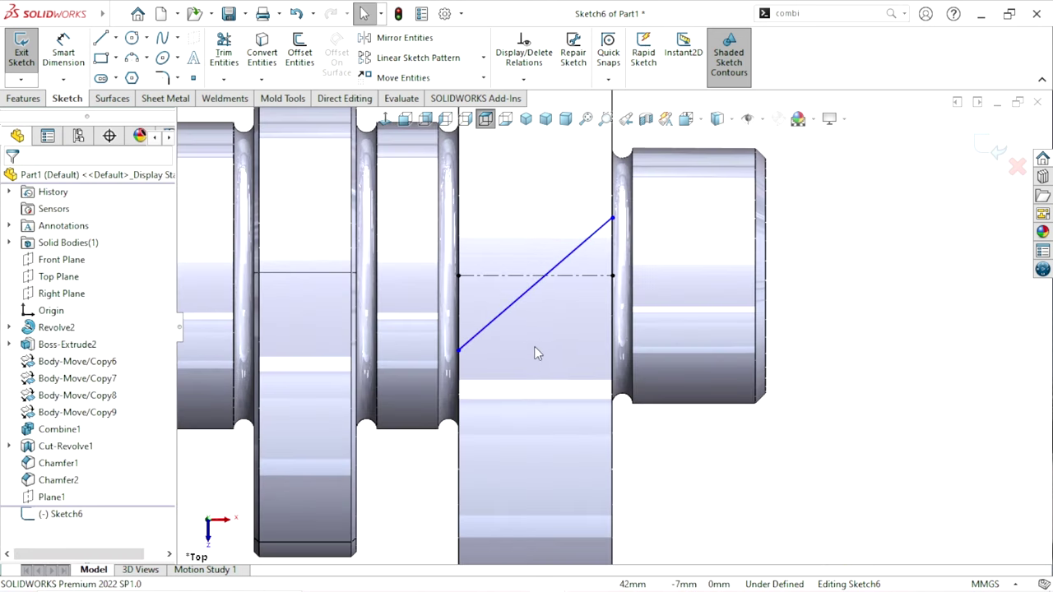
- Make the centerline's middle point the diagonal line's midpoint
left_click(536, 284)
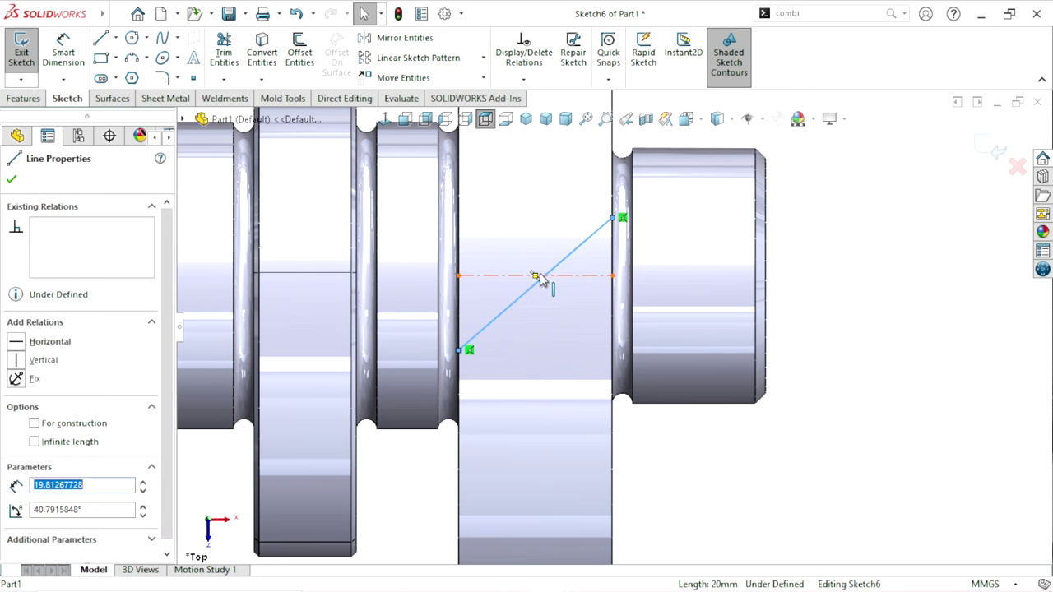
left_click(535, 276, "ctrl")
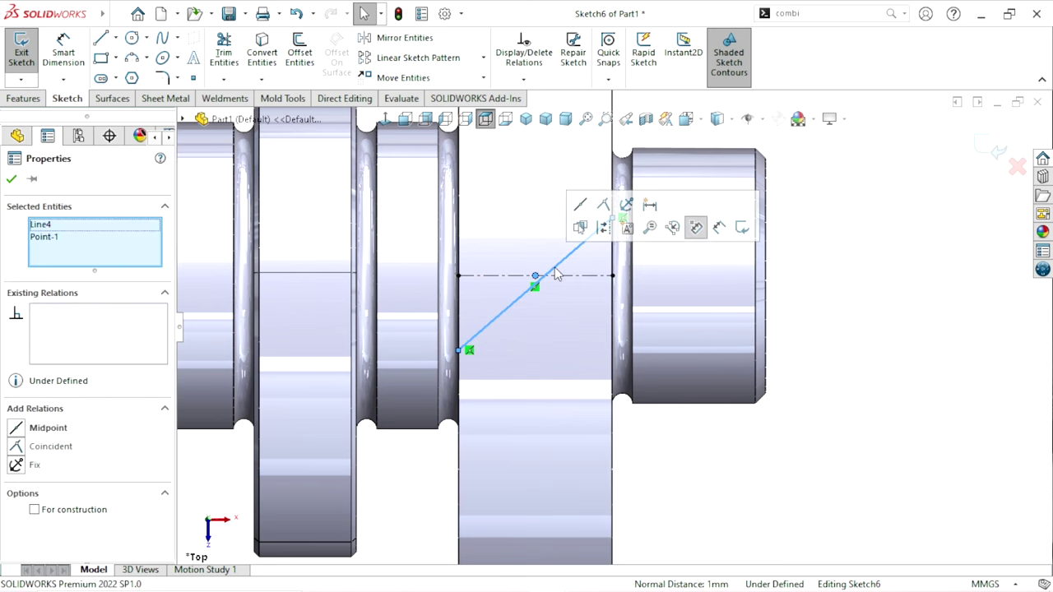
left_click(580, 205)
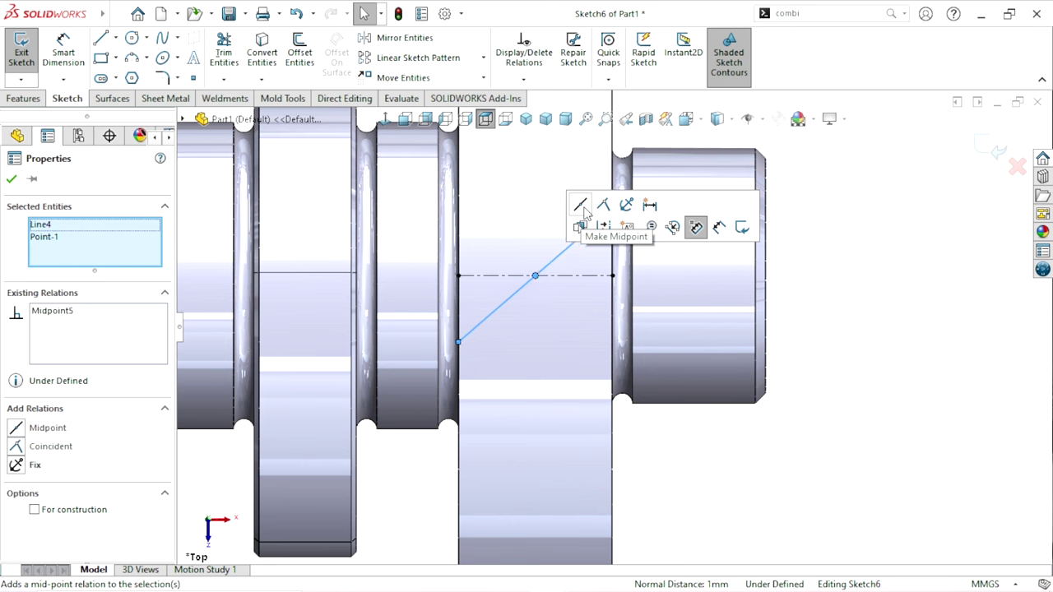
left_click(836, 410)
- Dimension the angle between the diagonal line and centerline to 30°
key("d")
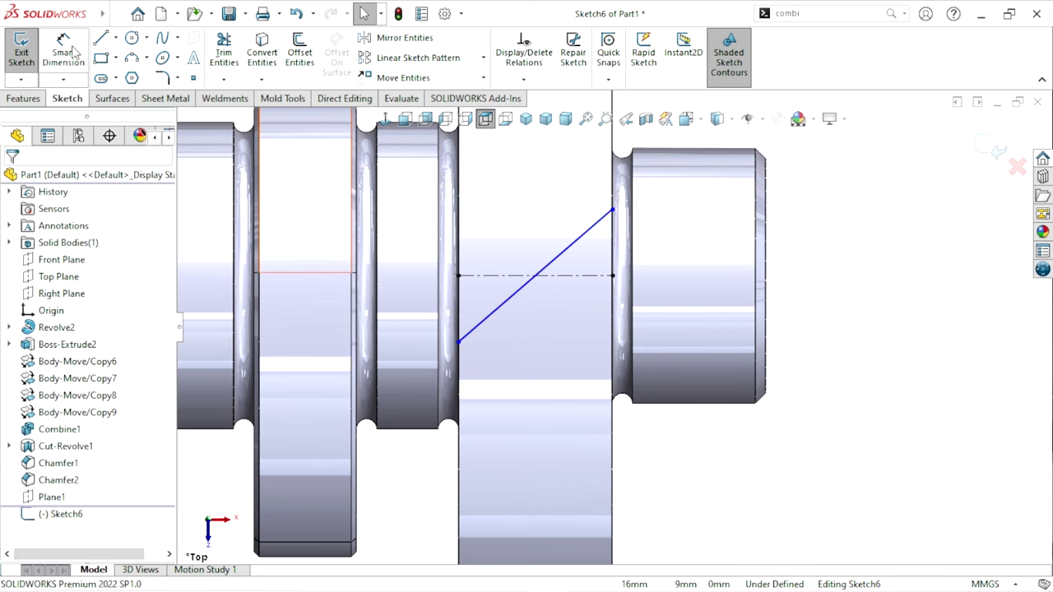
left_click(588, 238)
left_click(591, 276)
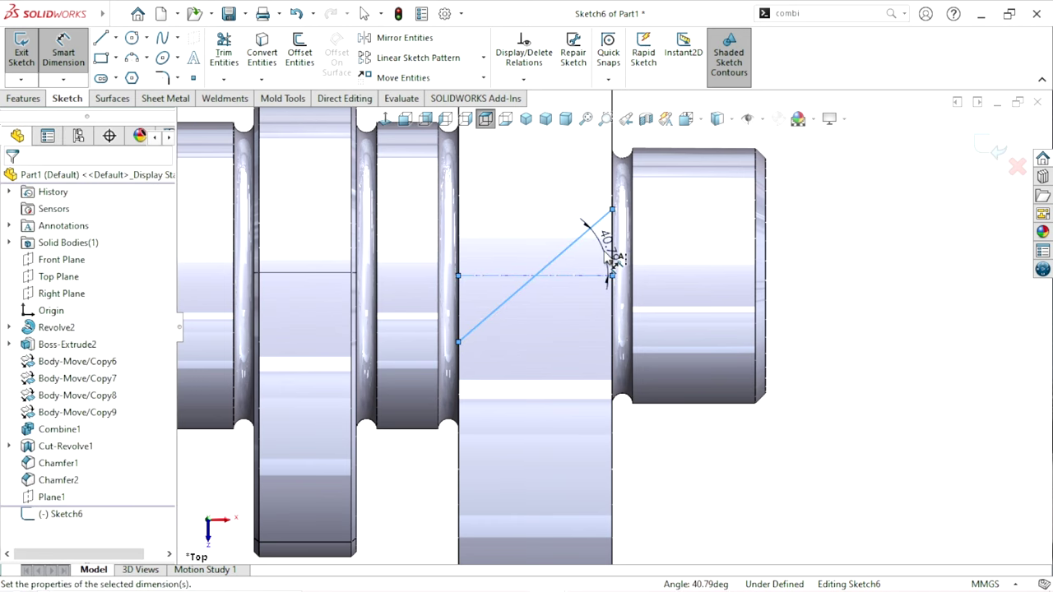
left_click(609, 259)
type("30")
key("Return")
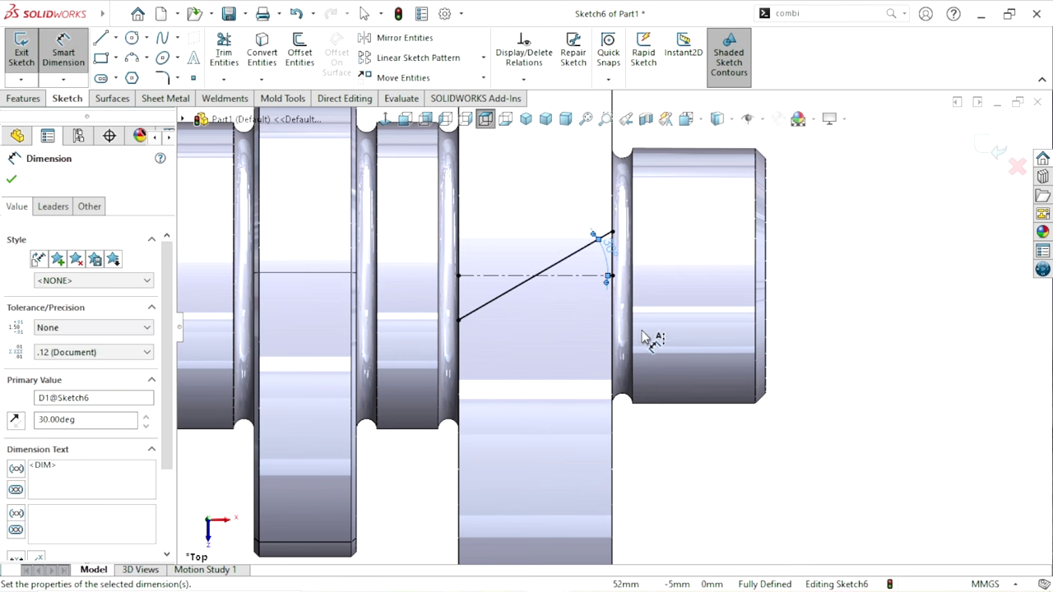
scroll(609, 329, "up", 3)
scroll(493, 311, "up", 2)
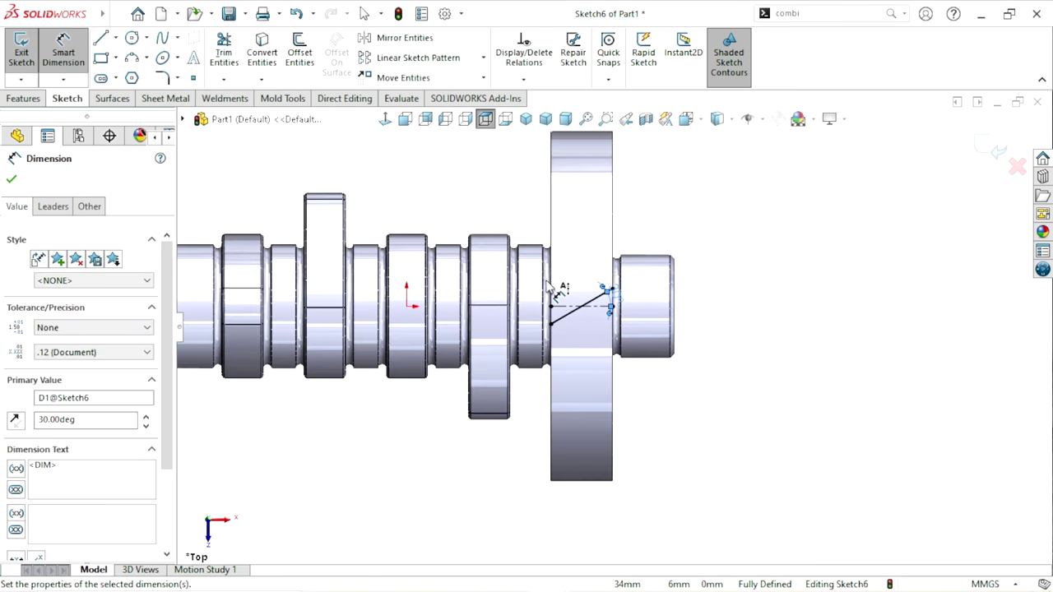
scroll(549, 288, "down", 1)
left_click(9, 179)
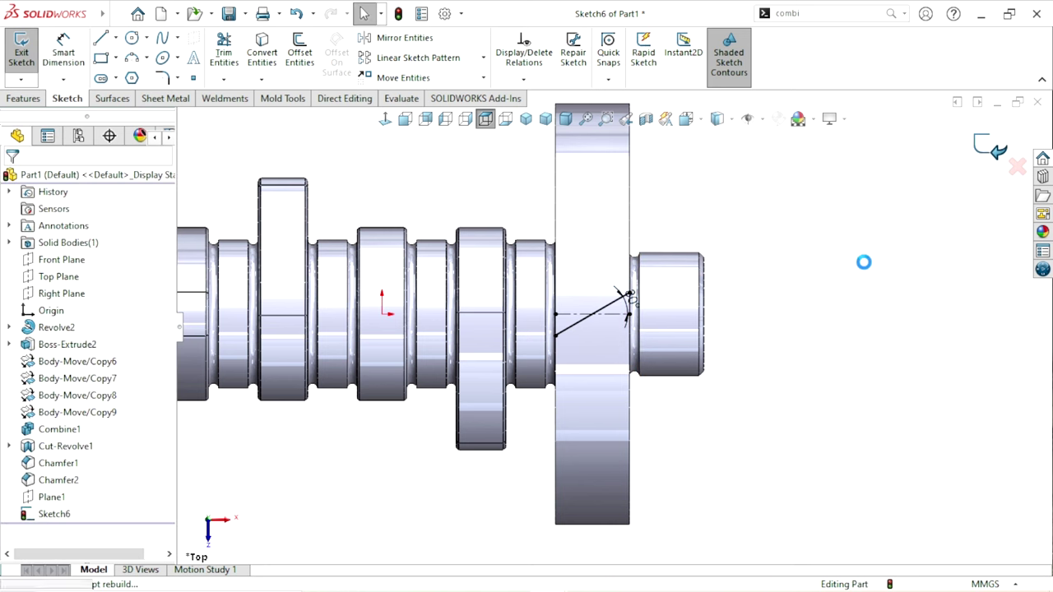
- Exit Sketch6 and orbit the model into a tilted 3D view
key("ctrl+b")
scroll(502, 320, "up", 3)
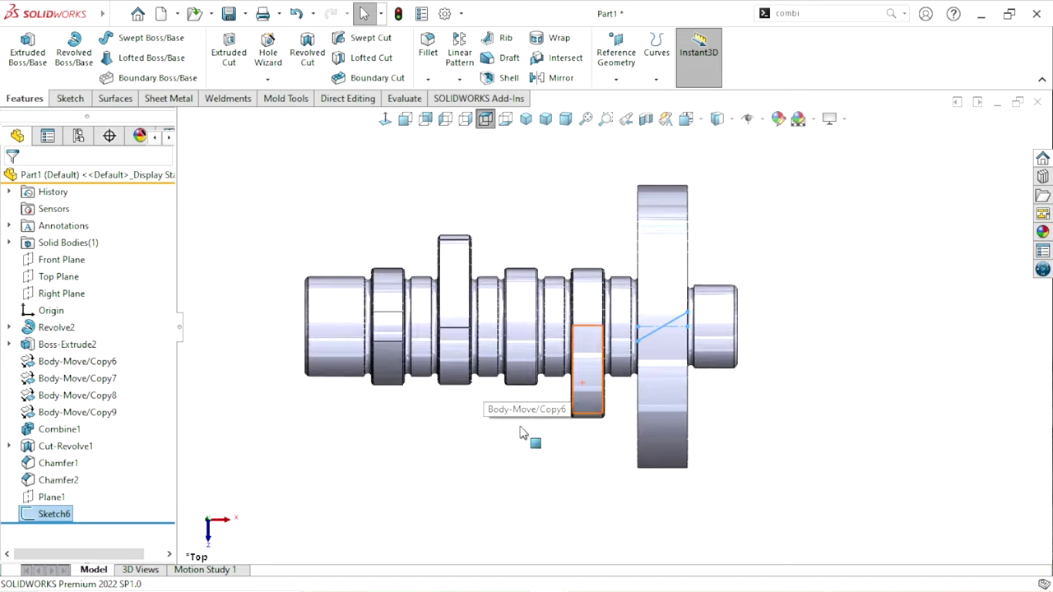
middle_click_drag(530, 438, 500, 228)
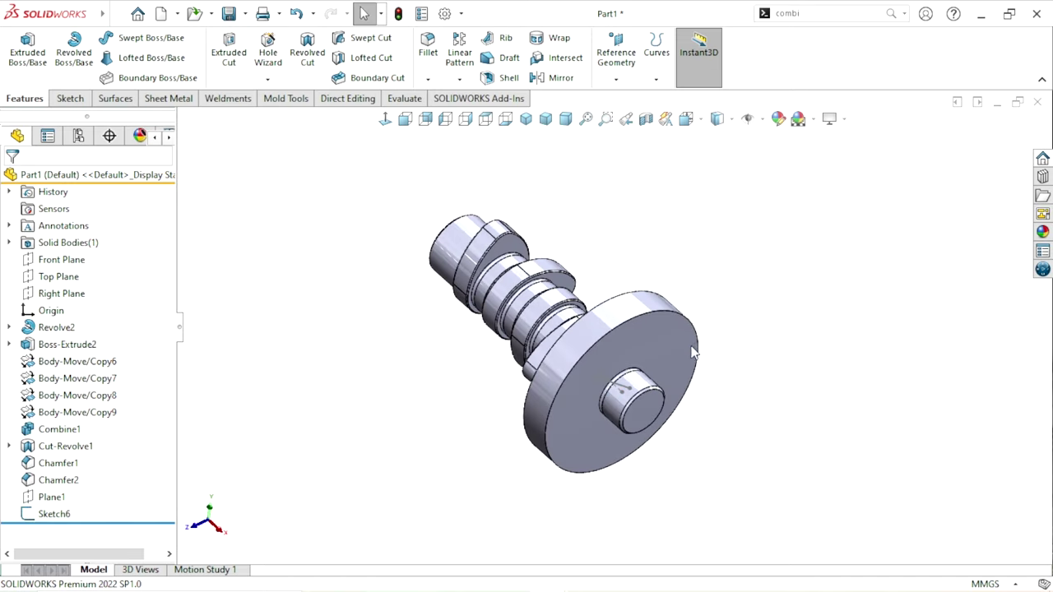
middle_click_drag(751, 275, 789, 354)
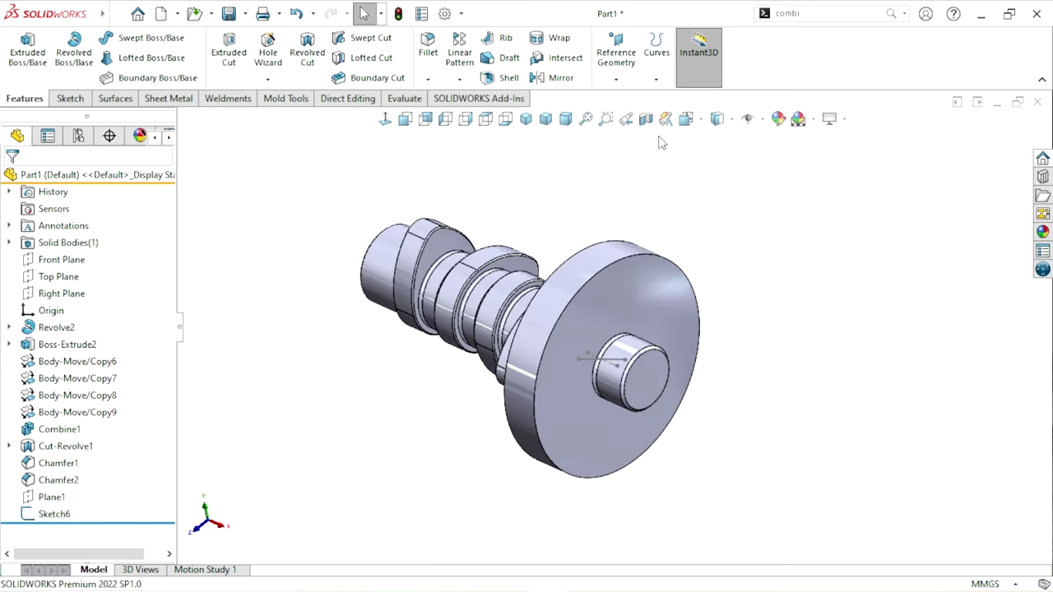
left_click(664, 84)
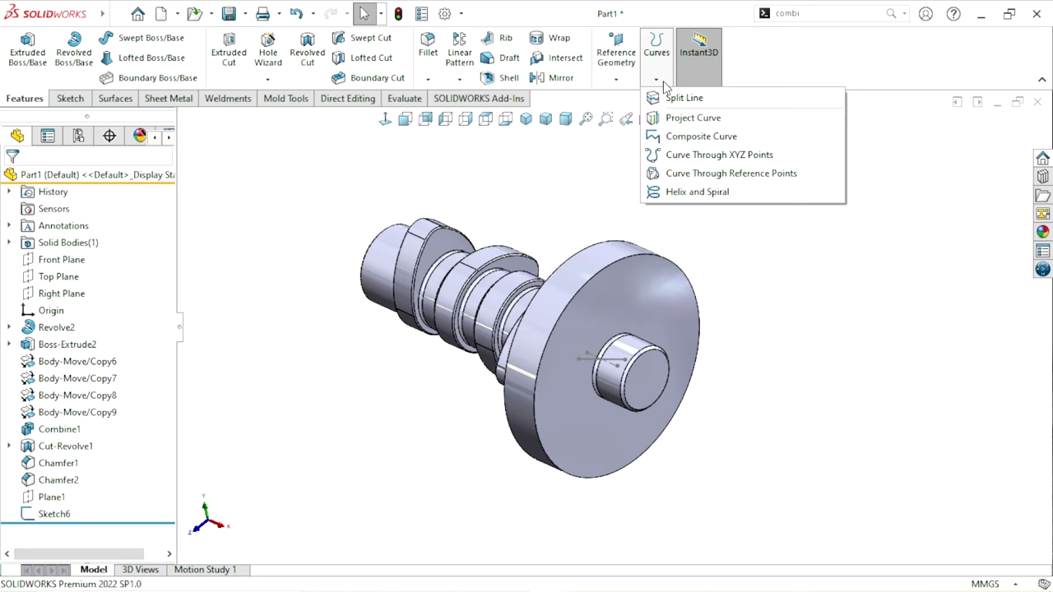
left_click(676, 118)
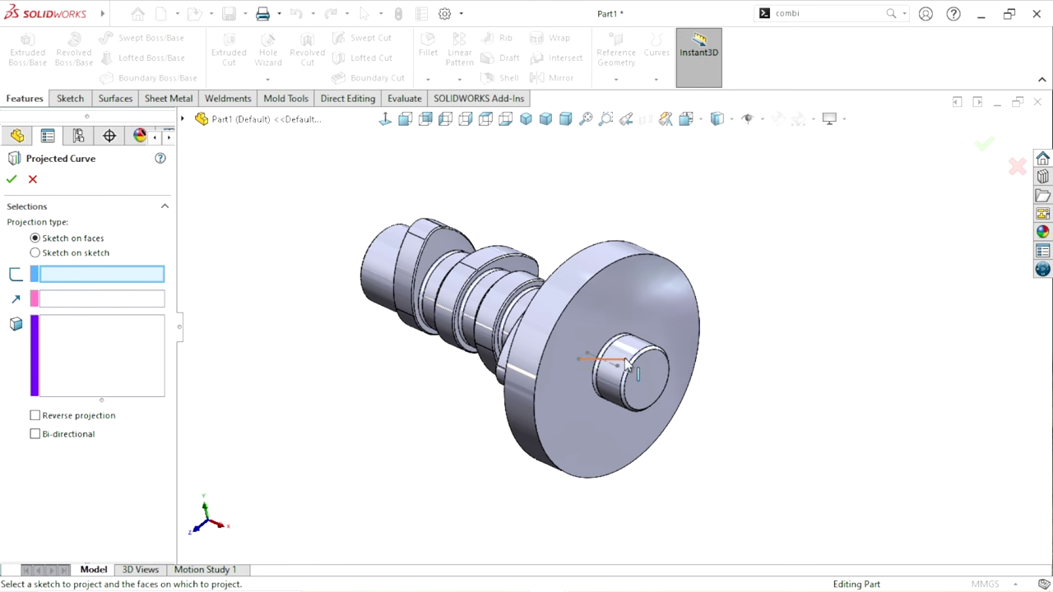
scroll(629, 367, "down", 2)
scroll(634, 369, "down", 2)
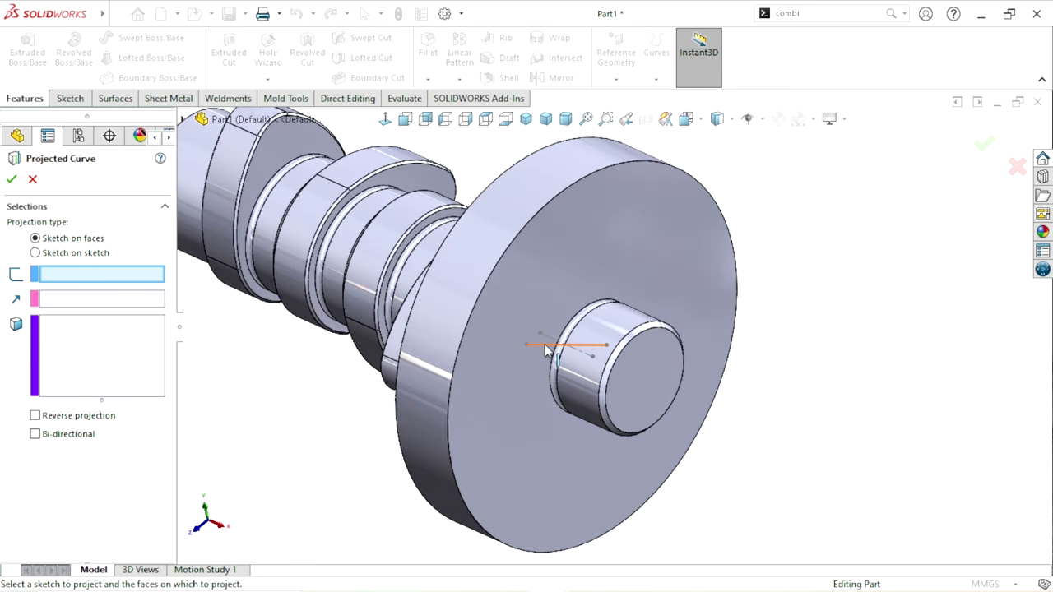
left_click(548, 350)
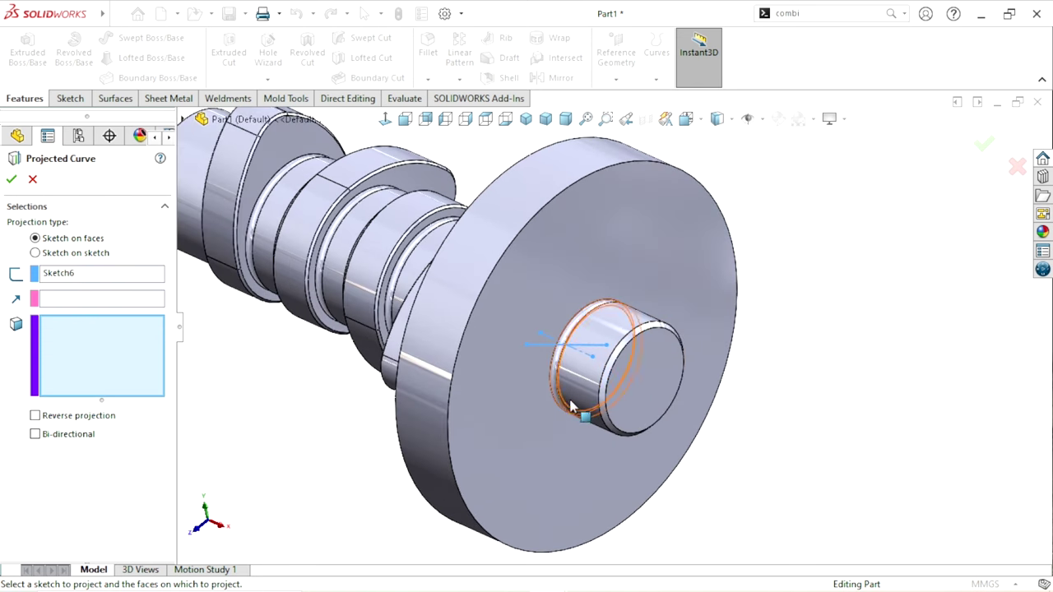
scroll(634, 370, "up", 2)
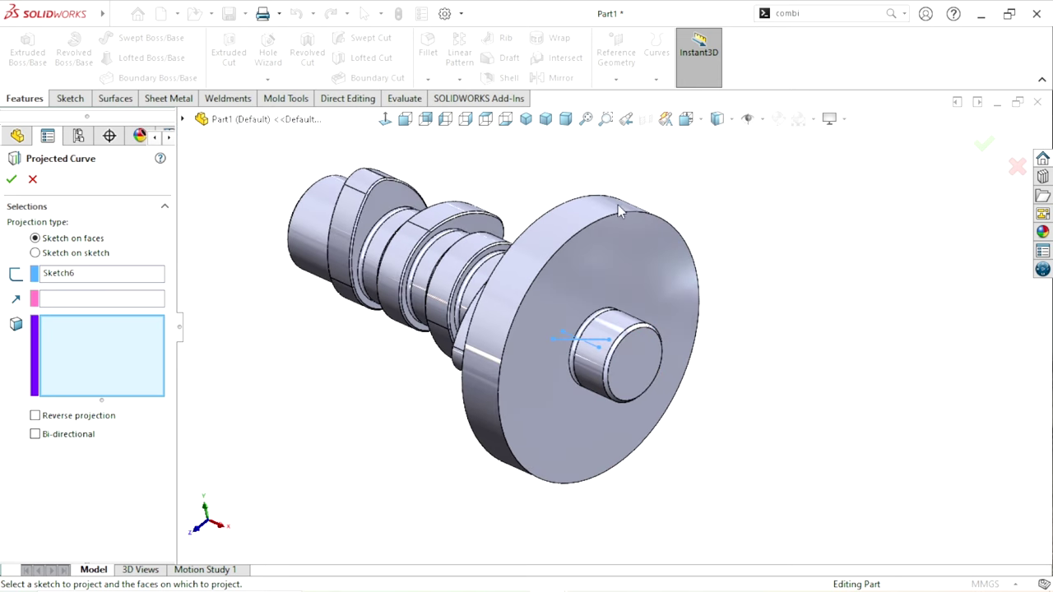
left_click(574, 224)
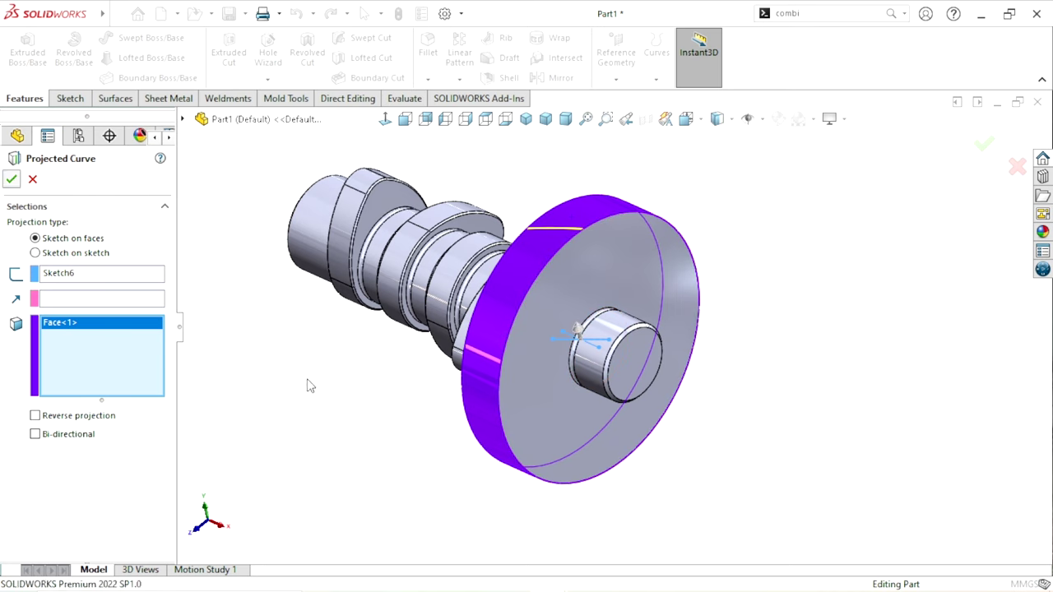
key("Return")
scroll(582, 302, "up", 3)
scroll(593, 306, "down", 3)
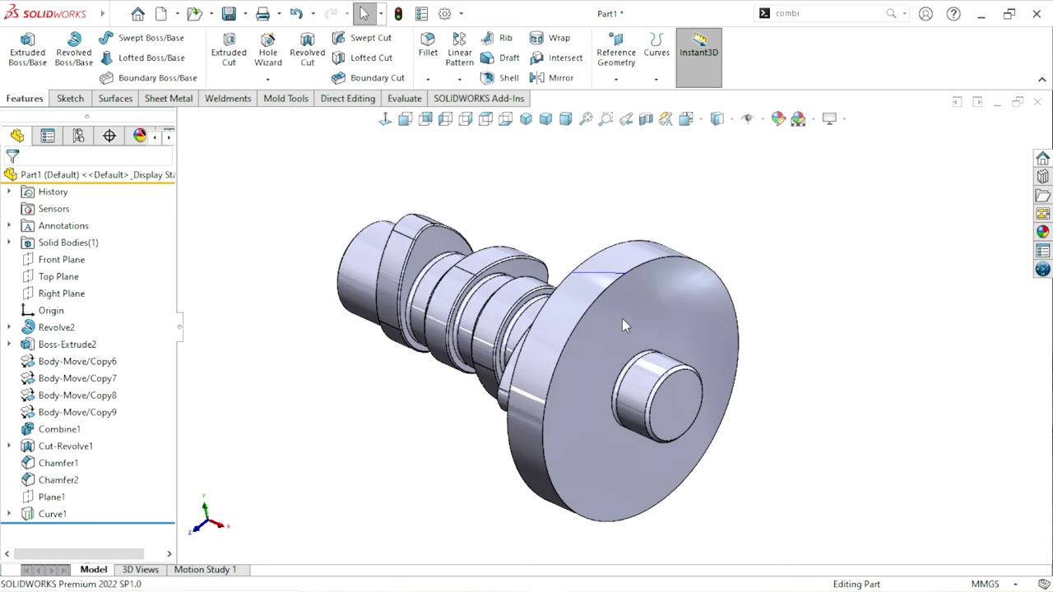
middle_click_drag(622, 319, 664, 344)
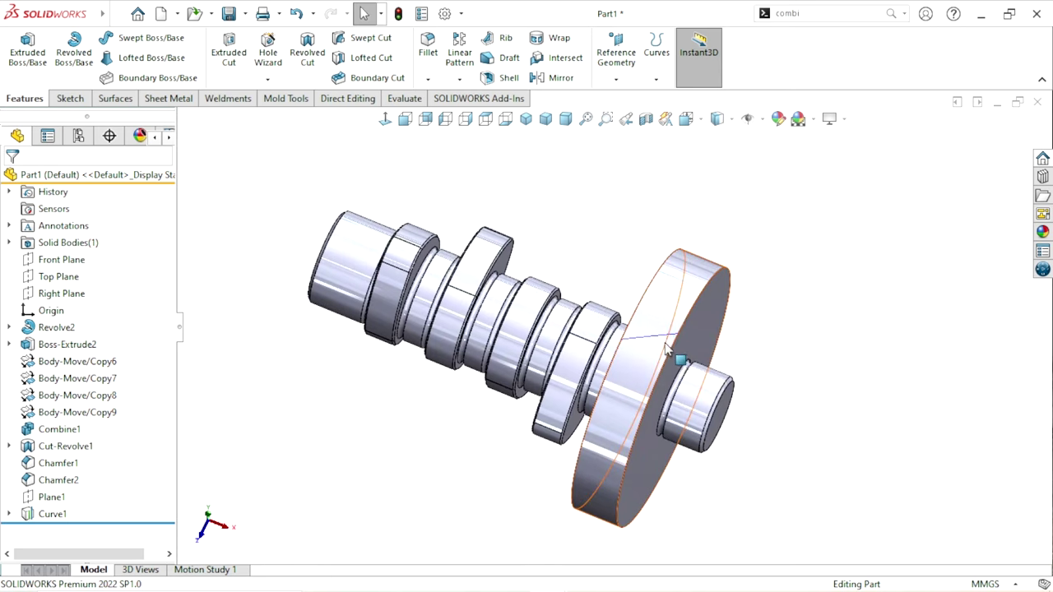
scroll(671, 362, "up", 3)
middle_click_drag(679, 379, 694, 409)
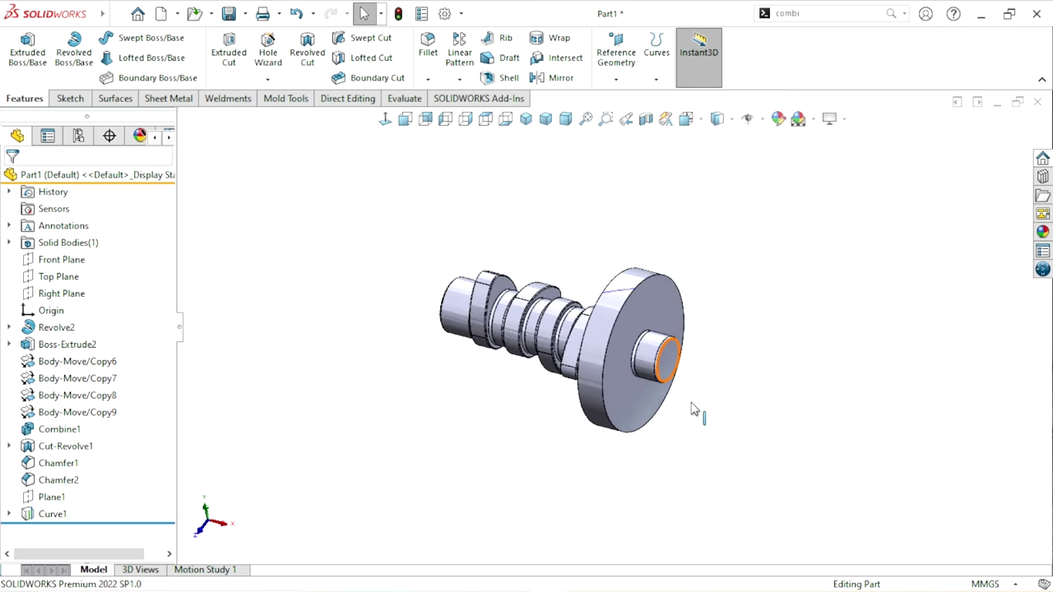
scroll(751, 373, "down", 2)
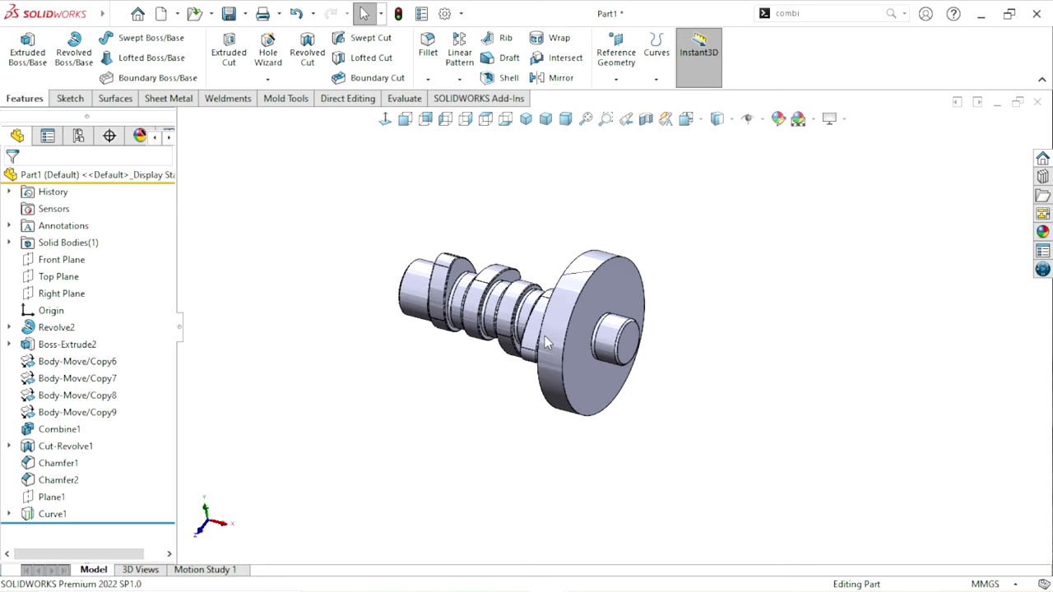
scroll(715, 407, "up", 1)
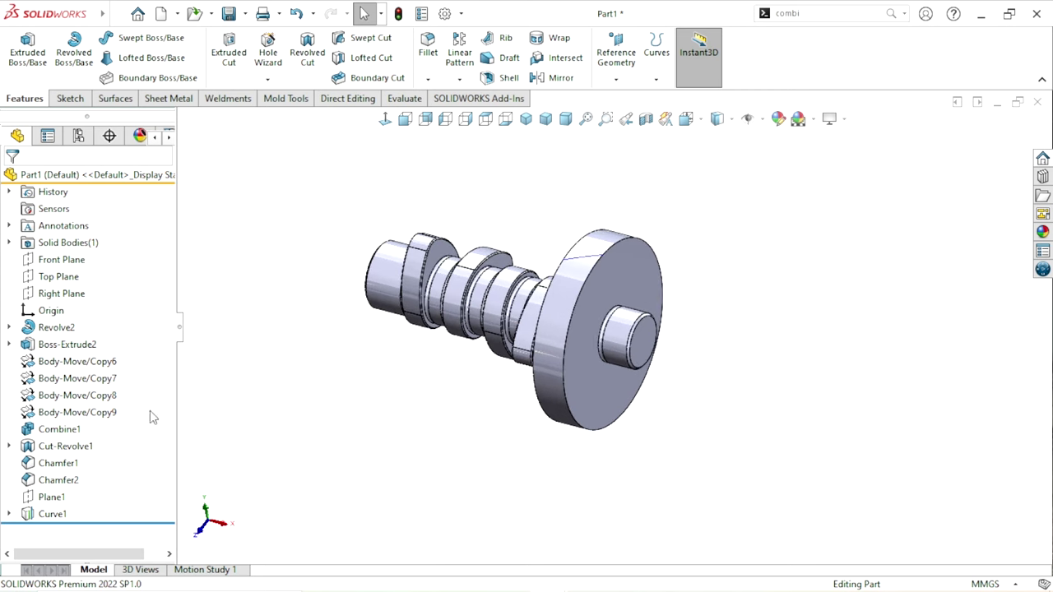
- Start a sketch on Plane1 with a circle from the origin to the flange's outer edge
left_click(51, 497)
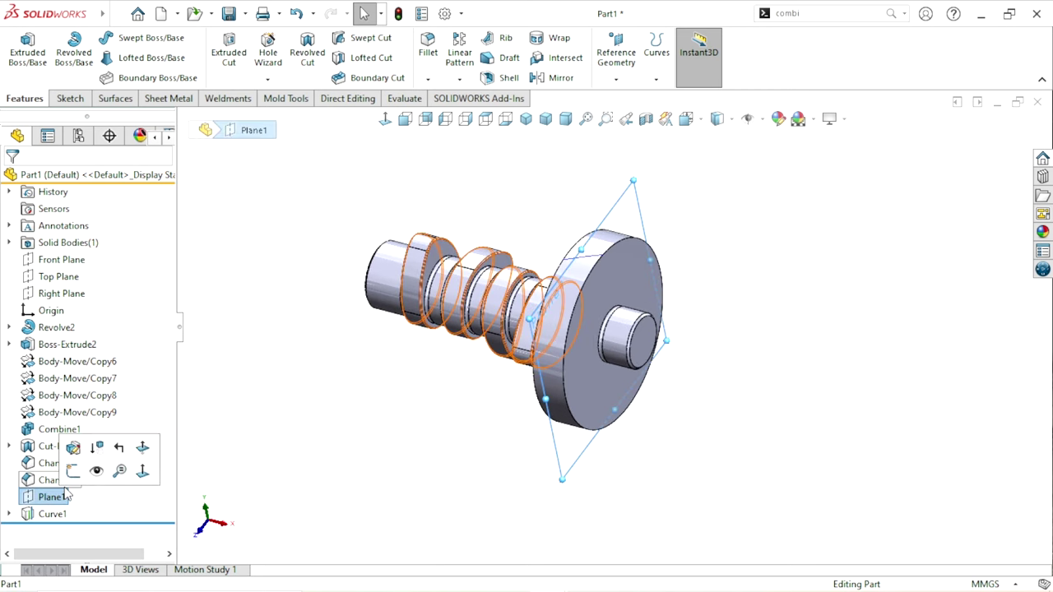
left_click(74, 472)
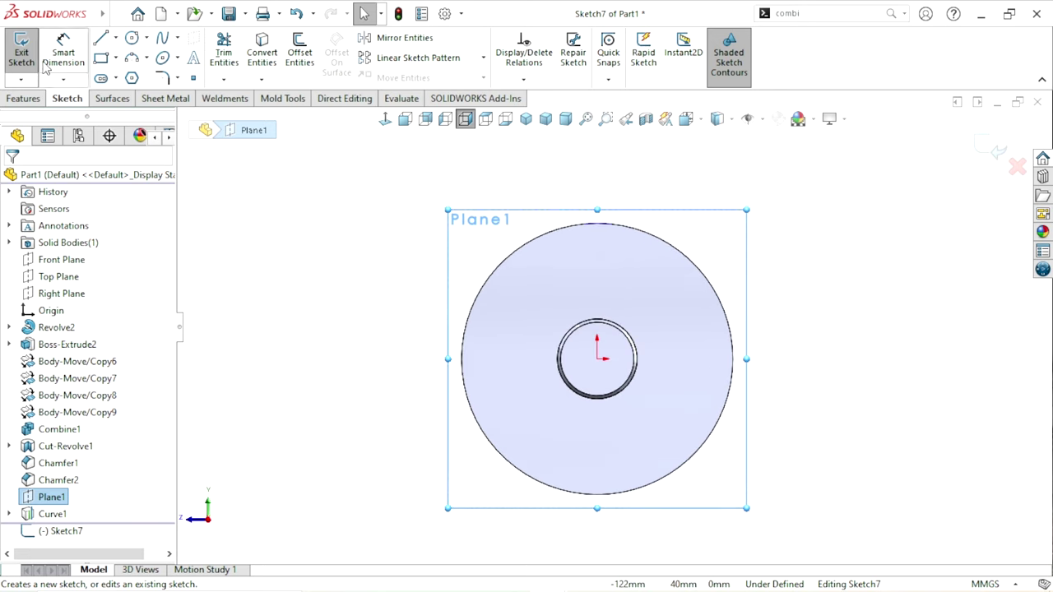
key("Escape")
left_click(132, 37)
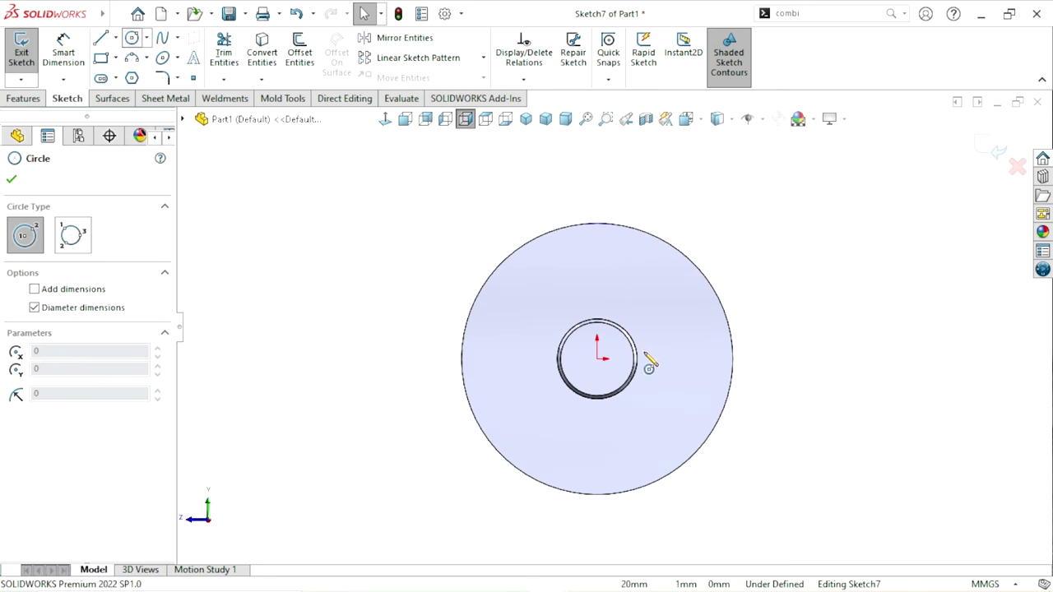
left_click(597, 359)
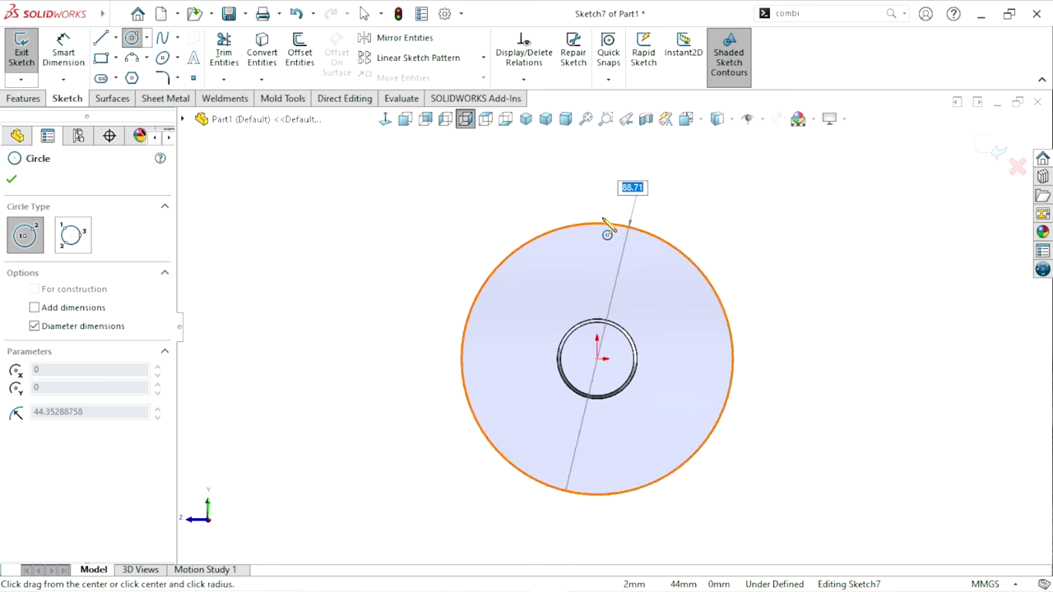
left_click(607, 227)
right_click(789, 284)
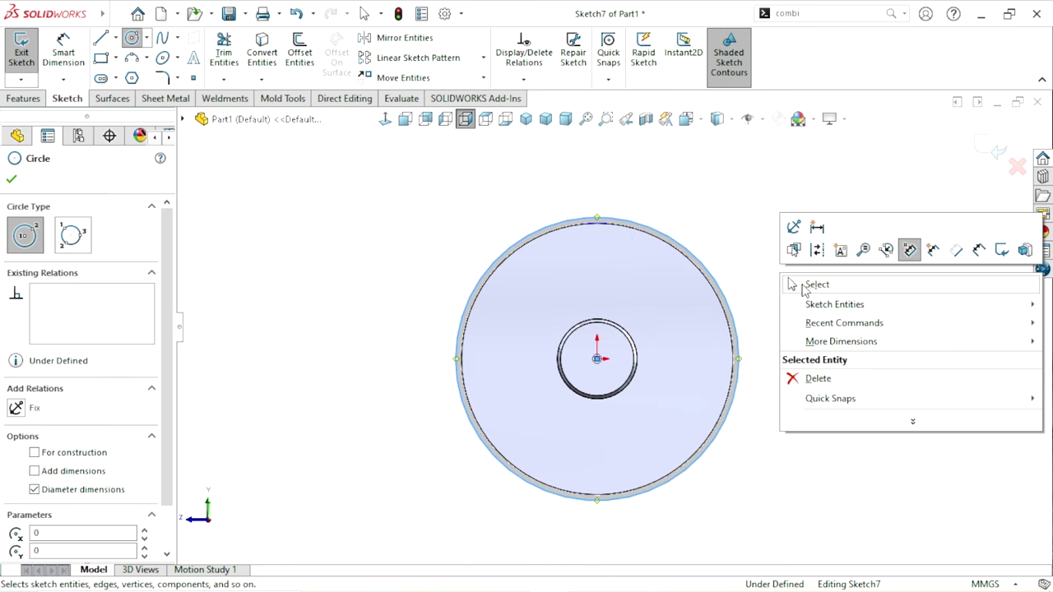
left_click(794, 284)
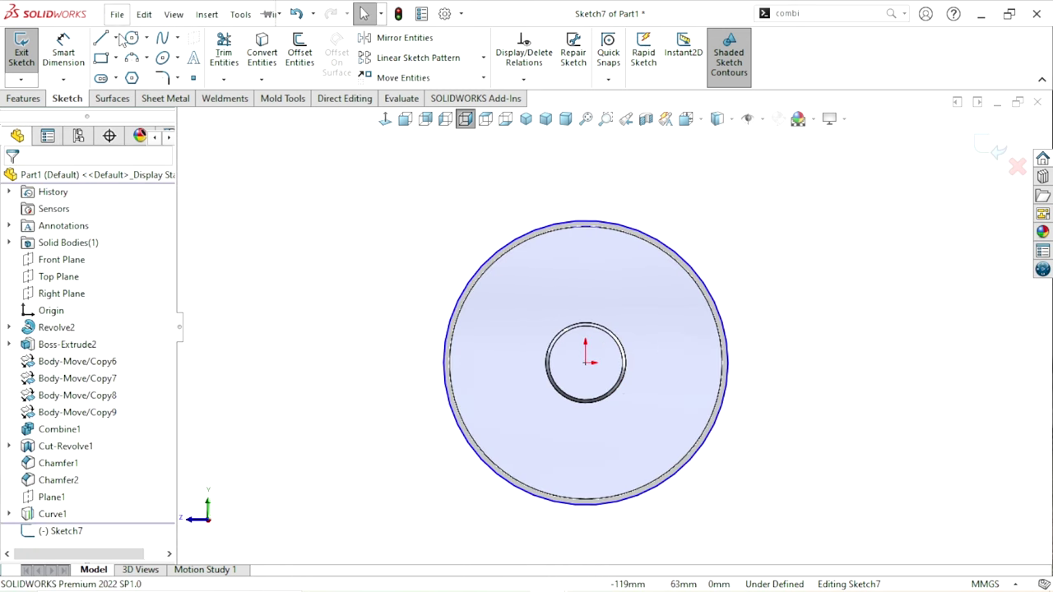
- Draw a vertical centerline from the circle's top down to the centre
key("ctrl+n")
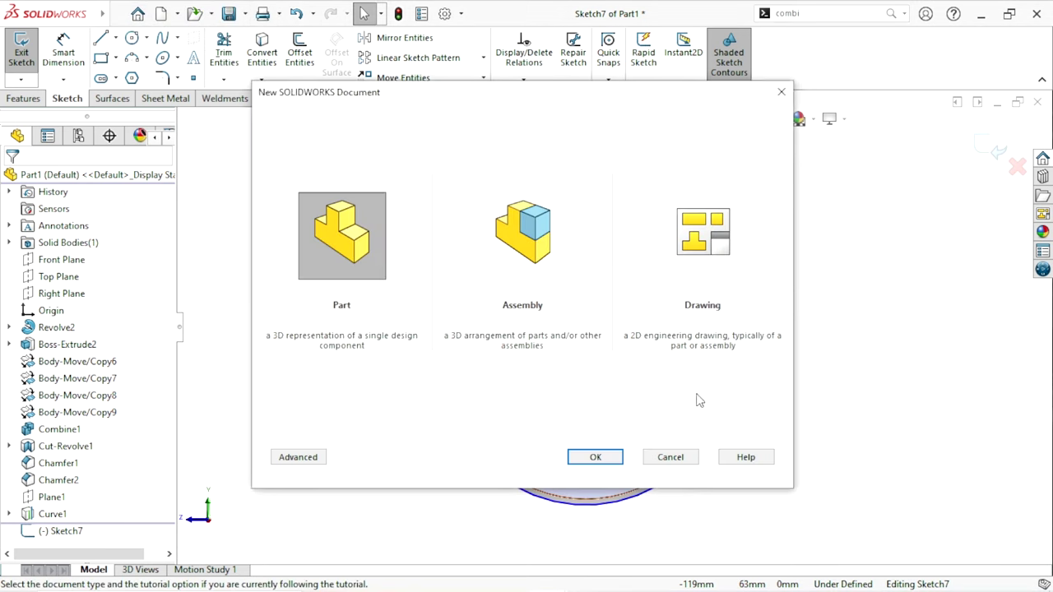
left_click(669, 457)
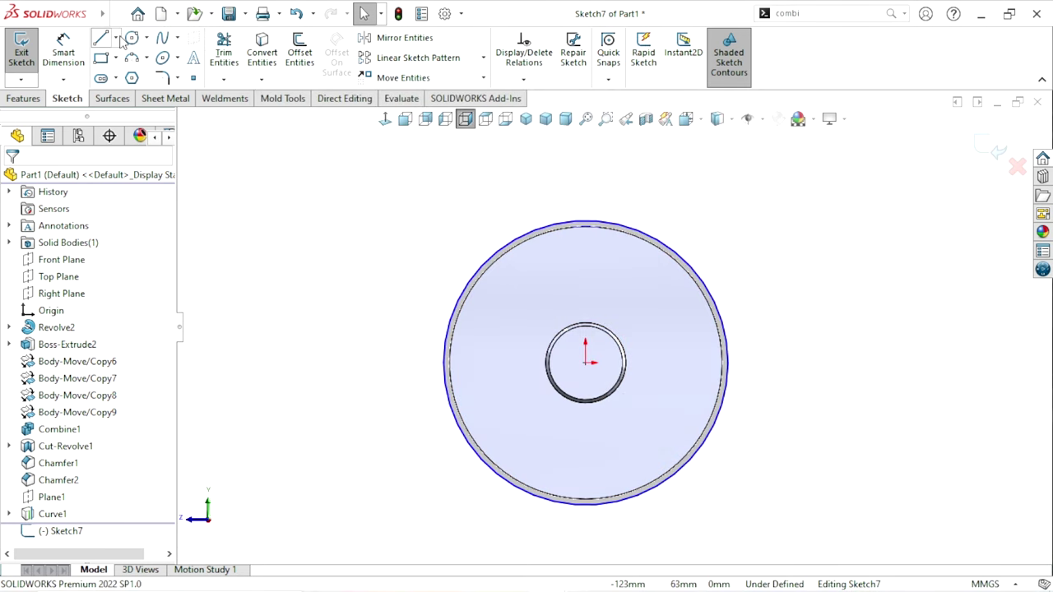
left_click(117, 39)
left_click(132, 75)
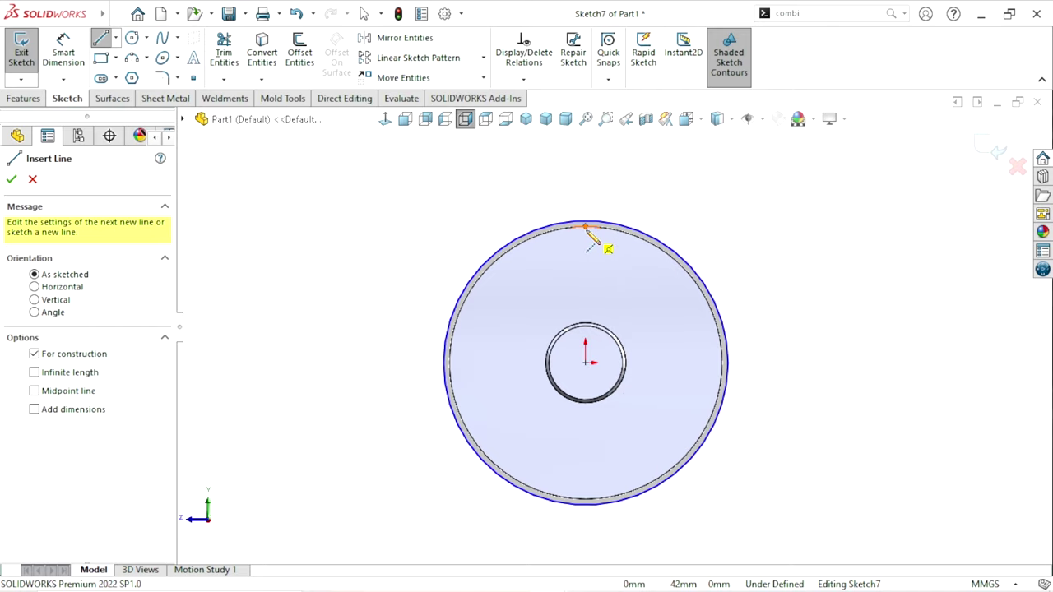
left_click(586, 227)
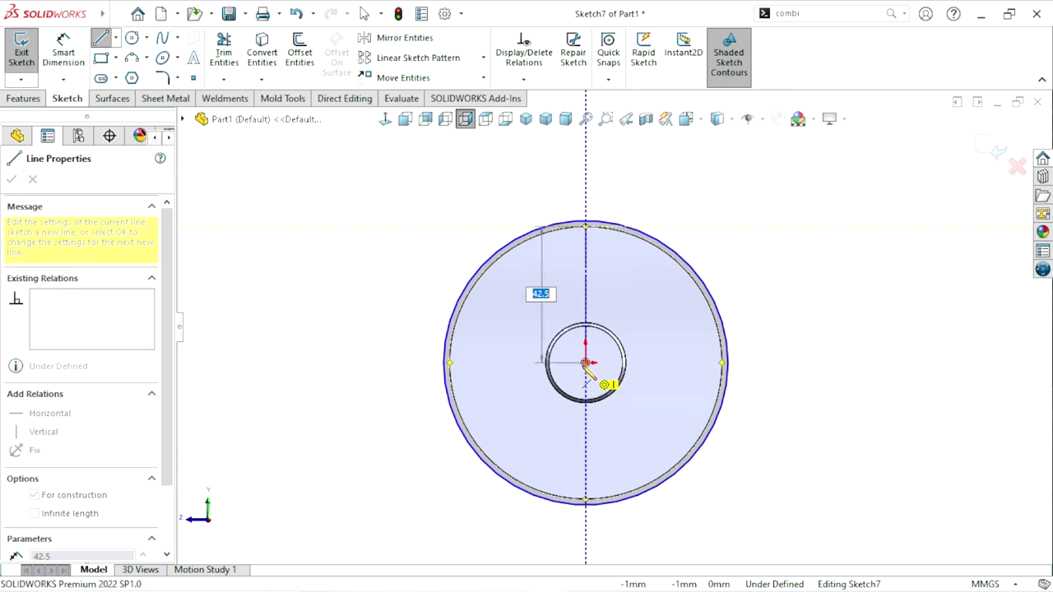
right_click(752, 282)
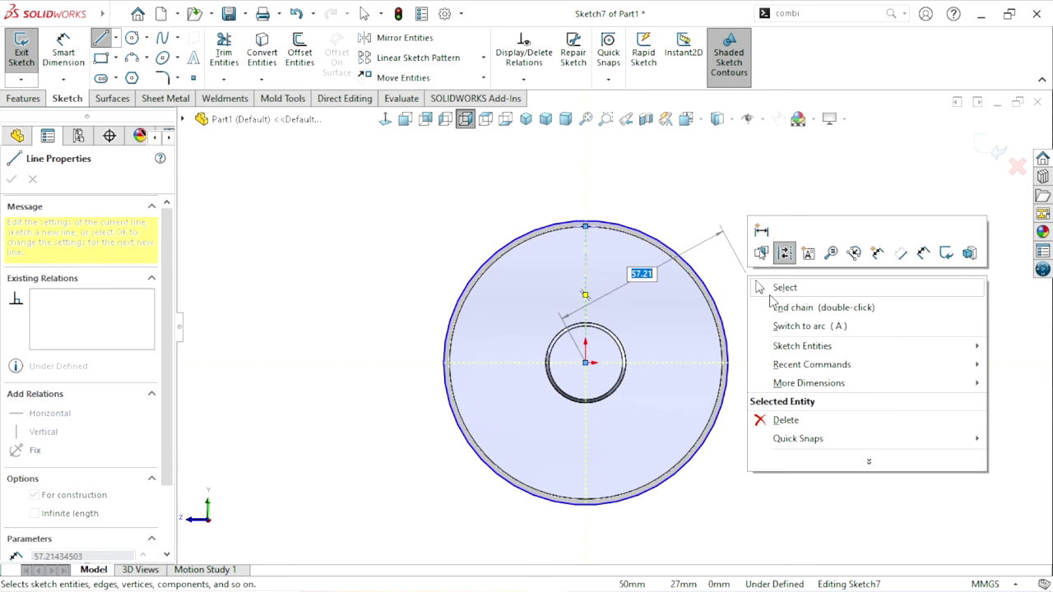
left_click(775, 290)
- Dimension the outer circle to Ø88 mm
scroll(626, 318, "down", 2)
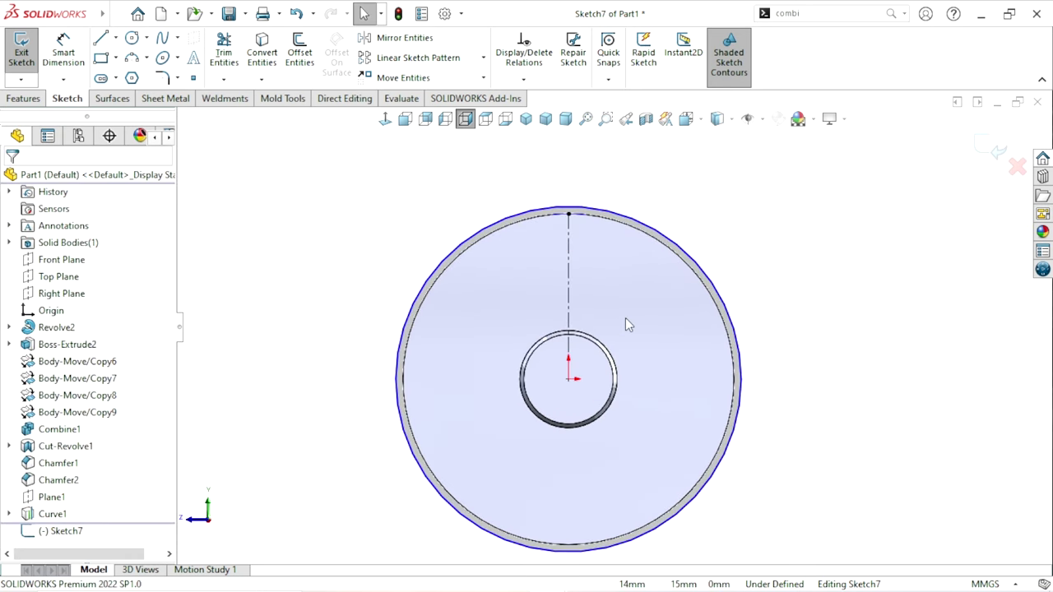
scroll(623, 304, "down", 1)
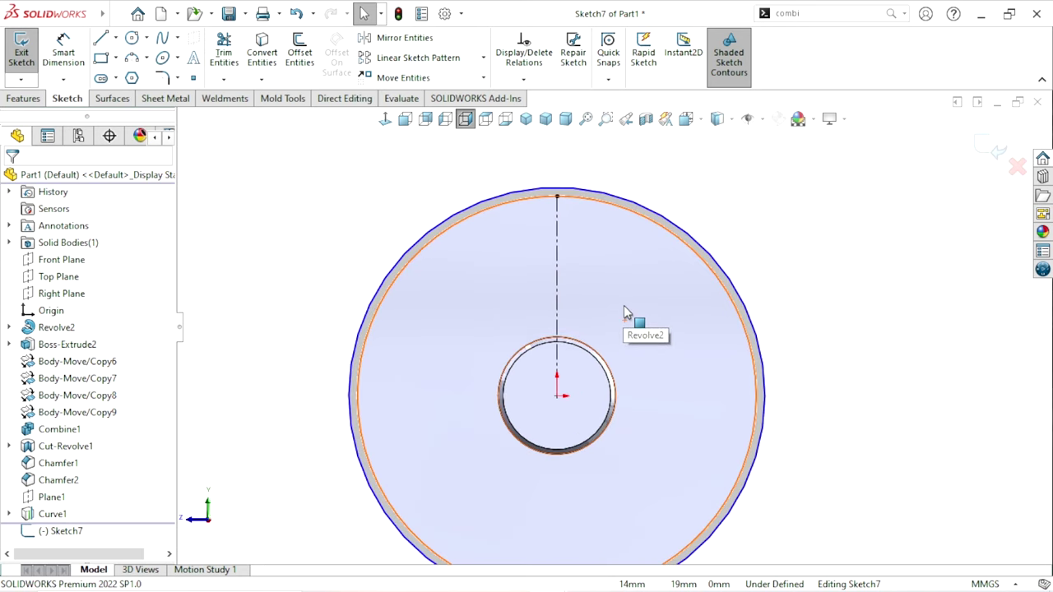
scroll(592, 282, "down", 1)
left_click(63, 51)
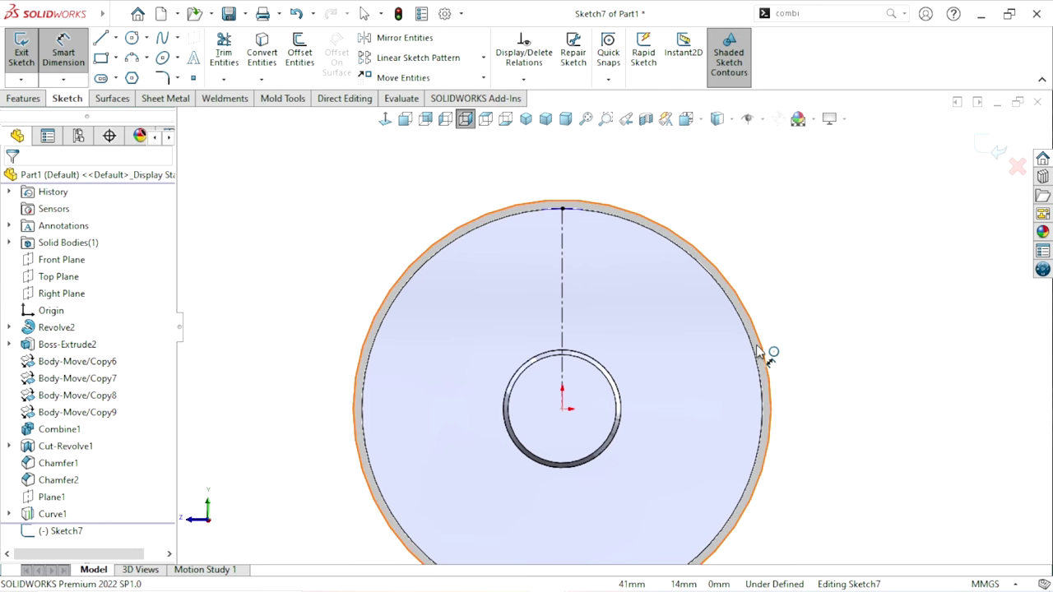
left_click(811, 366)
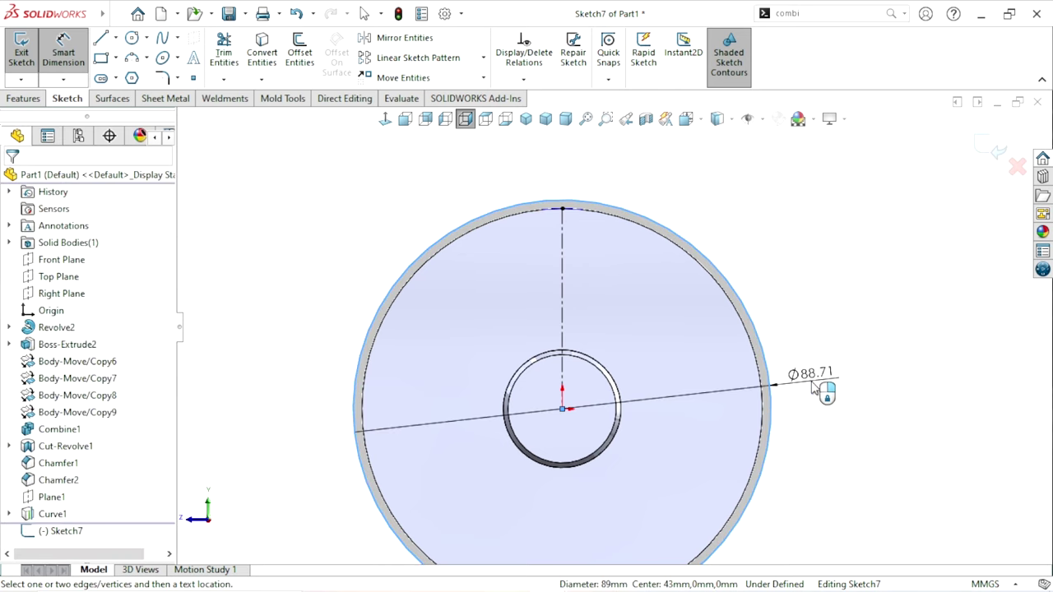
left_click(811, 387)
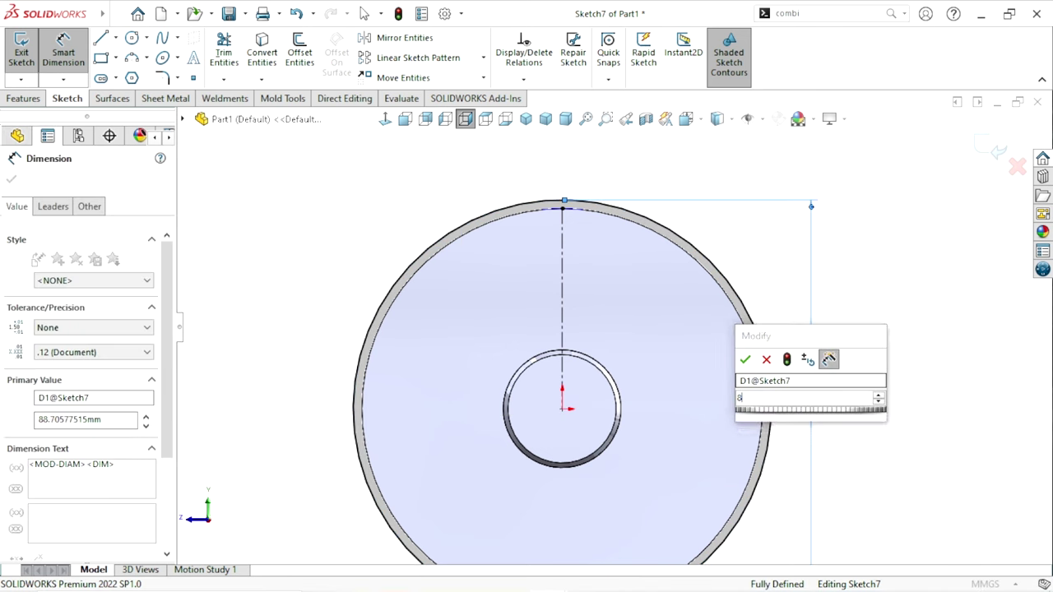
type("88")
key("Return")
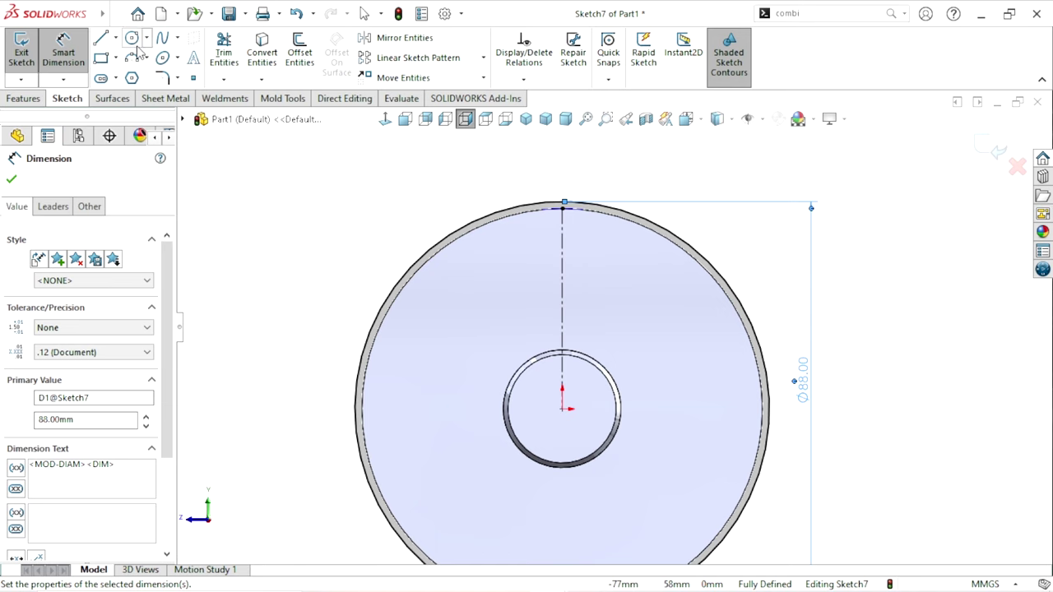
- Draw a concentric inner circle on the origin and dimension it to Ø80 mm
left_click(131, 38)
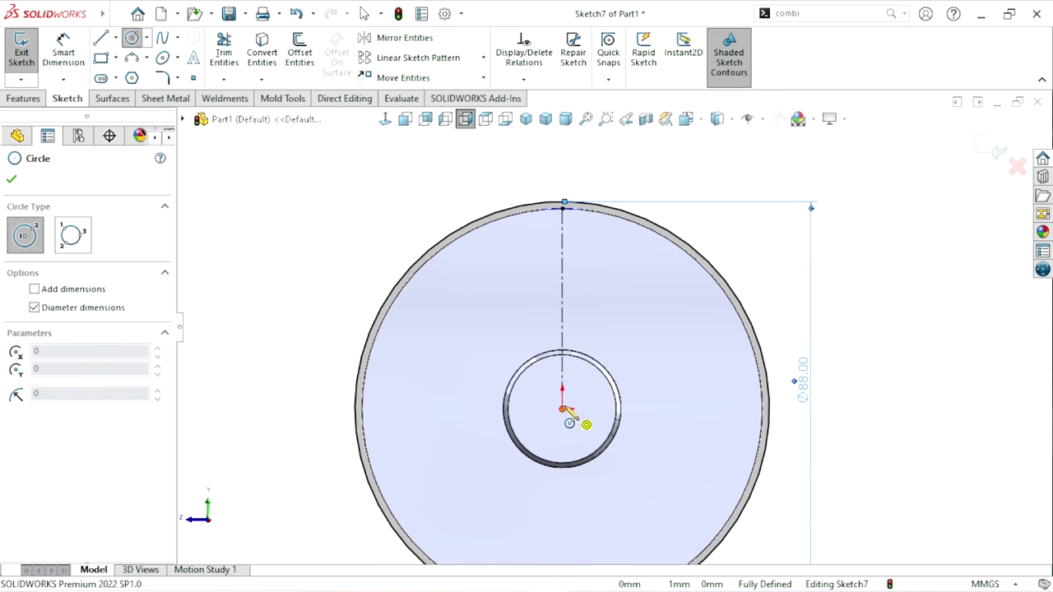
left_click(563, 409)
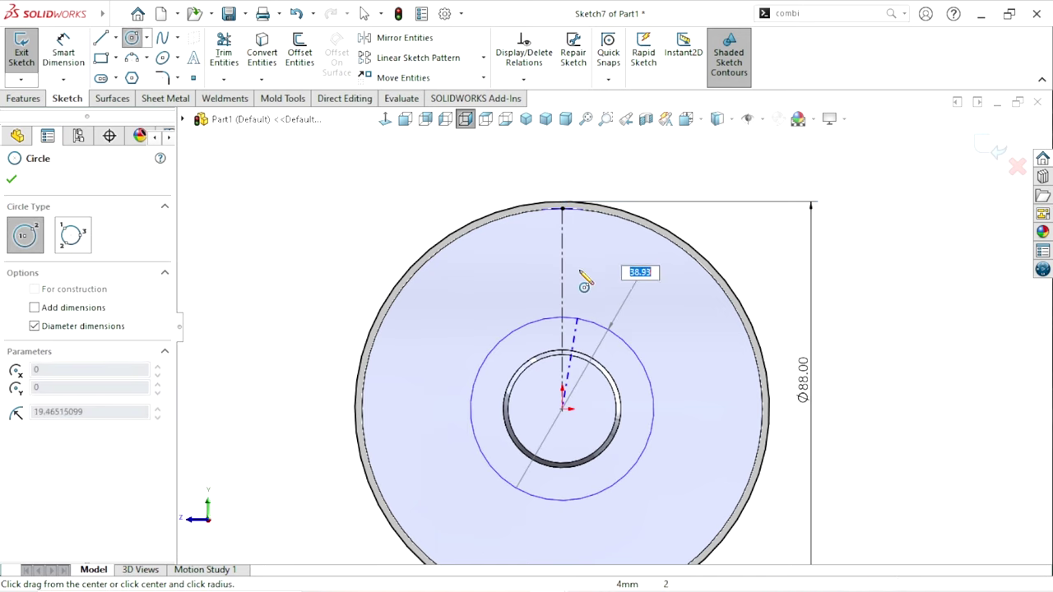
left_click(580, 229)
key("Escape")
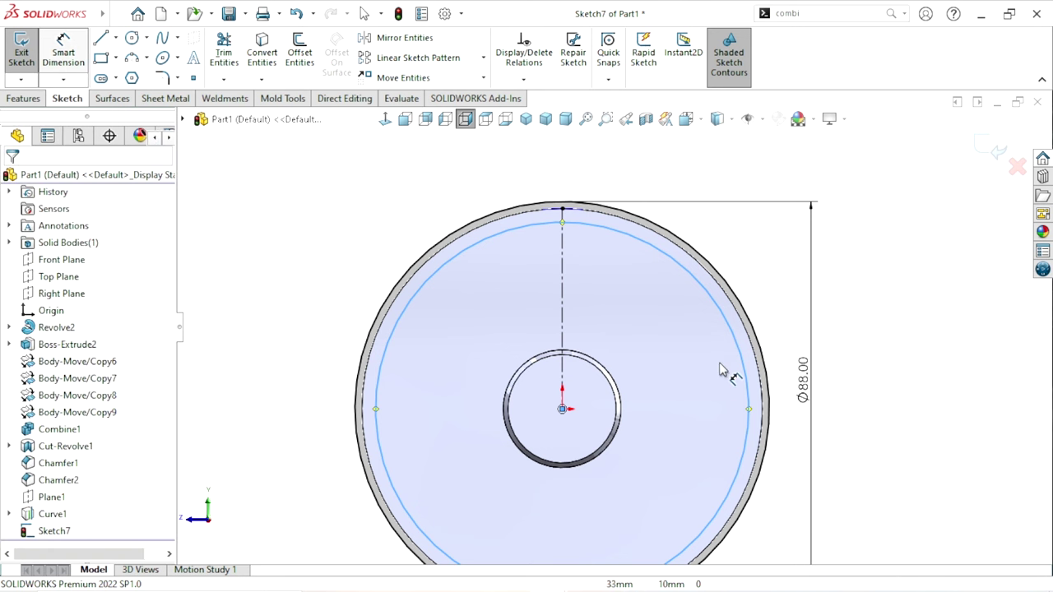
key("d")
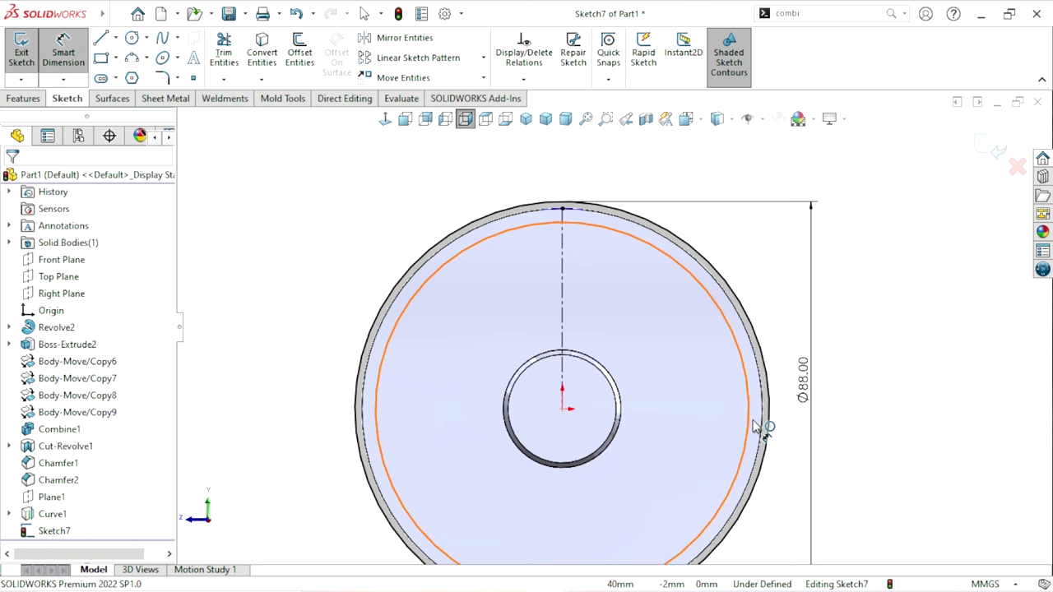
left_click(756, 425)
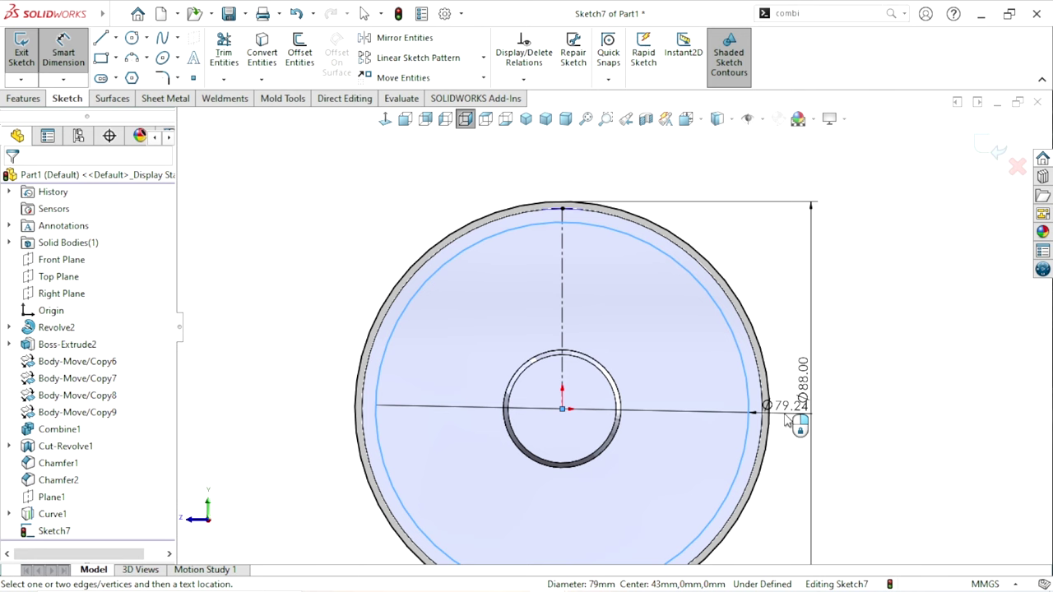
left_click(790, 419)
type("80")
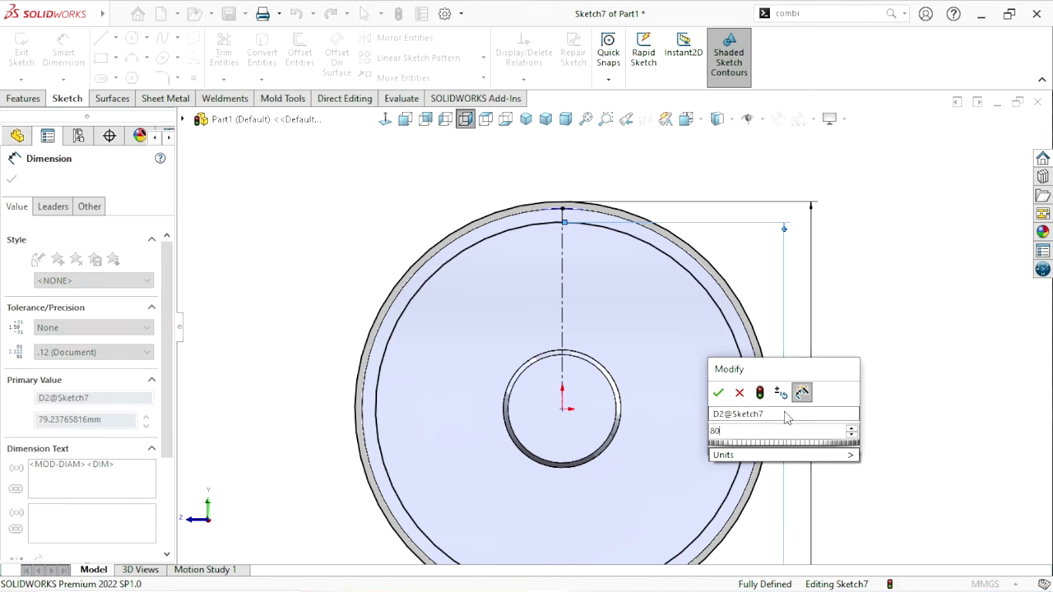
key("Return")
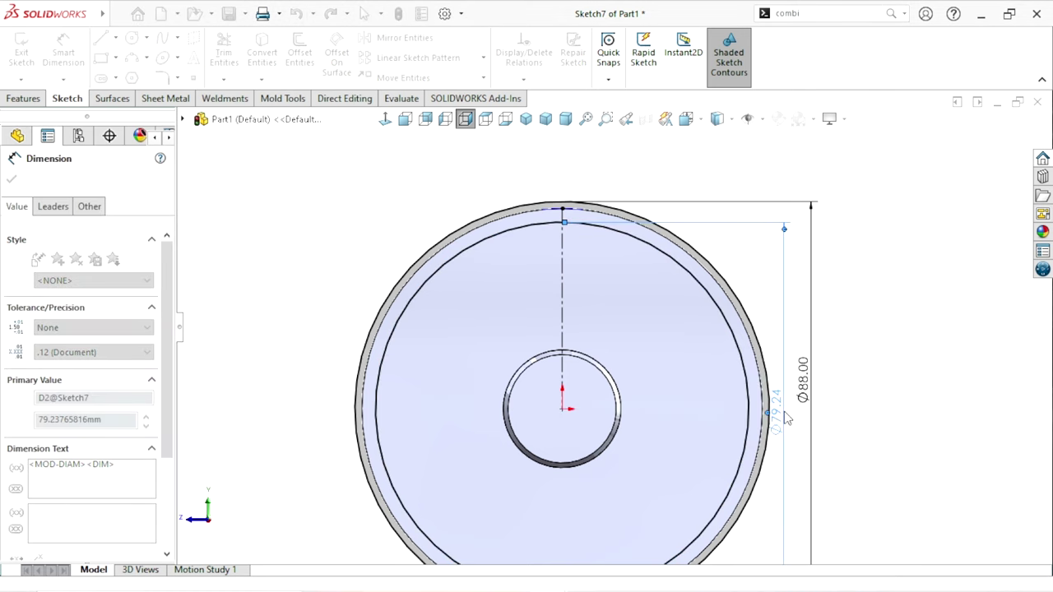
scroll(619, 414, "up", 2)
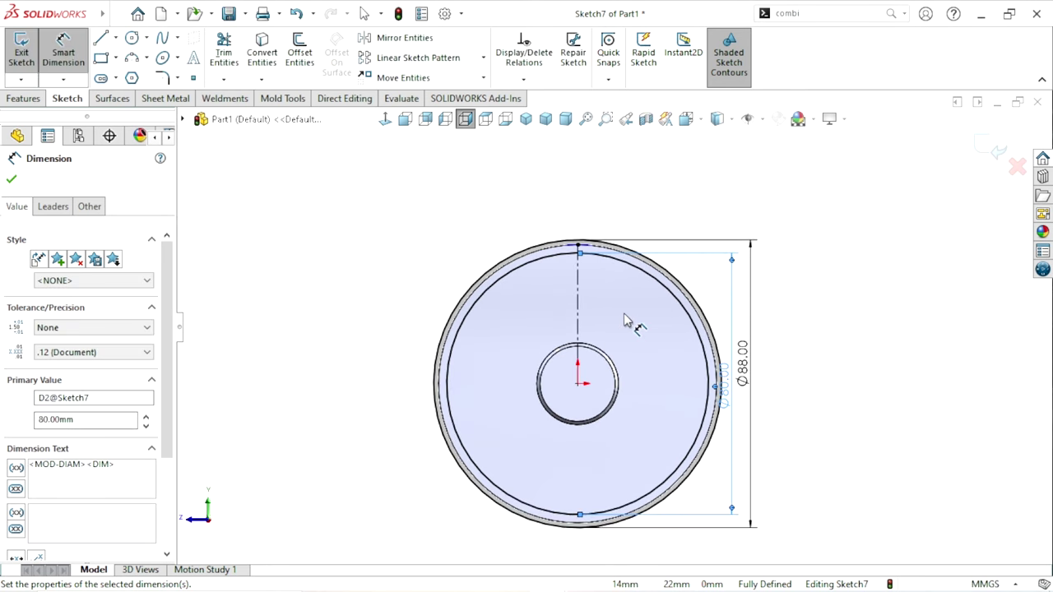
scroll(589, 293, "down", 3)
left_click(12, 179)
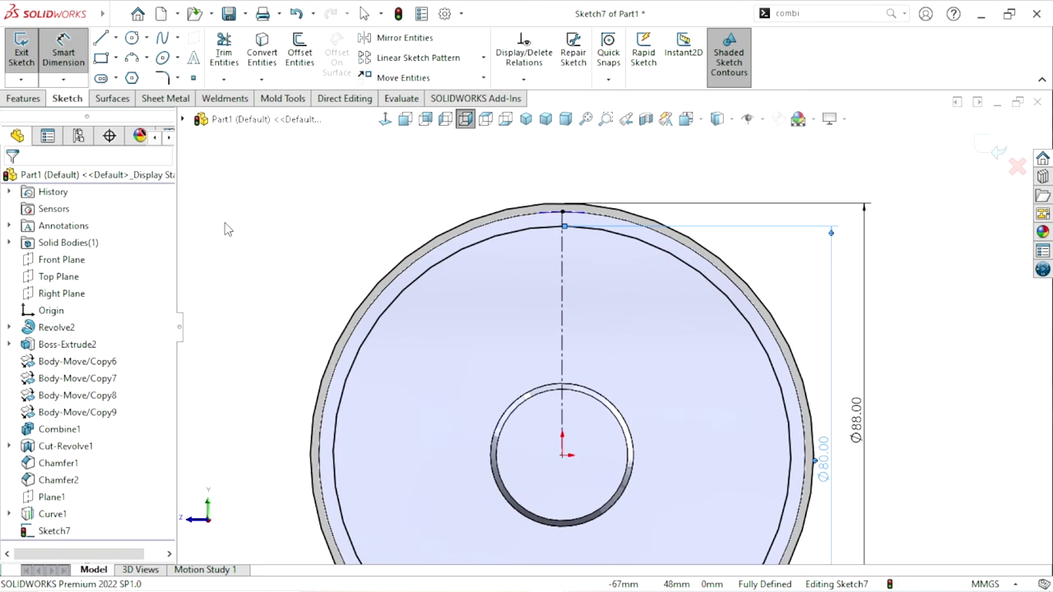
- Draw a three-point tooth flank arc from the outer rim to the inner circle
left_click(132, 58)
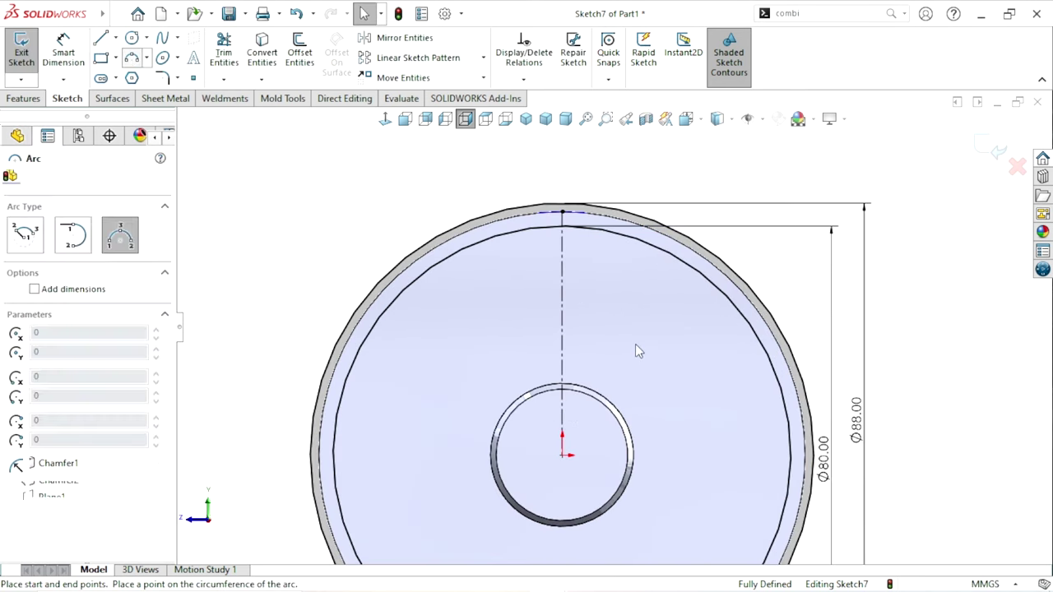
scroll(606, 287, "down", 2)
scroll(526, 222, "down", 1)
left_click(511, 178)
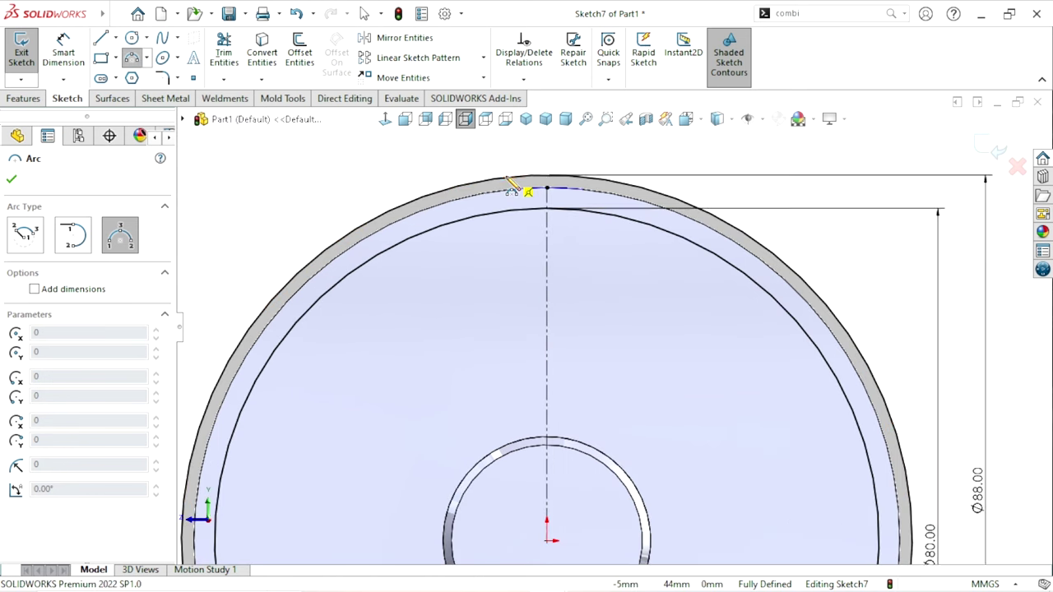
left_click(536, 217)
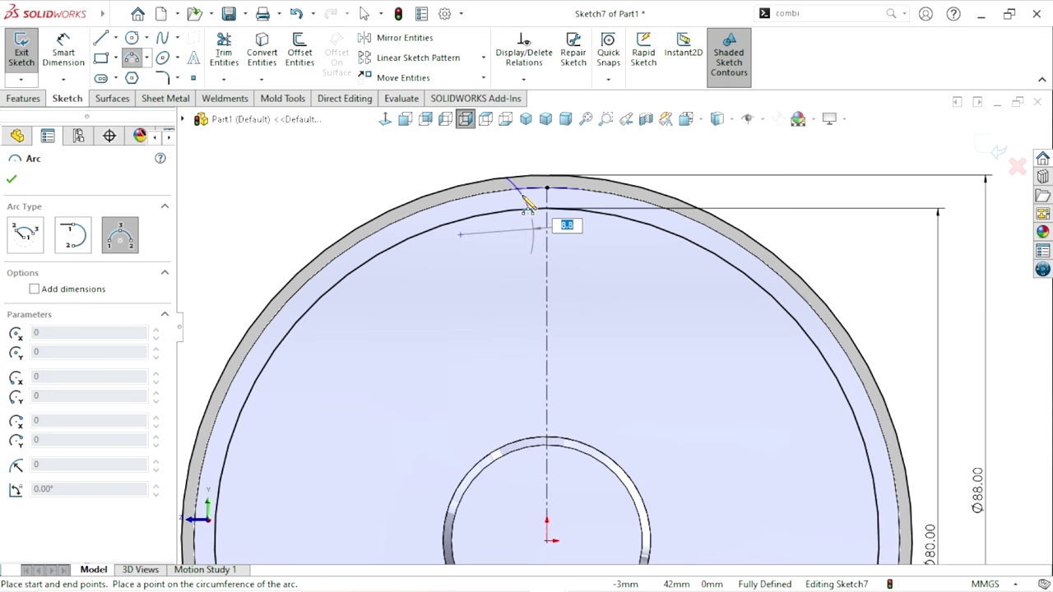
left_click(528, 208)
right_click(407, 176)
left_click(428, 179)
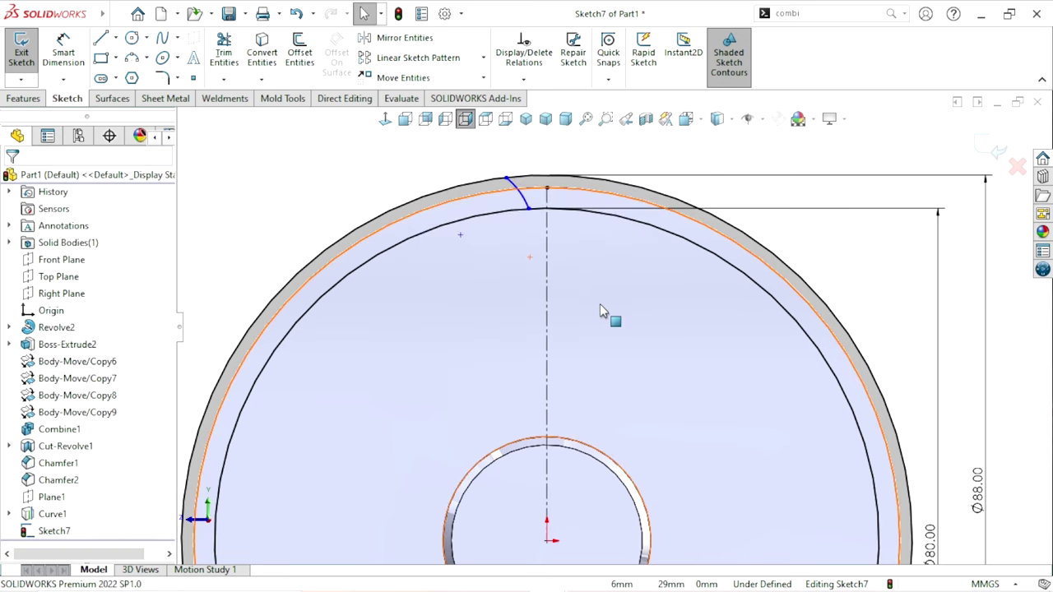
- Mirror the flank arc about the vertical centerline
left_click(383, 42)
left_click(542, 226)
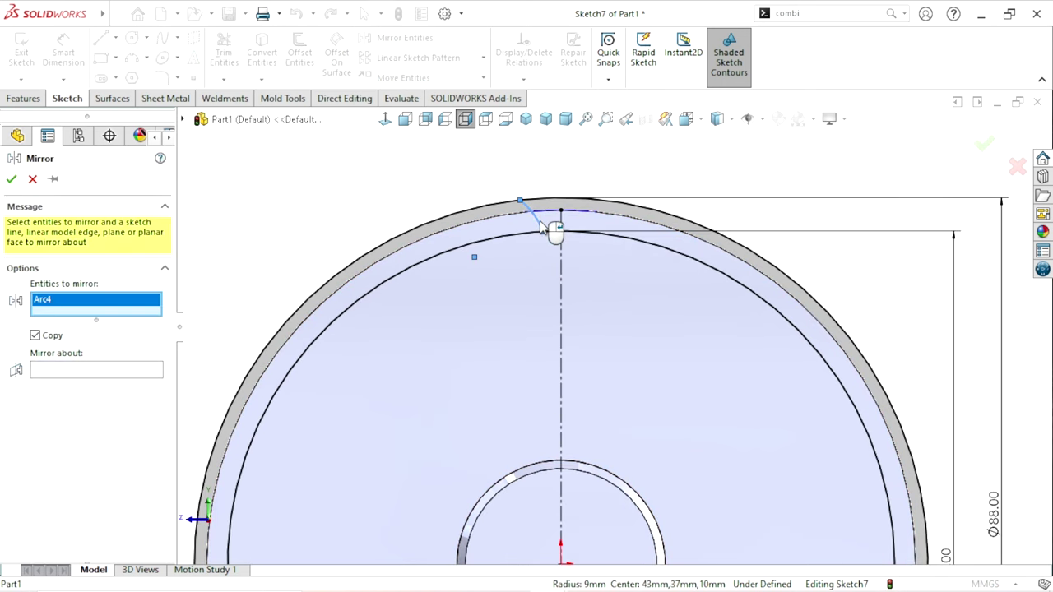
left_click(48, 372)
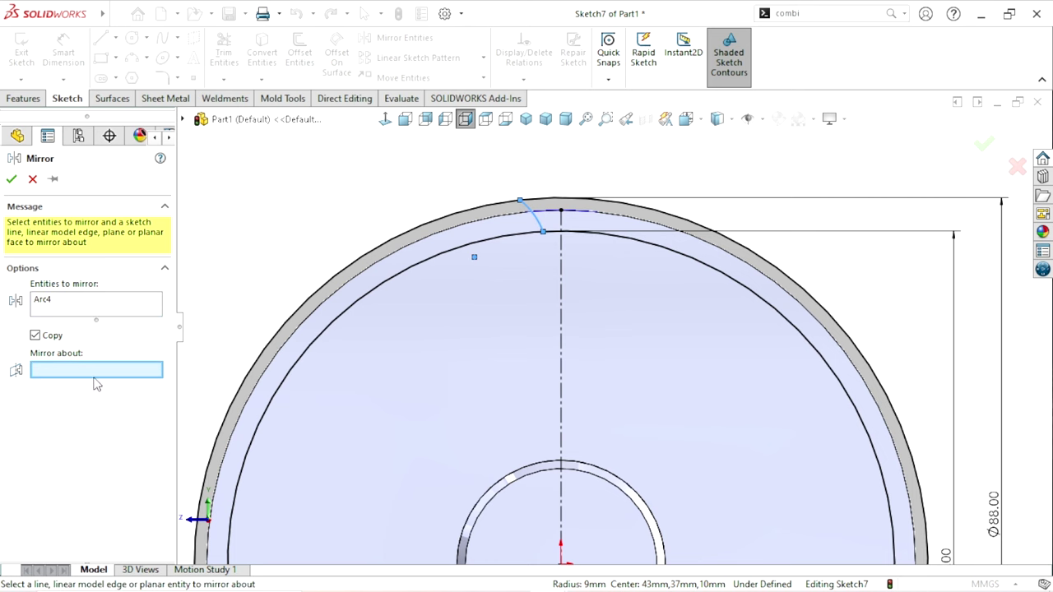
left_click(562, 318)
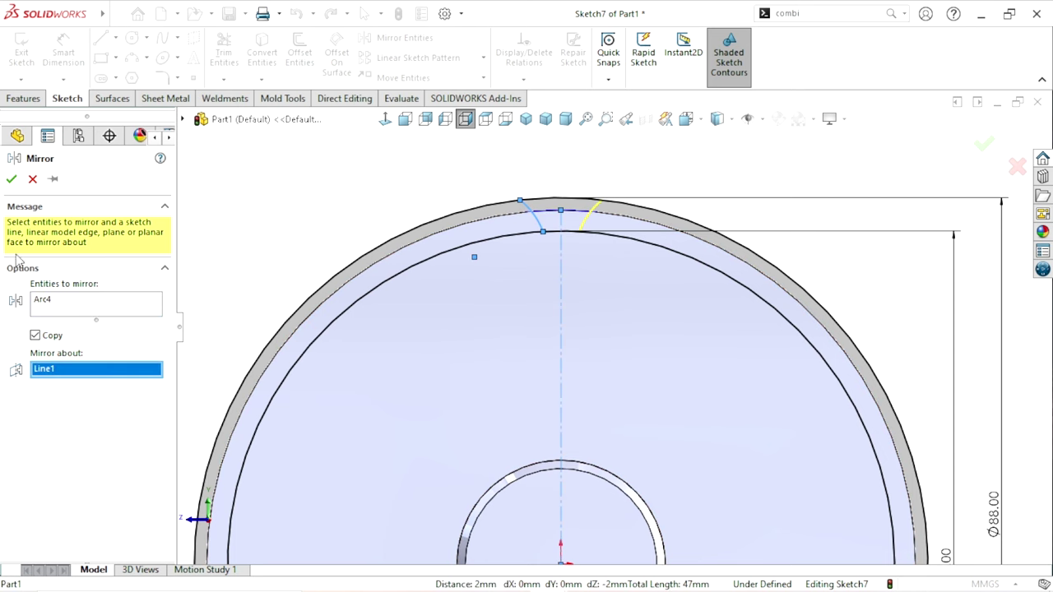
left_click(9, 187)
scroll(606, 243, "down", 3)
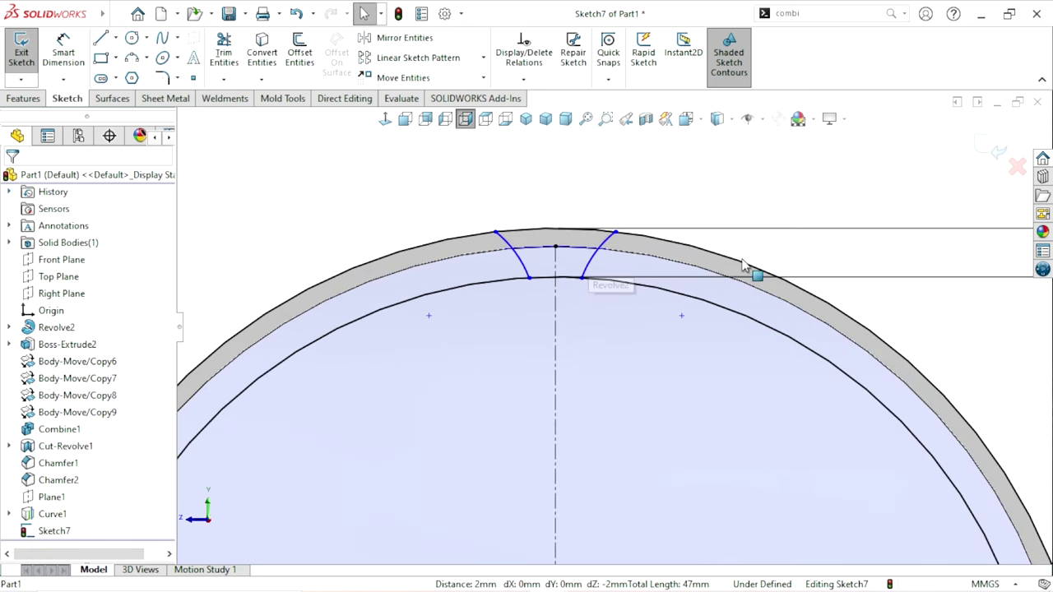
- Draw a centerline from the left arc's lower endpoint straight to the origin
scroll(540, 301, "up", 2)
scroll(628, 407, "up", 2)
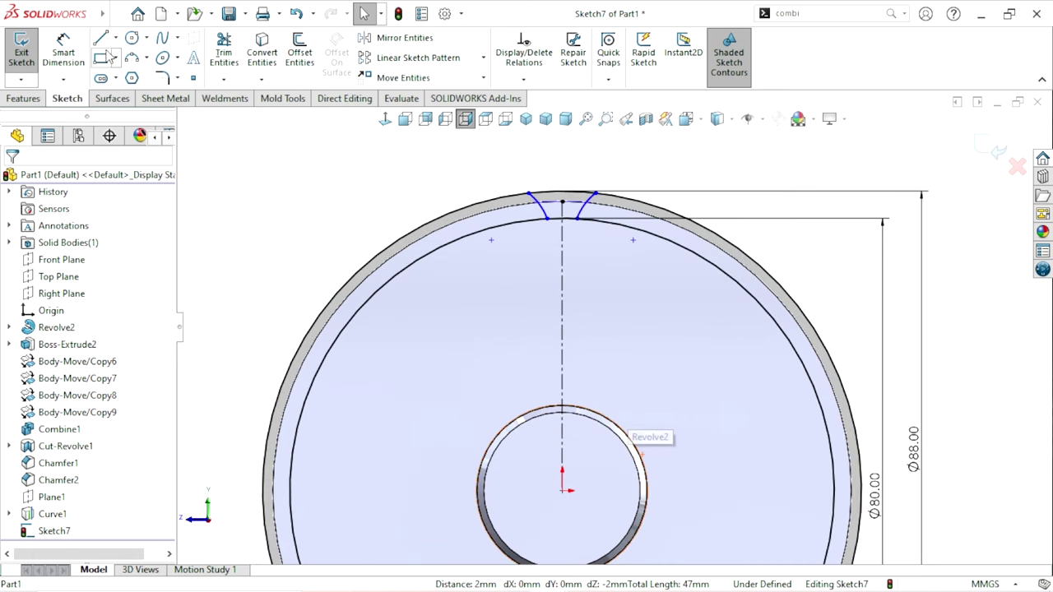
left_click(116, 37)
left_click(132, 75)
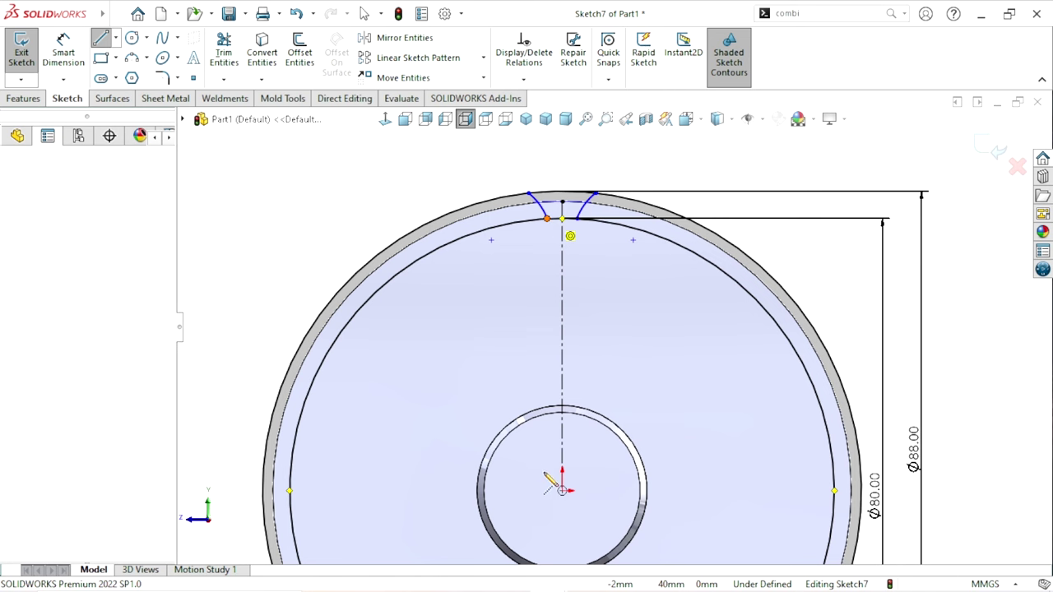
left_click(562, 219)
left_click(562, 492)
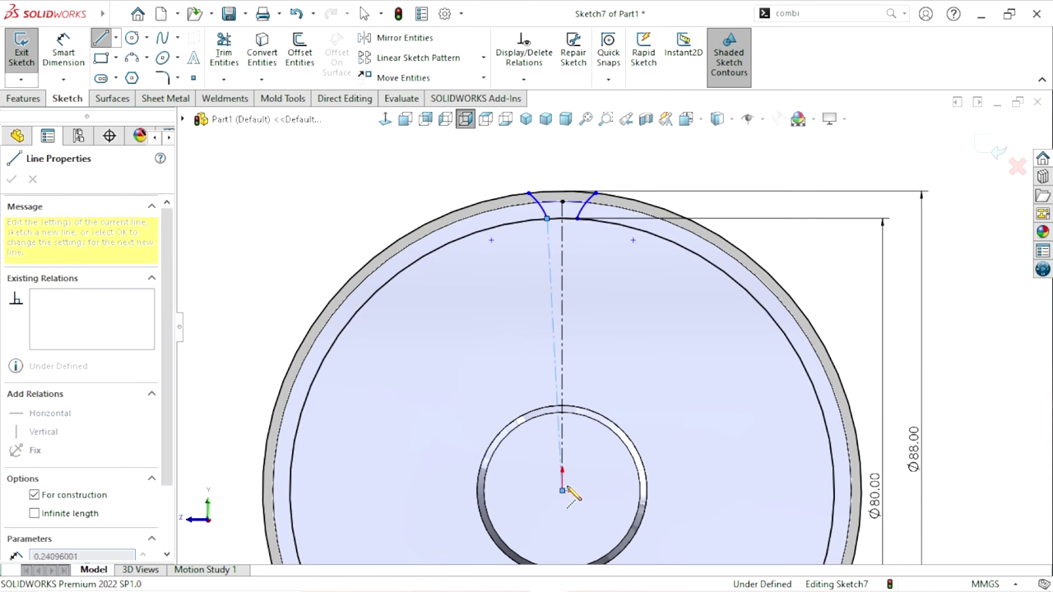
right_click(324, 278)
key("Escape")
key("Escape")
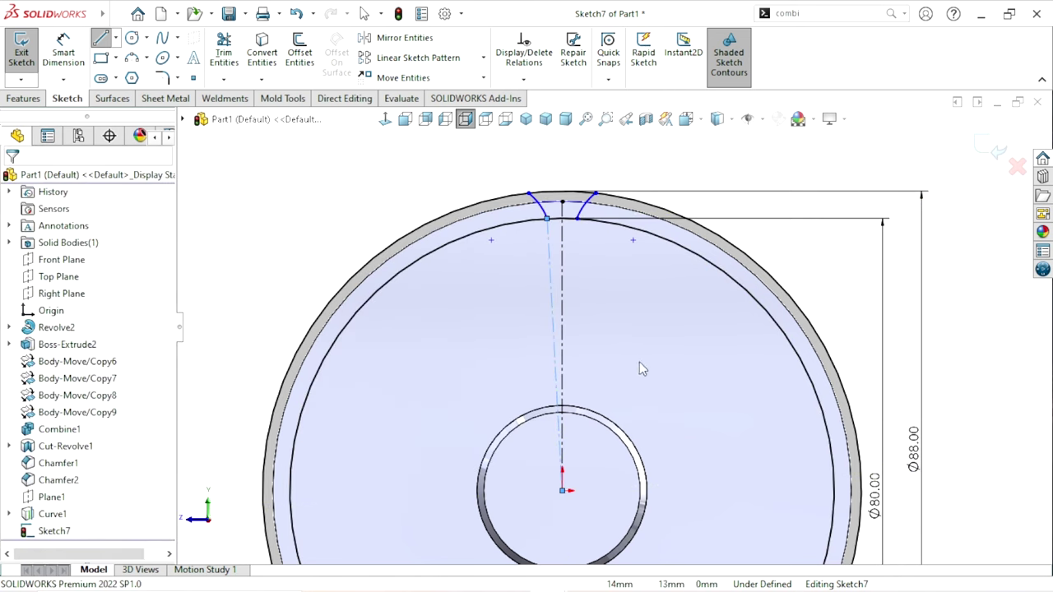
- Mirror construction line Line2 about vertical centerline Line1 to the right arc
left_click(403, 38)
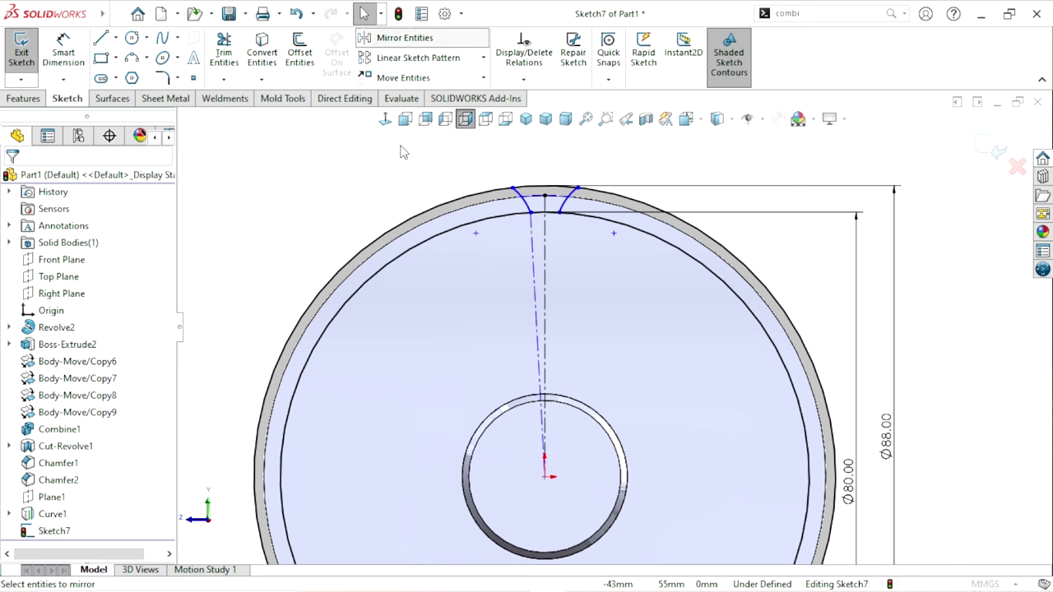
left_click(533, 284)
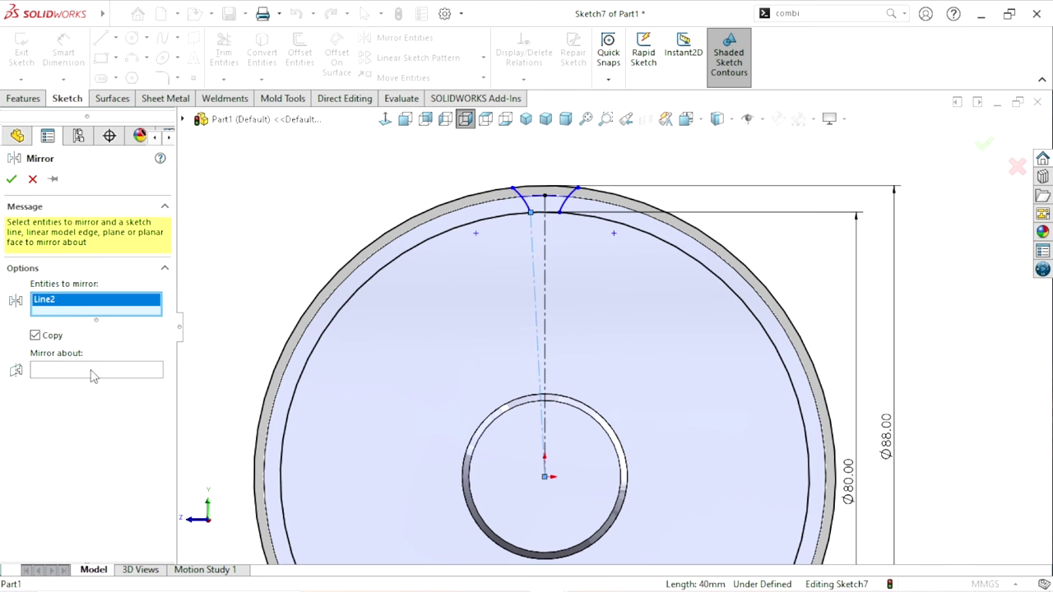
right_click(543, 293)
left_click(545, 298)
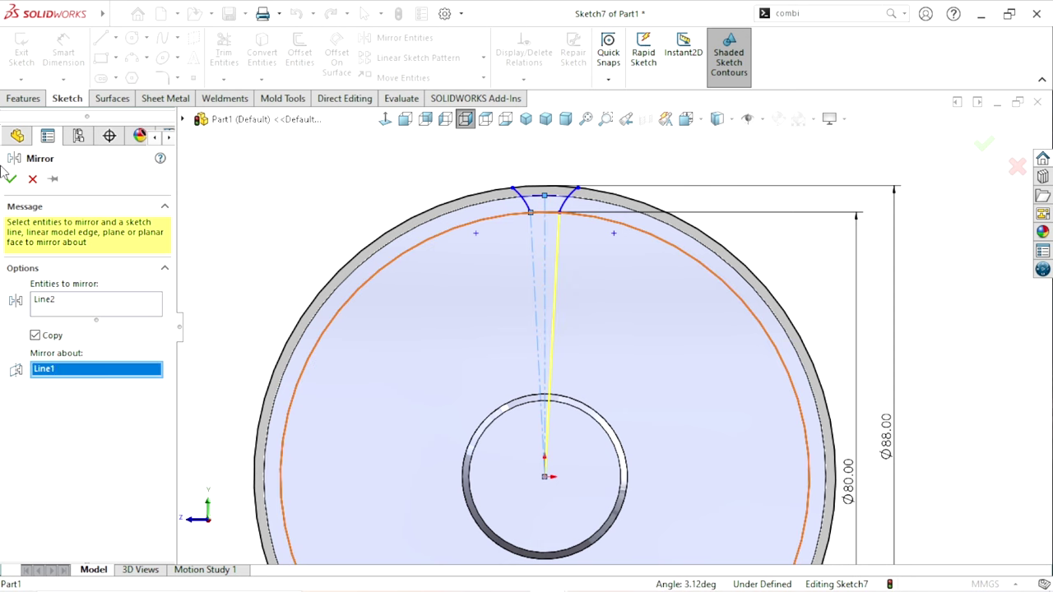
left_click(12, 178)
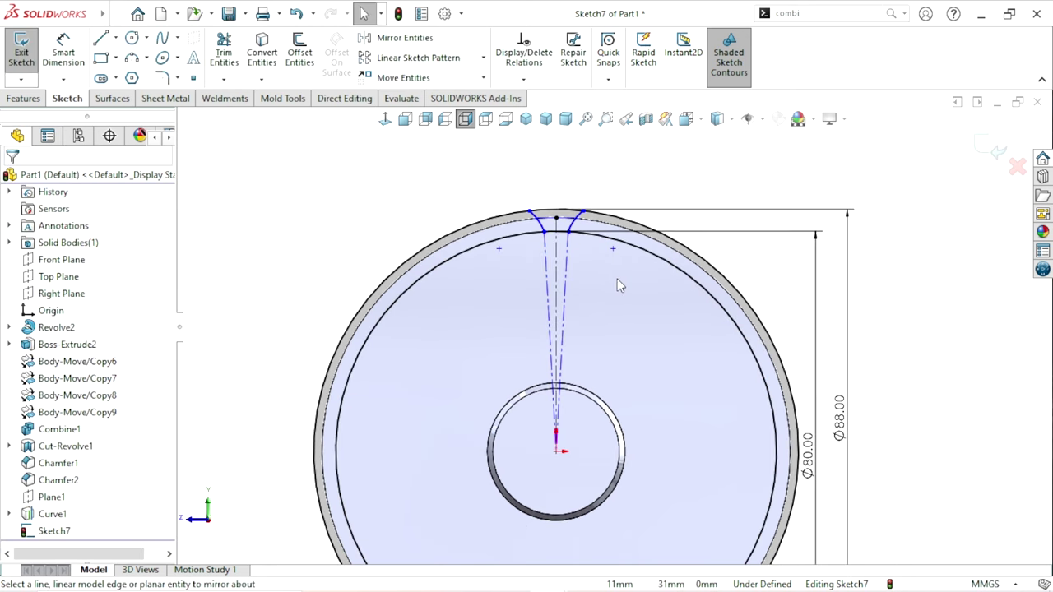
scroll(617, 279, "down", 2)
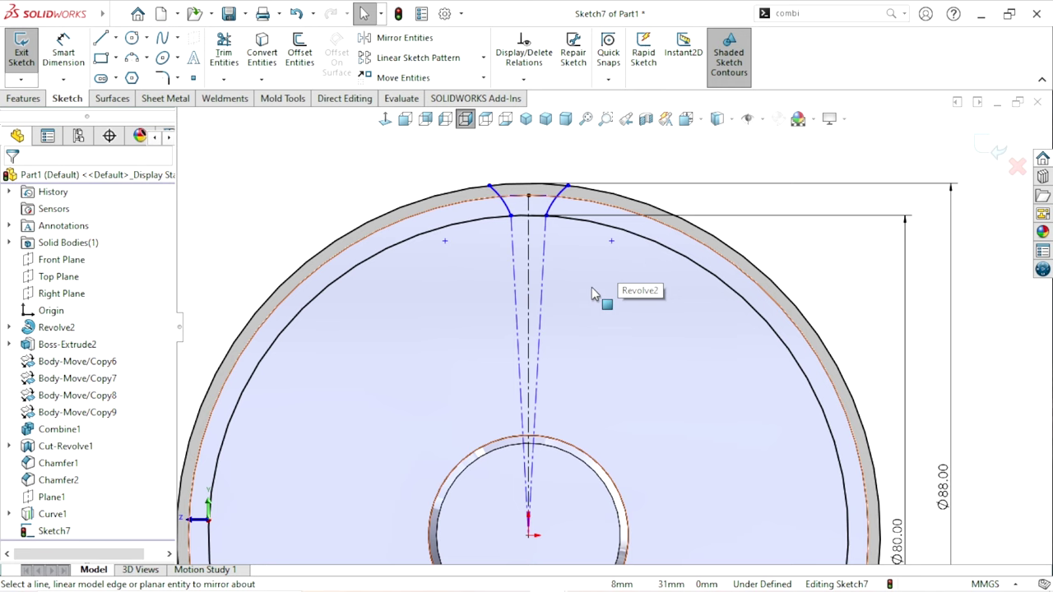
scroll(594, 294, "down", 1)
scroll(585, 263, "down", 1)
- Dimension the tooth's top arc endpoints 5.00 mm apart
left_click(55, 66)
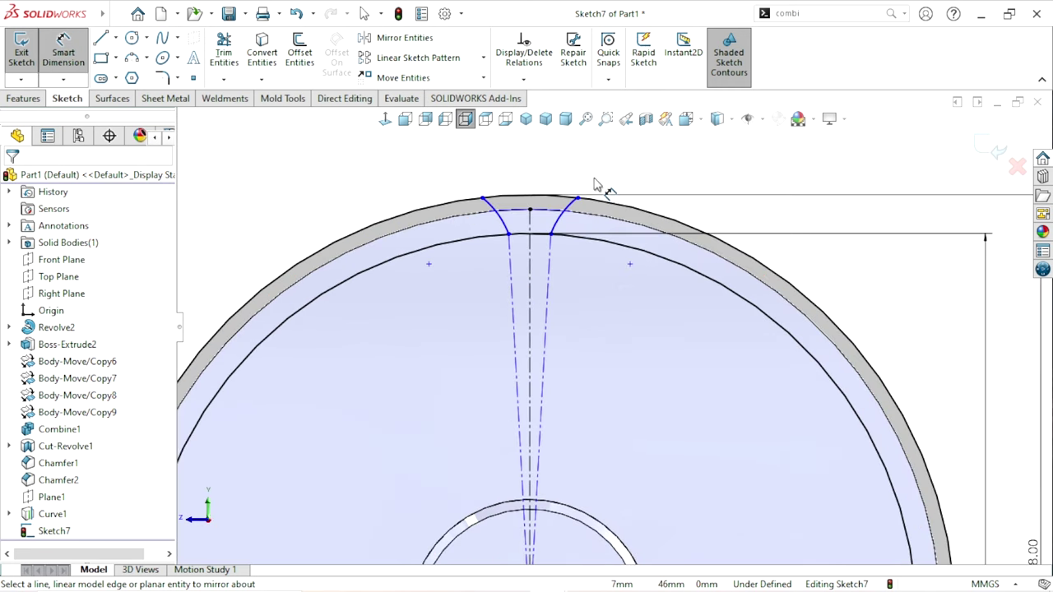
left_click(482, 199)
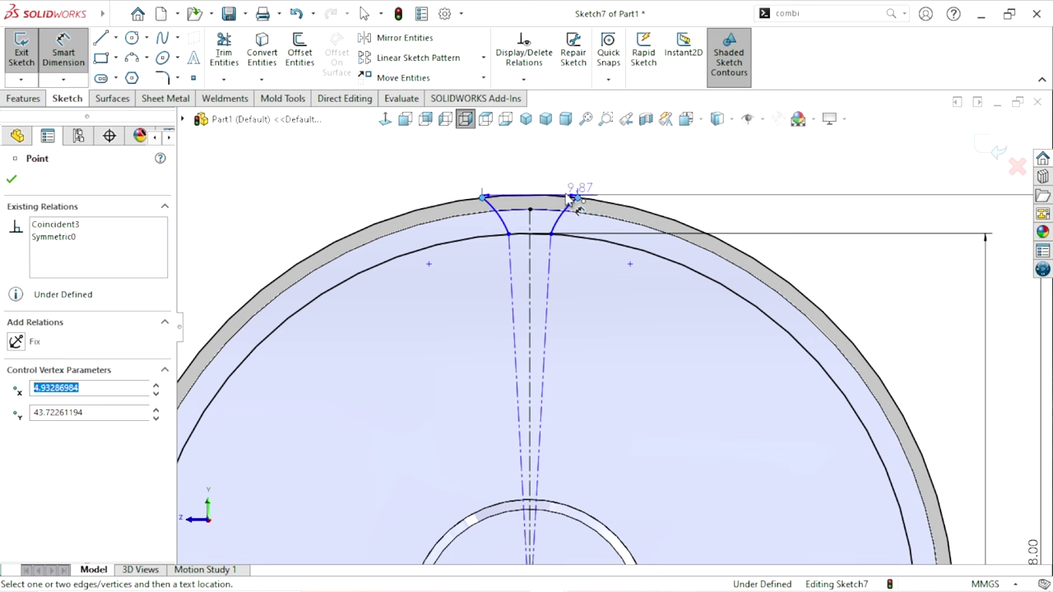
left_click(578, 199)
left_click(531, 161)
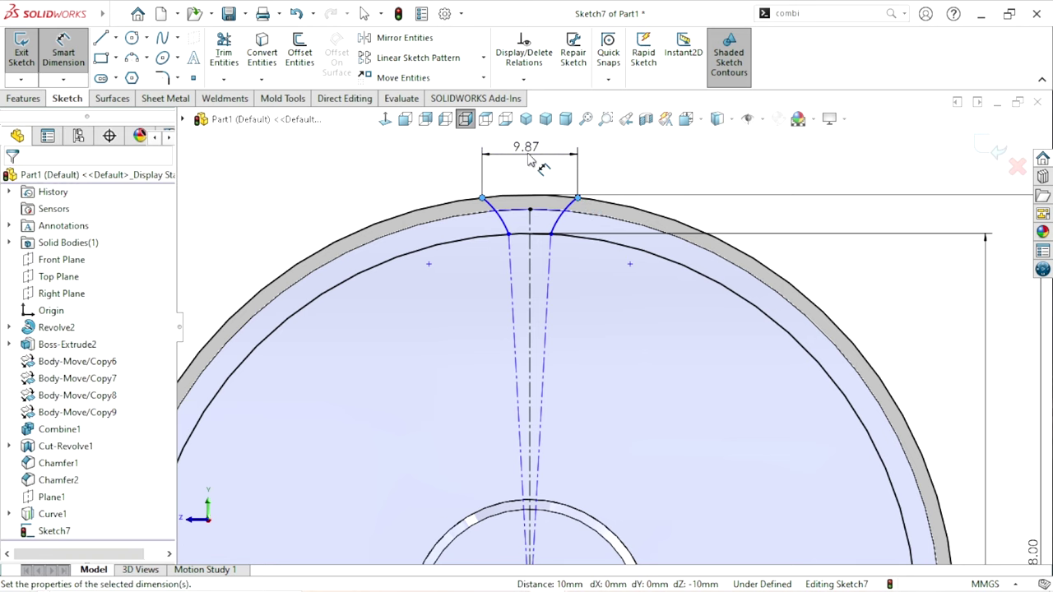
type("5")
key("Escape")
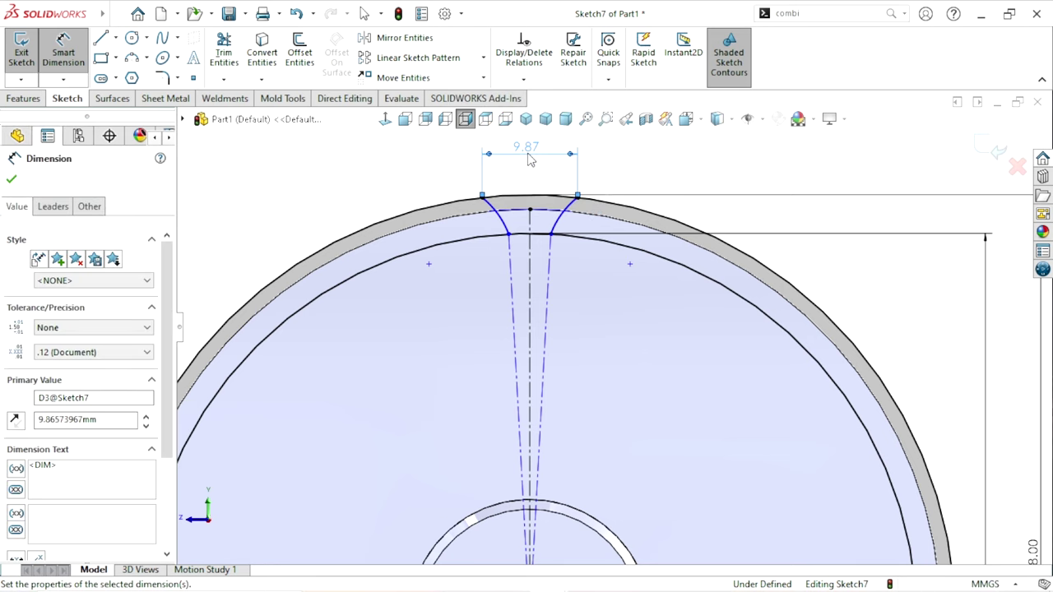
- Dimension the lower arc endpoints, changing 4.35 to 1.00 mm apart
left_click(550, 235)
left_click(508, 235)
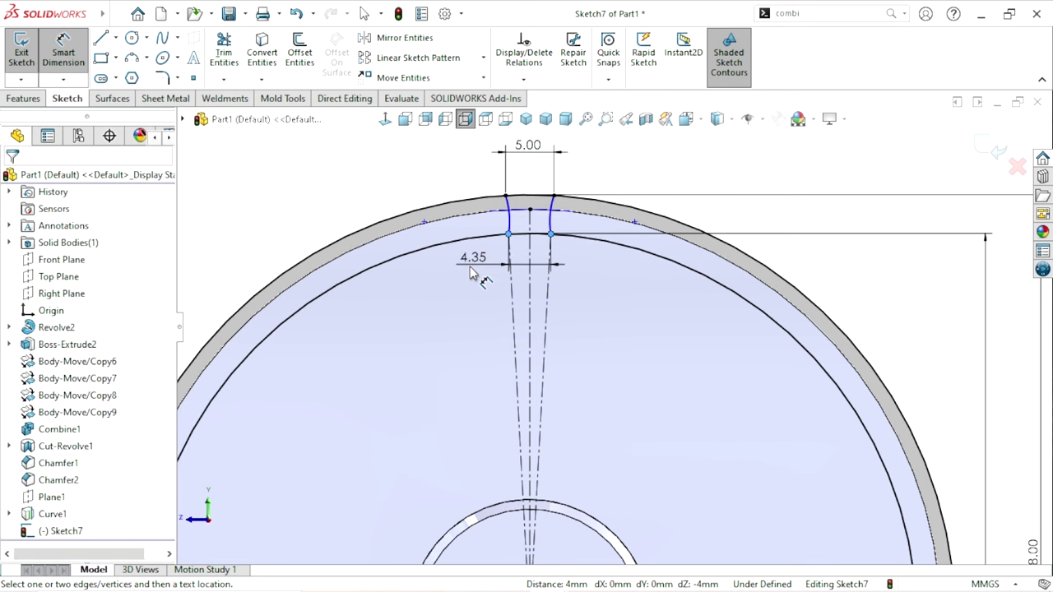
left_click(472, 273)
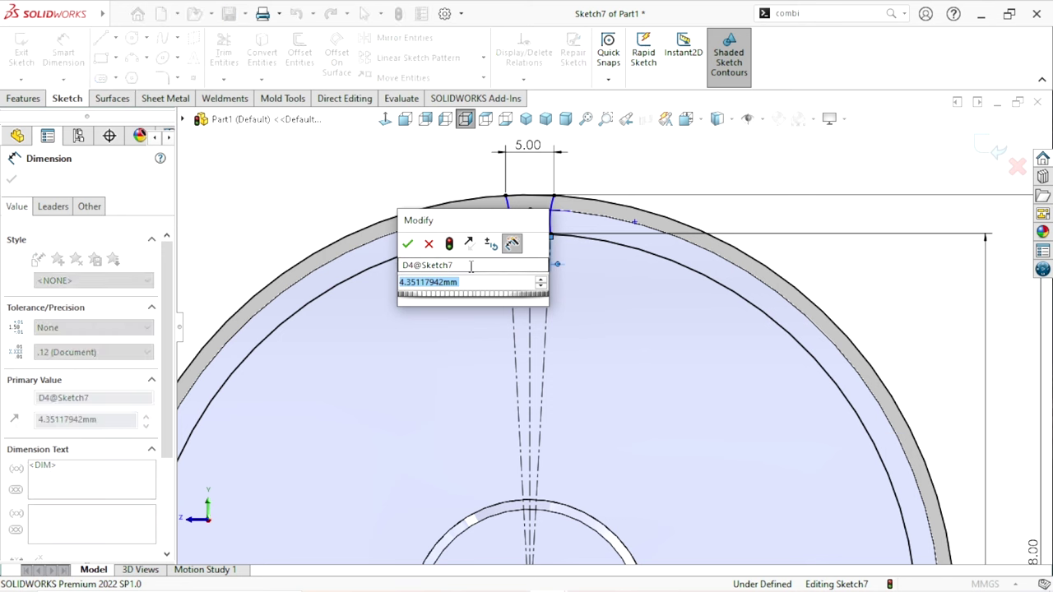
type("1")
key("Return")
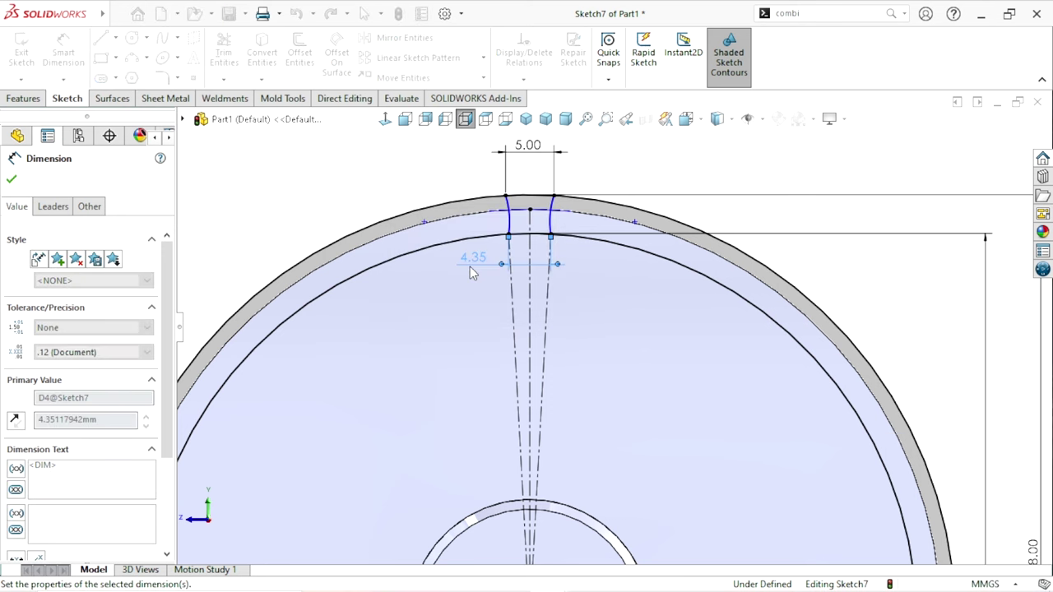
key("Return")
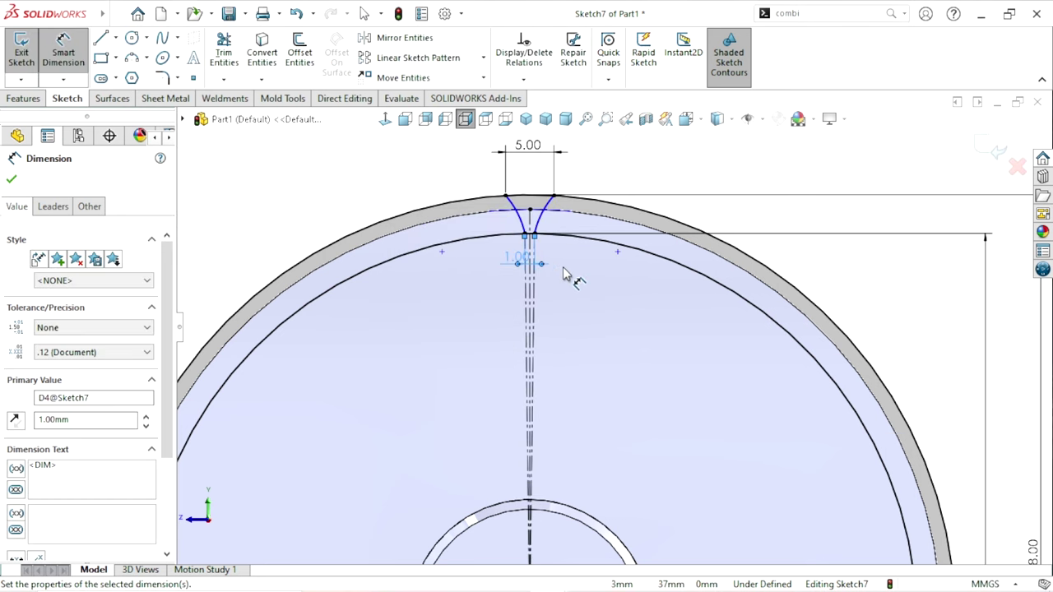
scroll(566, 275, "down", 1)
left_click(11, 180)
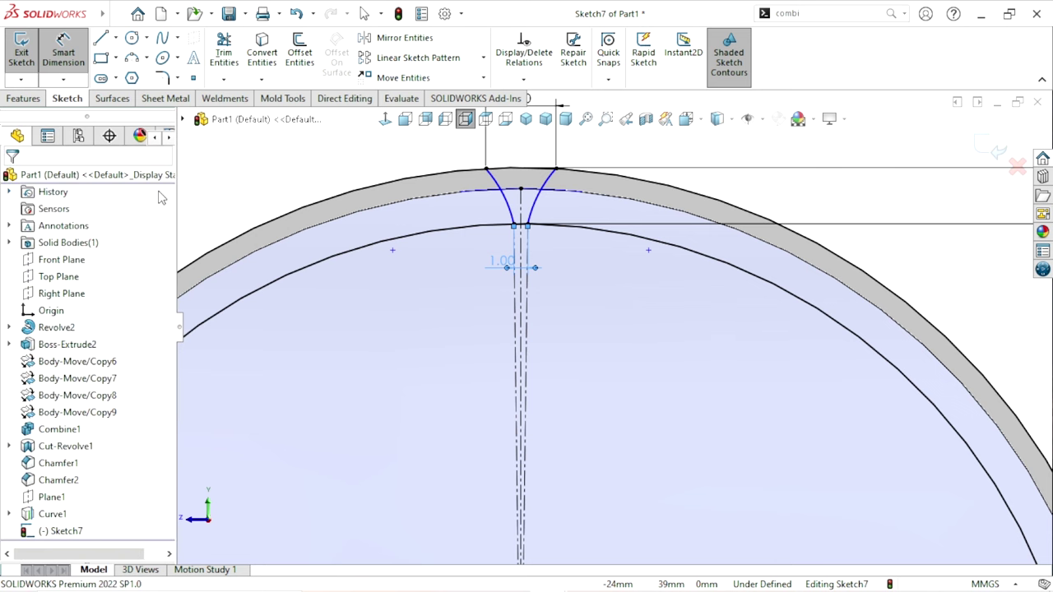
scroll(526, 229, "down", 1)
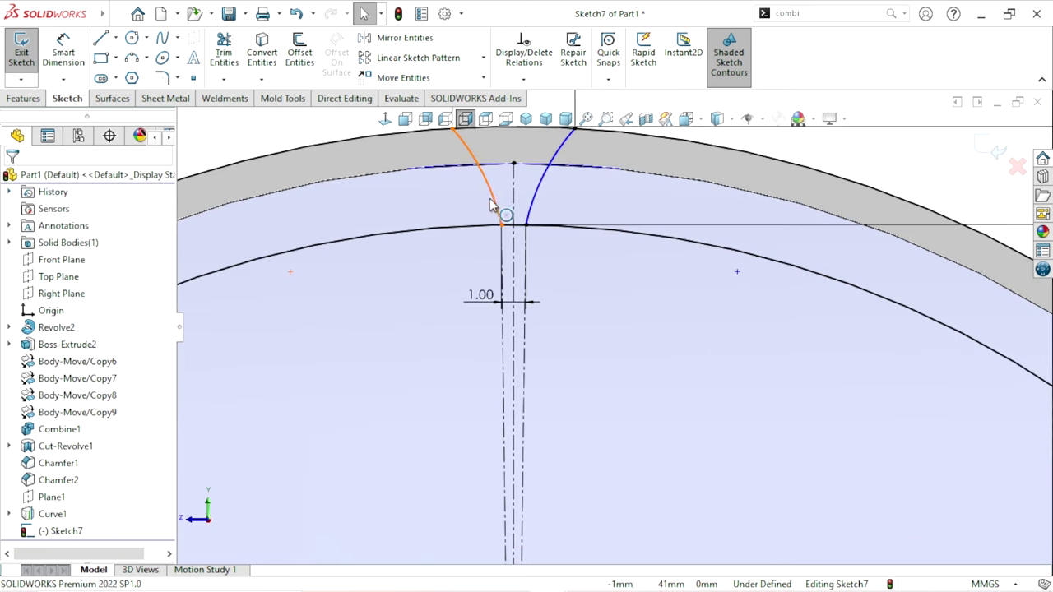
- Make the left tooth arc tangent to its slanted construction line
left_click(493, 213)
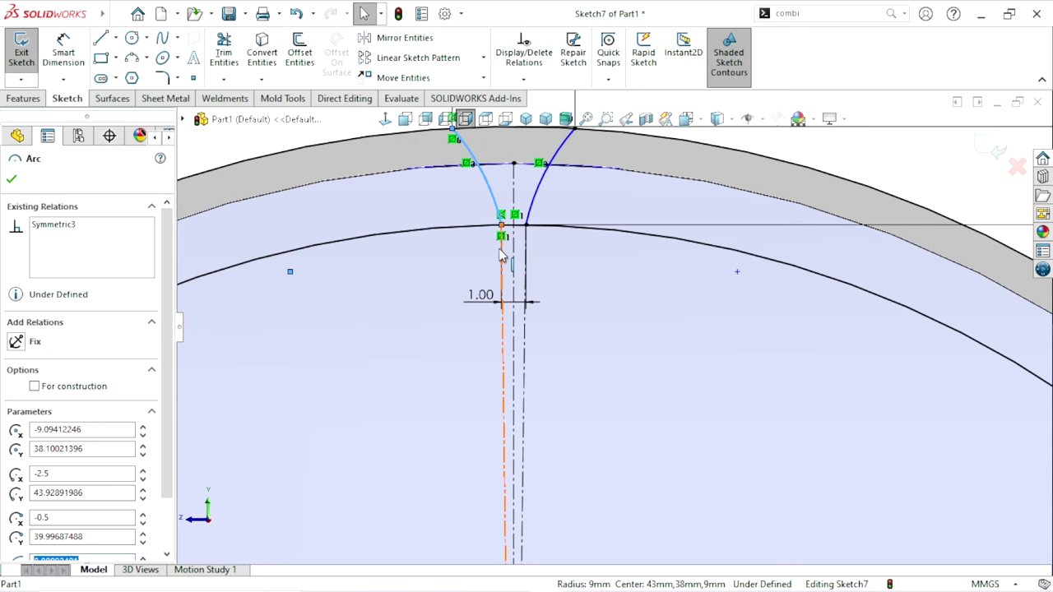
left_click(501, 255, "ctrl")
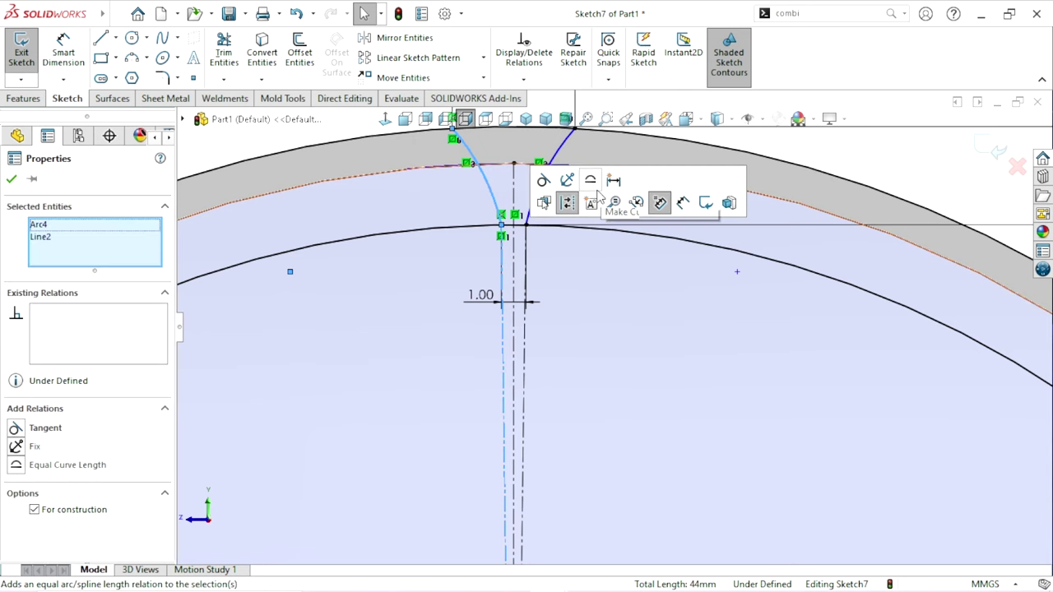
left_click(545, 183)
scroll(658, 239, "up", 2)
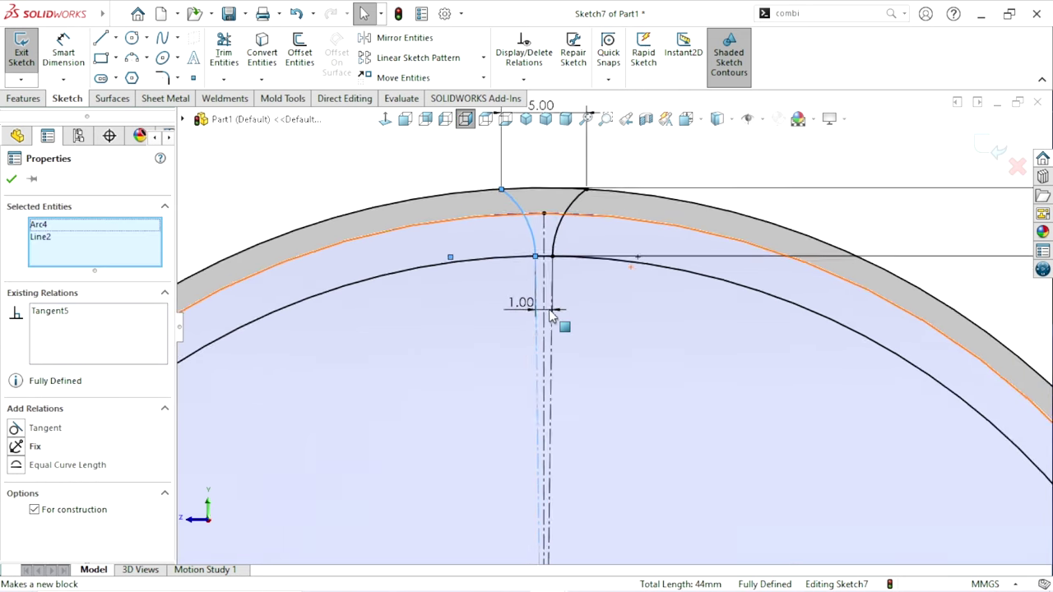
left_click(794, 223)
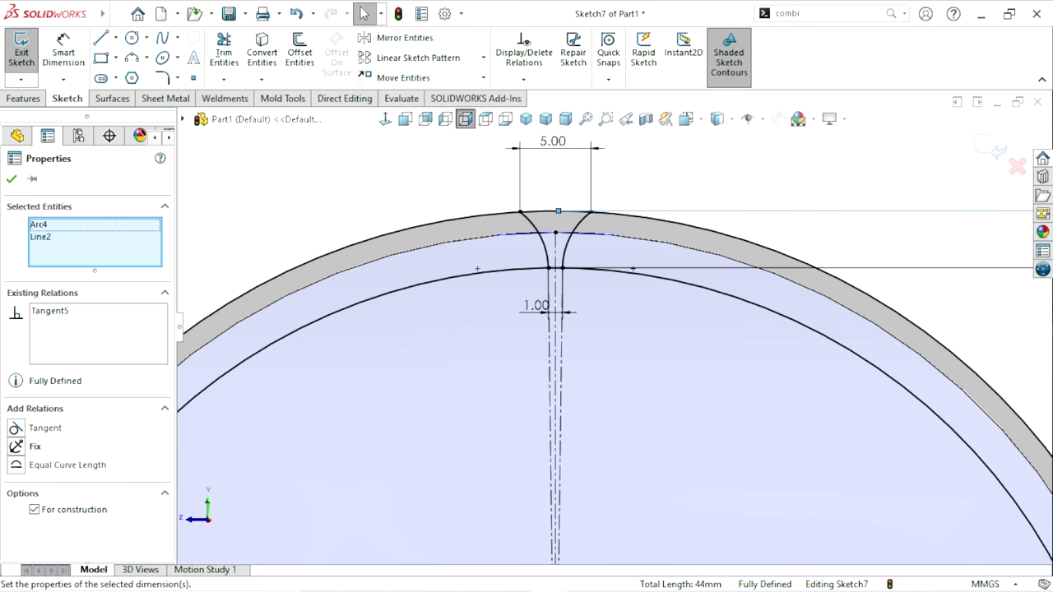
- Select the 88.00 outer diameter dimension, then start Trim Entities
left_click(579, 329)
scroll(616, 378, "up", 3)
scroll(621, 366, "down", 1)
scroll(621, 365, "down", 2)
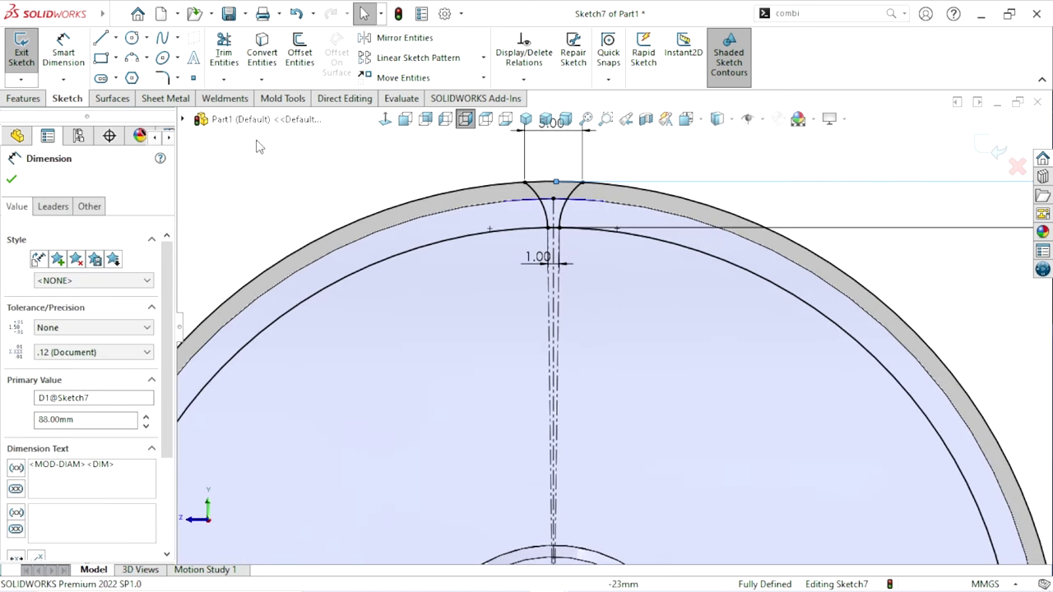
left_click(231, 65)
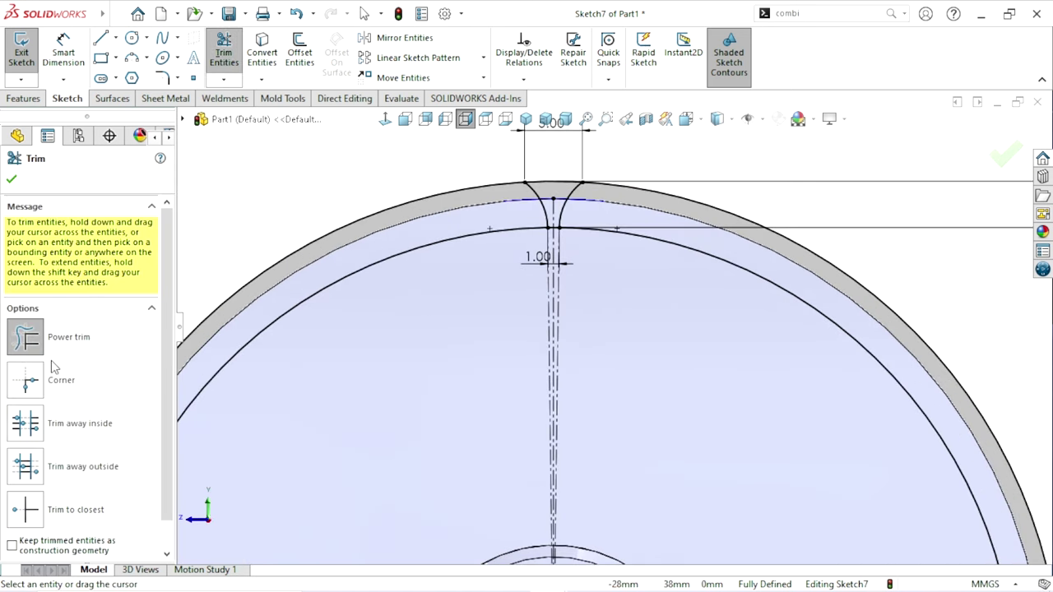
- Power-trim the leftover inner arc and outer band around the top notch, then close Trim
left_click(24, 338)
left_click_drag(370, 188, 576, 380)
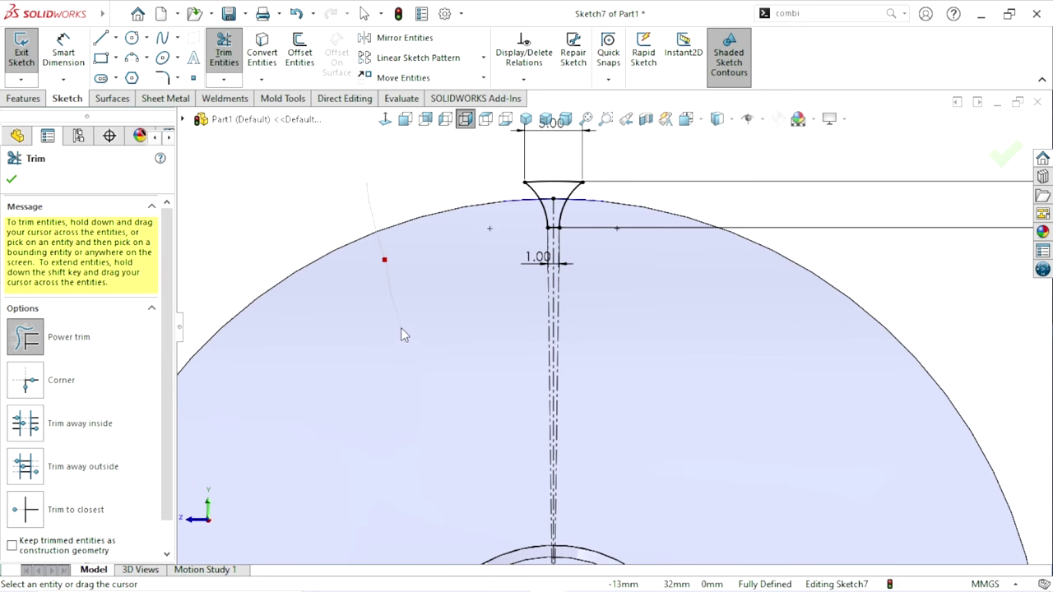
scroll(576, 380, "up", 2)
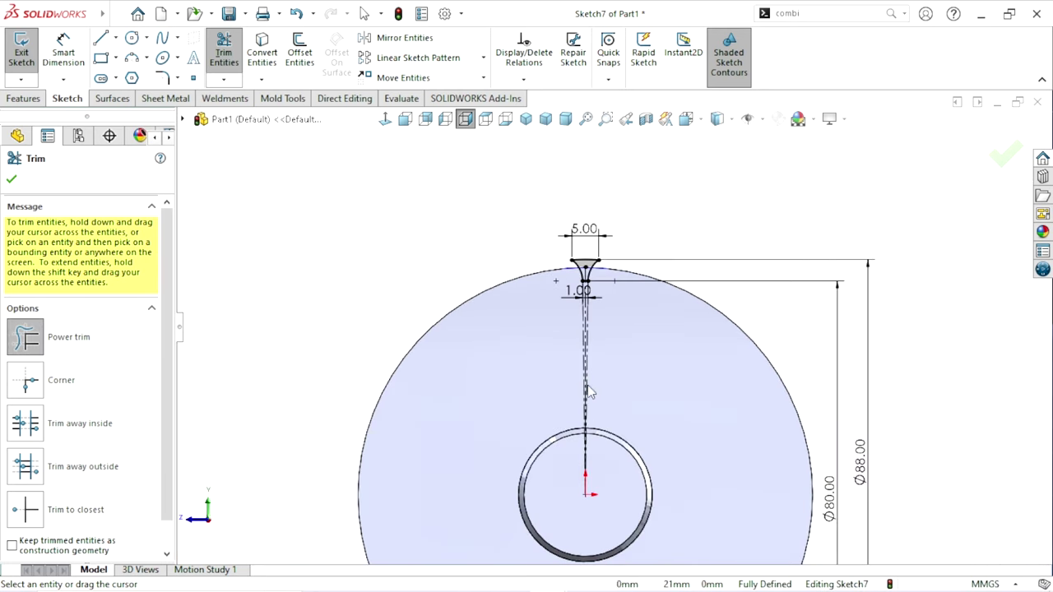
left_click(13, 182)
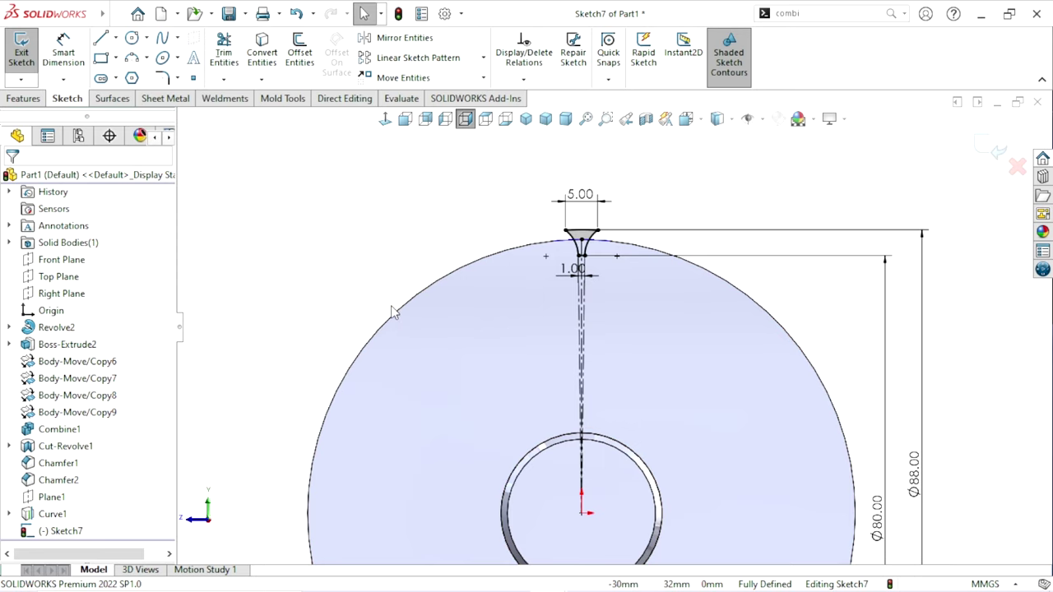
scroll(535, 346, "up", 2)
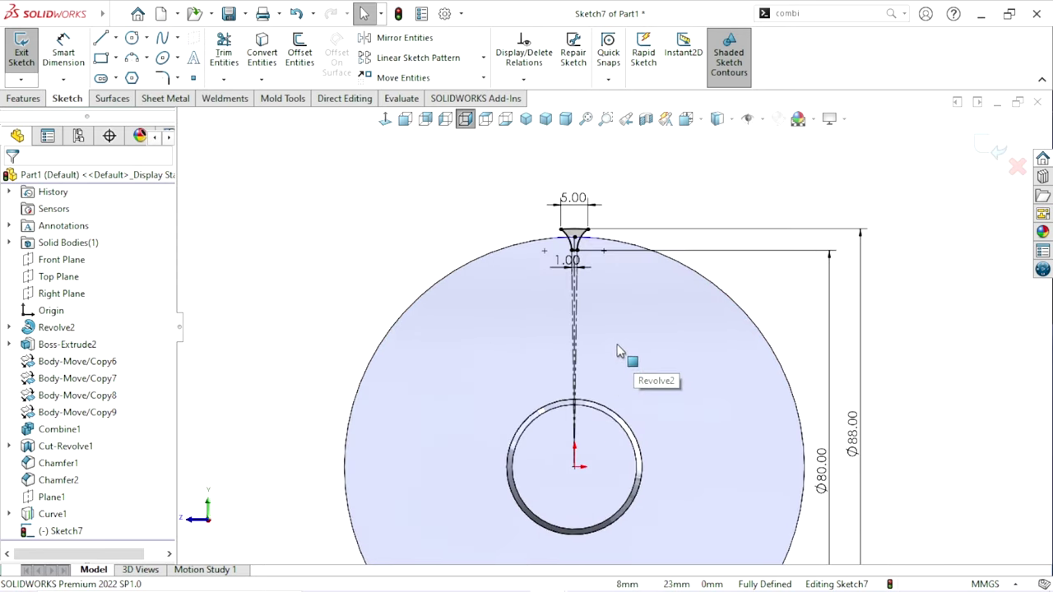
scroll(614, 337, "up", 1)
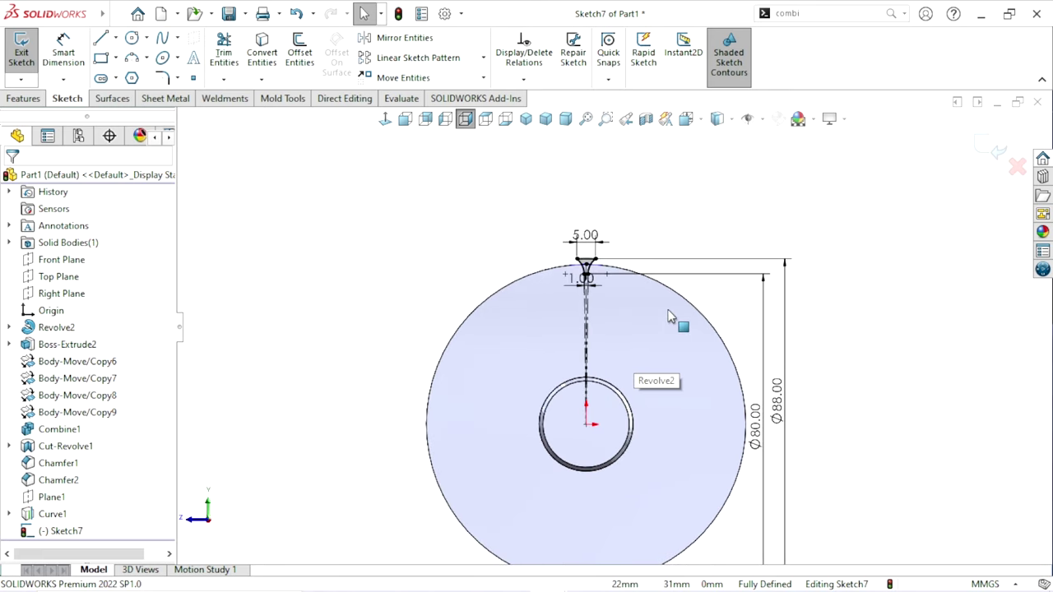
- Change the notch's top width dimension in Sketch7 from 5.00 to 6.00 mm
double_click(563, 227)
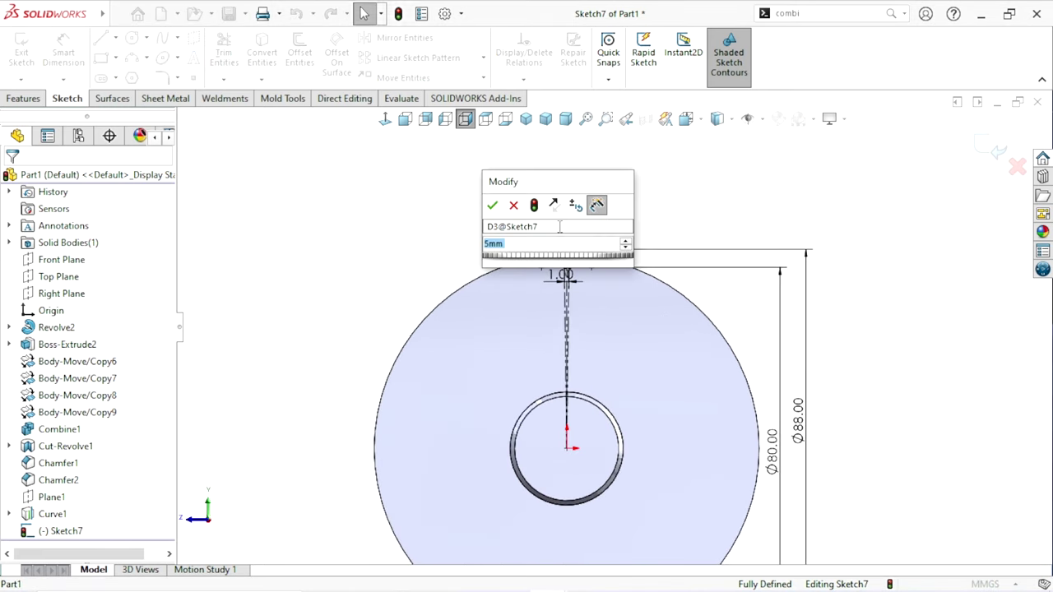
type("6")
key("Escape")
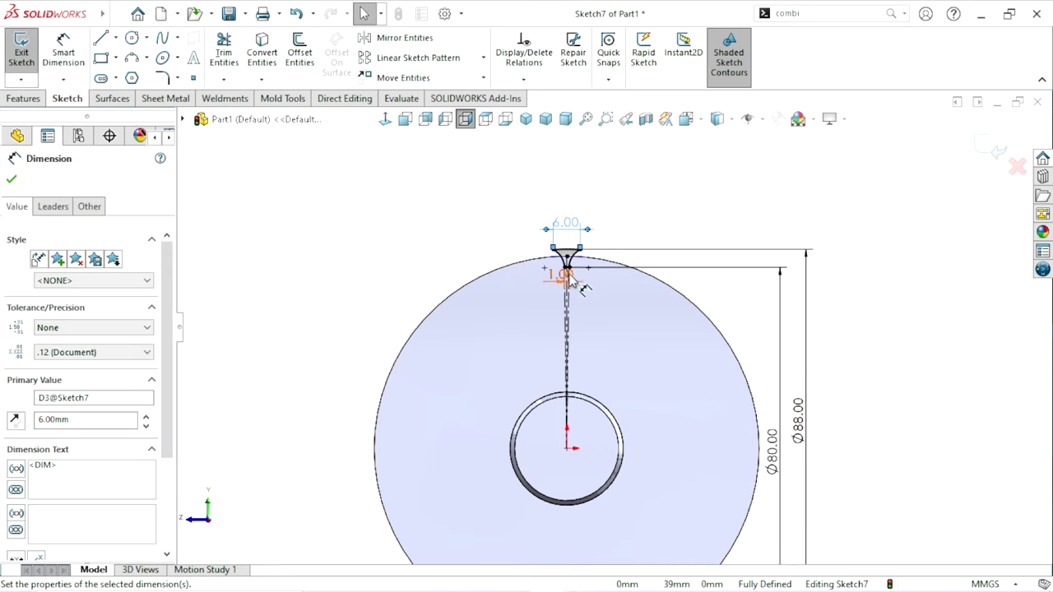
scroll(572, 278, "down", 3)
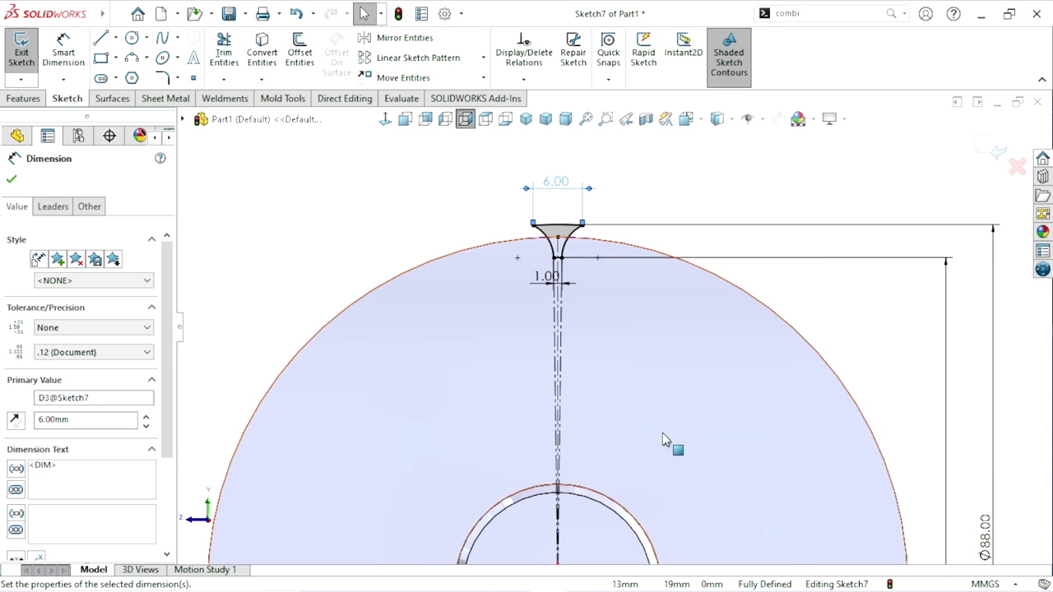
scroll(662, 433, "up", 3)
scroll(632, 329, "down", 1)
scroll(576, 296, "down", 1)
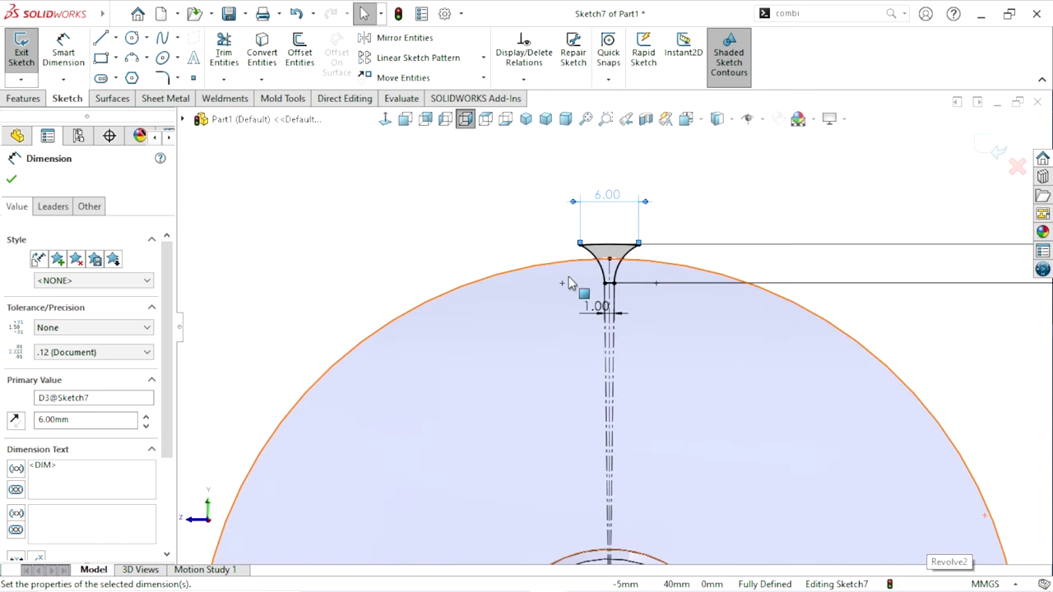
scroll(589, 239, "down", 2)
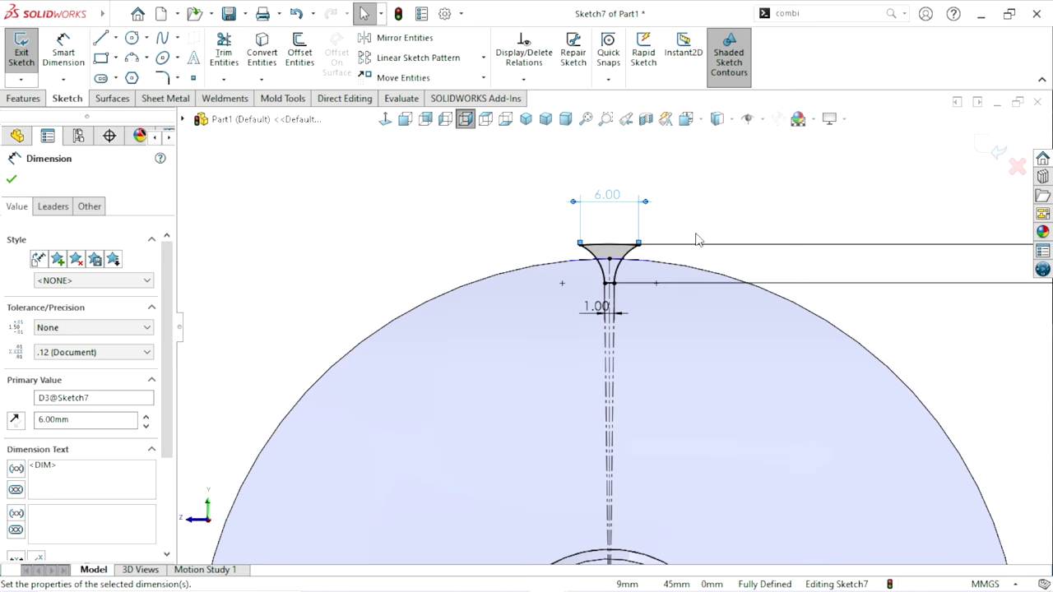
left_click(12, 179)
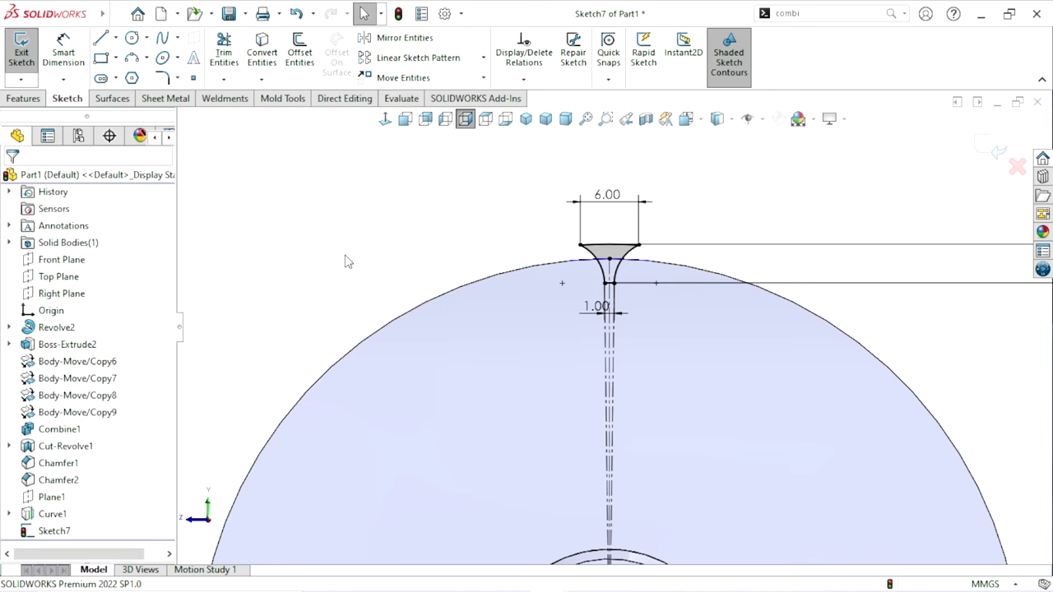
scroll(470, 362, "up", 2)
scroll(470, 362, "up", 2)
scroll(638, 353, "down", 1)
scroll(451, 362, "down", 1)
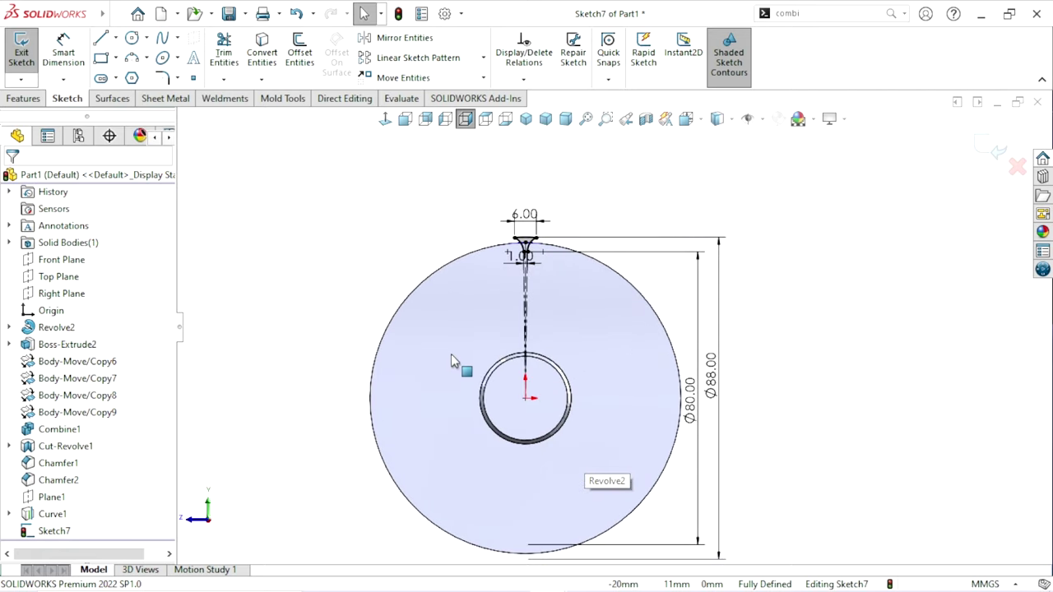
mouse_move(451, 355)
middle_mouse_down()
mouse_move(626, 421)
mouse_move(592, 412)
middle_mouse_up()
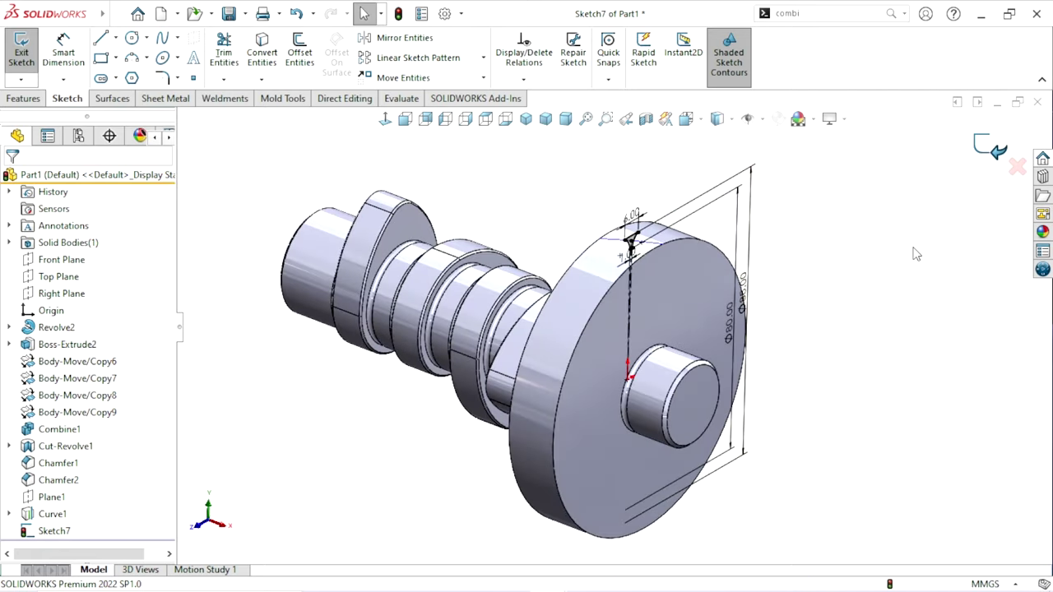
- Exit Sketch7, turn the part face-on, and select Sketch7 to show its dimensions
key("ctrl+b")
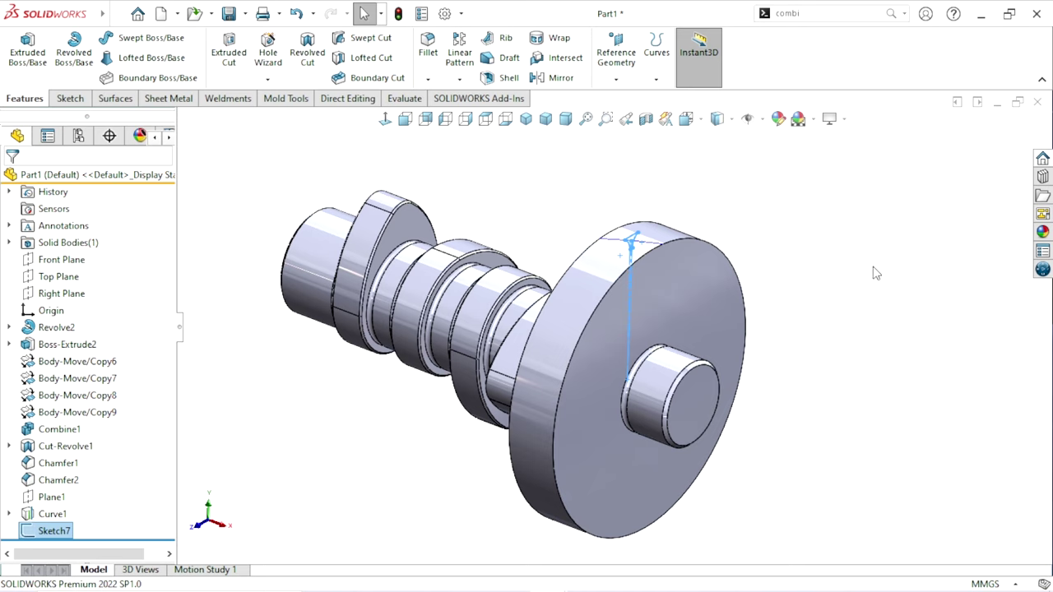
scroll(823, 296, "up", 3)
left_click(790, 318)
scroll(796, 314, "down", 3)
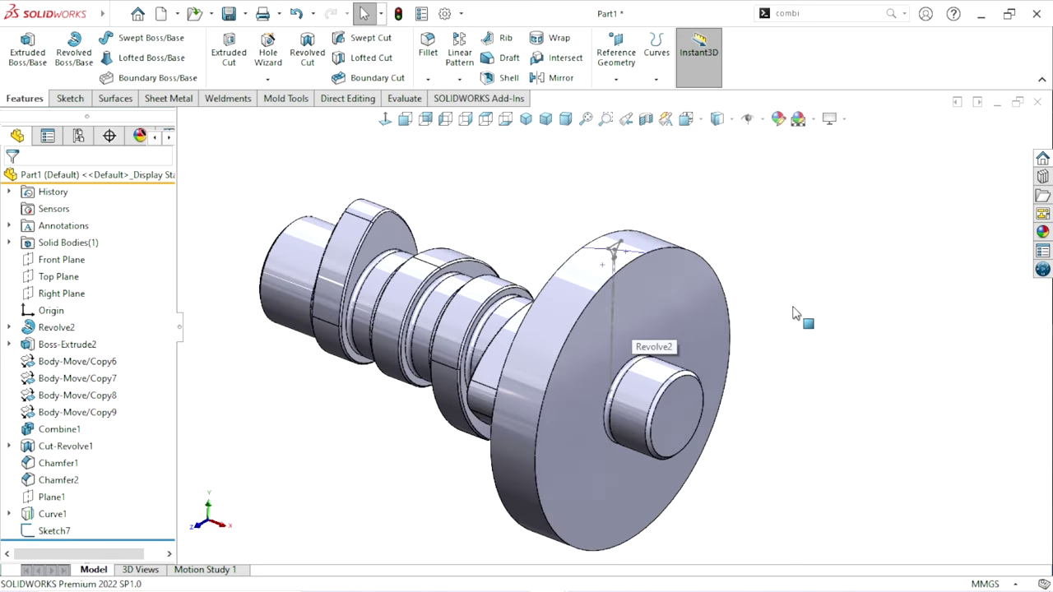
middle_click_drag(724, 346, 576, 378)
scroll(301, 414, "down", 3)
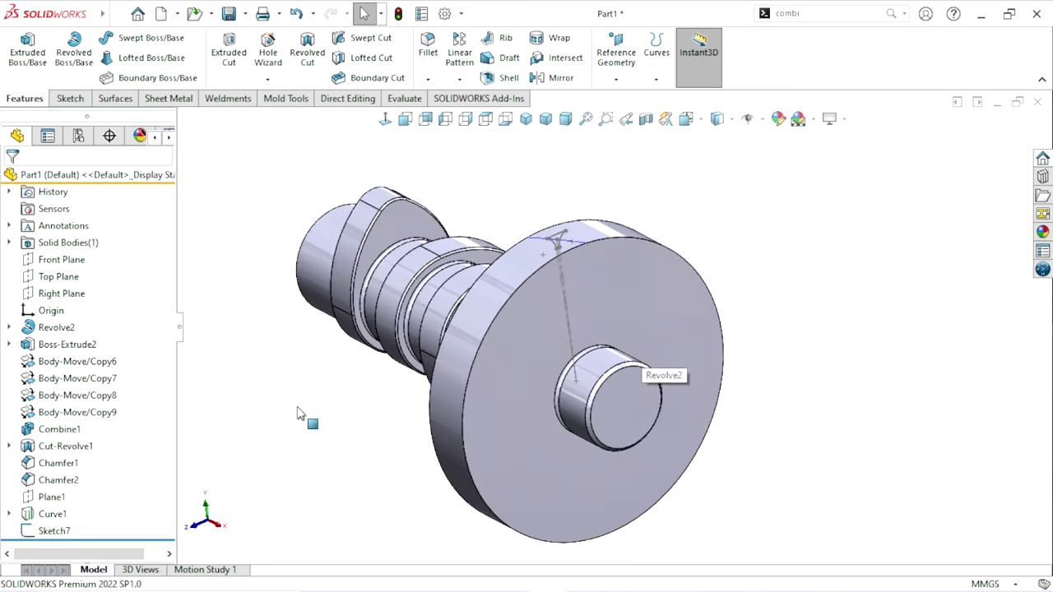
left_click(51, 533)
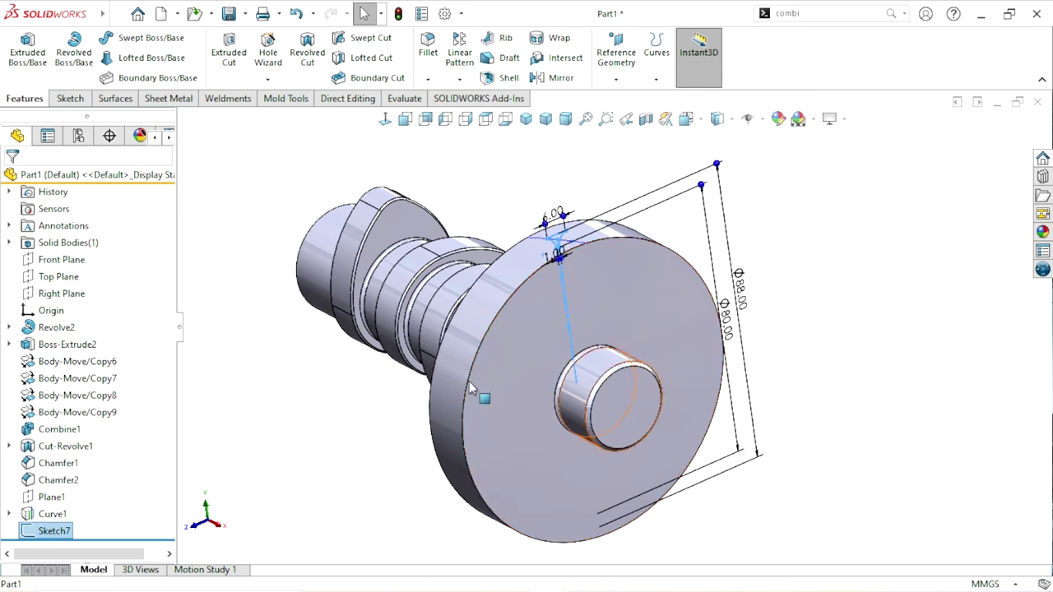
- Create a derived copy of Sketch7 on the flange's front face, viewed normal to it
left_click(504, 357)
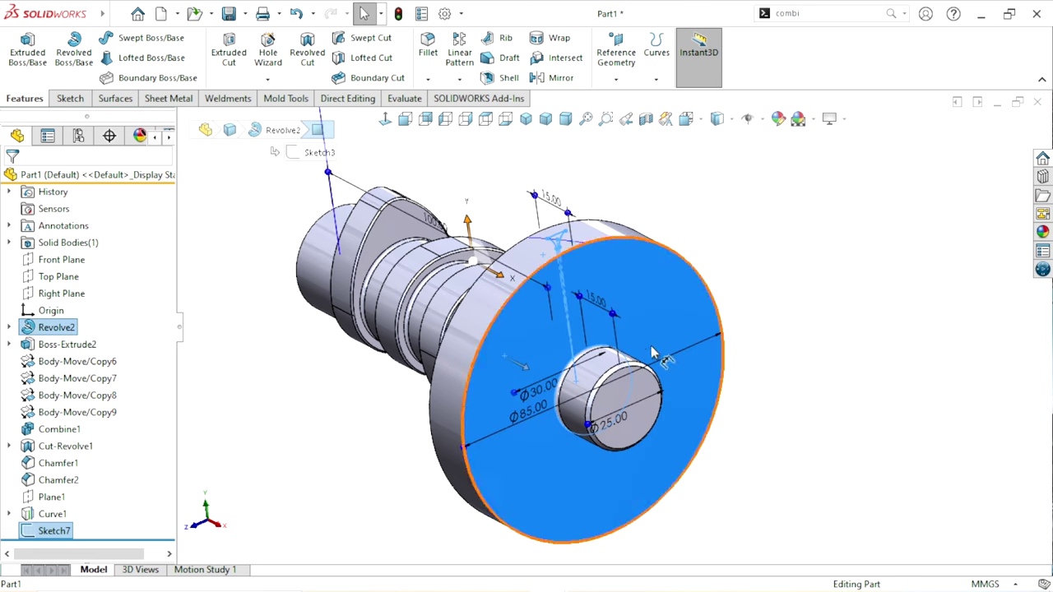
left_click(120, 14)
mouse_move(207, 14)
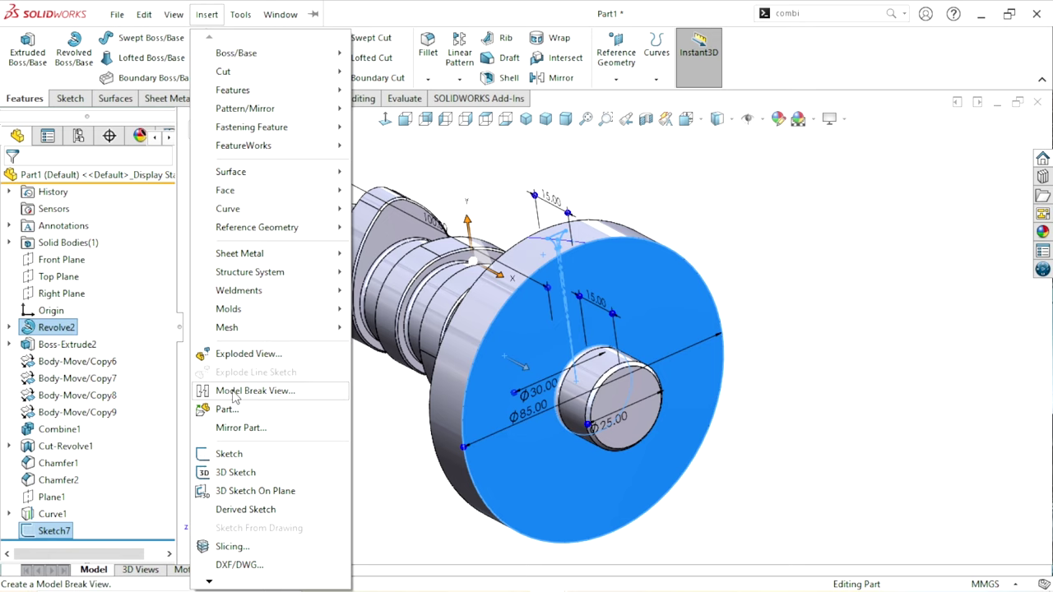
left_click(245, 509)
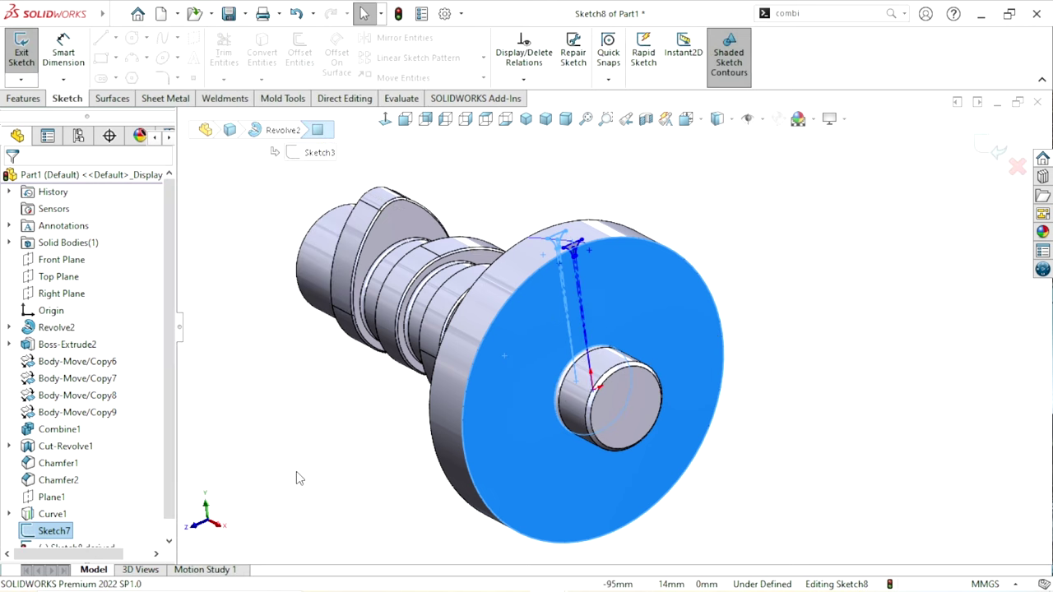
left_click(385, 120)
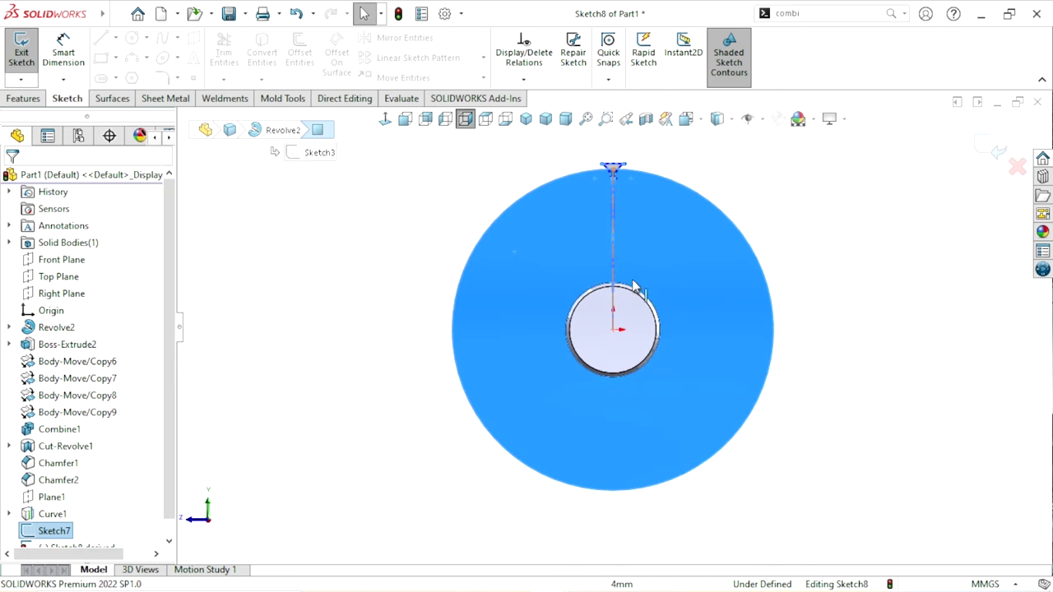
scroll(646, 231, "down", 2)
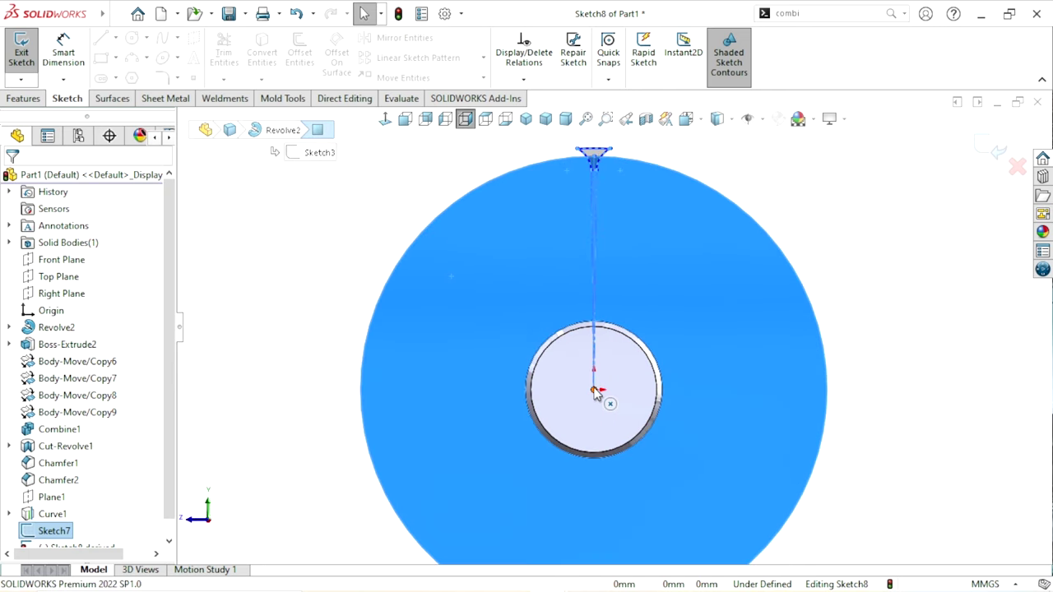
- Try repositioning the derived profile's base point, snapping it back onto the origin
left_click_drag(550, 393, 560, 393)
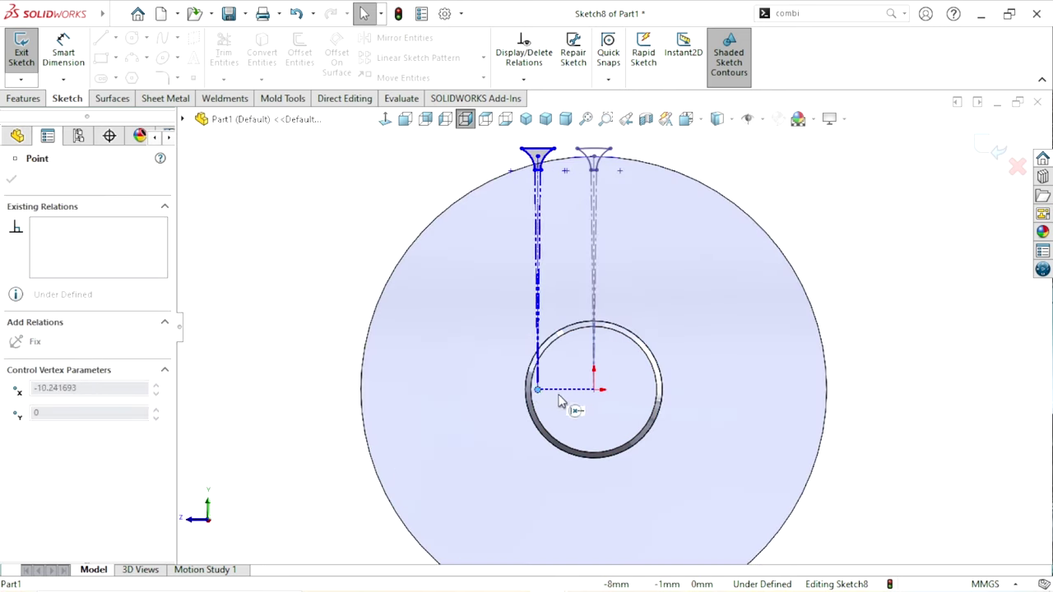
key("Left")
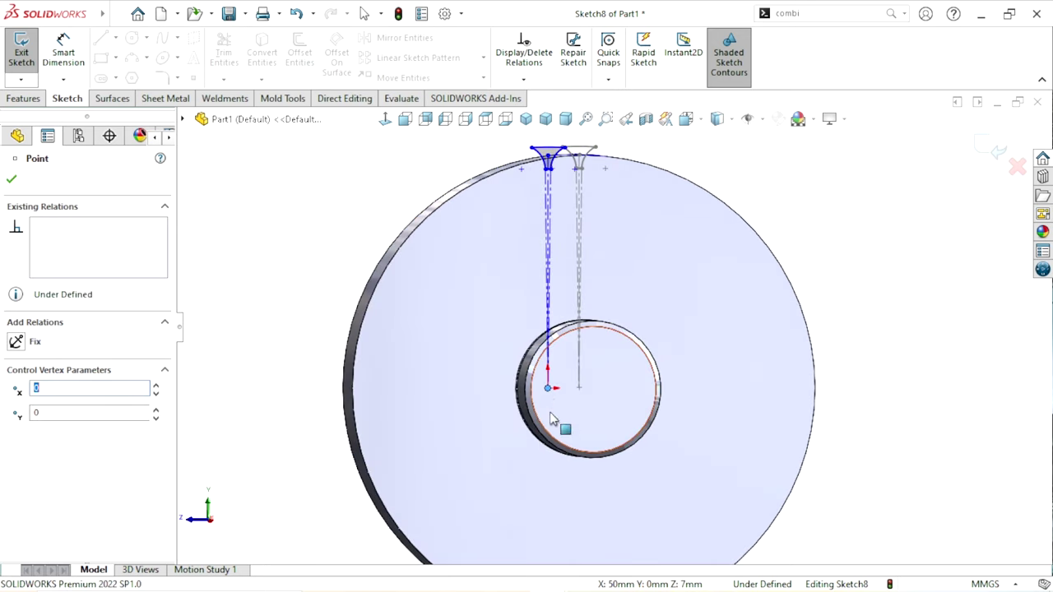
left_click_drag(558, 390, 584, 388)
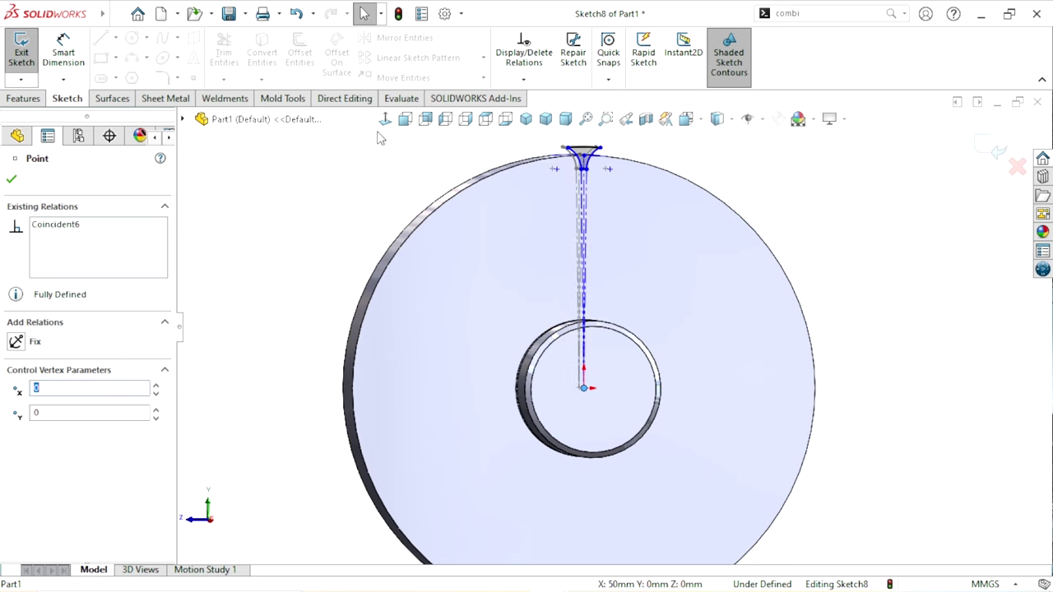
left_click(386, 121)
scroll(599, 342, "down", 5)
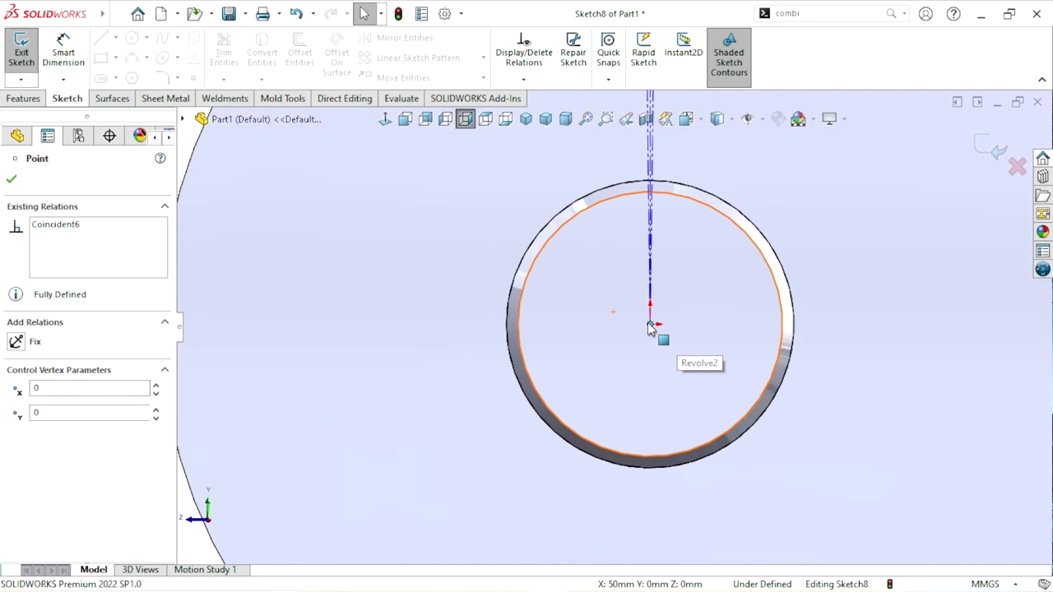
left_click_drag(651, 327, 607, 310)
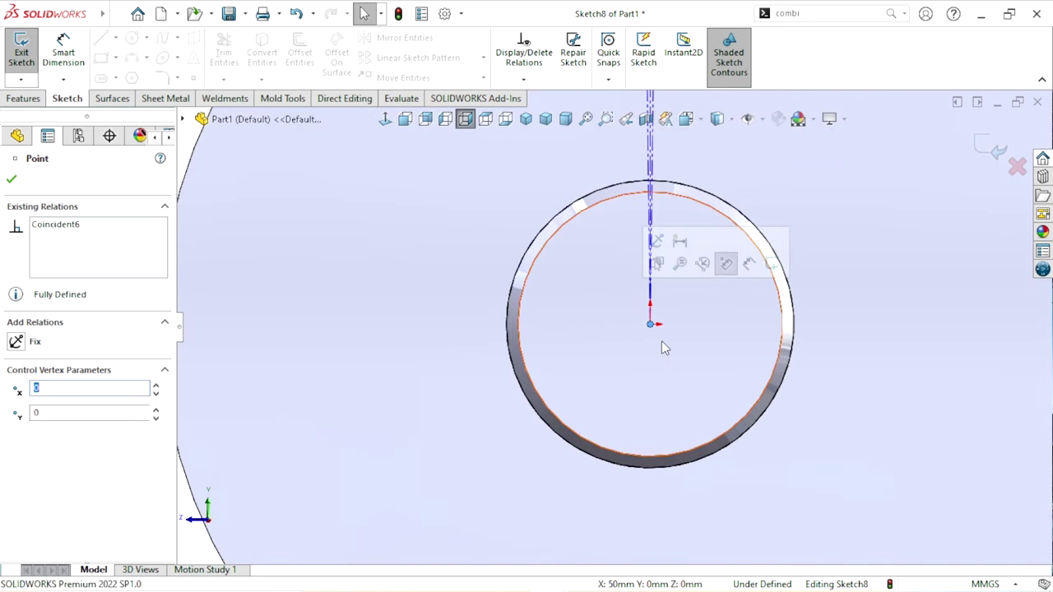
left_click_drag(653, 328, 590, 315)
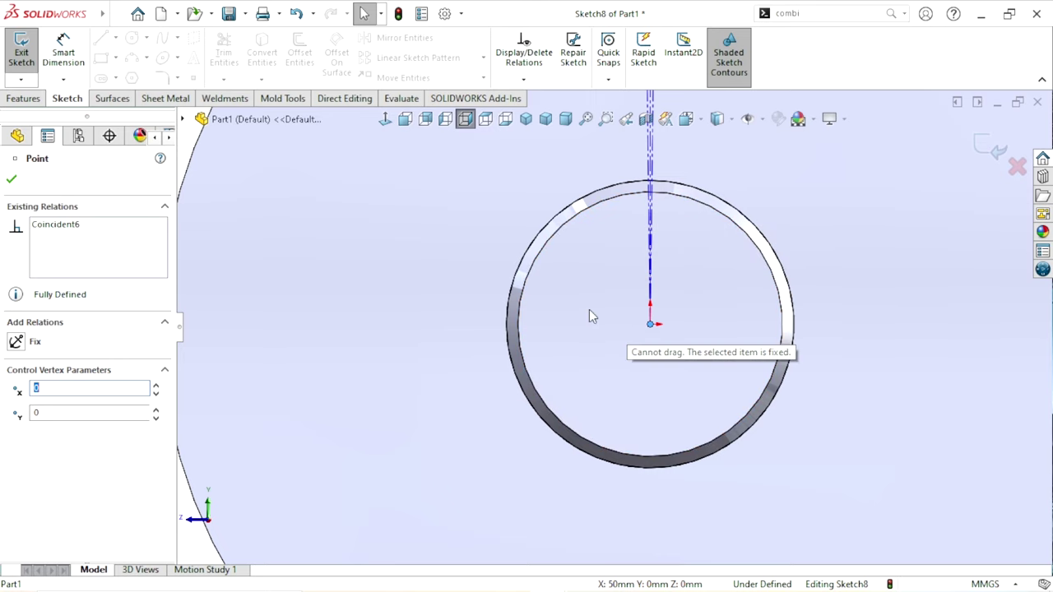
scroll(665, 387, "up", 5)
scroll(628, 247, "down", 5)
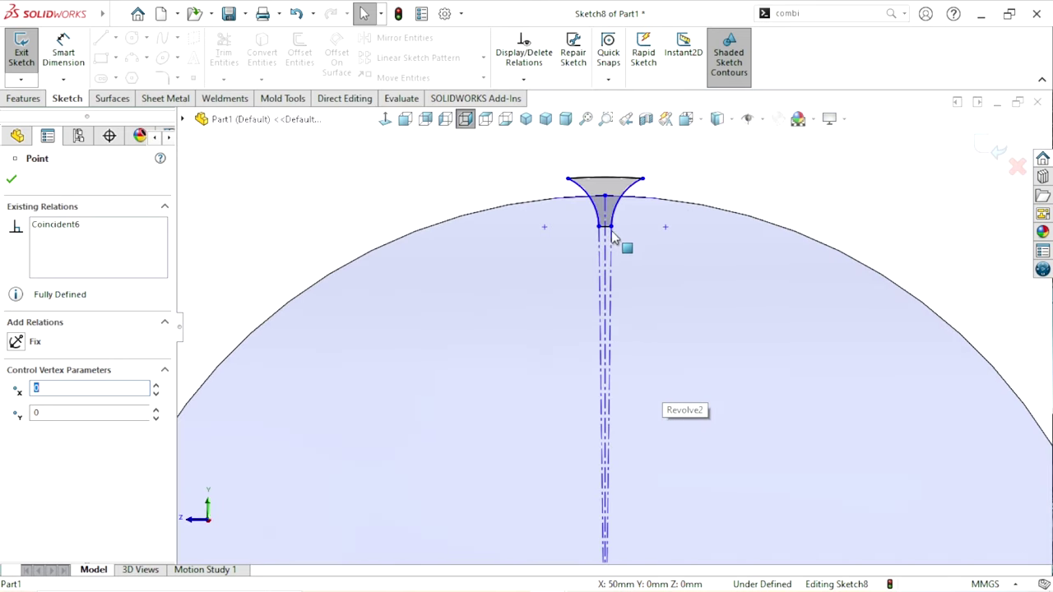
- Swing the derived tooth profile left along the rim and select its top point
left_click_drag(606, 198, 458, 224)
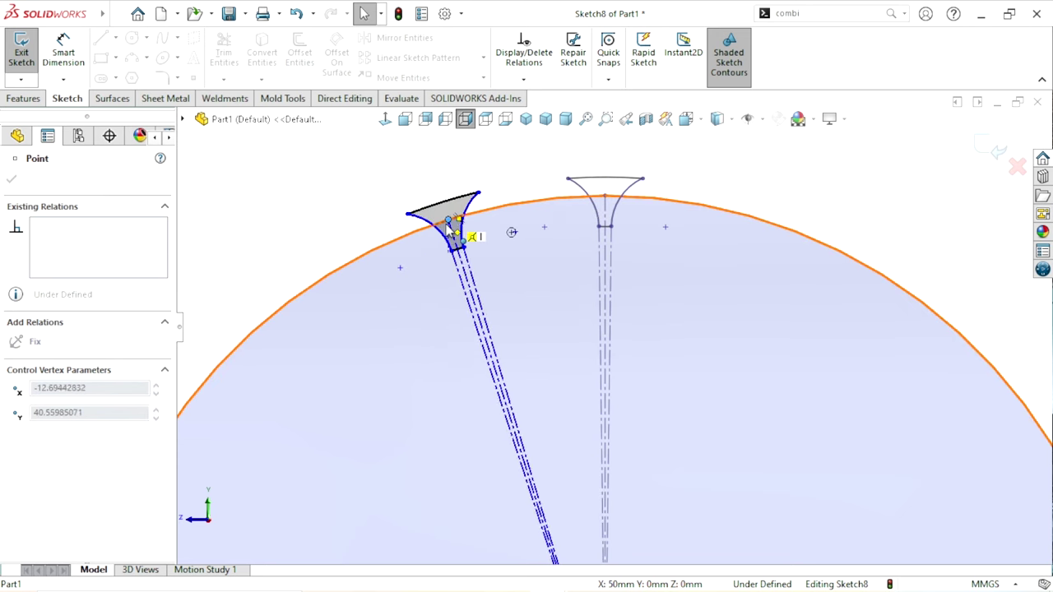
scroll(609, 326, "up", 3)
scroll(647, 329, "down", 2)
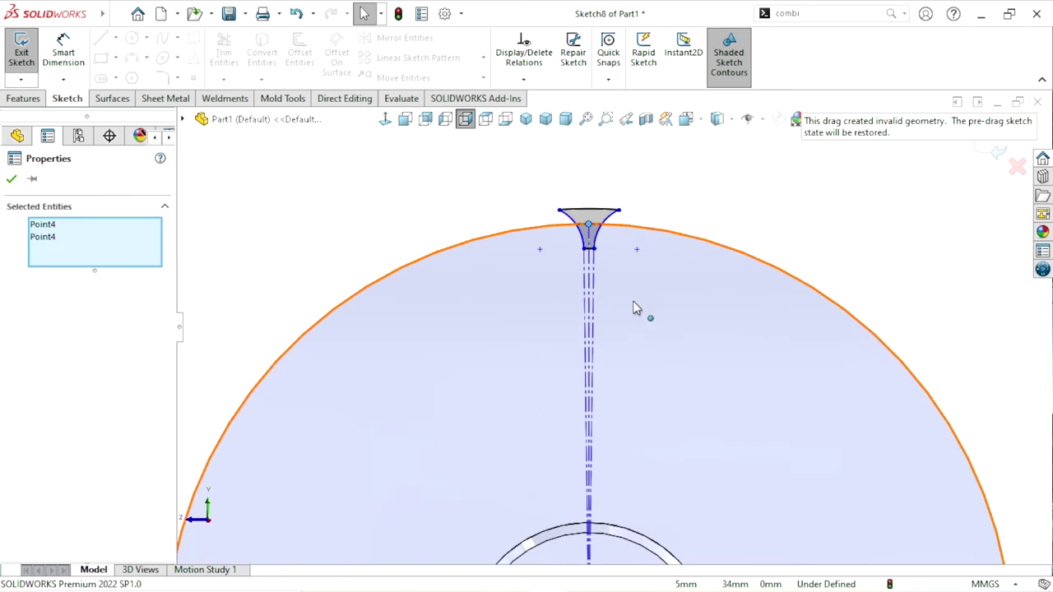
left_click_drag(589, 227, 447, 247)
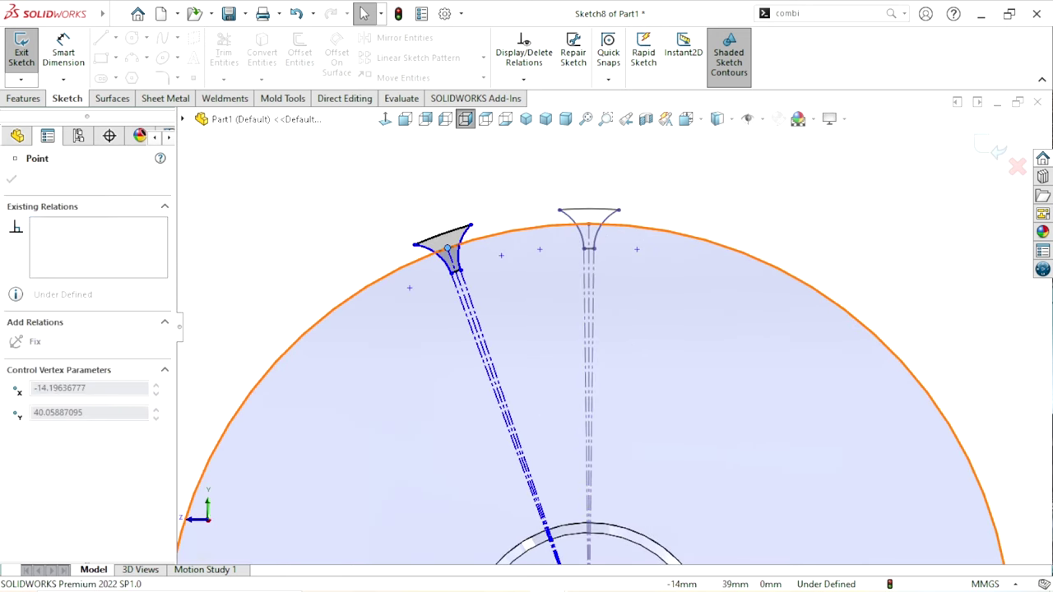
left_click(734, 215)
scroll(588, 370, "up", 3)
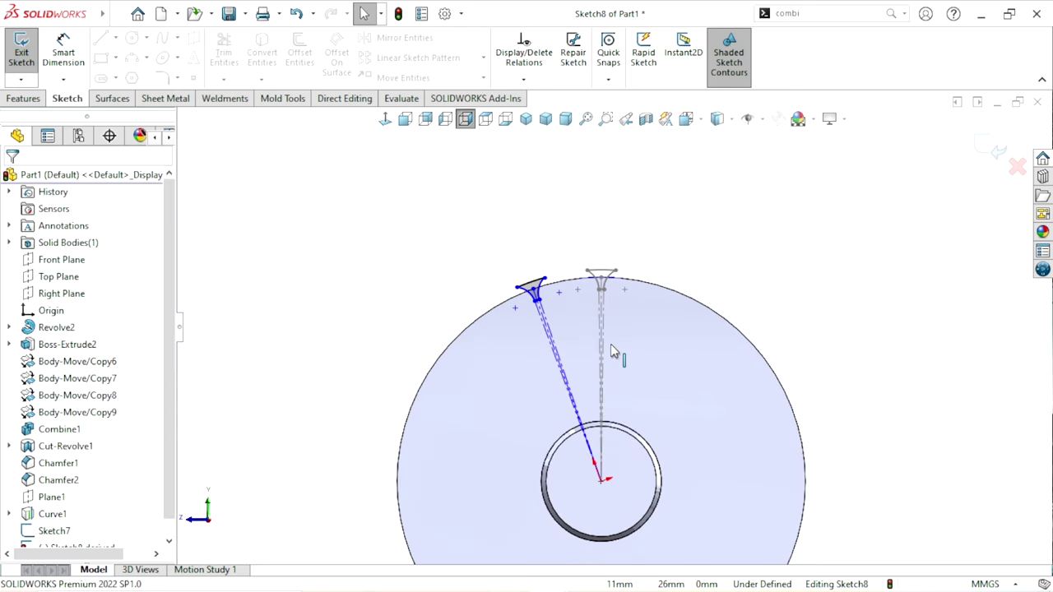
scroll(616, 353, "down", 1)
middle_click_drag(595, 389, 606, 380)
scroll(607, 380, "up", 2)
scroll(606, 372, "down", 5)
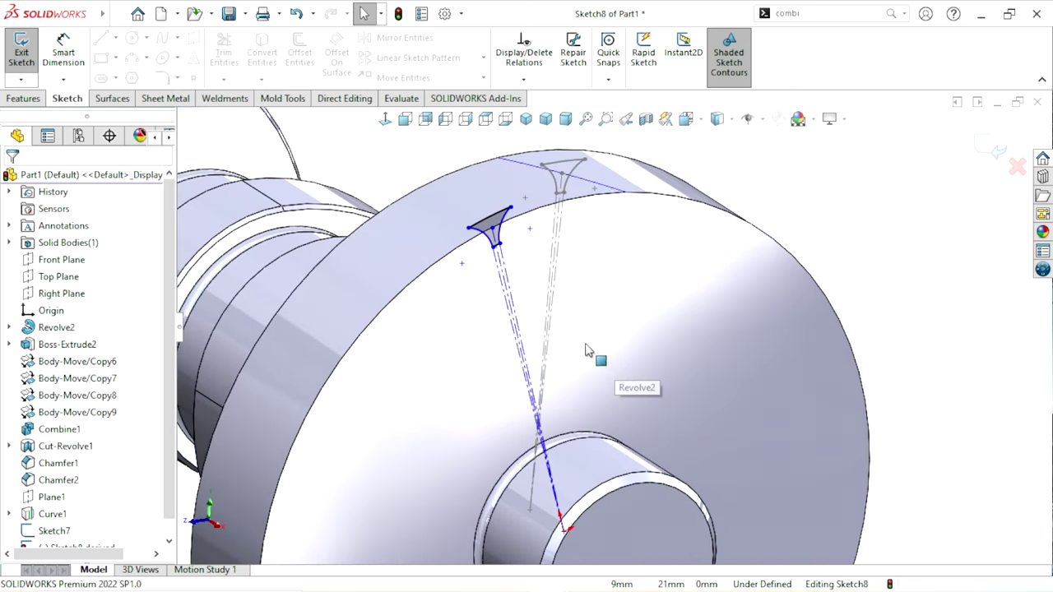
left_click(492, 230)
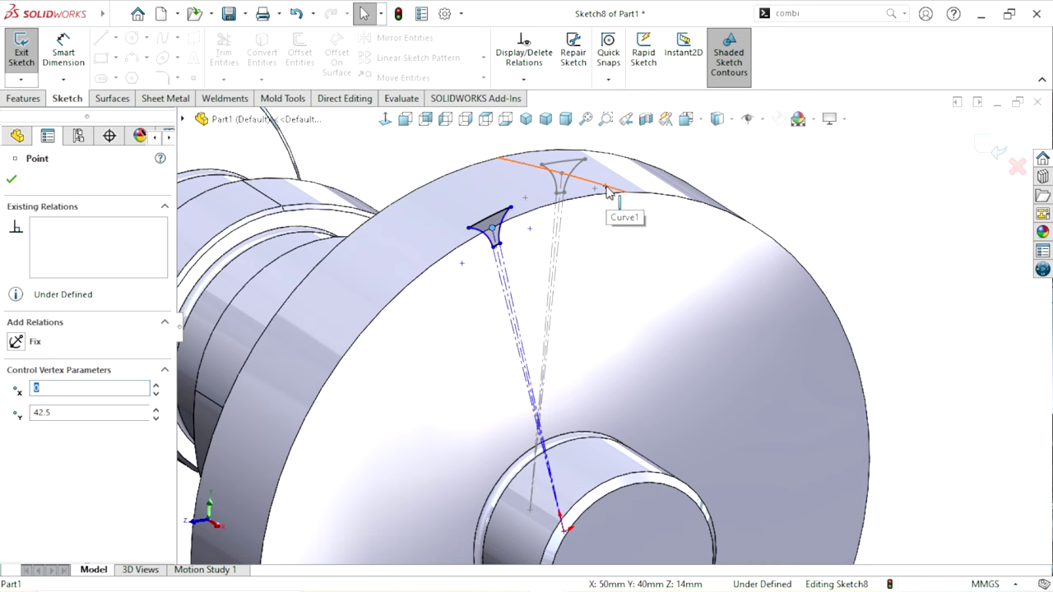
- Pierce the profile's top point onto the helical Curve1 edge and exit Sketch8
left_click(607, 191, "ctrl")
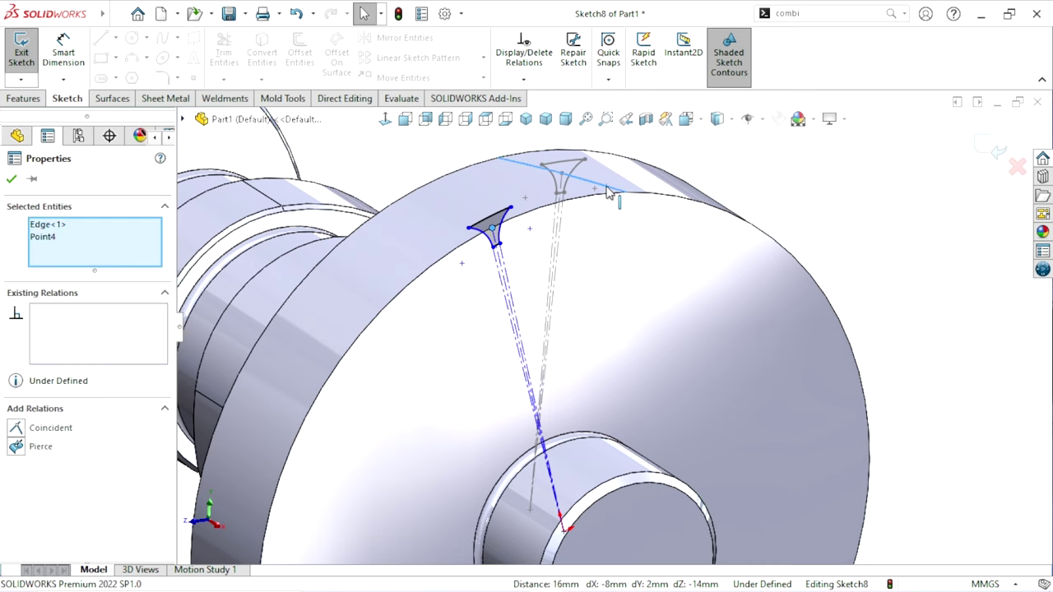
left_click(18, 447)
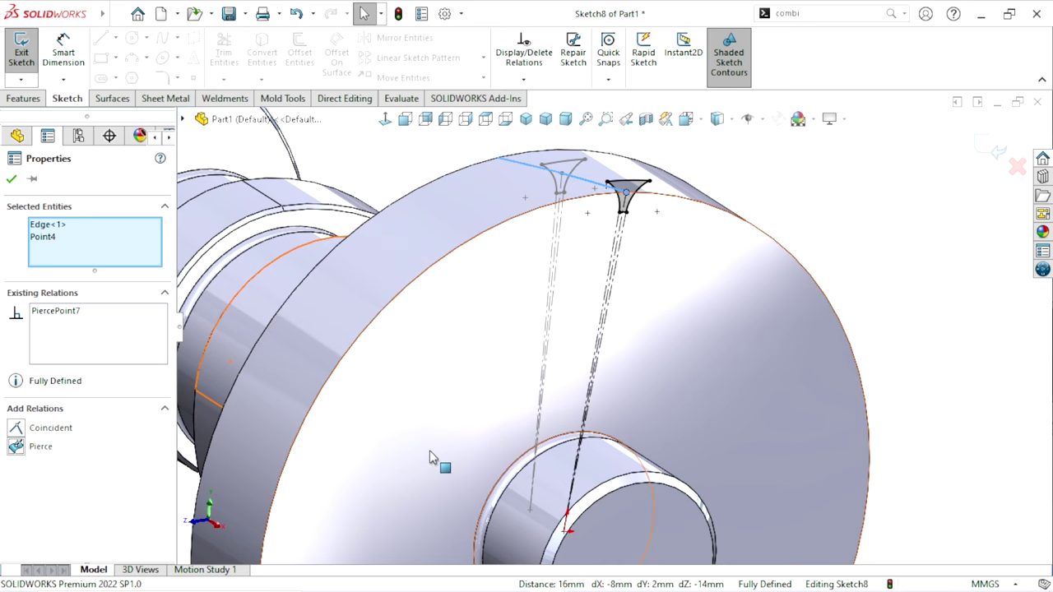
middle_click_drag(430, 450, 606, 387)
left_click(12, 179)
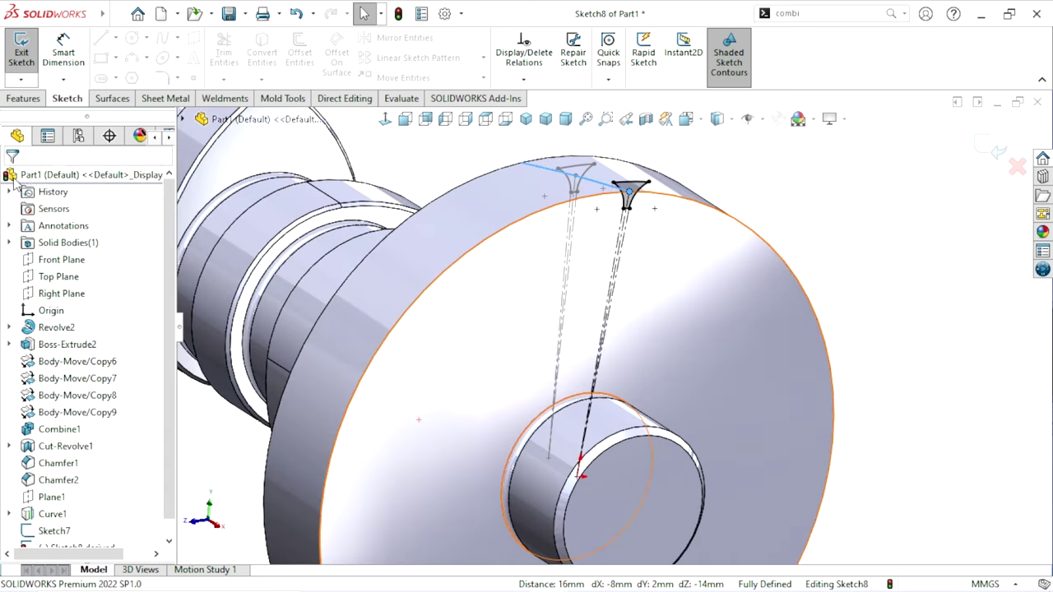
left_click(990, 152)
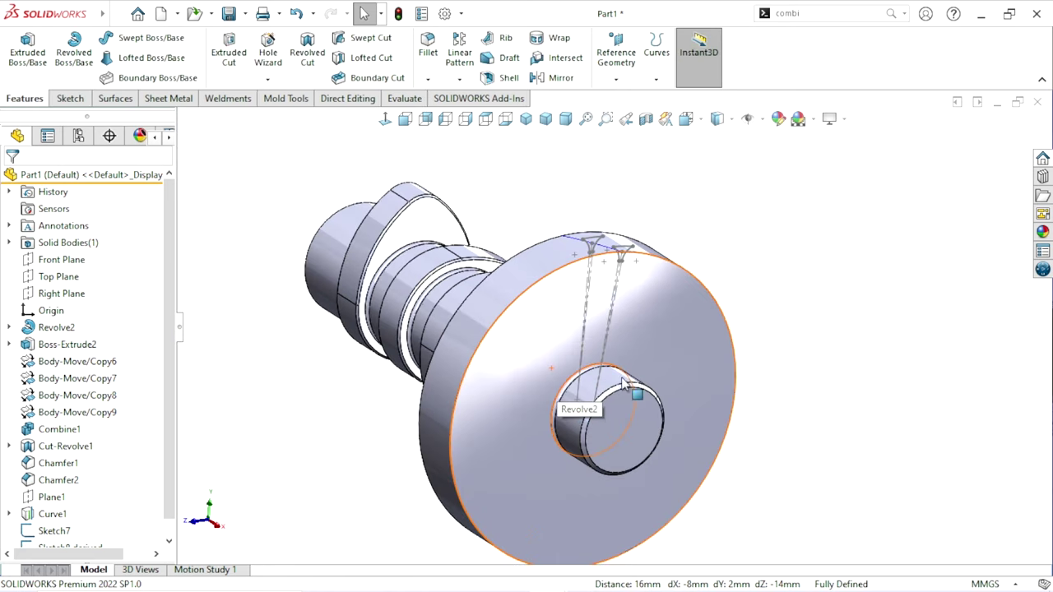
- Select Sketch7 and the Revolve2 flange face for the next derived sketch
middle_click_drag(710, 362, 513, 402)
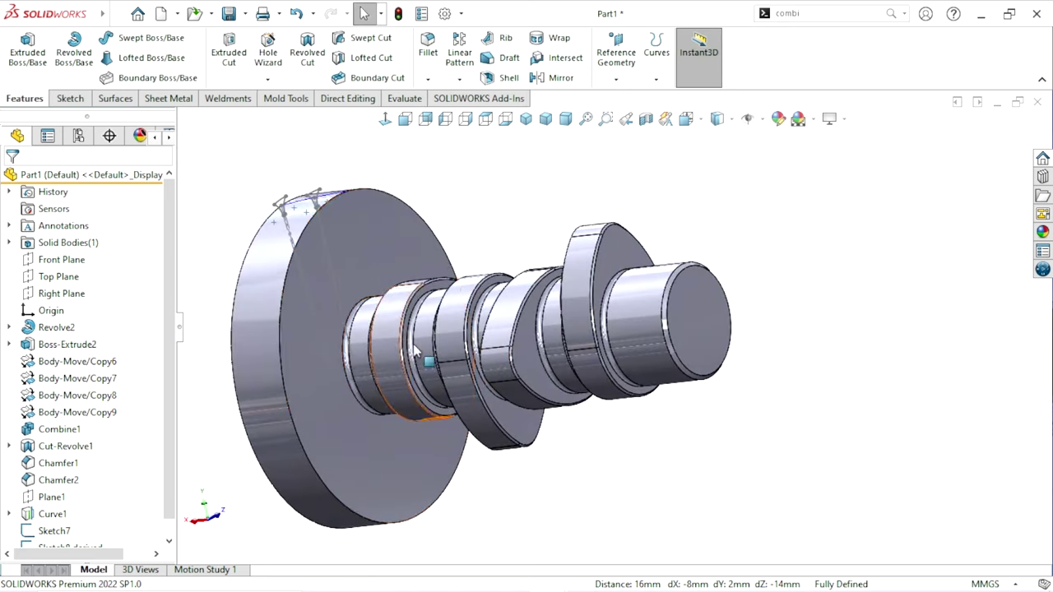
scroll(565, 244, "up", 2)
scroll(564, 244, "down", 2)
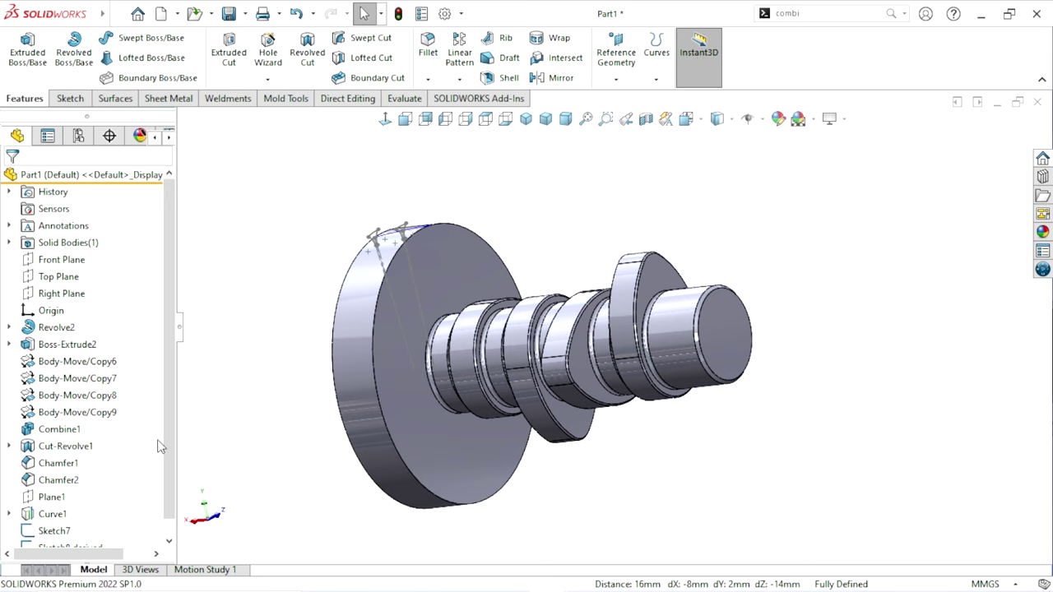
scroll(74, 506, "down", 1)
left_click(54, 517)
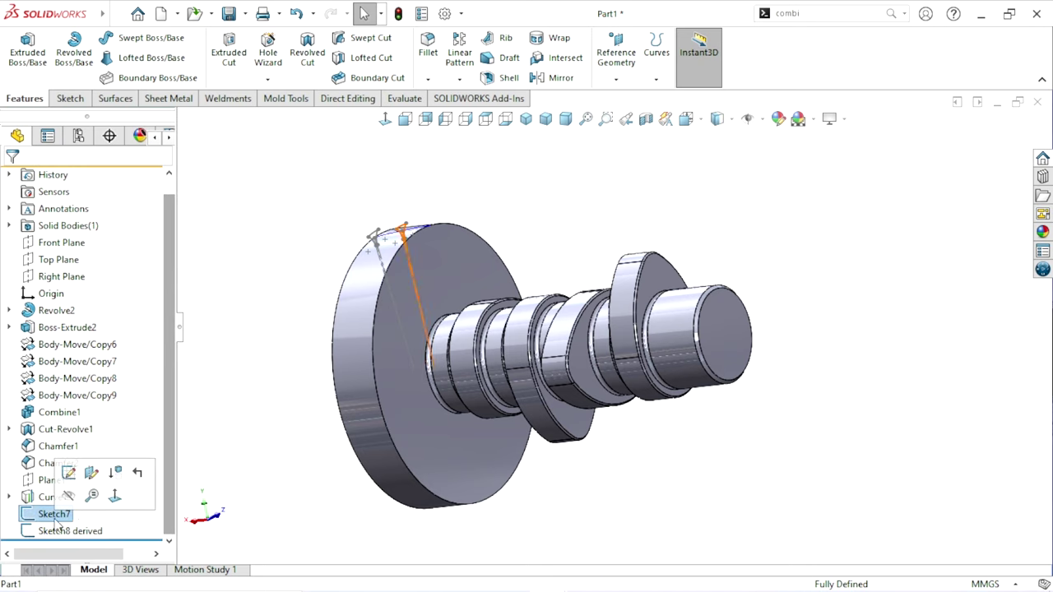
left_click(468, 272)
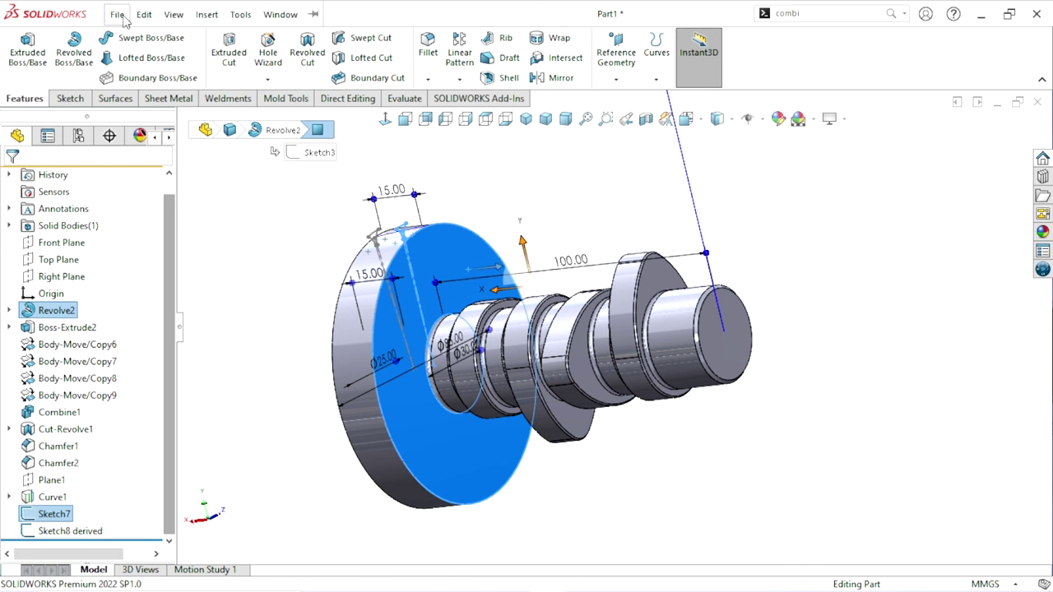
- Create another derived copy of Sketch7 on the flange, viewed normal to it
left_click(207, 15)
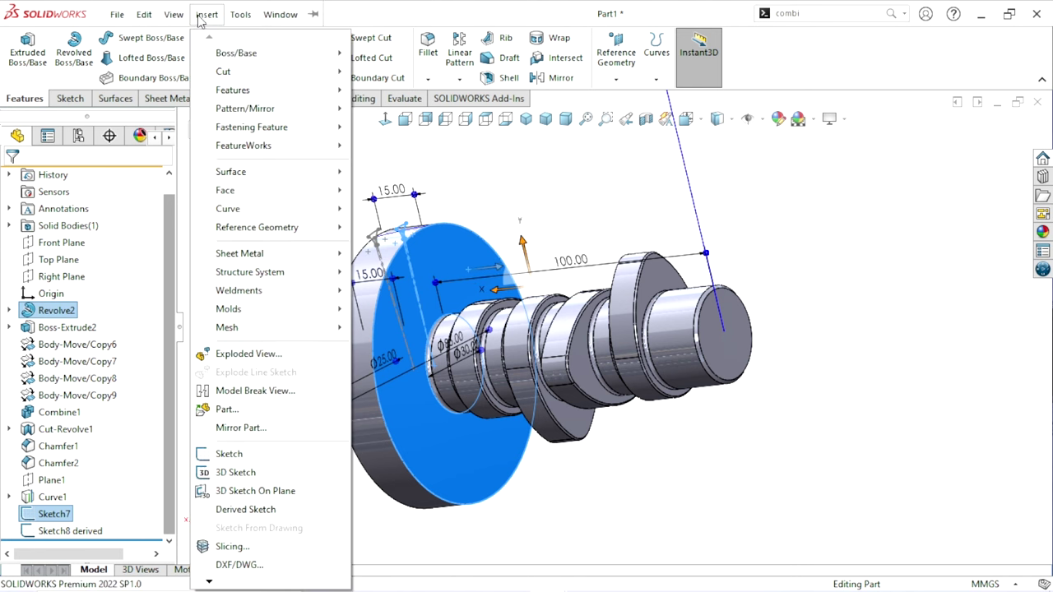
left_click(251, 513)
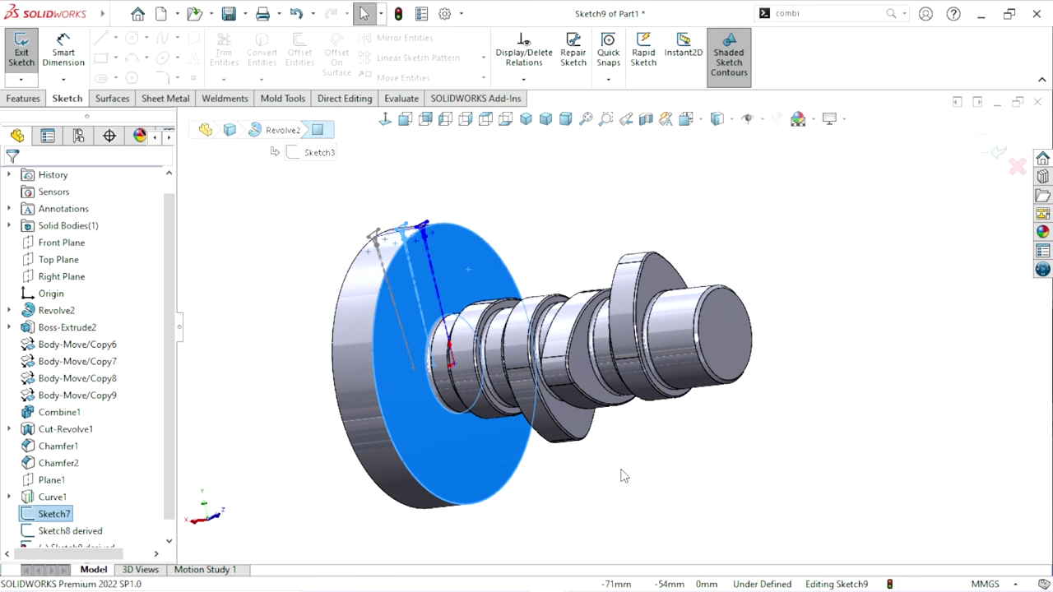
left_click(445, 118)
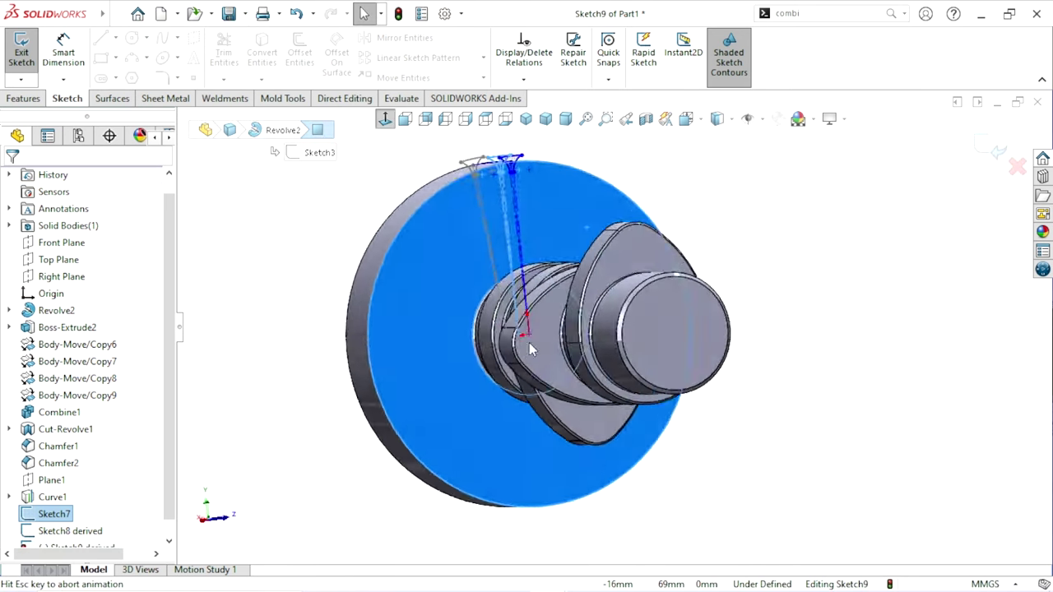
scroll(622, 235, "up", 3)
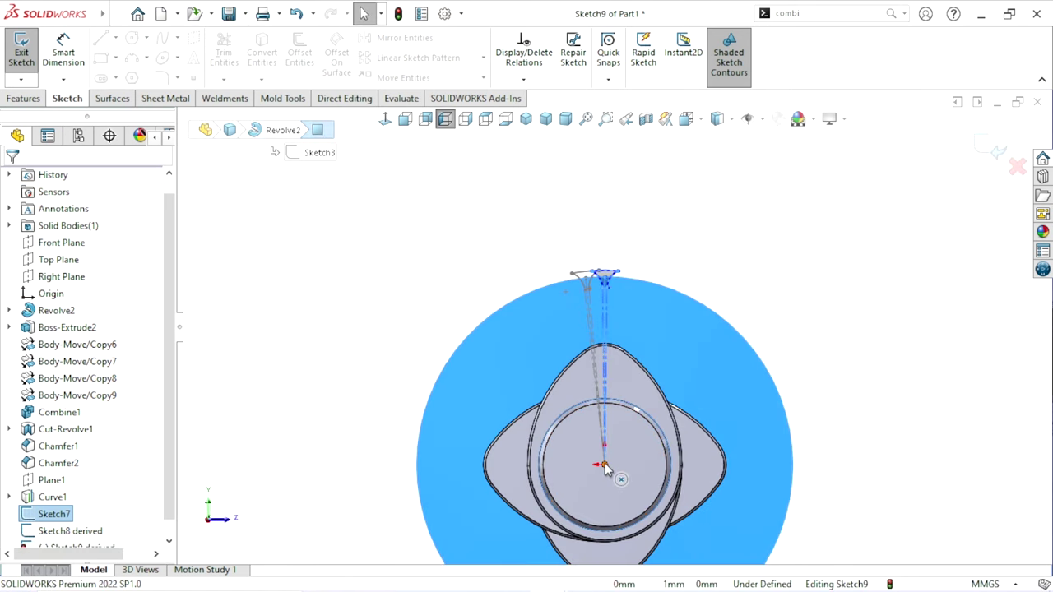
left_click_drag(658, 471, 607, 466)
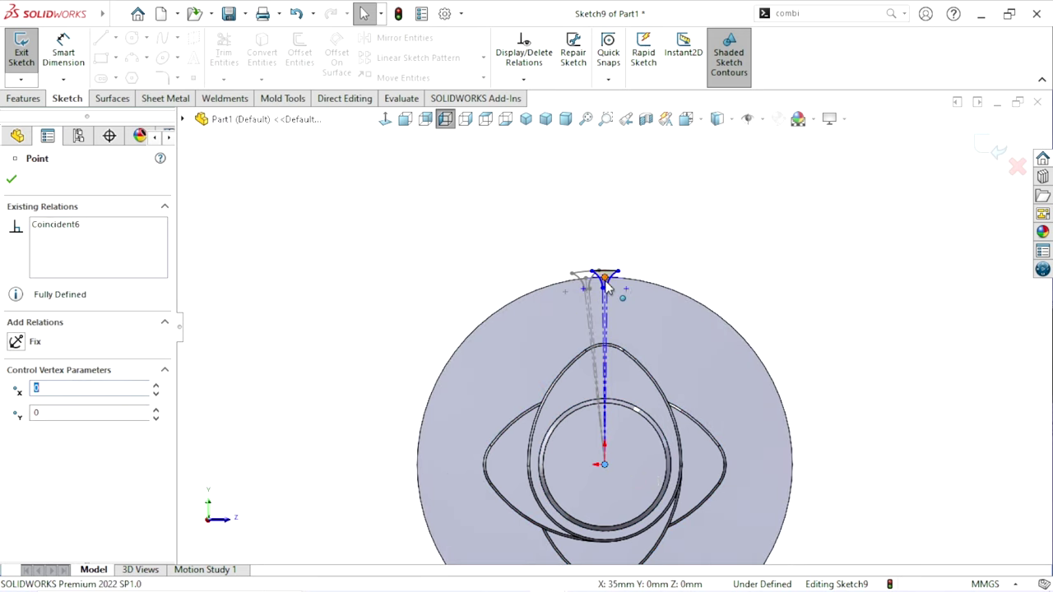
- Swing the copy right along the rim, pierce its top point onto Curve1, and exit Sketch9
left_click_drag(608, 284, 658, 296)
middle_click_drag(722, 313, 778, 381)
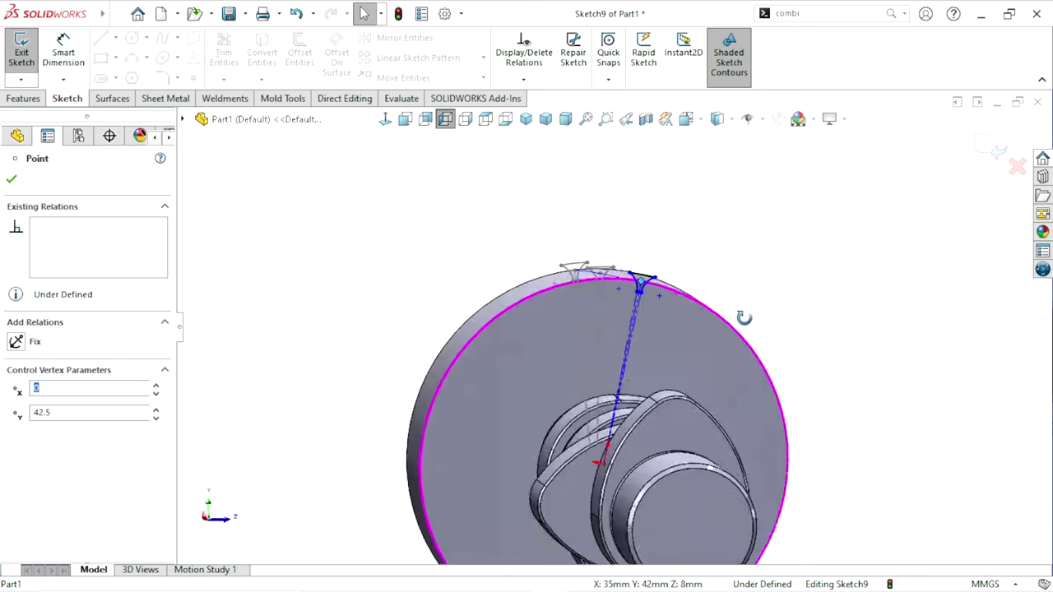
scroll(638, 346, "down", 3)
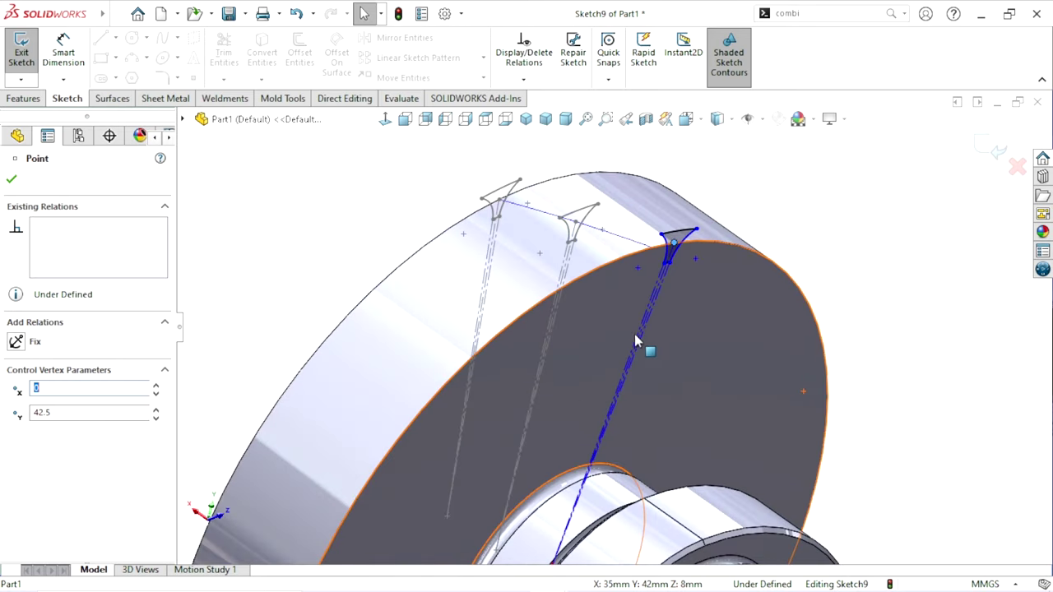
left_click(632, 250, "ctrl")
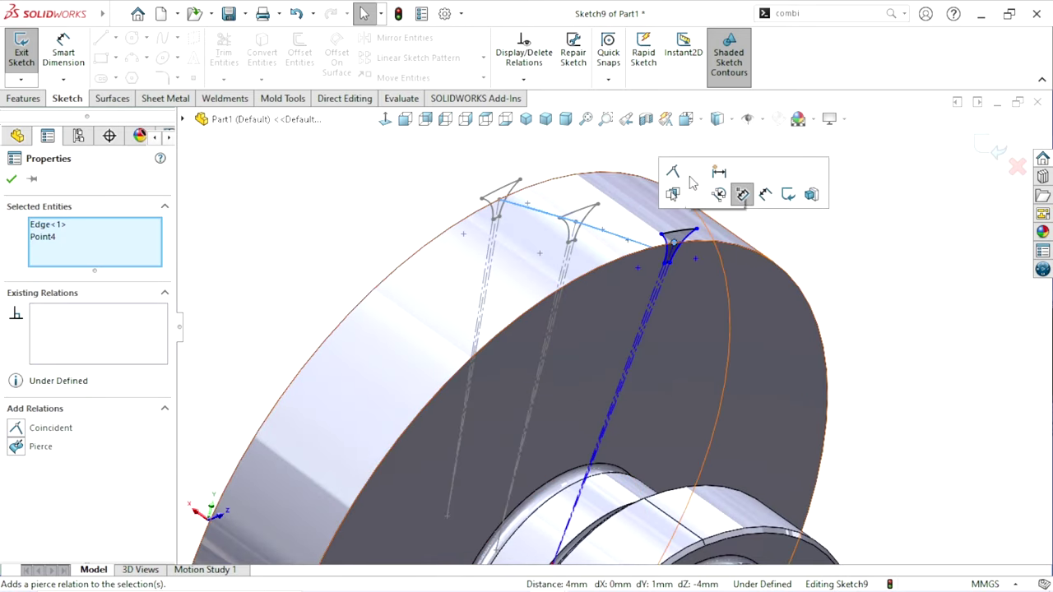
left_click(703, 179)
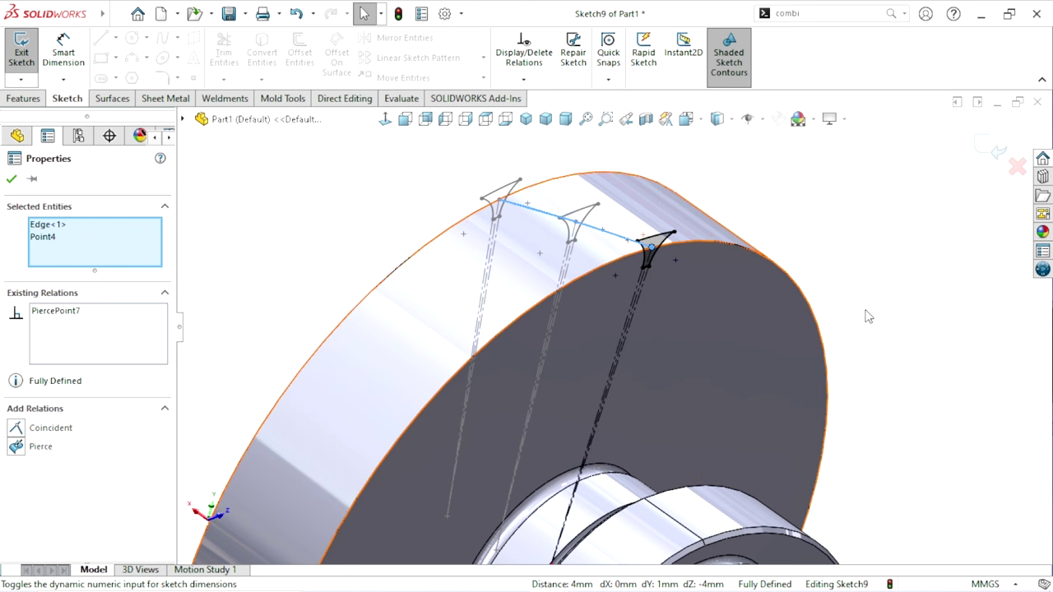
left_click(982, 156)
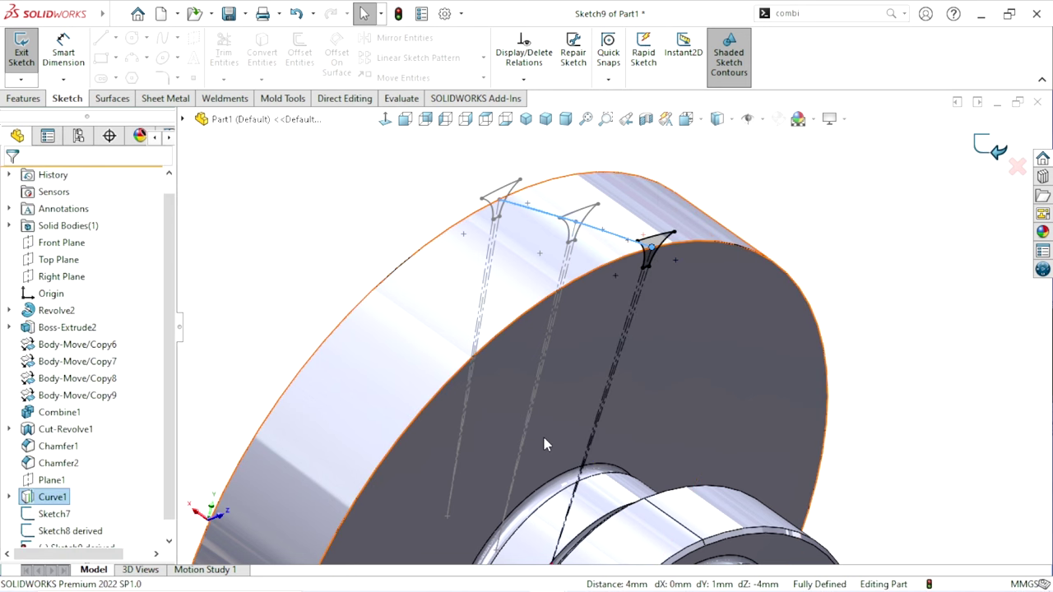
scroll(543, 444, "up", 3)
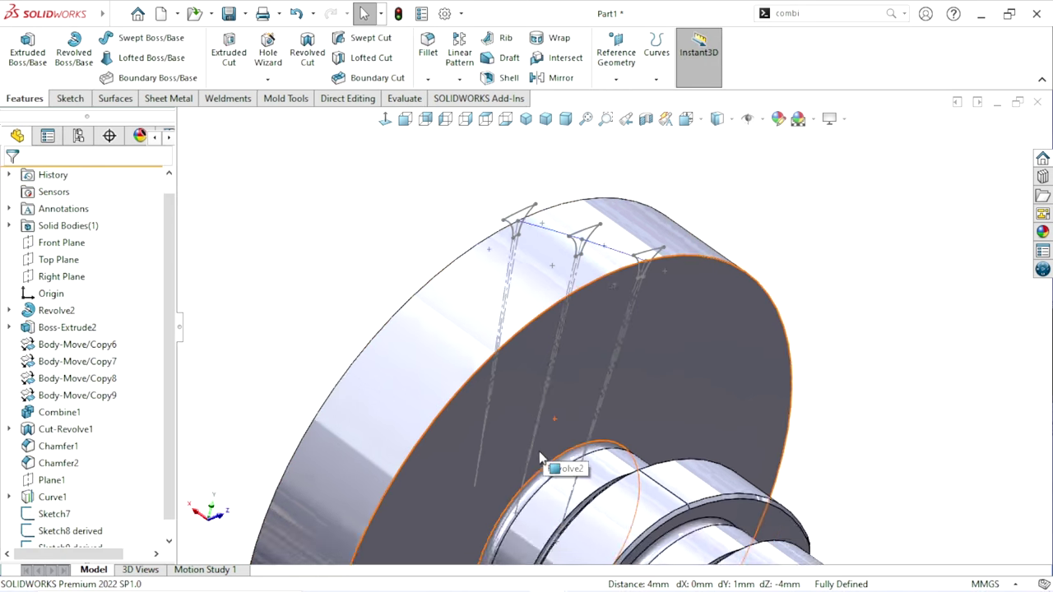
scroll(650, 412, "up", 3)
mouse_move(712, 473)
middle_mouse_down()
mouse_move(686, 320)
mouse_move(799, 433)
mouse_move(665, 505)
middle_mouse_up()
mouse_move(617, 446)
middle_mouse_down()
mouse_move(579, 424)
mouse_move(543, 358)
middle_mouse_up()
scroll(577, 346, "down", 3)
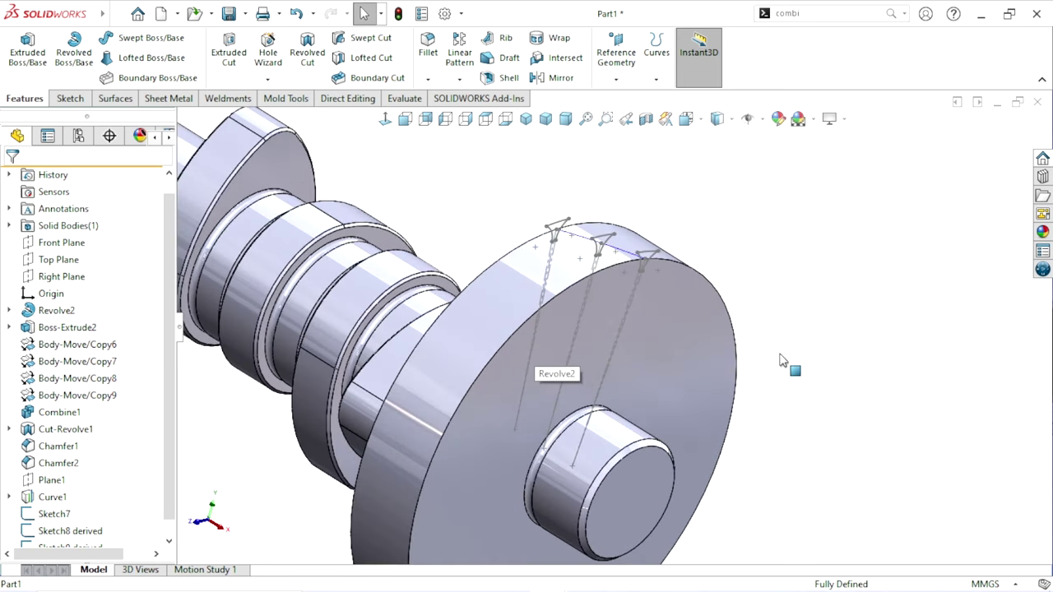
scroll(658, 329, "up", 3)
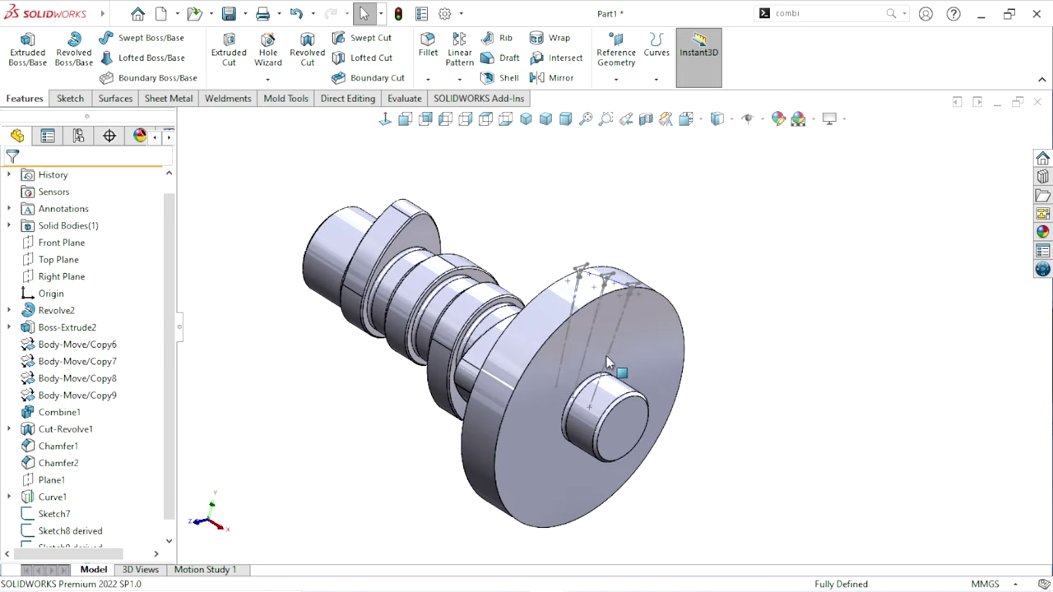
scroll(606, 356, "down", 3)
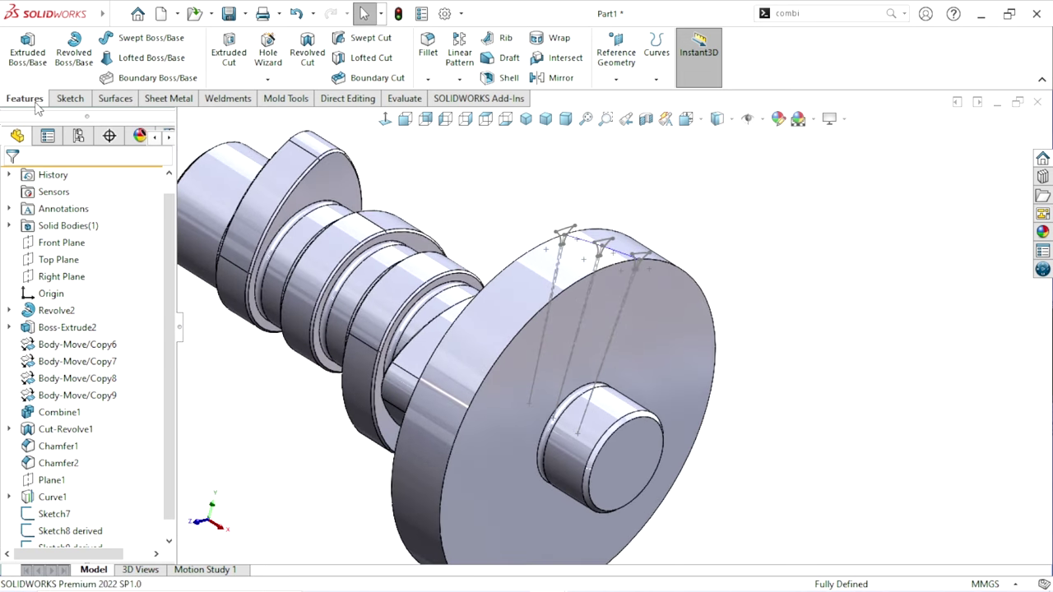
- Create a lofted cut using Sketch8, Sketch7 and Sketch9 as profiles
left_click(381, 66)
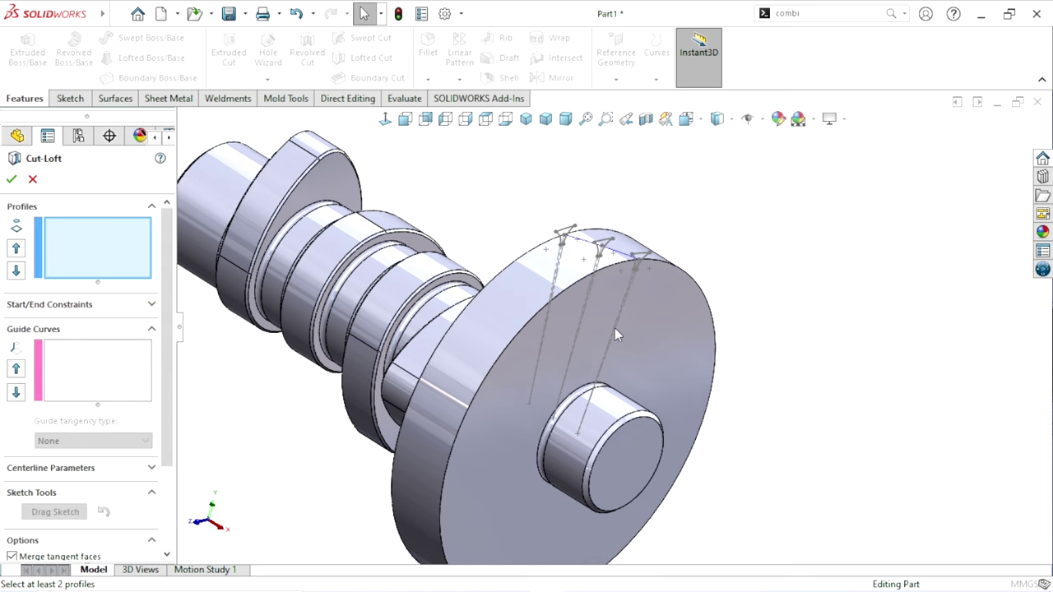
scroll(633, 308, "up", 3)
scroll(633, 308, "down", 2)
scroll(630, 310, "down", 3)
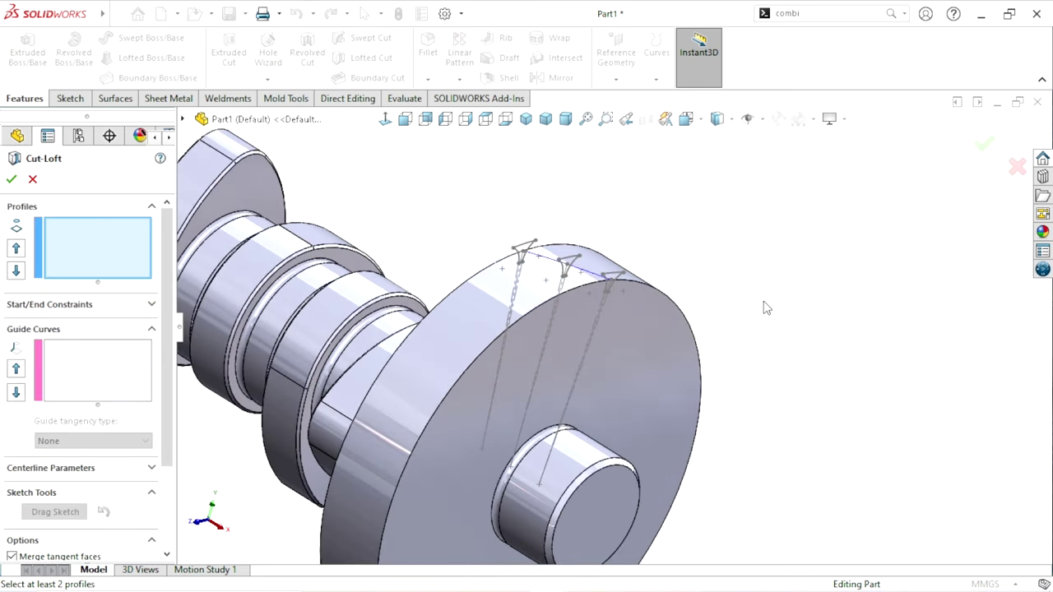
mouse_move(762, 306)
middle_mouse_down()
mouse_move(701, 280)
mouse_move(729, 317)
middle_mouse_up()
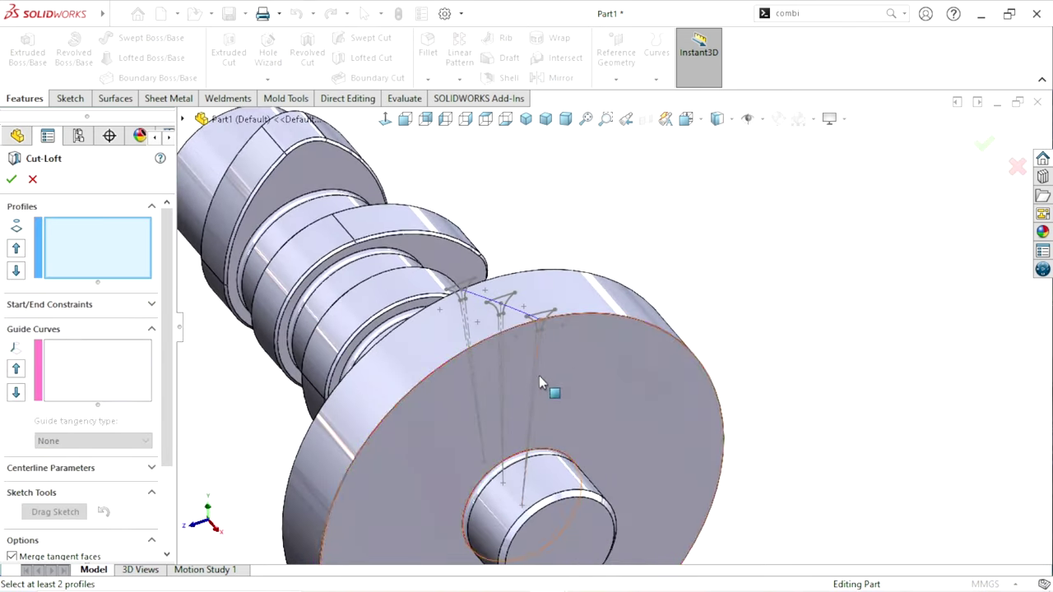
scroll(545, 350, "up", 2)
scroll(575, 330, "down", 3)
scroll(580, 334, "up", 3)
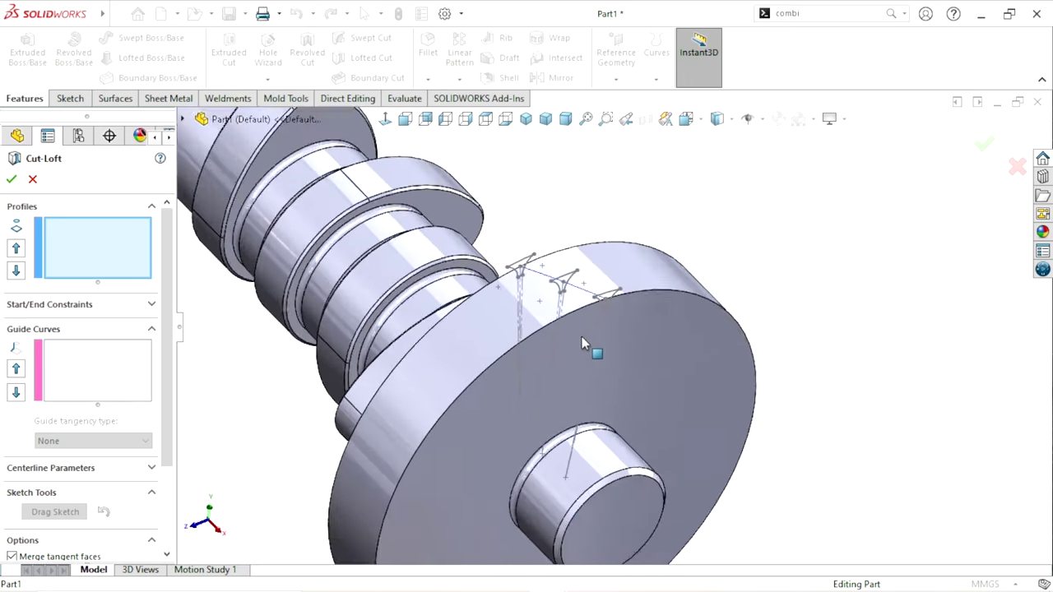
scroll(597, 317, "down", 2)
scroll(613, 332, "down", 1)
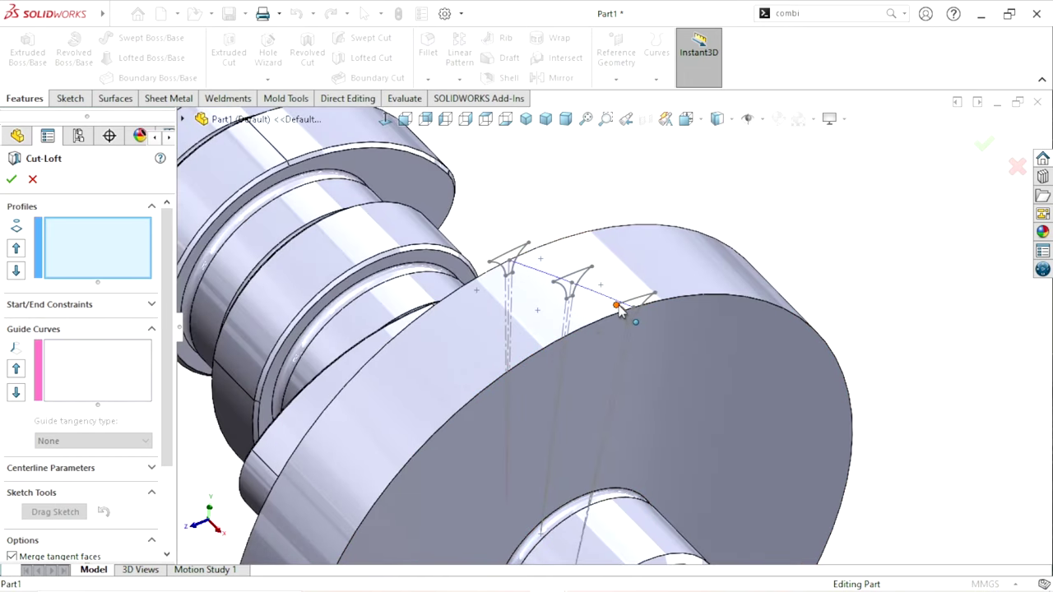
left_click(619, 307)
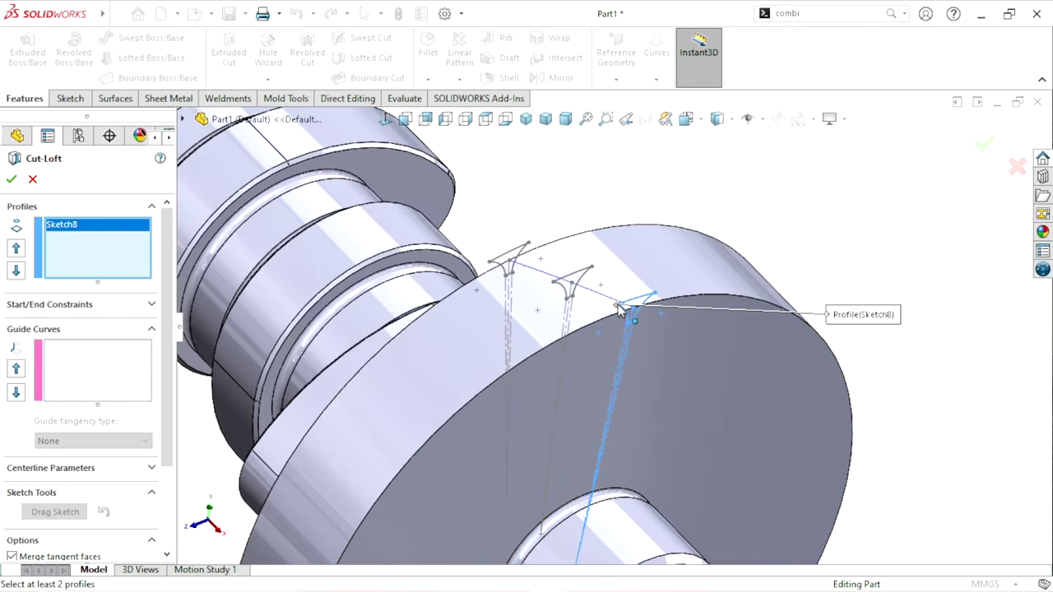
left_click(552, 281)
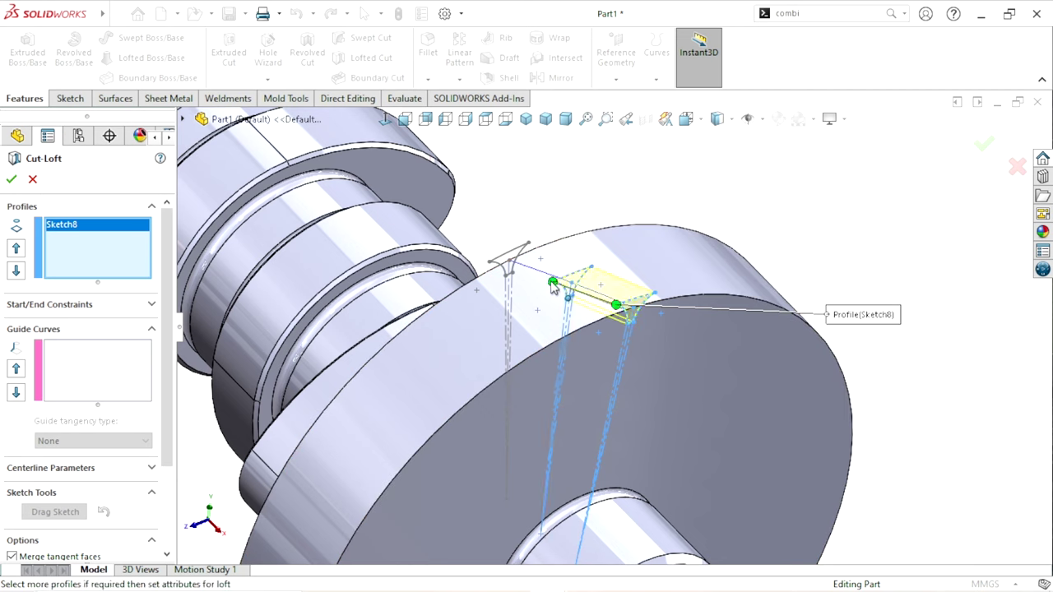
left_click(489, 262)
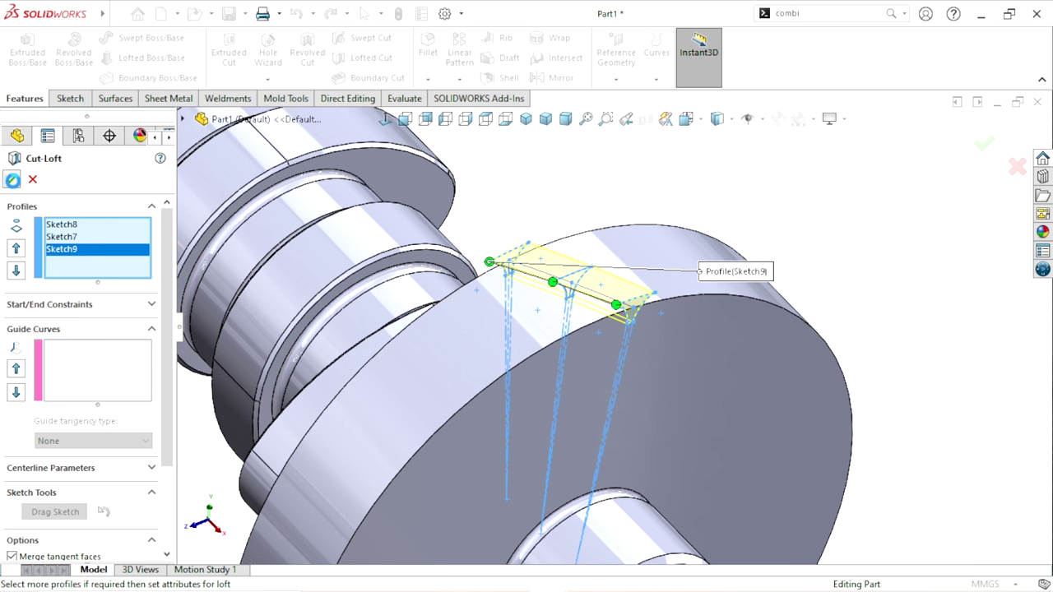
key("Return")
- Hide the Curve1 guide curve
scroll(646, 357, "up", 2)
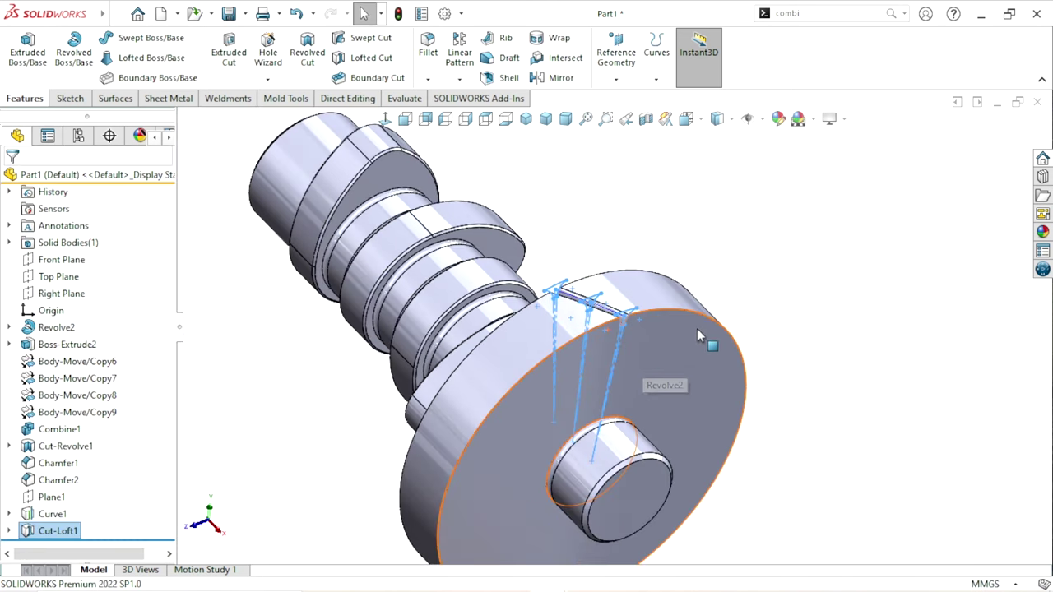
key("Escape")
scroll(636, 358, "up", 2)
scroll(615, 346, "down", 3)
scroll(575, 272, "down", 1)
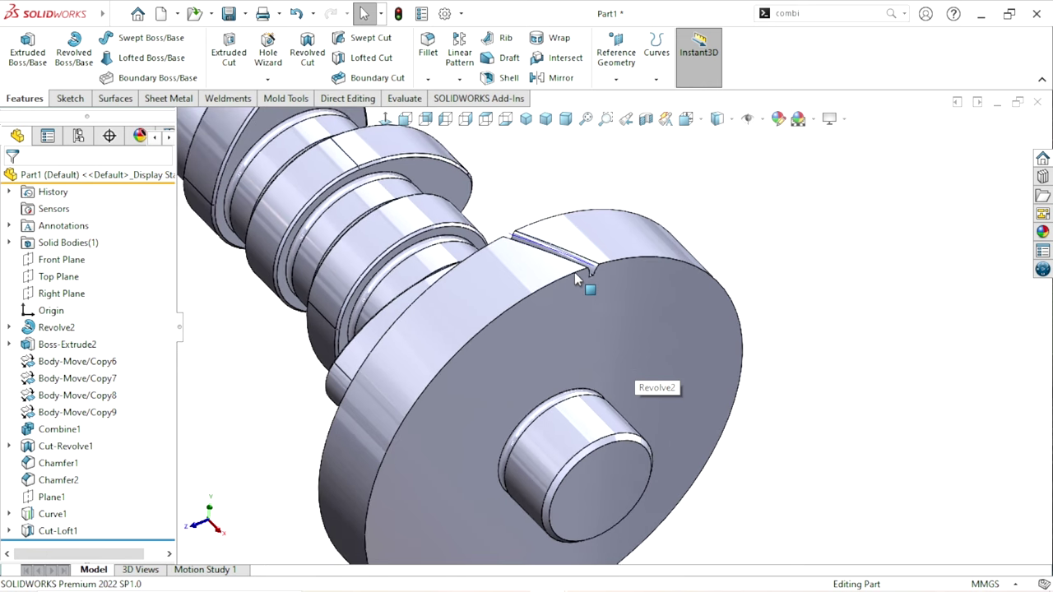
scroll(589, 288, "down", 1)
scroll(581, 296, "down", 1)
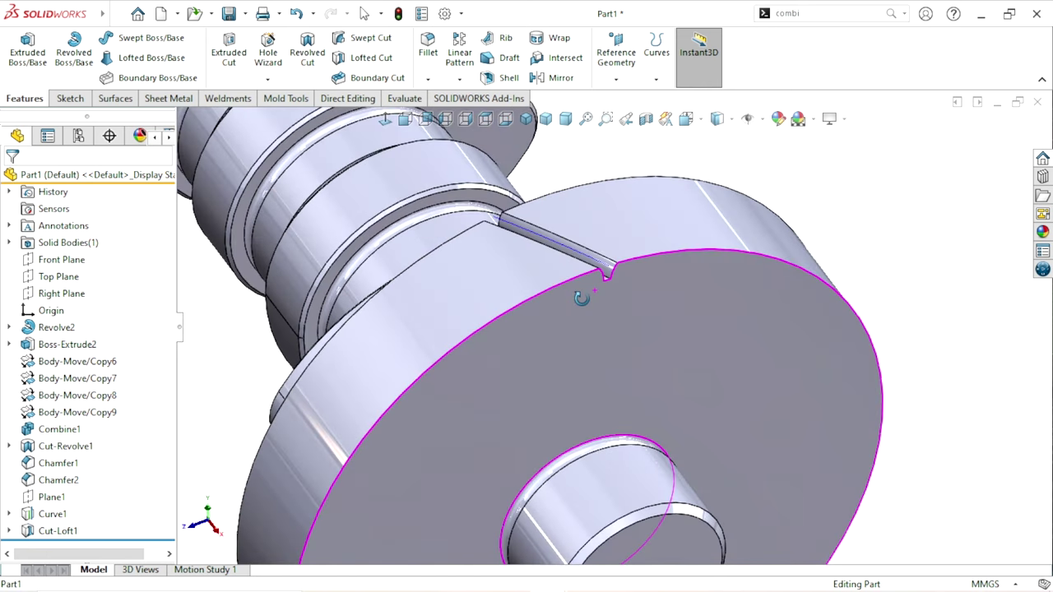
left_click(555, 246)
left_click(619, 196)
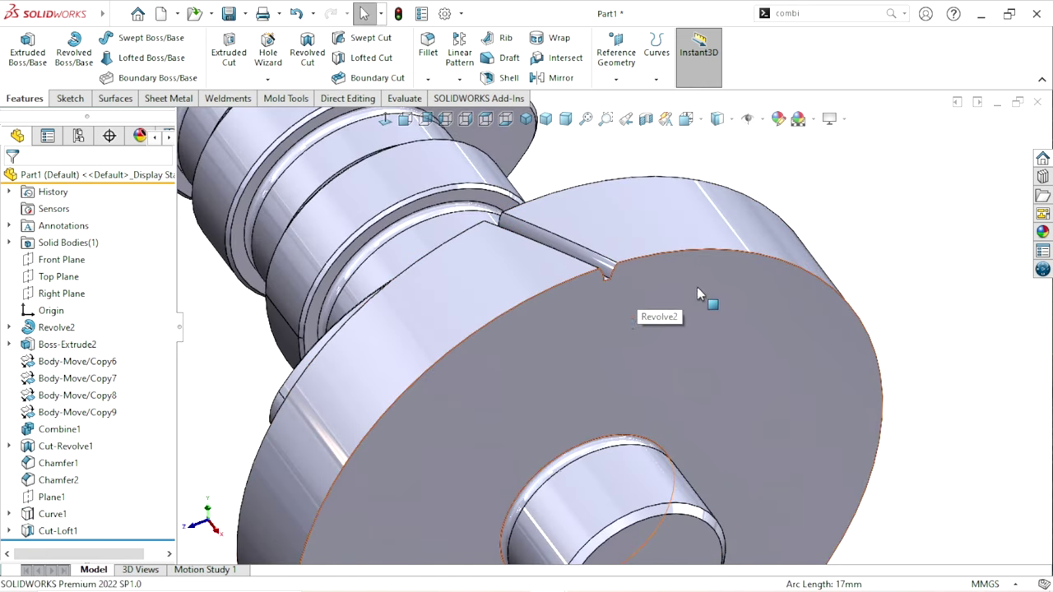
mouse_move(574, 340)
middle_mouse_down()
mouse_move(543, 340)
mouse_move(519, 390)
mouse_move(635, 348)
middle_mouse_up()
scroll(543, 360, "up", 2)
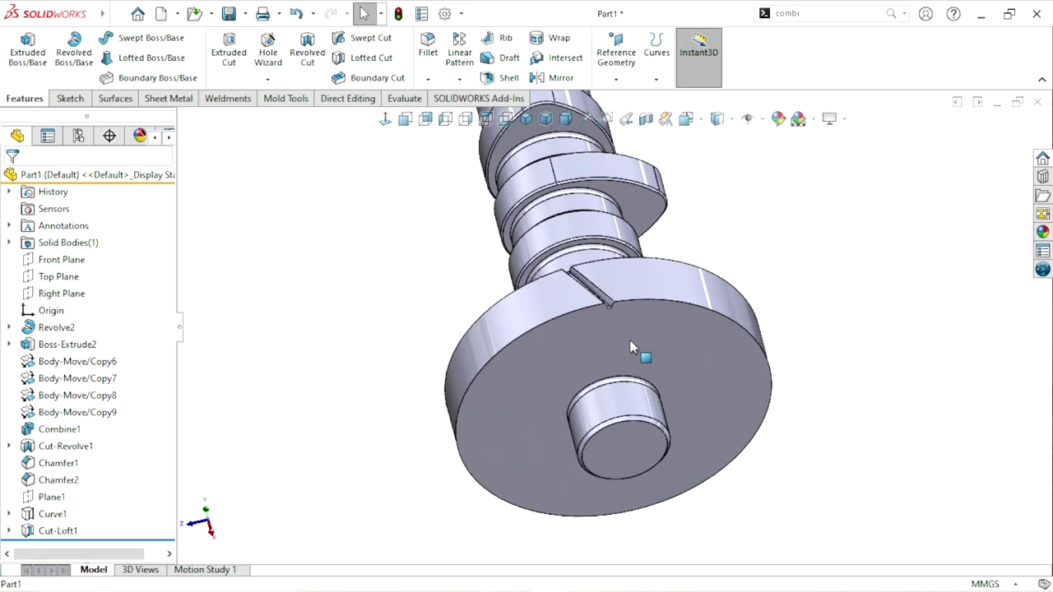
scroll(438, 335, "down", 1)
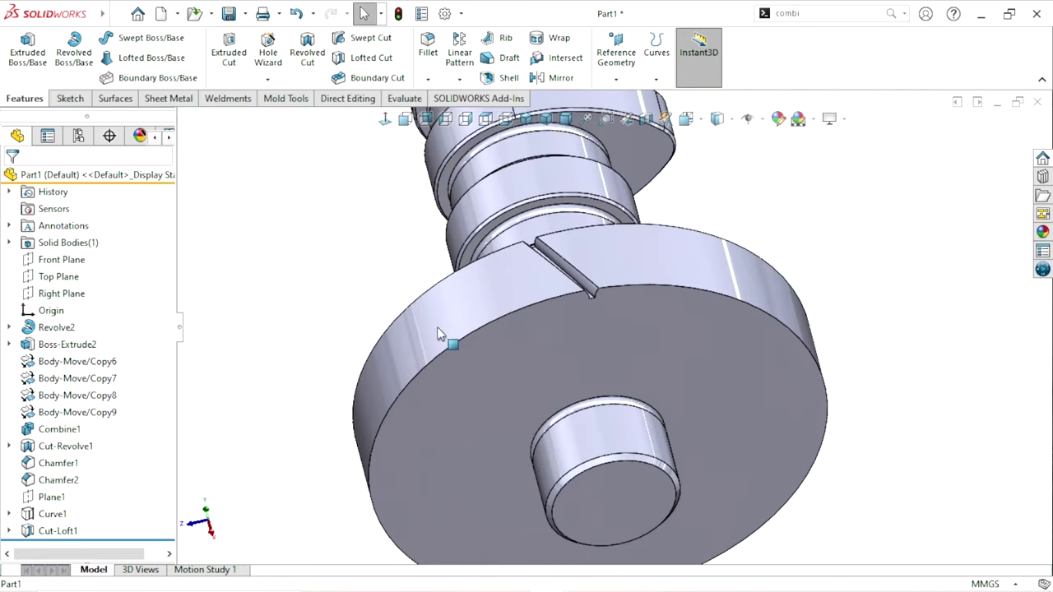
left_click(460, 79)
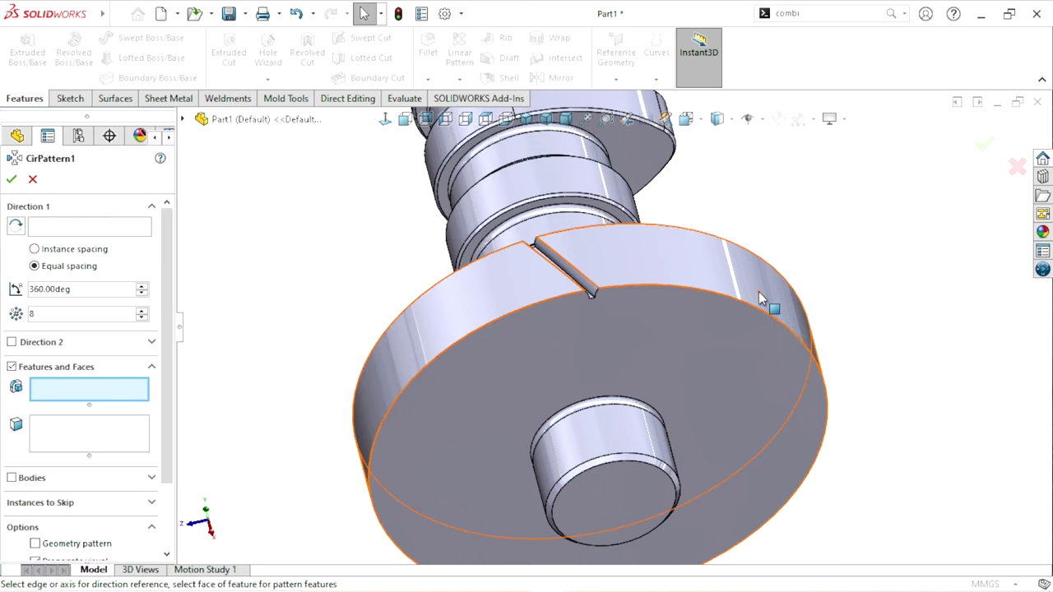
- Circular-pattern Cut-Loft1 80 times over 360° around the disc's outer cylindrical face
scroll(563, 366, "up", 3)
scroll(592, 388, "down", 3)
mouse_move(593, 388)
middle_mouse_down()
mouse_move(552, 341)
mouse_move(576, 328)
mouse_move(552, 266)
middle_mouse_up()
scroll(615, 320, "down", 3)
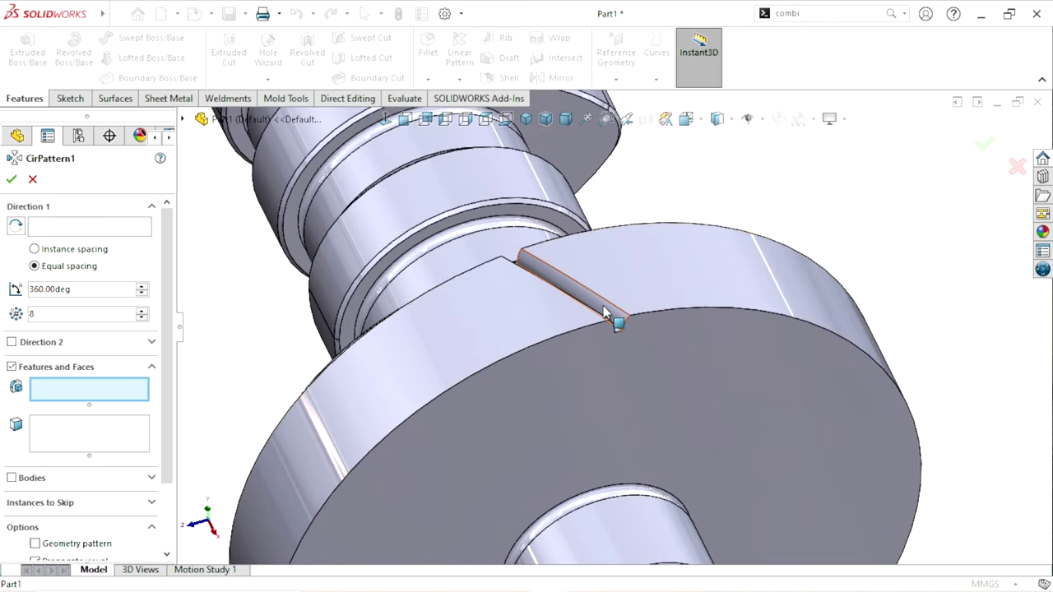
left_click(605, 310)
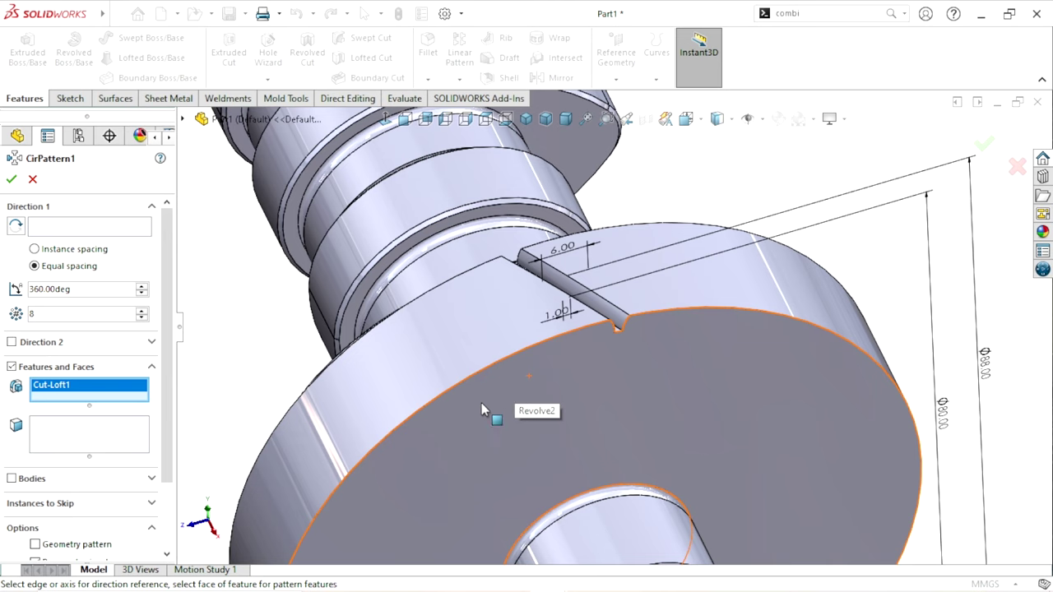
scroll(482, 410, "up", 5)
middle_click_drag(481, 410, 587, 373)
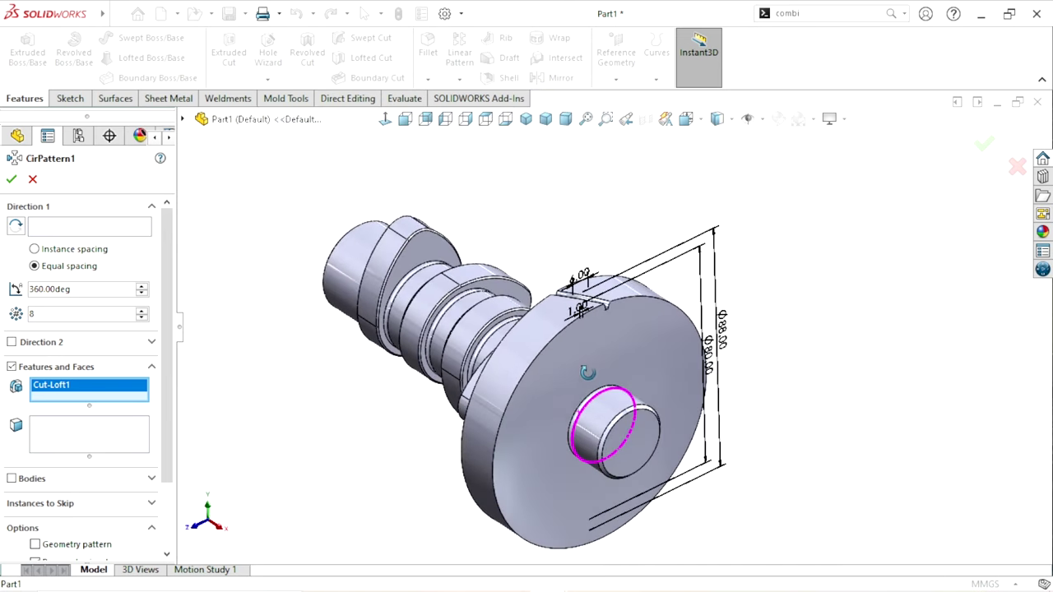
scroll(527, 490, "down", 2)
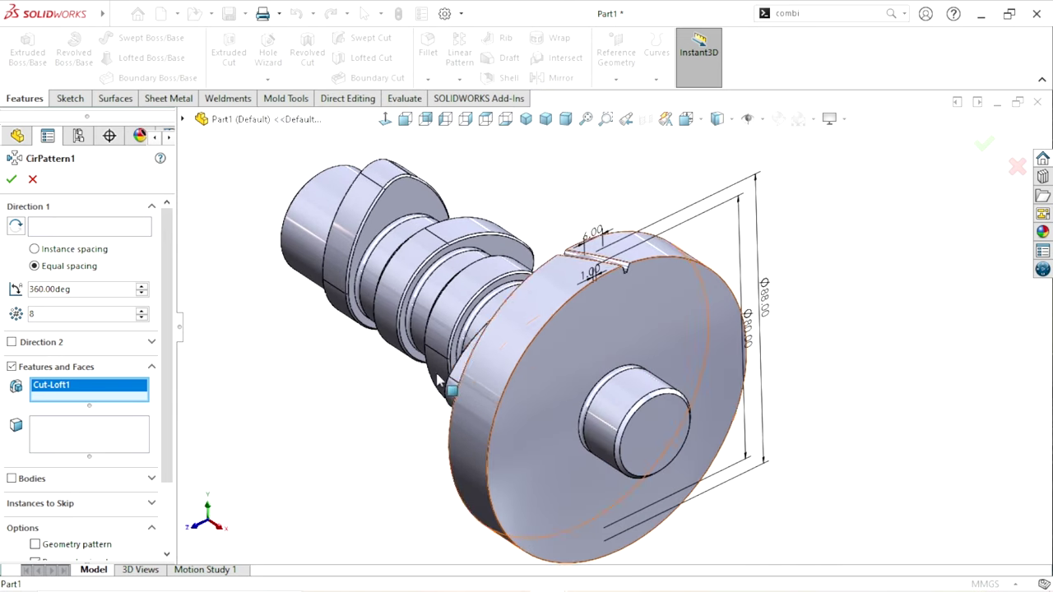
left_click(50, 231)
left_click(504, 364)
type("0")
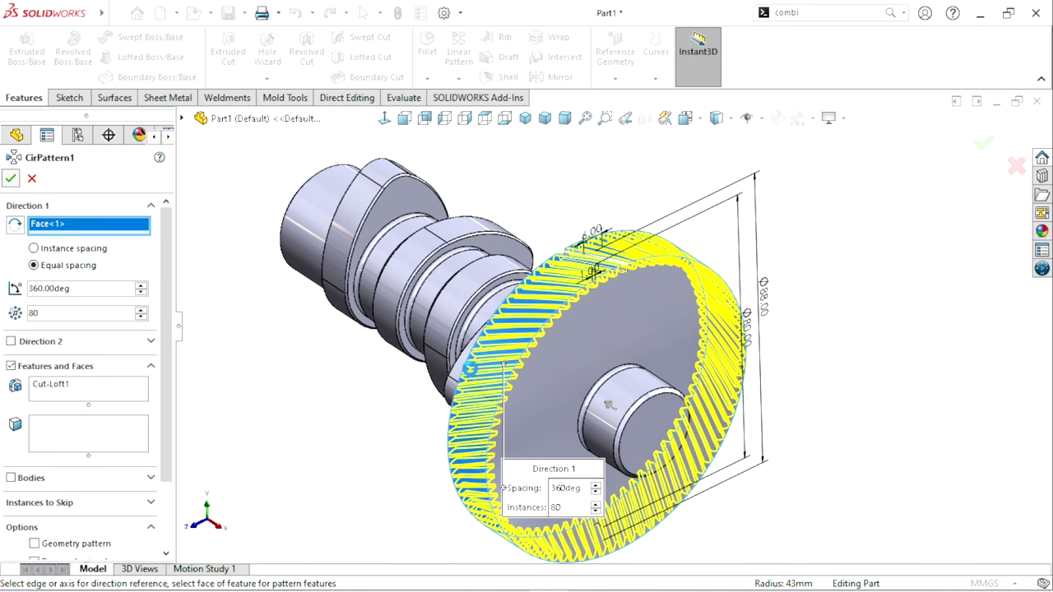
key("Return")
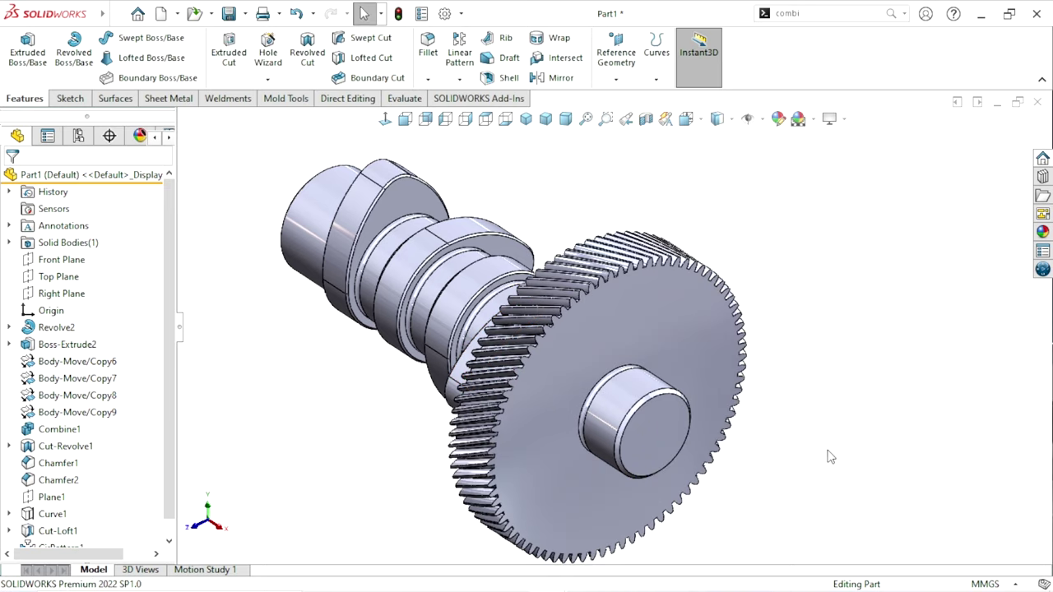
- Orbit the camshaft to a side-on view and start a new sketch on Front Plane
mouse_move(828, 454)
middle_mouse_down()
mouse_move(783, 360)
mouse_move(753, 359)
mouse_move(886, 419)
mouse_move(911, 389)
mouse_move(834, 423)
mouse_move(828, 391)
mouse_move(732, 377)
mouse_move(811, 400)
middle_mouse_up()
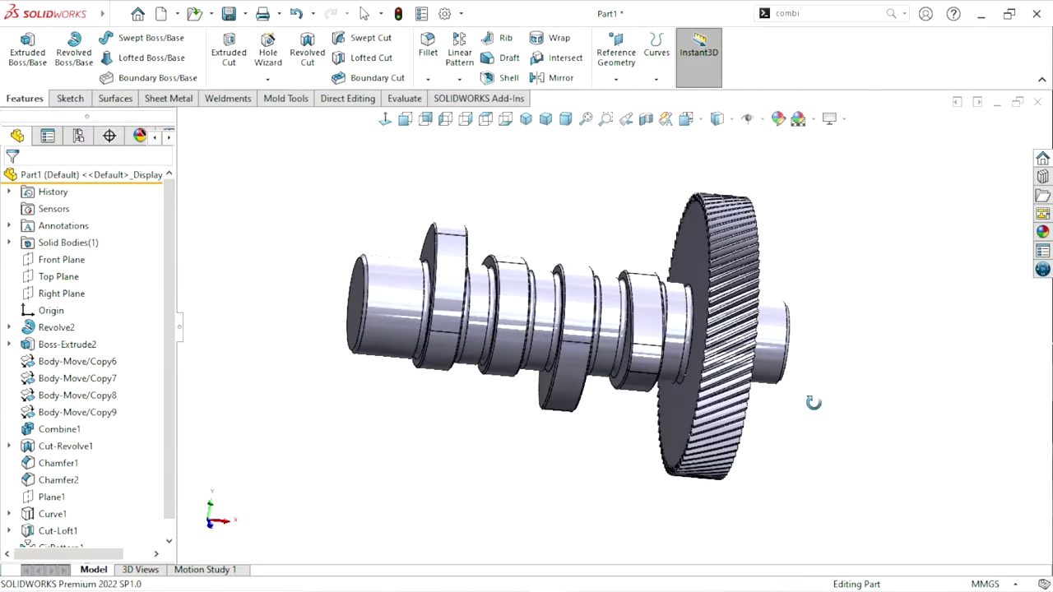
scroll(629, 415, "up", 3)
key("f")
mouse_move(564, 350)
middle_mouse_down()
mouse_move(502, 380)
mouse_move(425, 378)
mouse_move(550, 379)
mouse_move(464, 322)
middle_mouse_up()
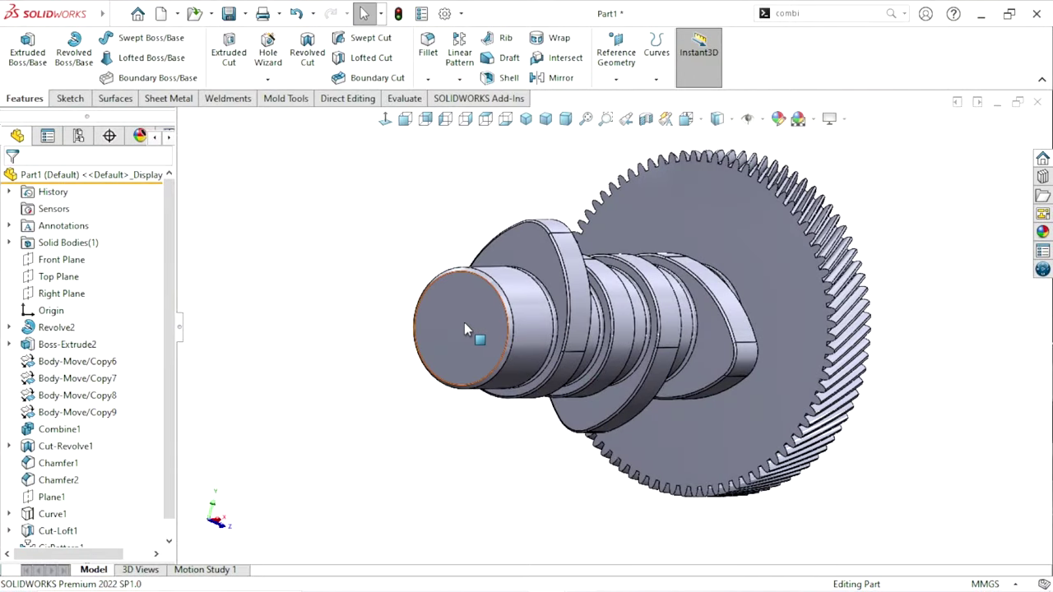
middle_click_drag(758, 419, 634, 407)
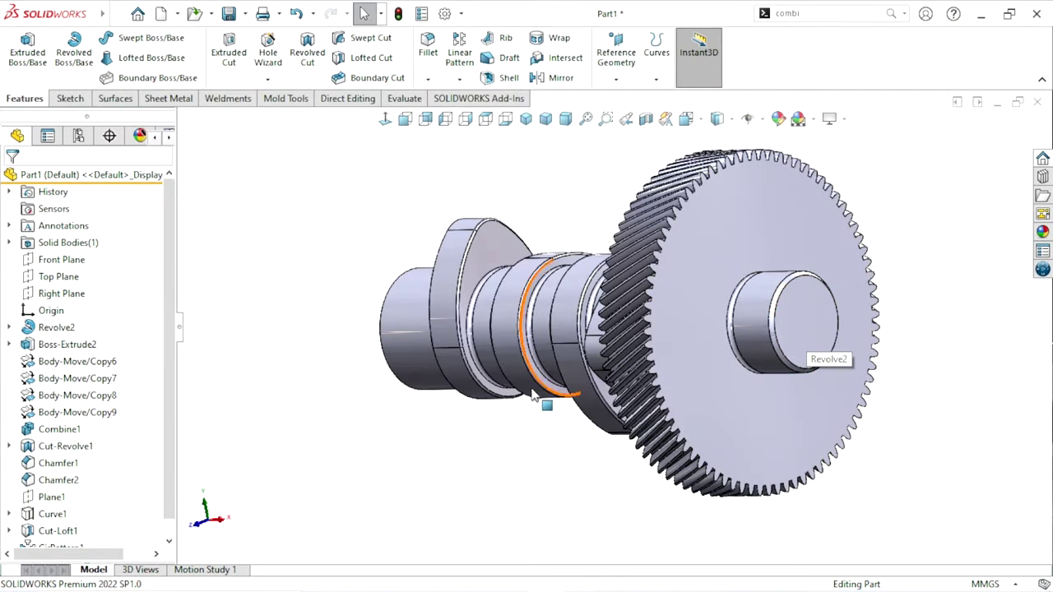
middle_click_drag(743, 348, 605, 428)
key("f")
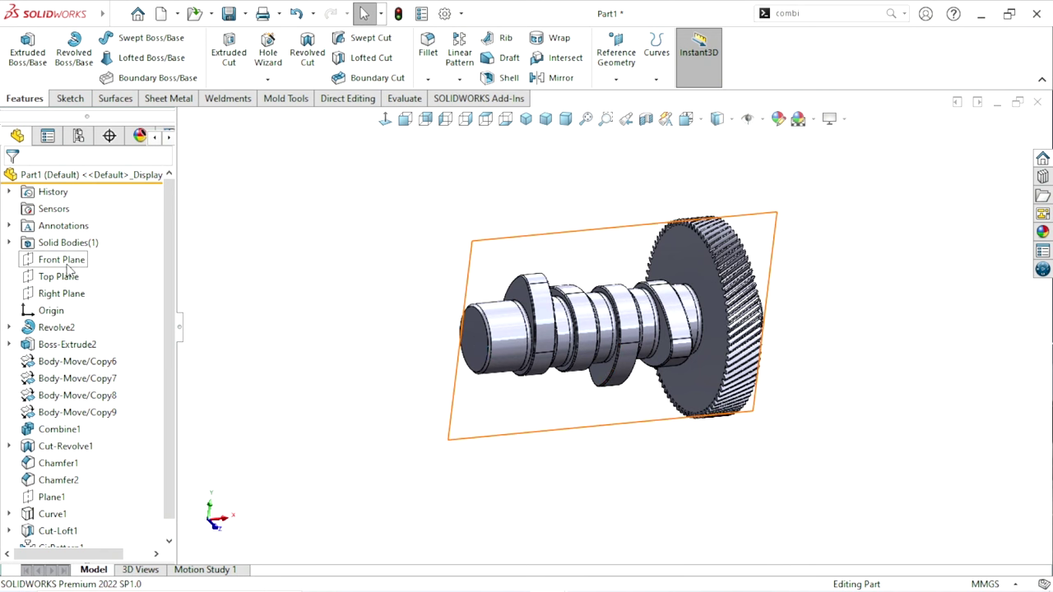
left_click(63, 263)
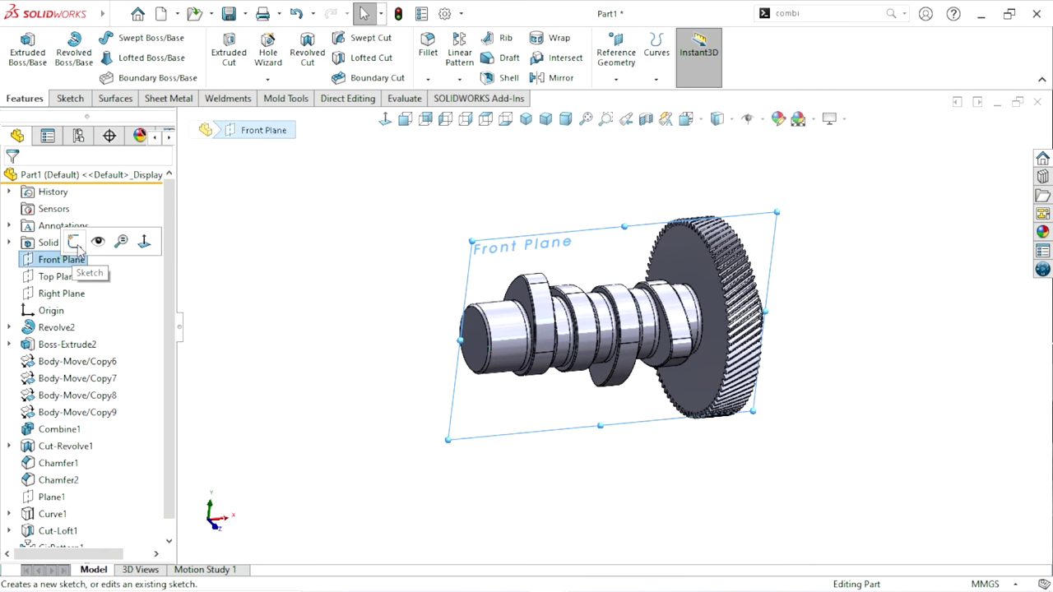
left_click(74, 242)
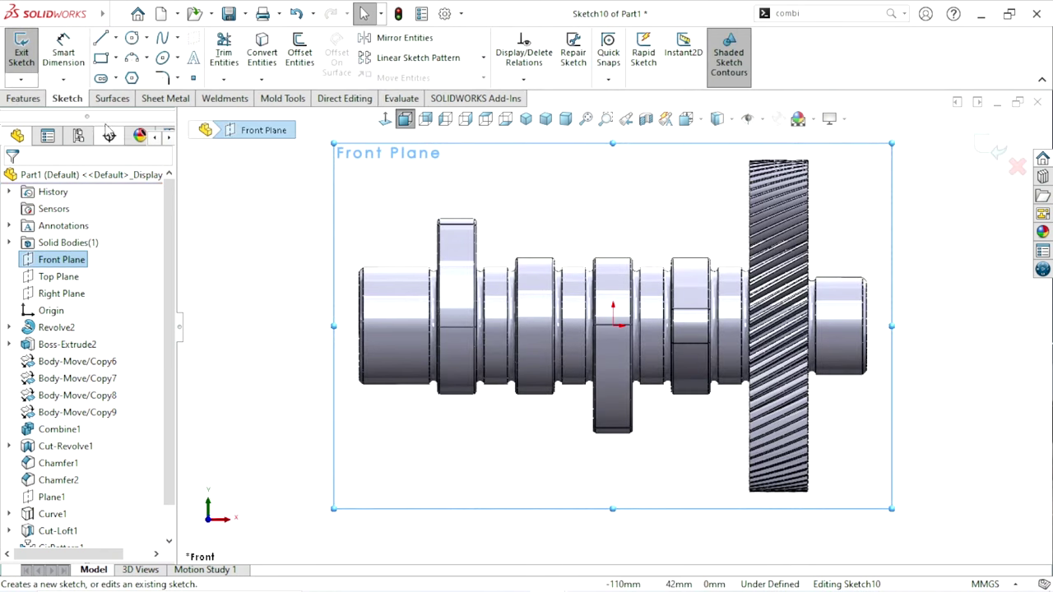
- Draw a construction centerline along the shaft axis from its left end to its right end
left_click(115, 39)
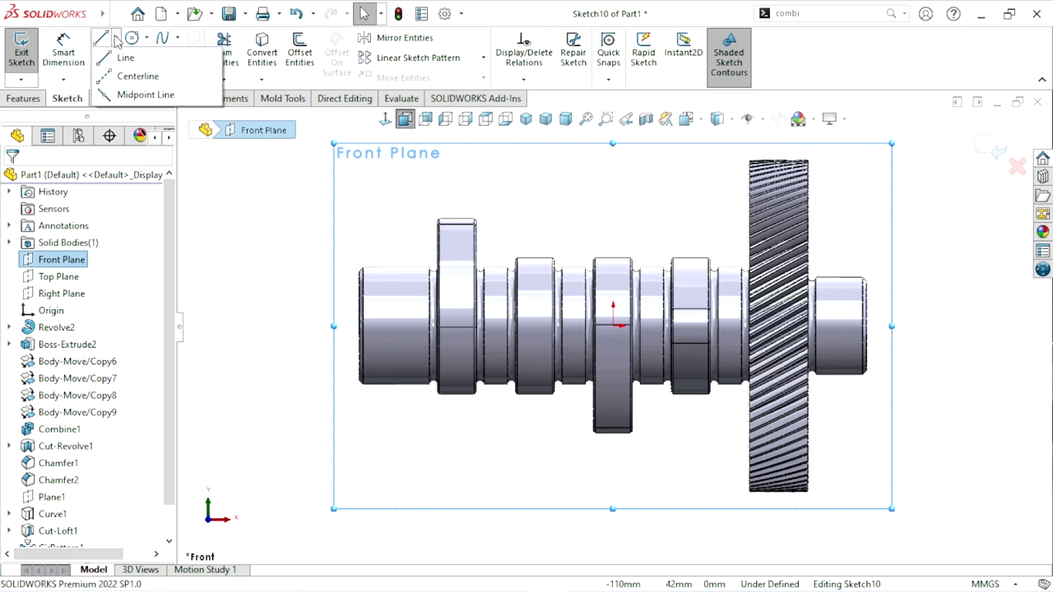
left_click(122, 75)
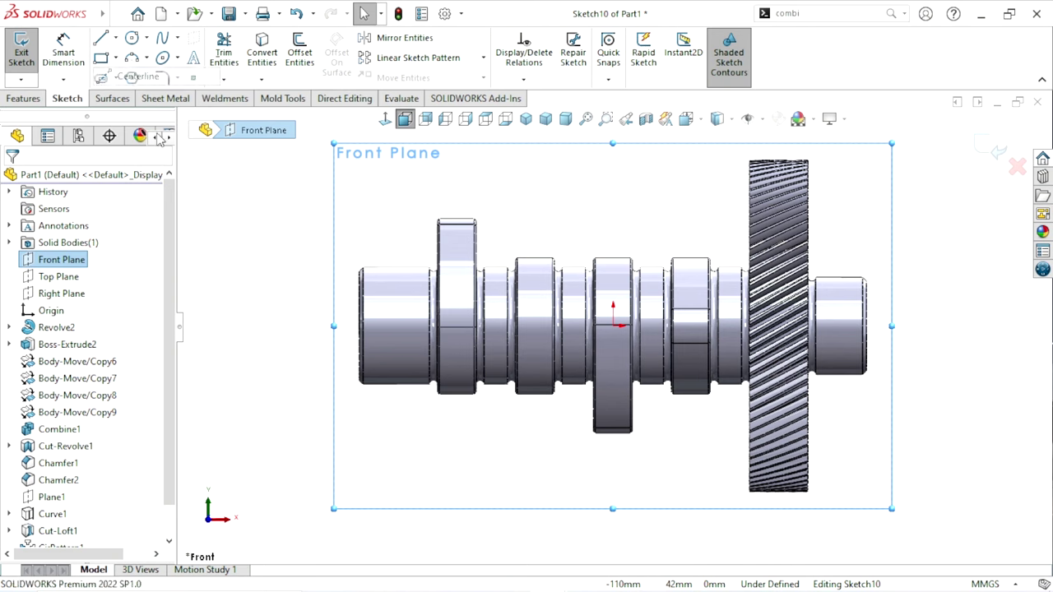
left_click(359, 326)
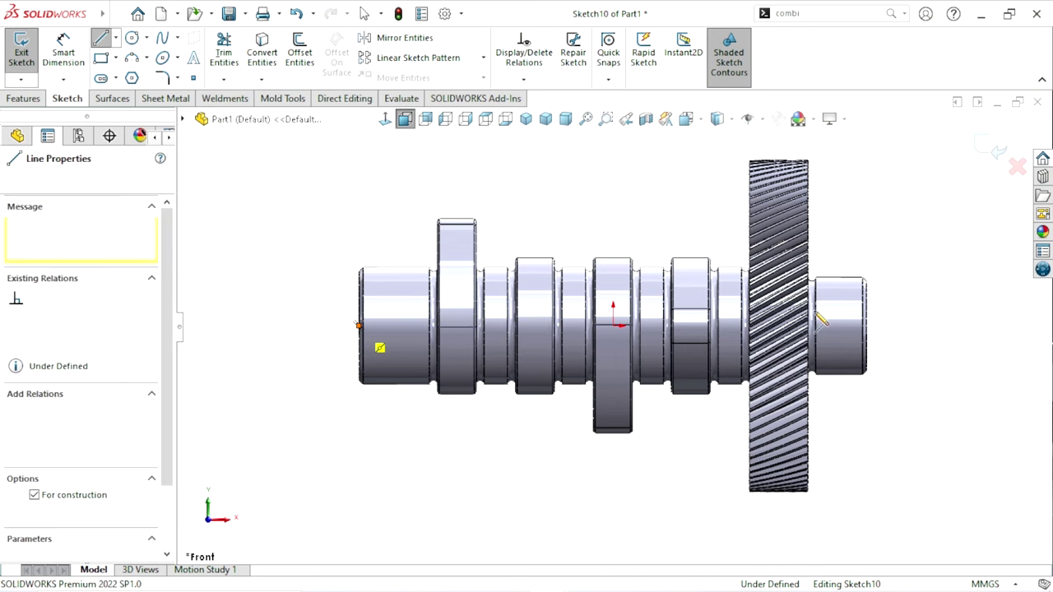
left_click(867, 327)
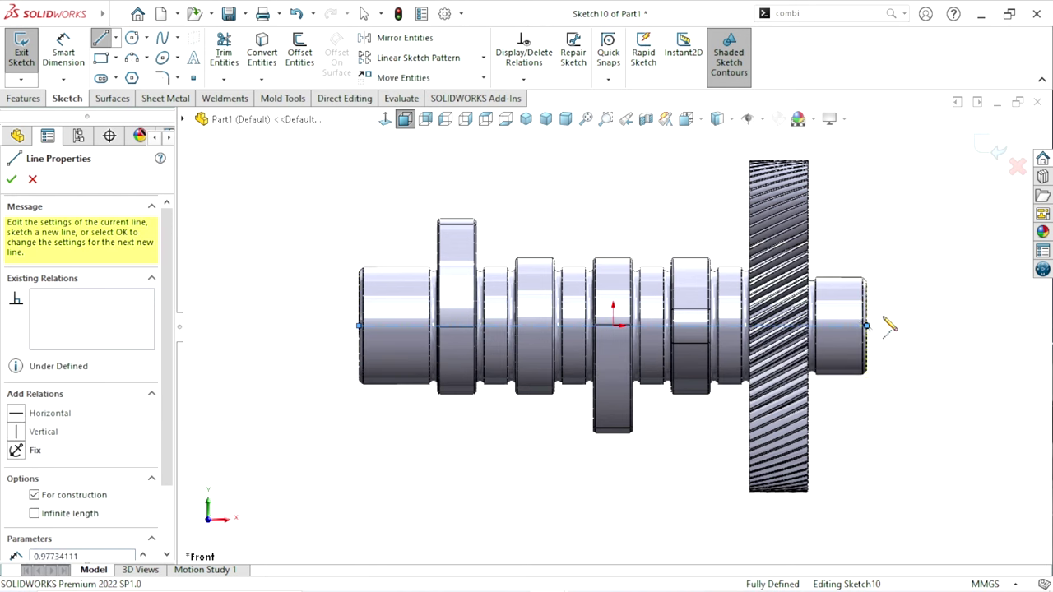
right_click(823, 212)
left_click(856, 275)
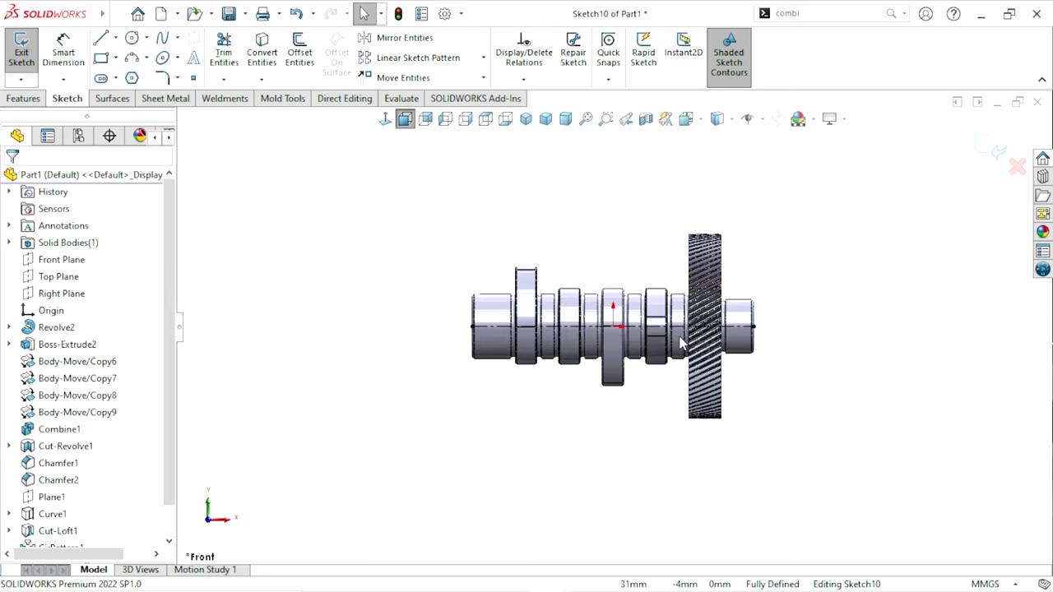
scroll(563, 326, "down", 2)
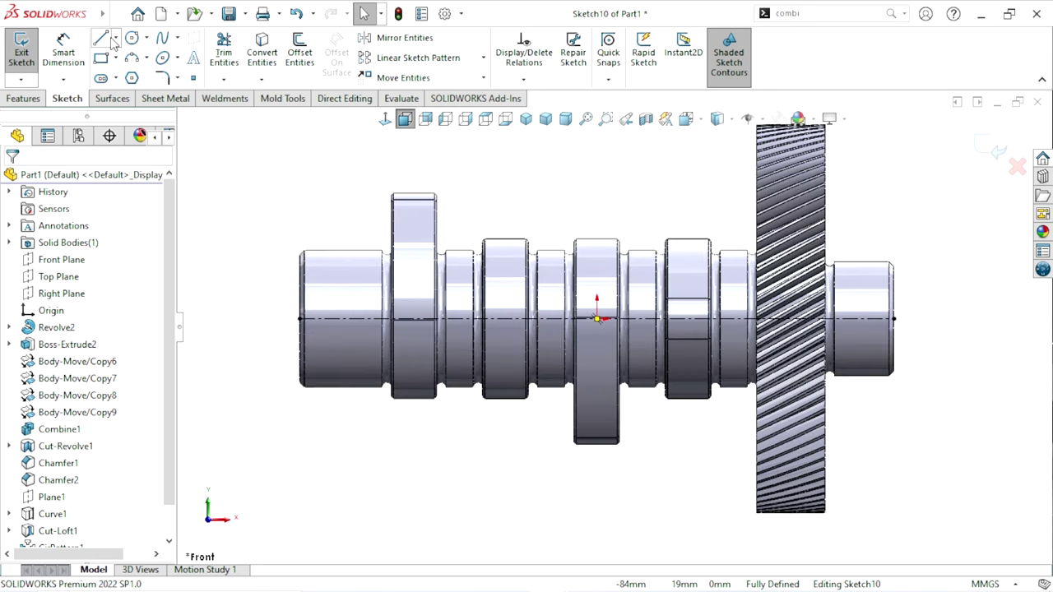
key("l")
scroll(362, 338, "down", 2)
scroll(322, 294, "down", 1)
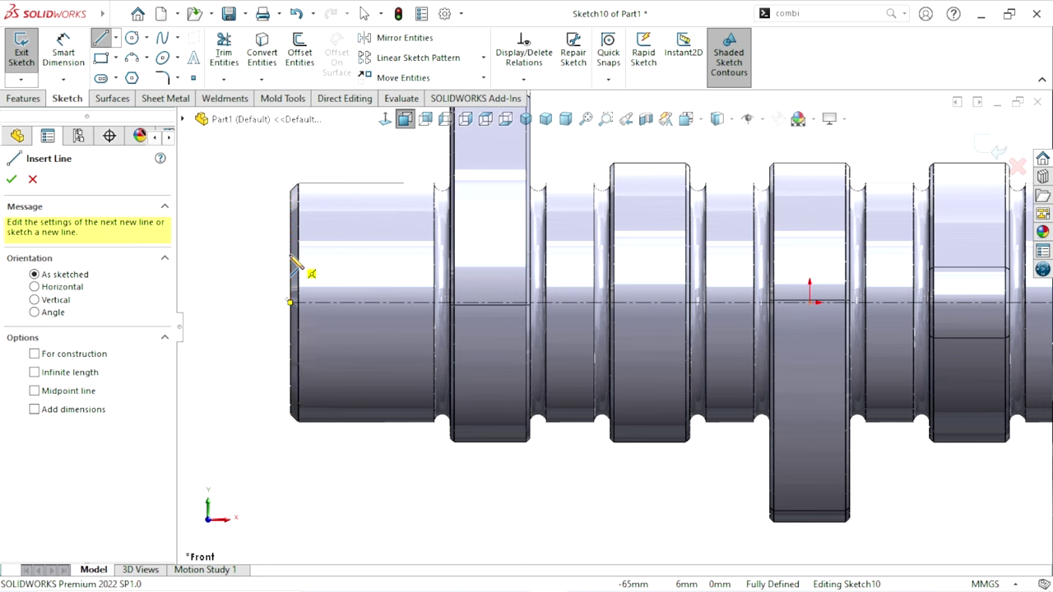
- Draw a sloped–horizontal–sloped three-line profile at the shaft's left end
left_click(290, 255)
left_click(324, 280)
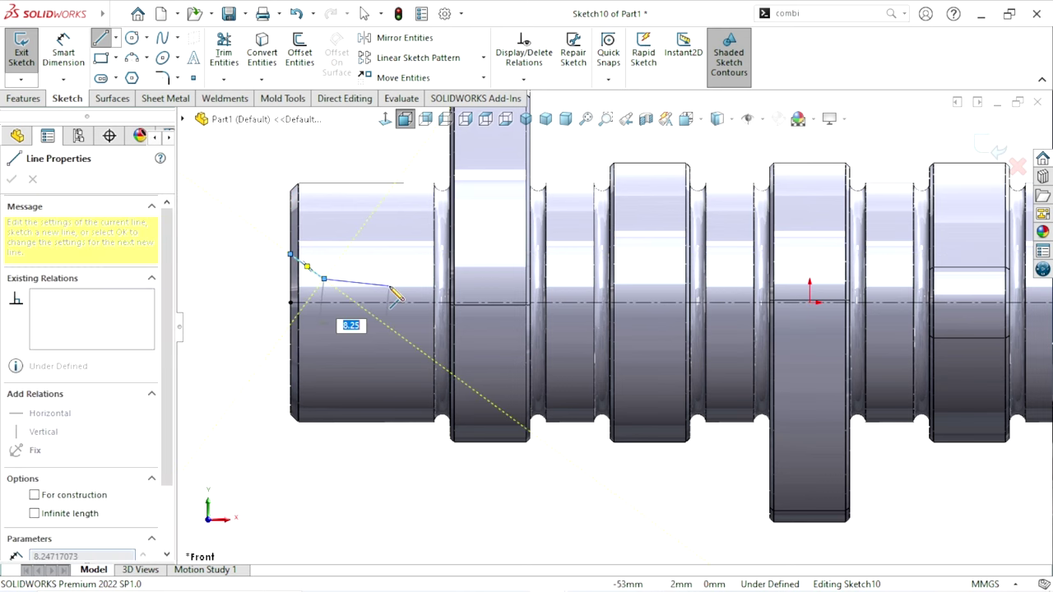
left_click(381, 279)
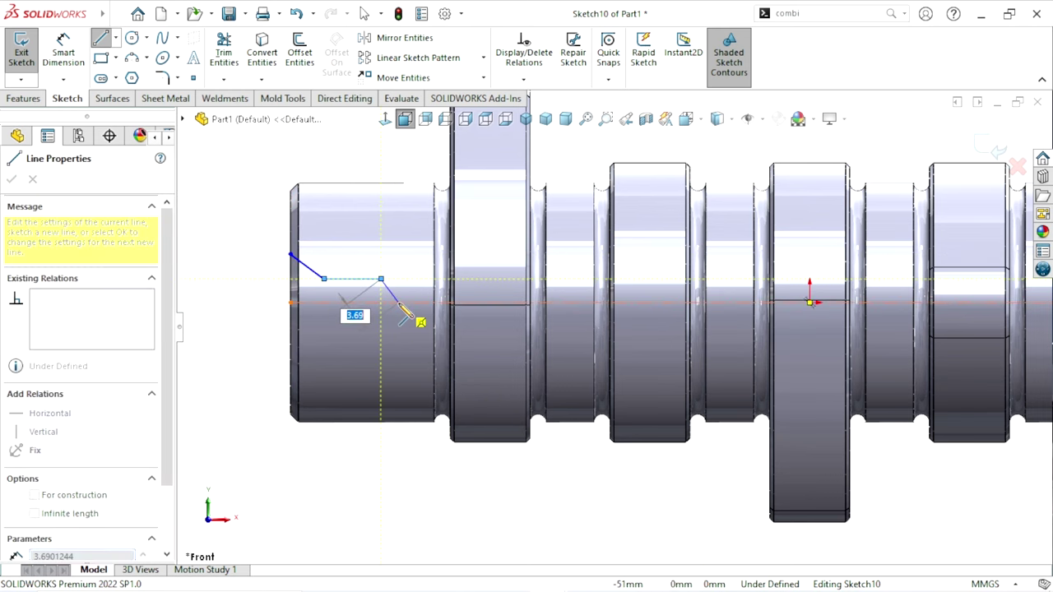
left_click(398, 303)
right_click(366, 131)
left_click(400, 184)
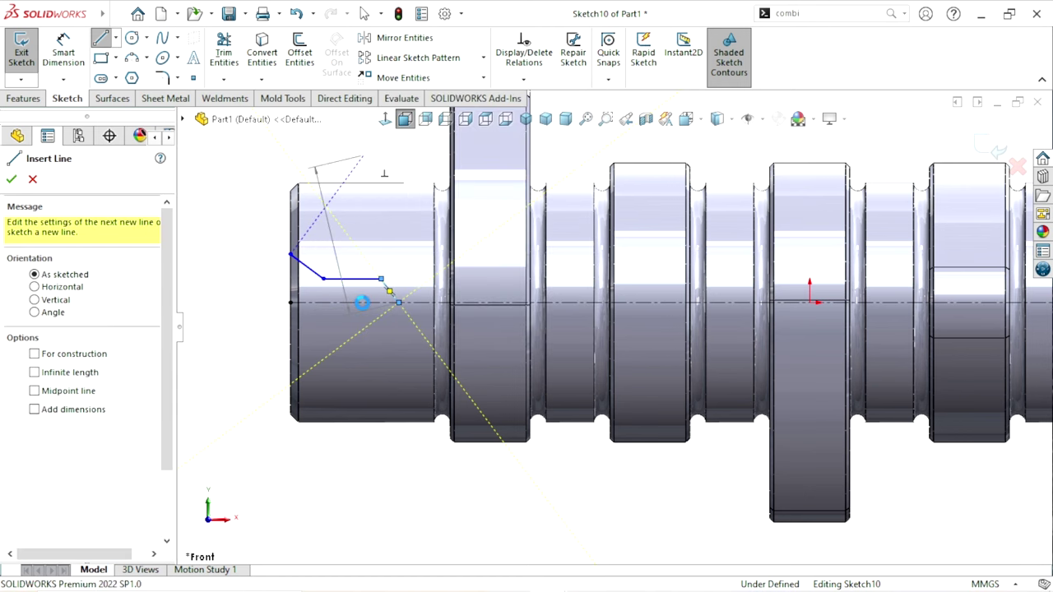
key("Escape")
- Dimension the first sloped line at 30° to the centerline
left_click(63, 51)
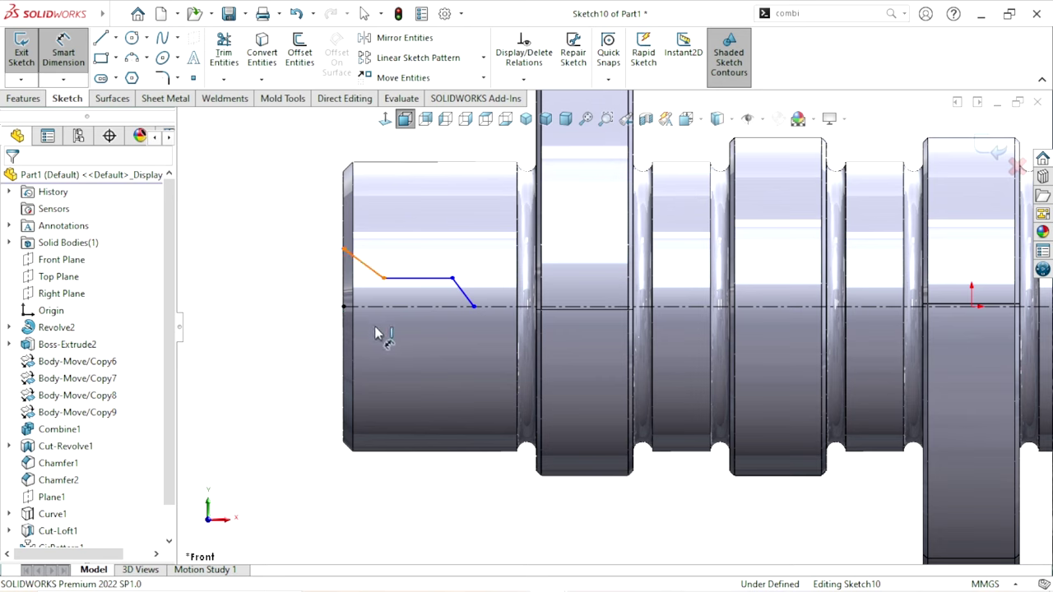
left_click(360, 265)
left_click(363, 307)
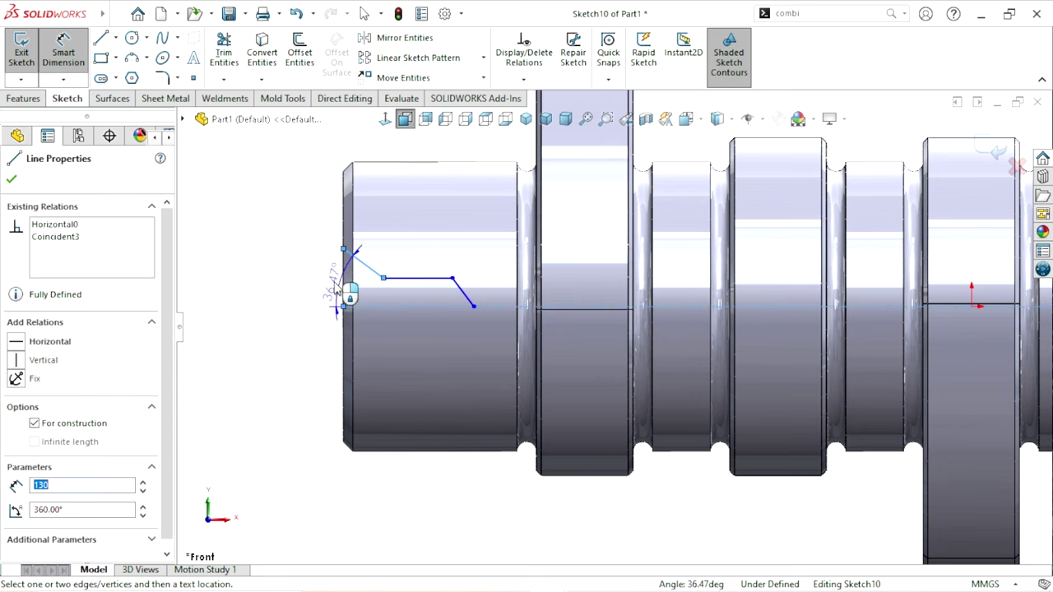
left_click(320, 280)
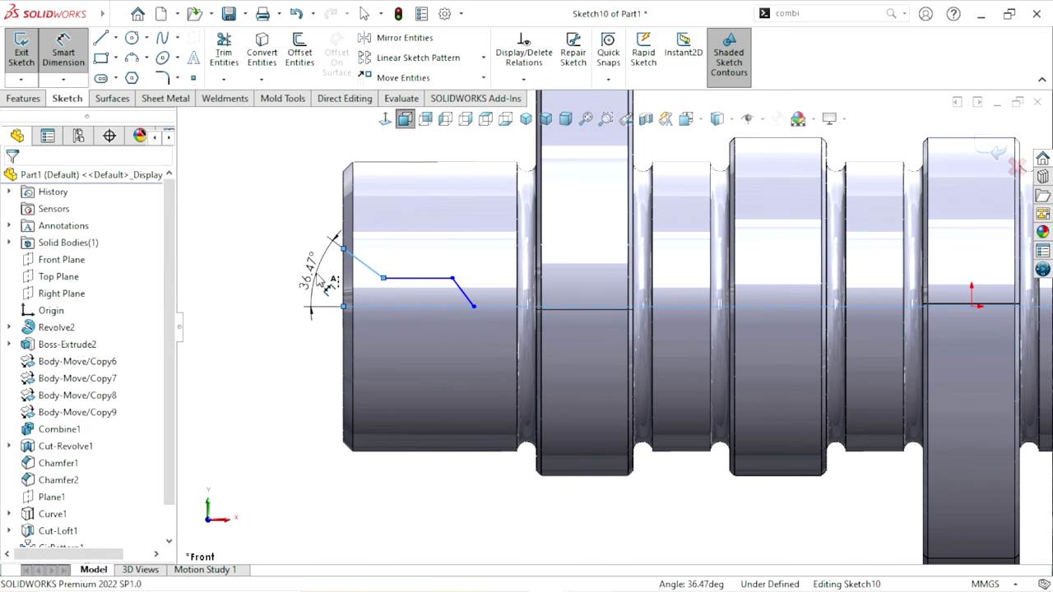
type("30")
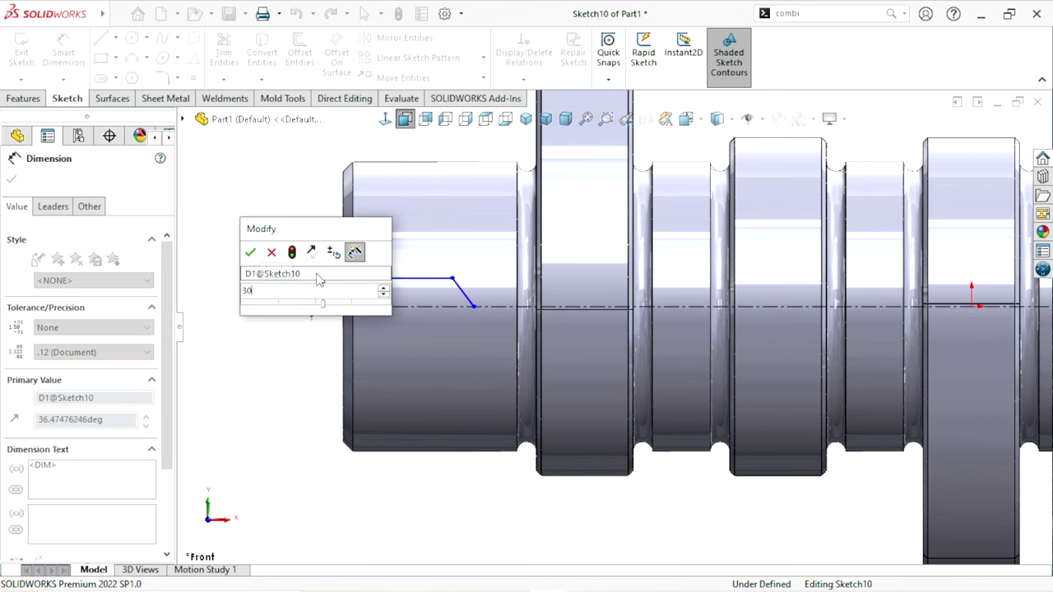
key("Return")
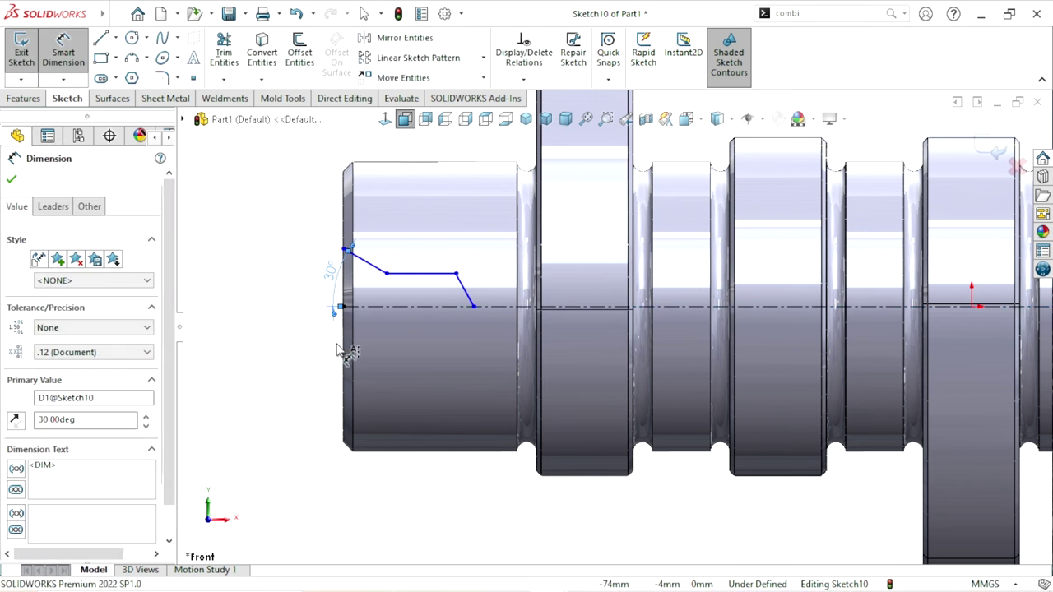
left_click(337, 350)
middle_click_drag(292, 295, 451, 318, "ctrl")
scroll(677, 317, "down", 2)
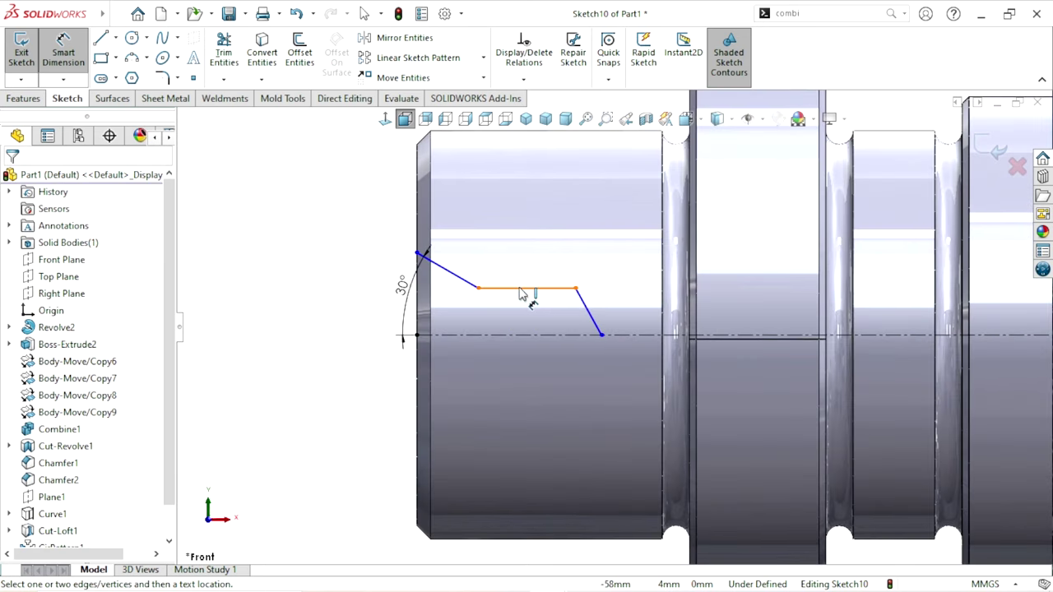
- Set the horizontal profile line's height above the centerline to 6 mm
left_click(520, 290)
left_click(543, 334)
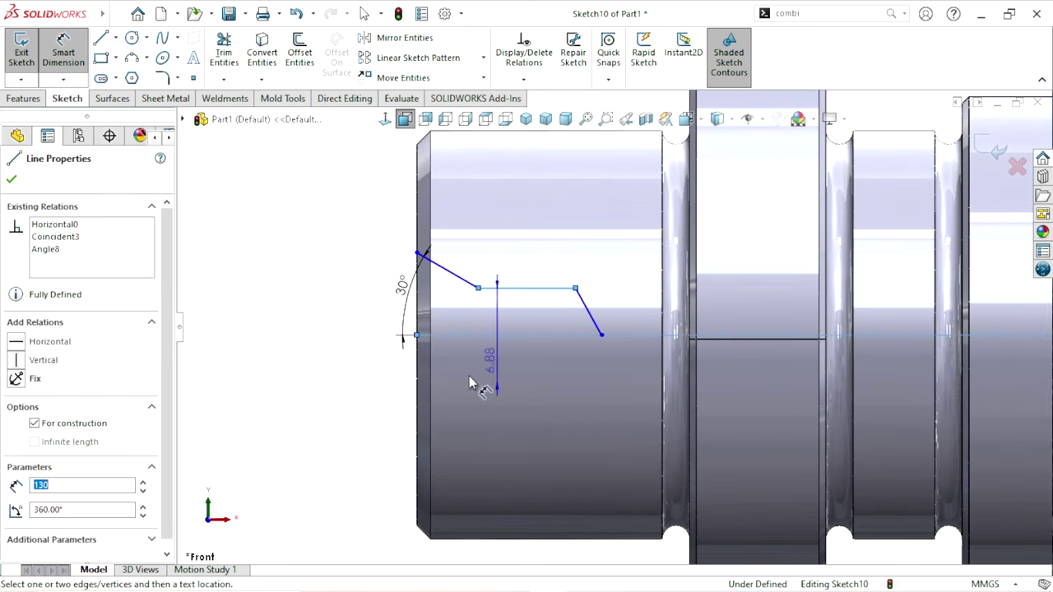
left_click(362, 352)
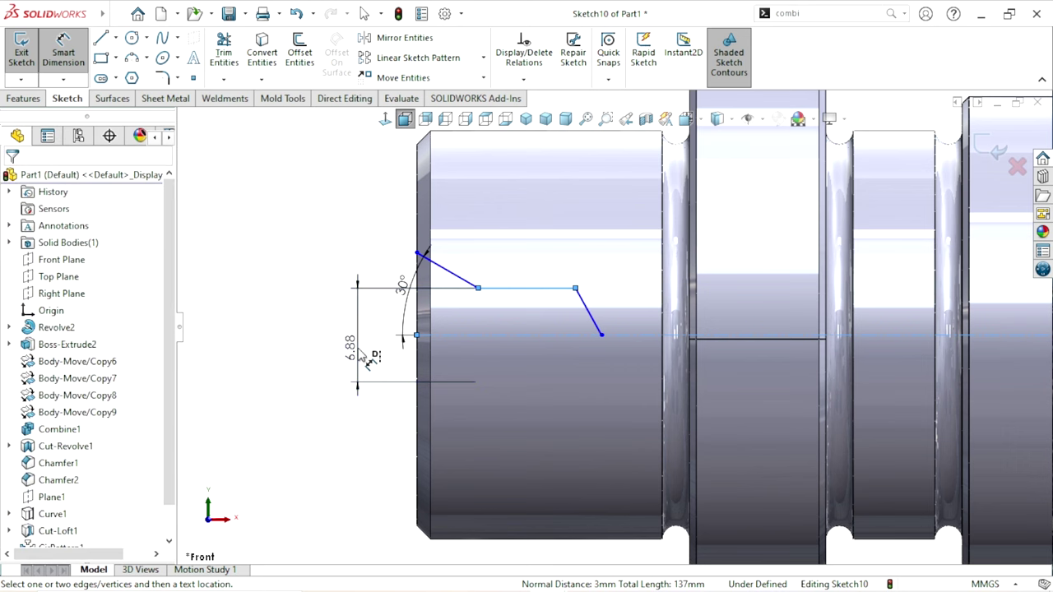
left_click(359, 350)
type("6")
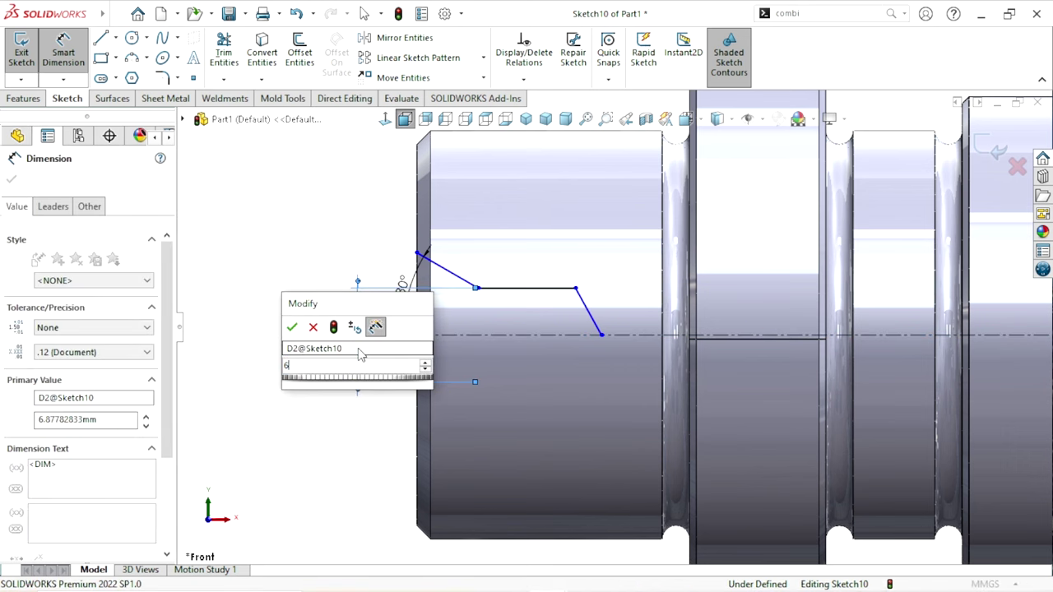
key("Return")
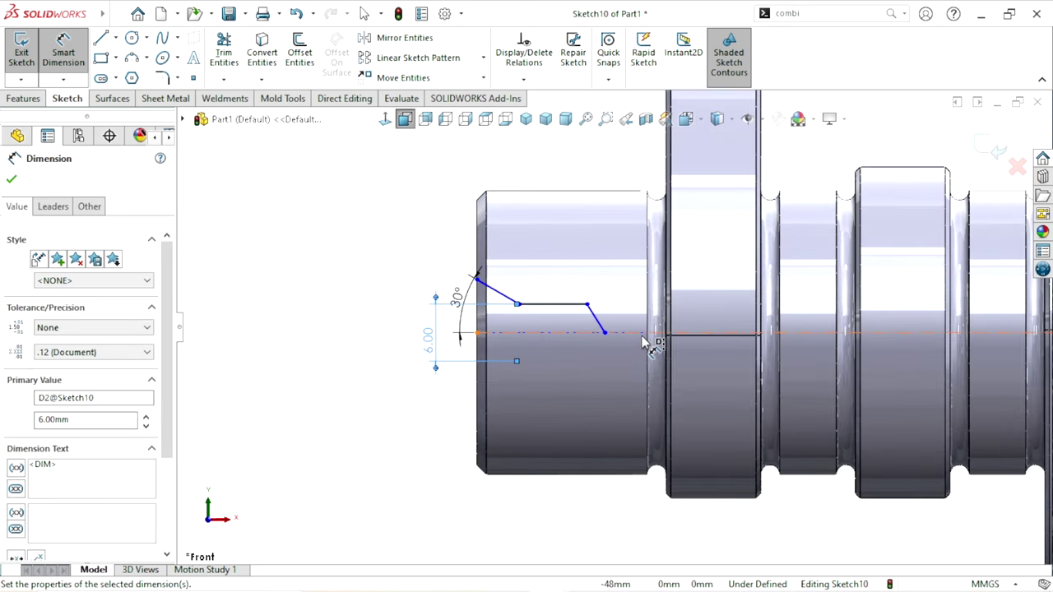
- Add the 7 mm horizontal length dimension above the profile
scroll(644, 344, "down", 1)
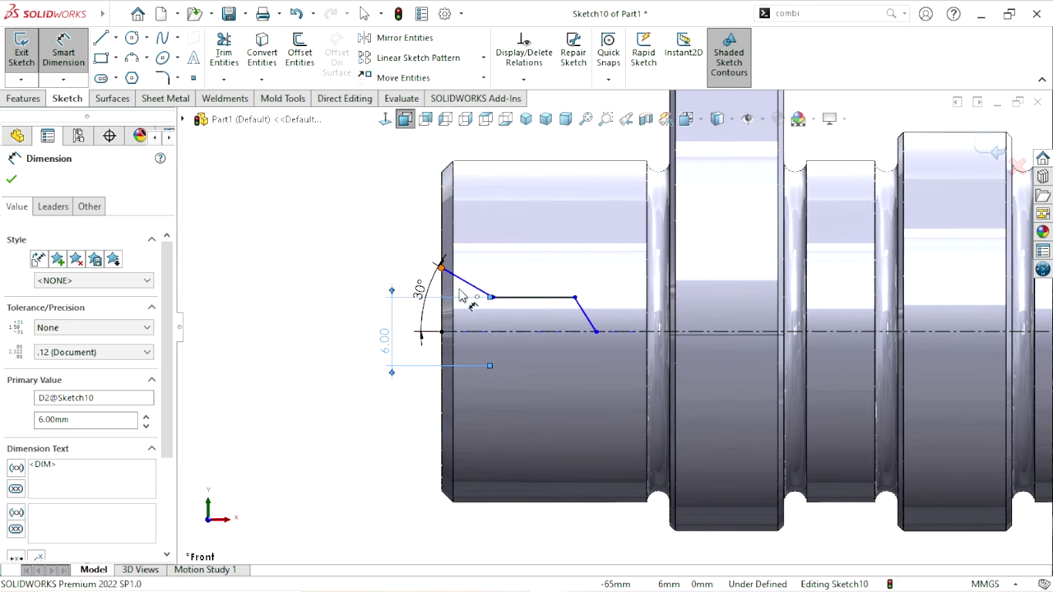
left_click(442, 269)
left_click(581, 303)
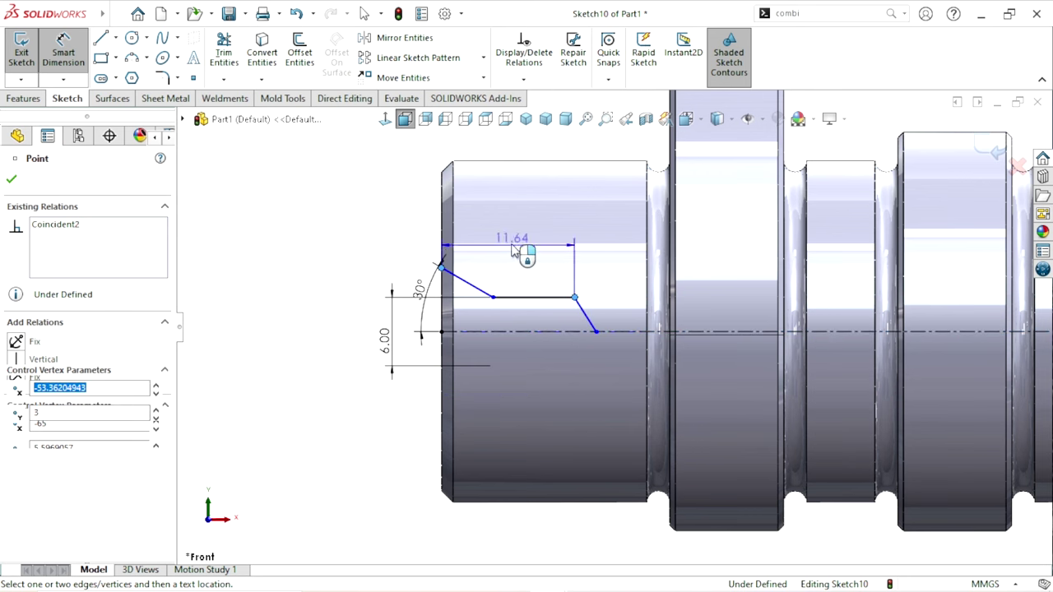
left_click(512, 250)
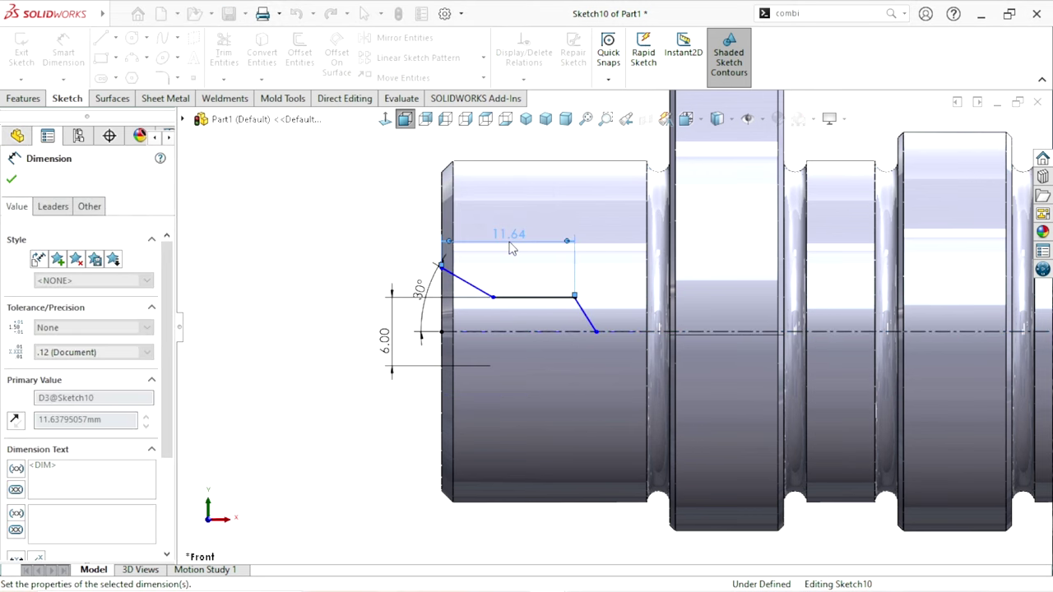
scroll(598, 325, "down", 2)
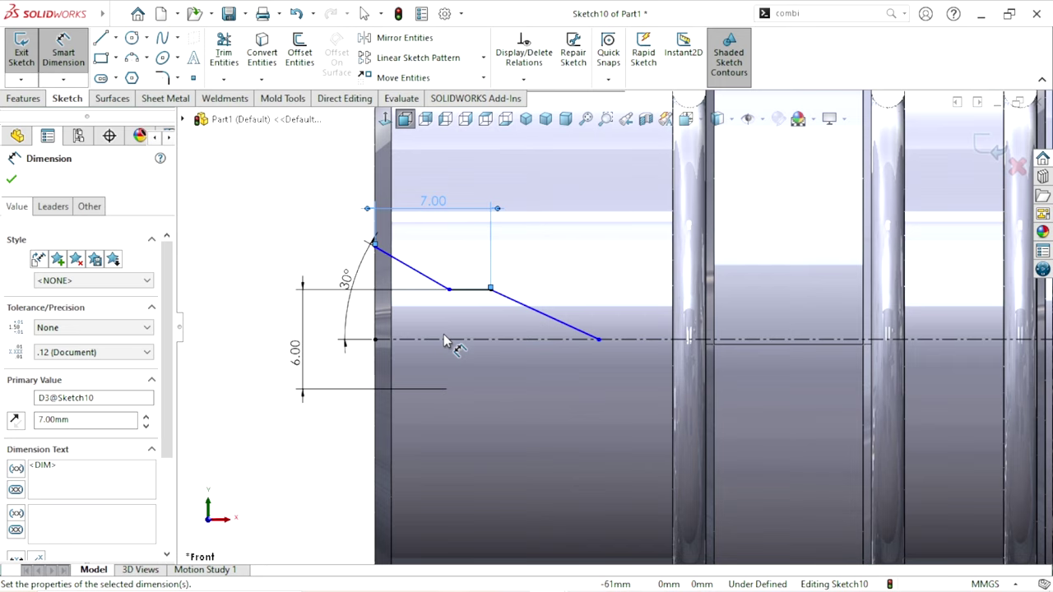
- Change the groove height dimension from 6 mm to 3 mm and add a 6 mm overall height
double_click(298, 352)
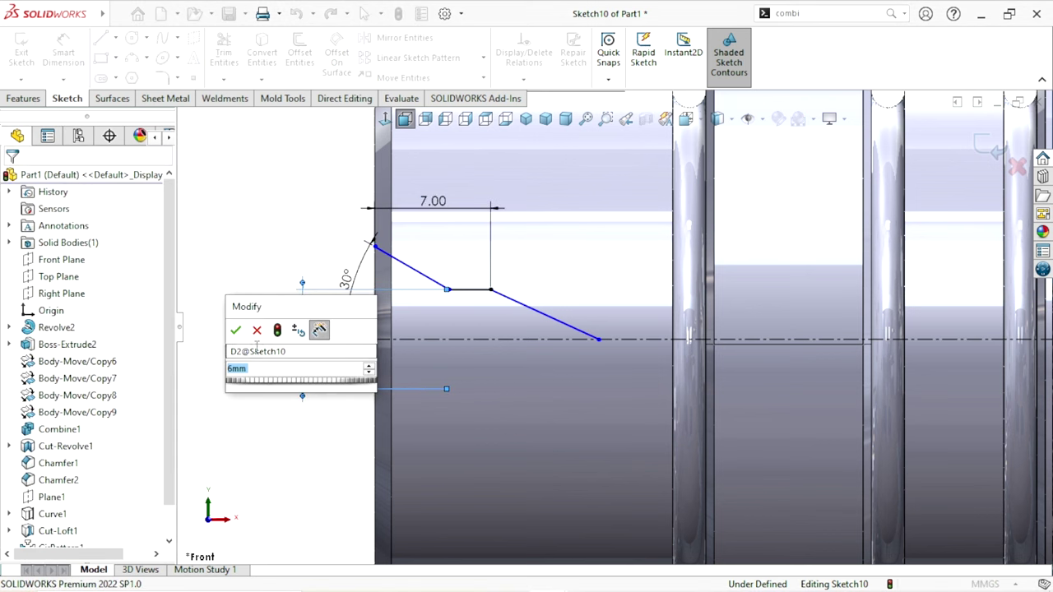
key("Return")
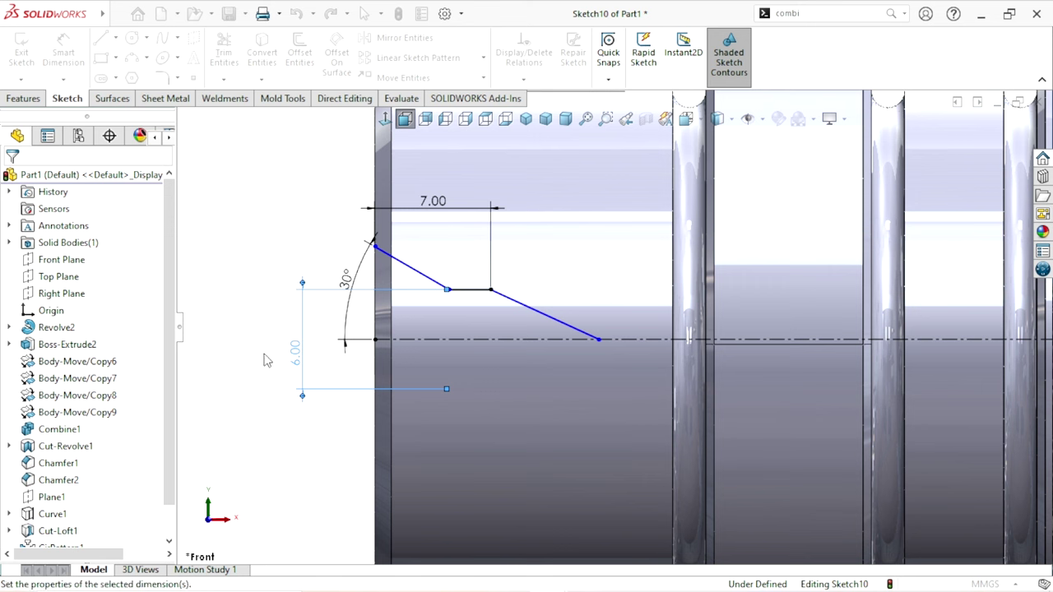
left_click(376, 276)
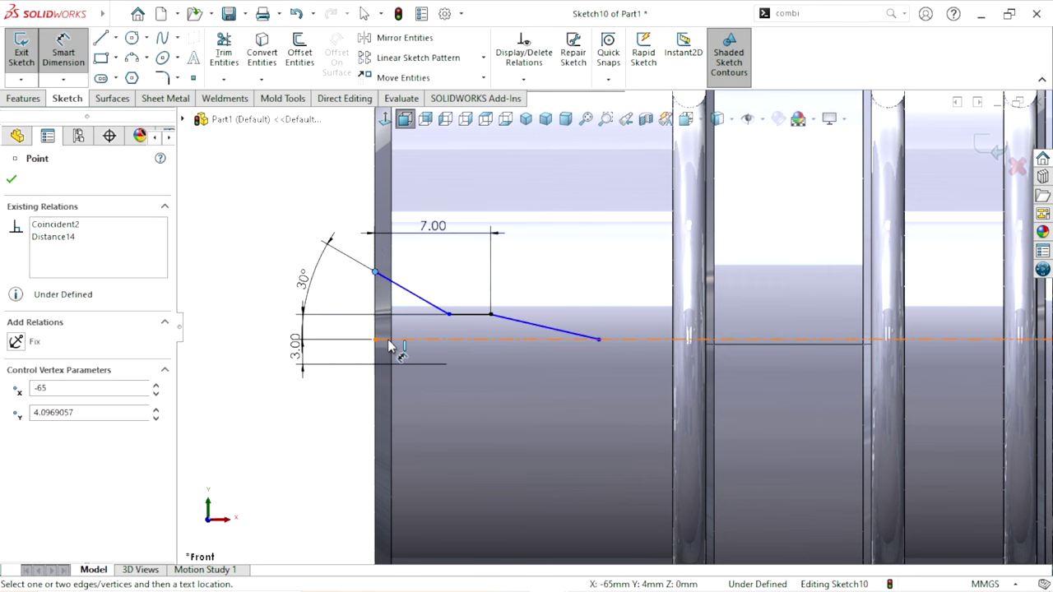
left_click(370, 363)
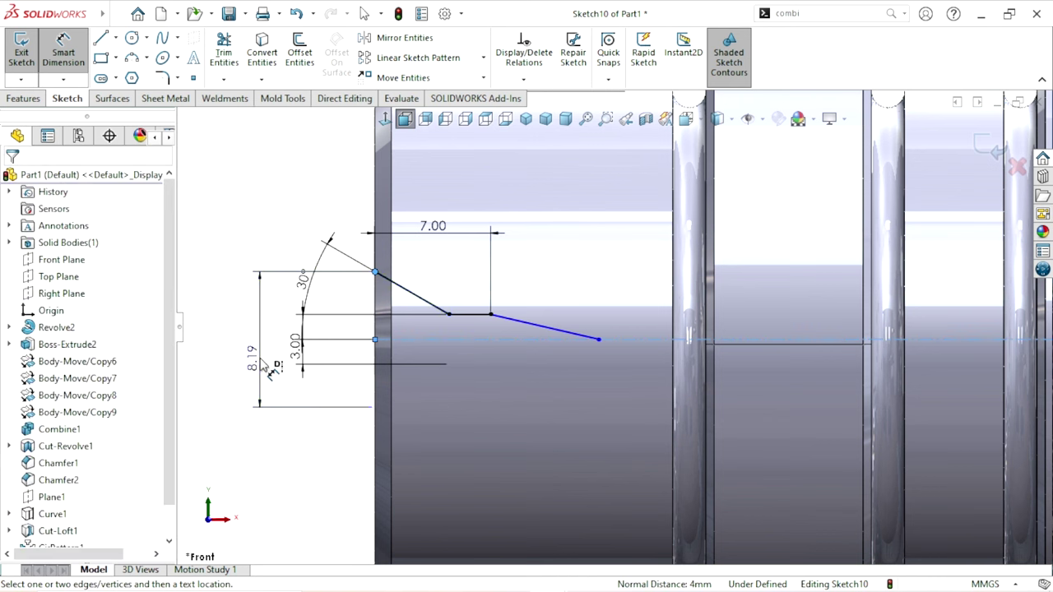
left_click(263, 362)
type("6")
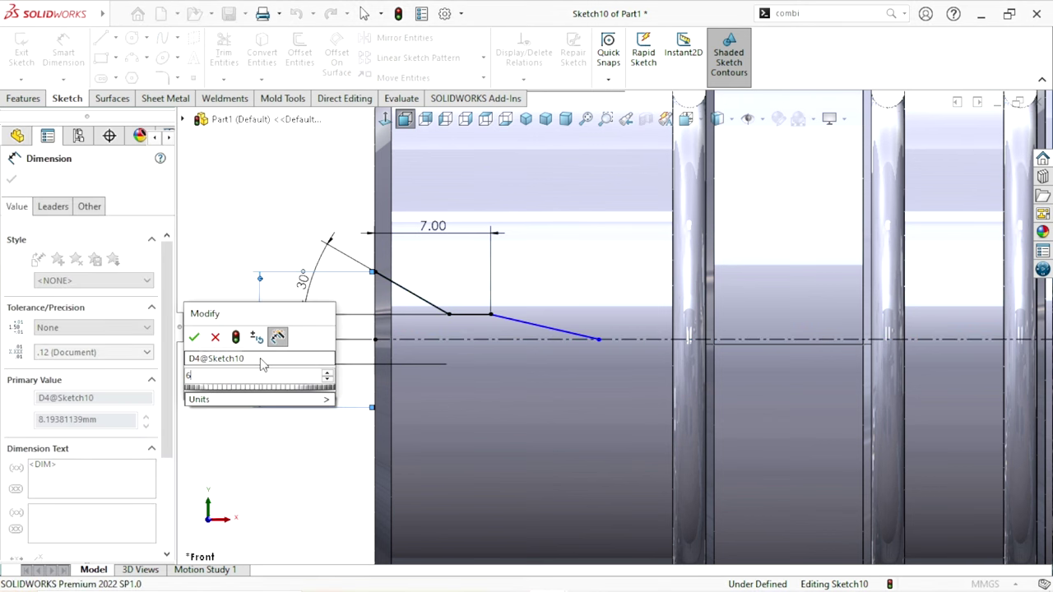
key("Return")
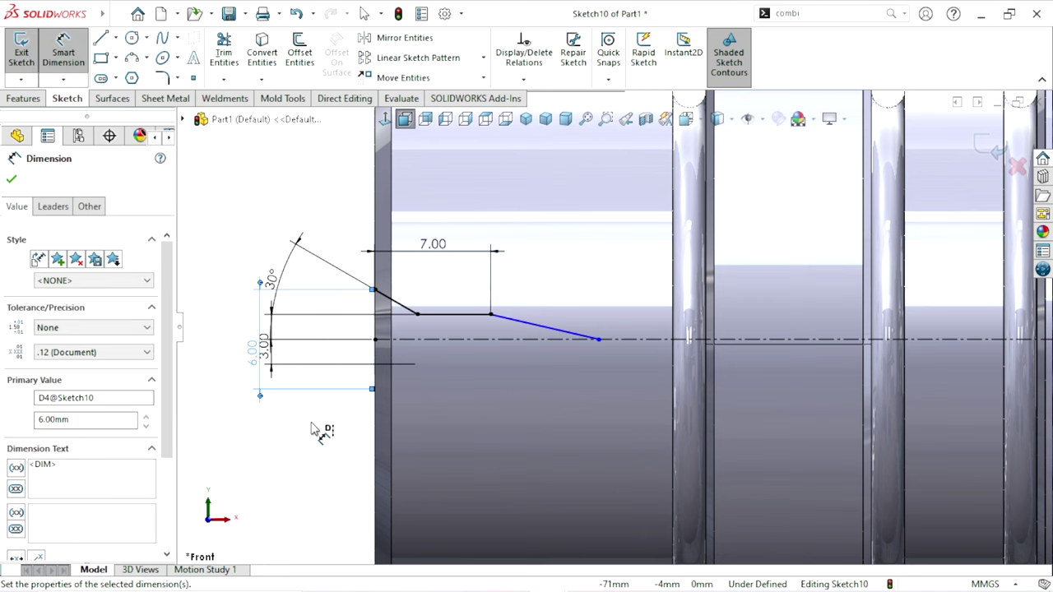
left_click(315, 429)
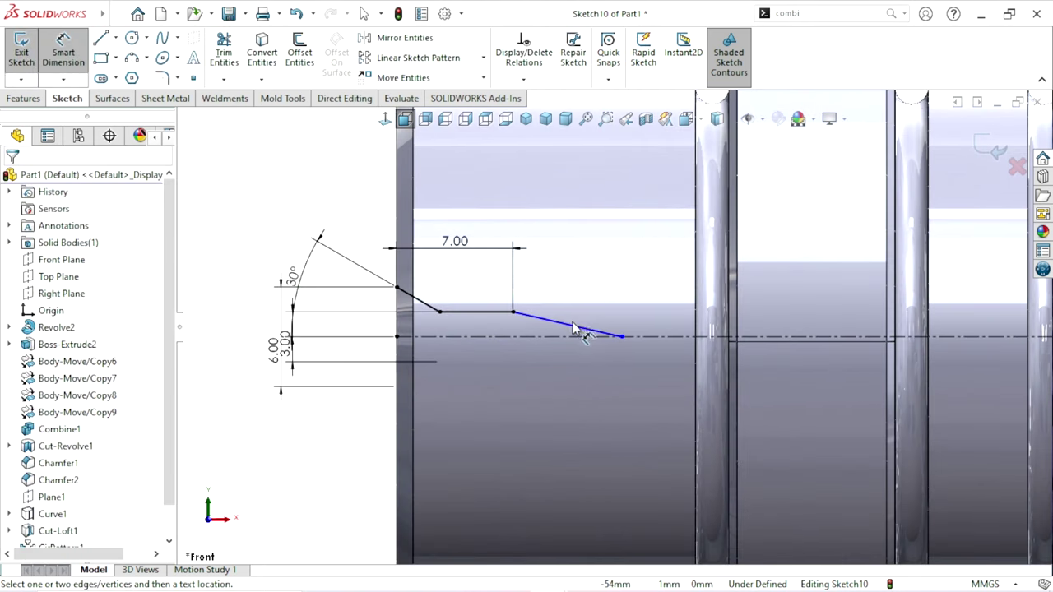
- Dimension the sloped line at 45° to the centreline
left_click(574, 325)
left_click(567, 337)
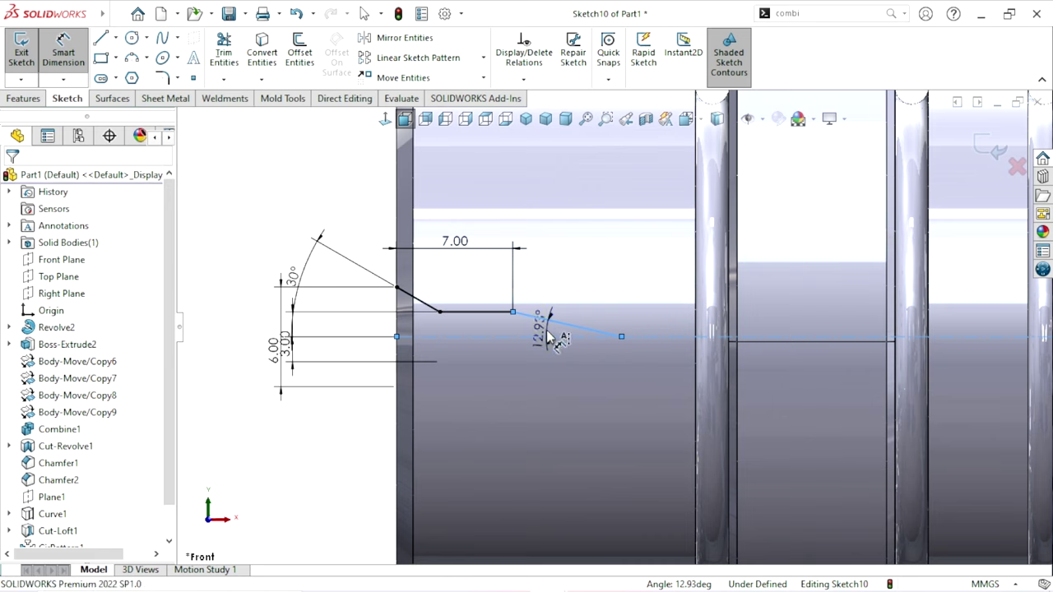
left_click(549, 337)
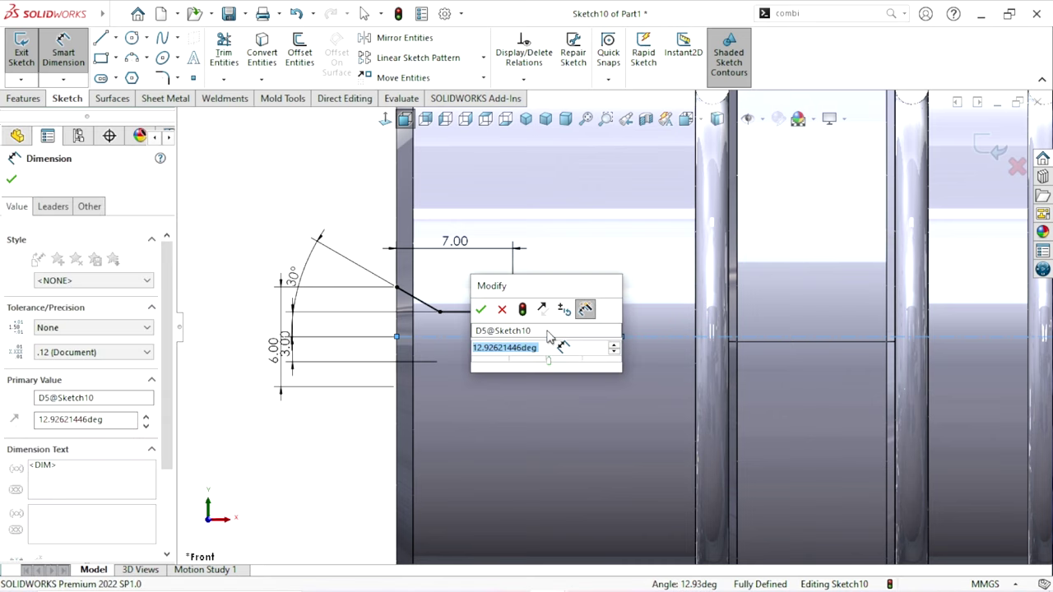
type("45")
key("Return")
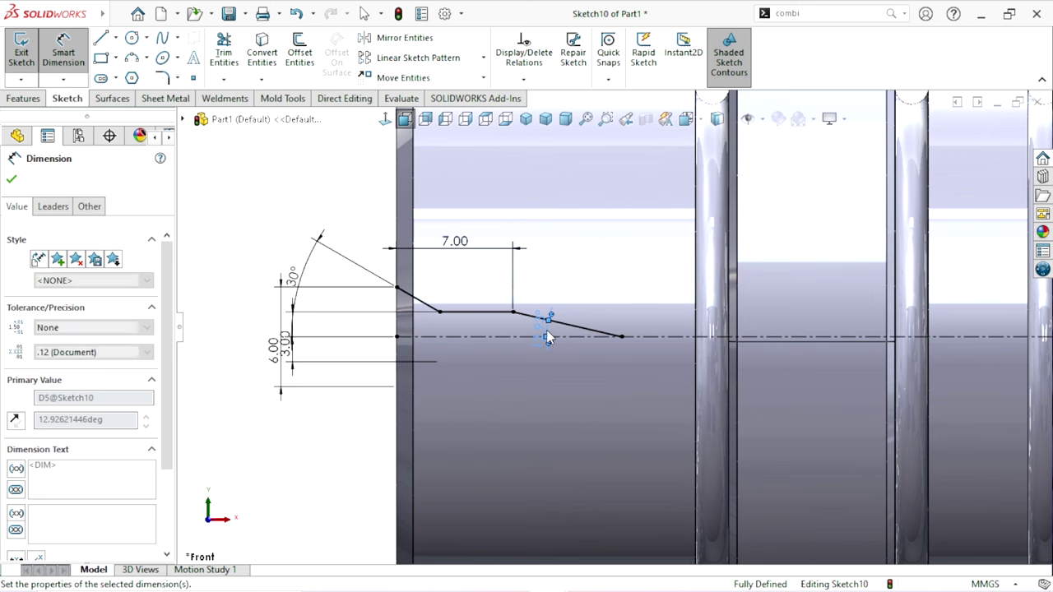
left_click(369, 419)
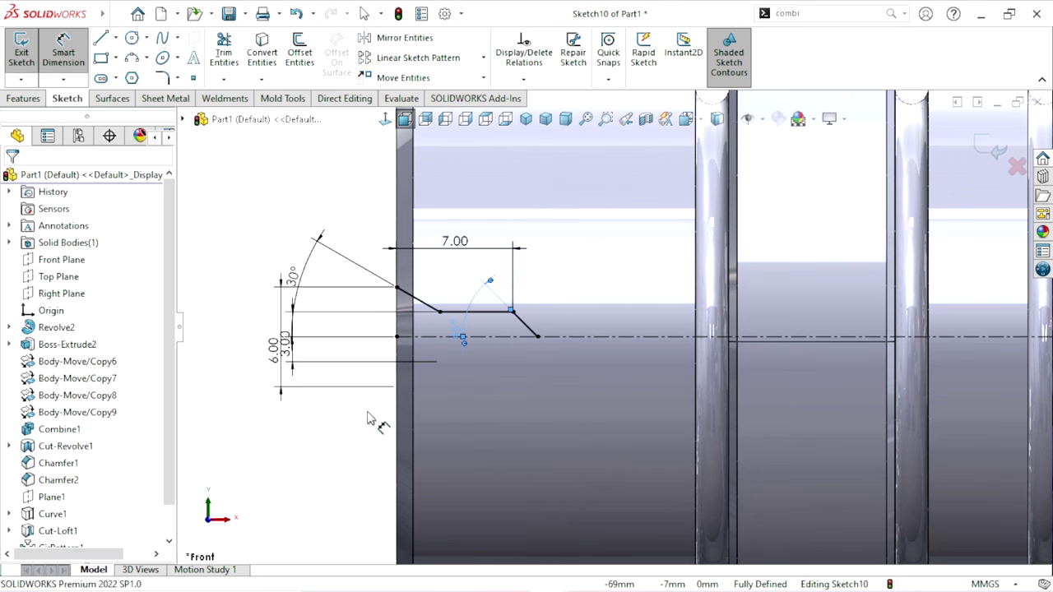
scroll(566, 366, "up", 2)
scroll(566, 360, "down", 2)
scroll(643, 332, "down", 1)
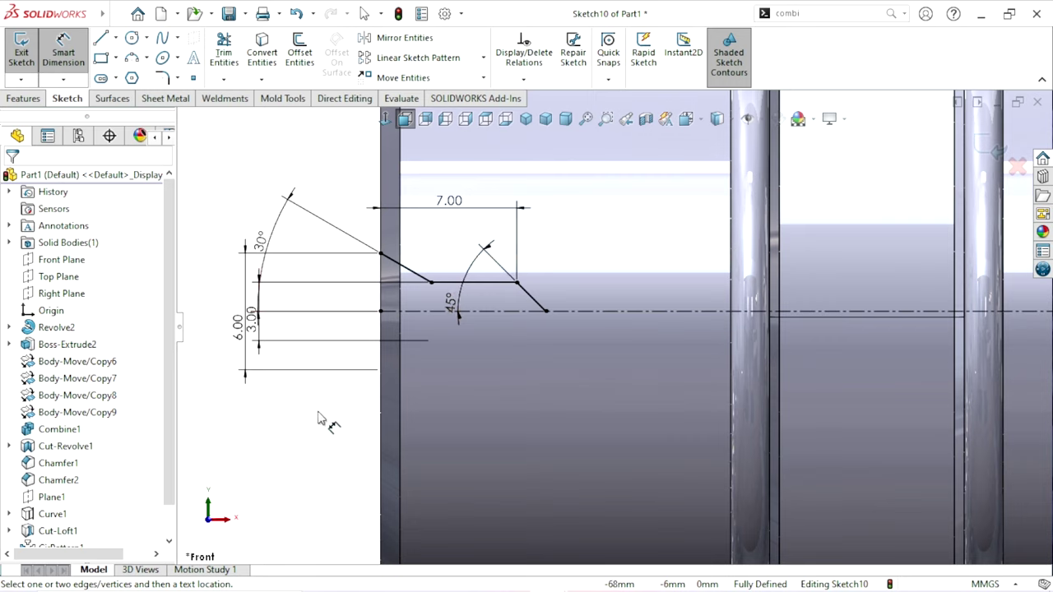
- Draw a vertical closing line at the face down to the axis
left_click(101, 38)
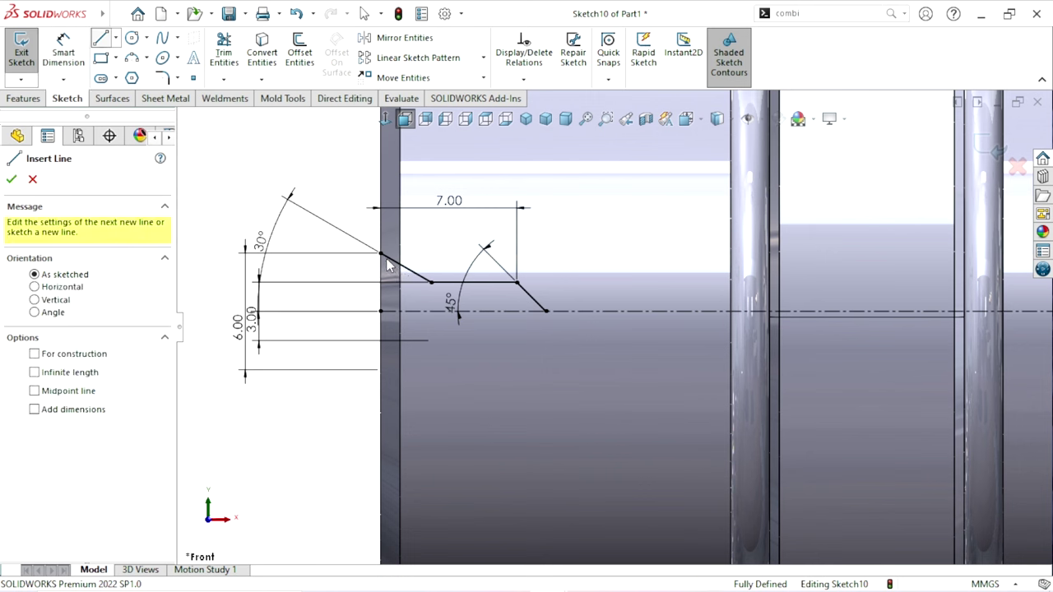
left_click(381, 311)
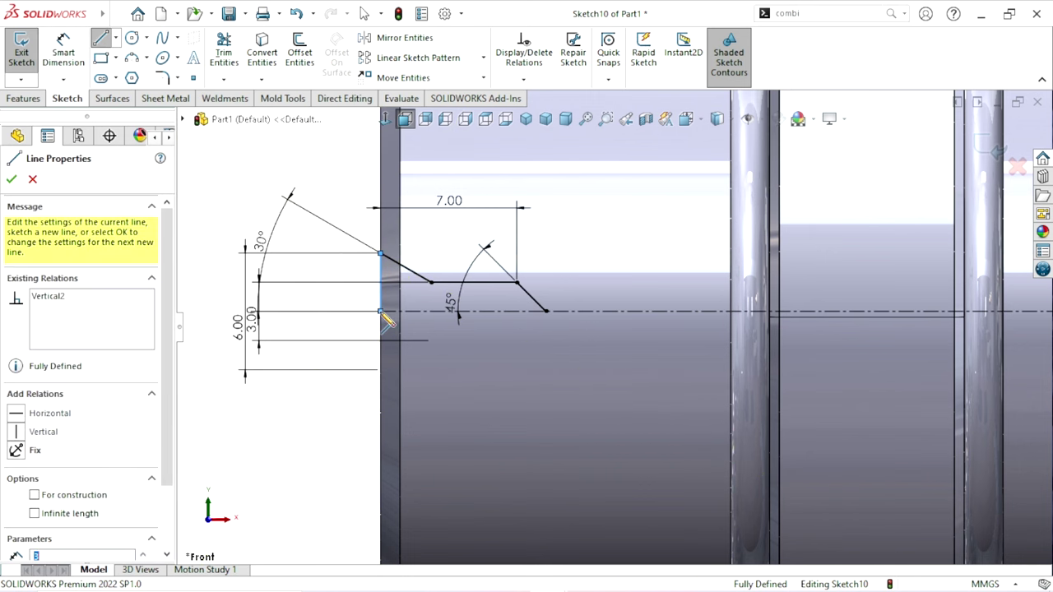
right_click(283, 434)
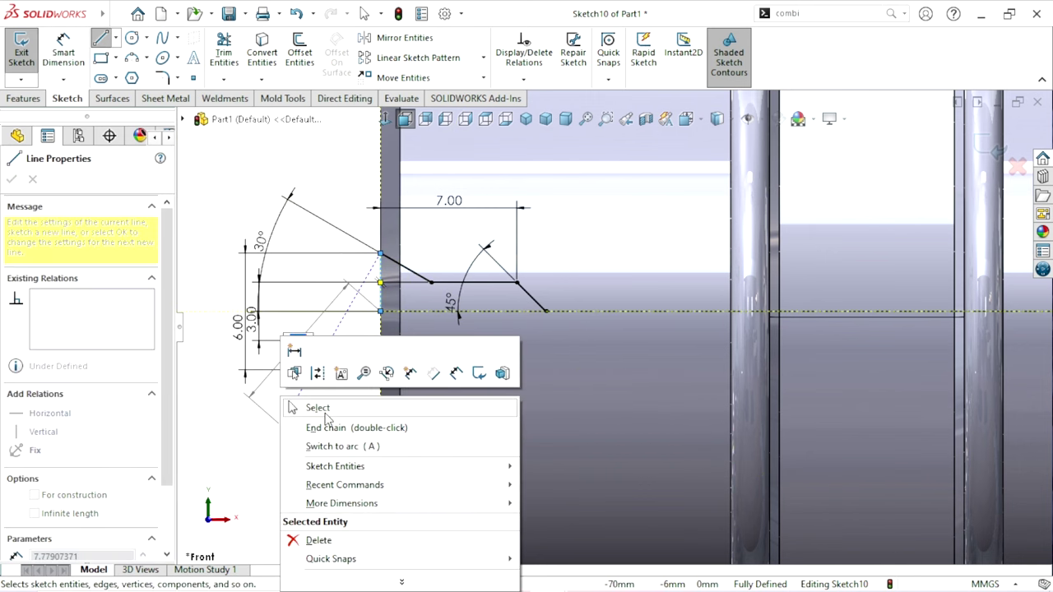
left_click(317, 408)
scroll(614, 326, "up", 5)
scroll(805, 386, "down", 3)
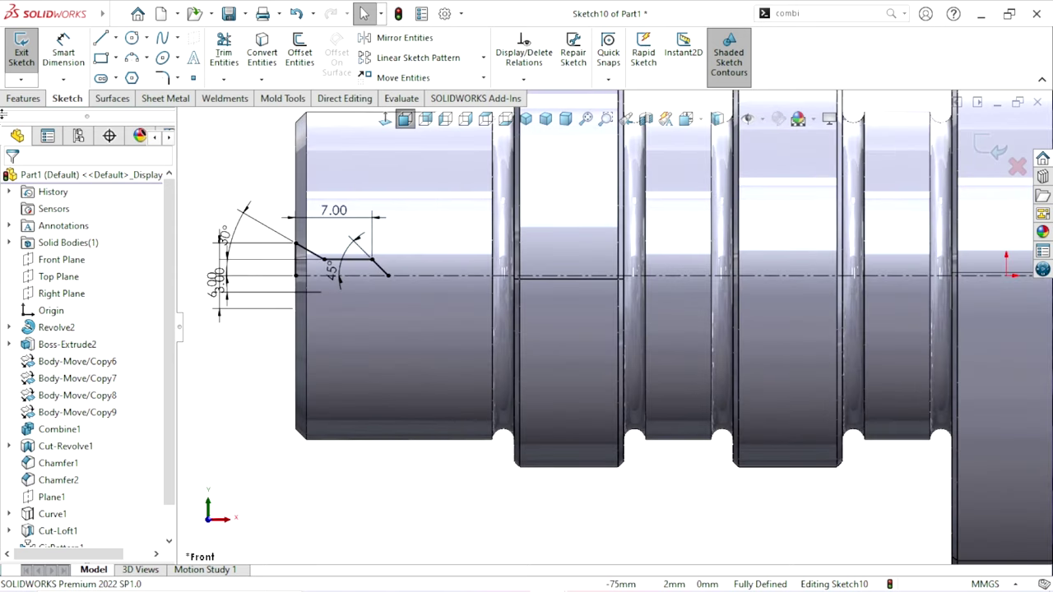
- Revolve-cut the groove sketch 360° about Line1, letting the sketch close automatically
left_click(23, 99)
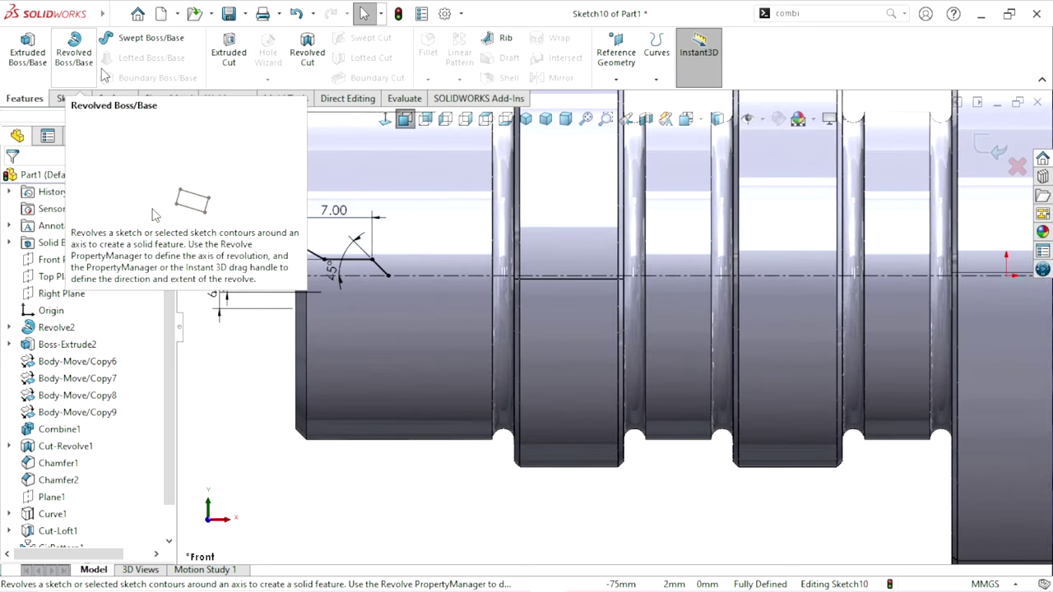
left_click(307, 52)
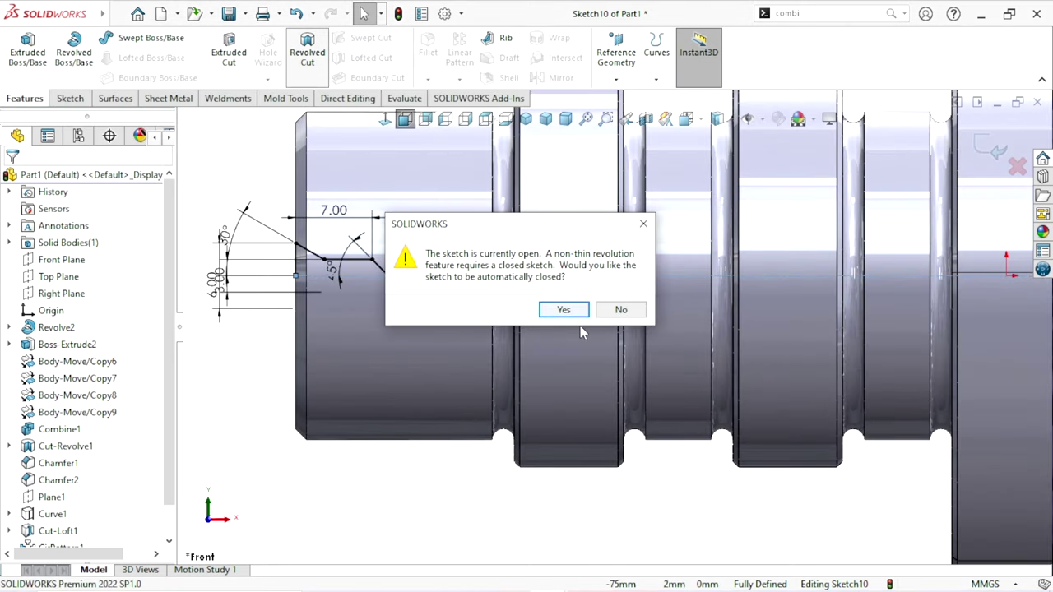
left_click(570, 309)
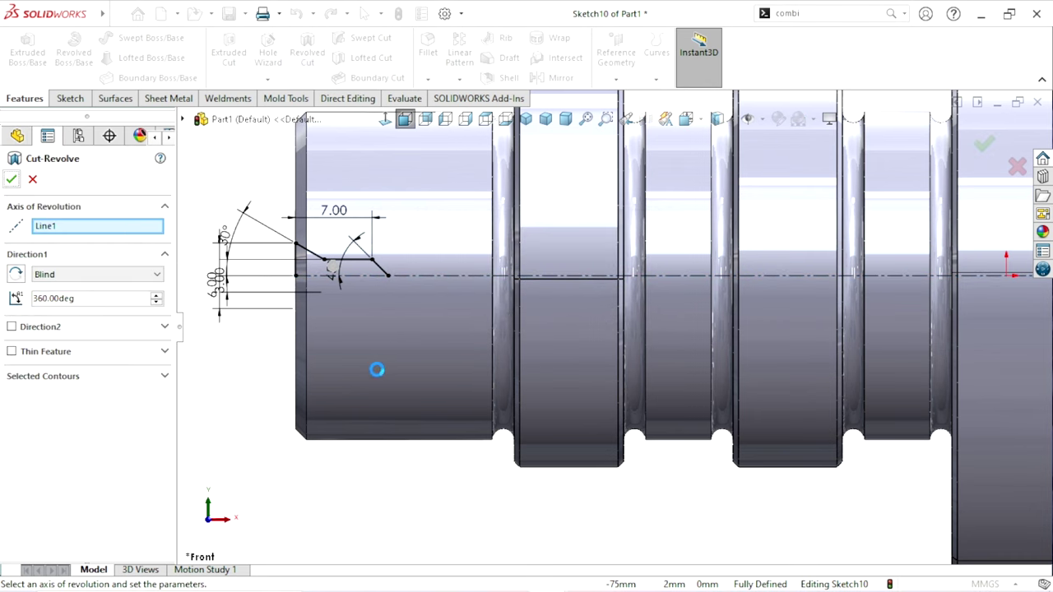
key("Return")
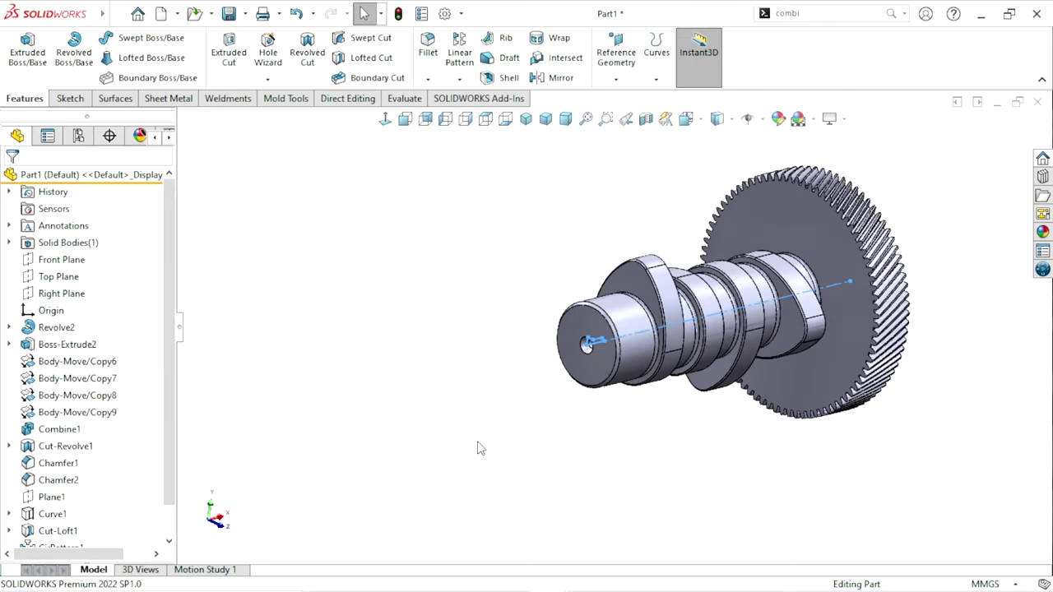
- Orbit the model to inspect the new ring groove from several angles
middle_click_drag(477, 447, 491, 388)
scroll(490, 389, "down", 3)
middle_click_drag(539, 347, 481, 412)
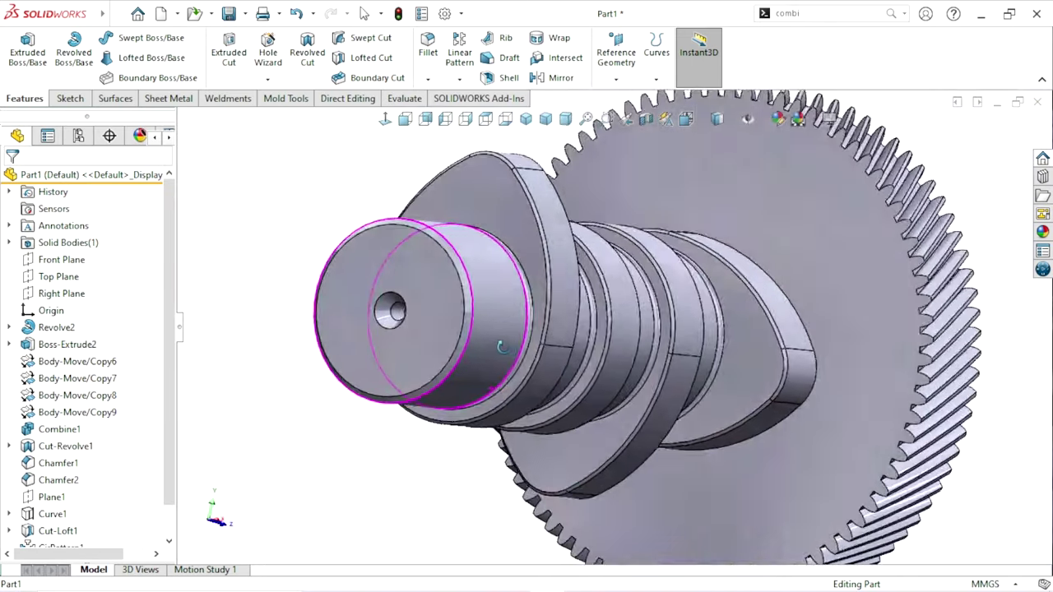
scroll(481, 412, "up", 5)
mouse_move(793, 325)
middle_mouse_down()
mouse_move(420, 398)
mouse_move(609, 465)
mouse_move(683, 390)
middle_mouse_up()
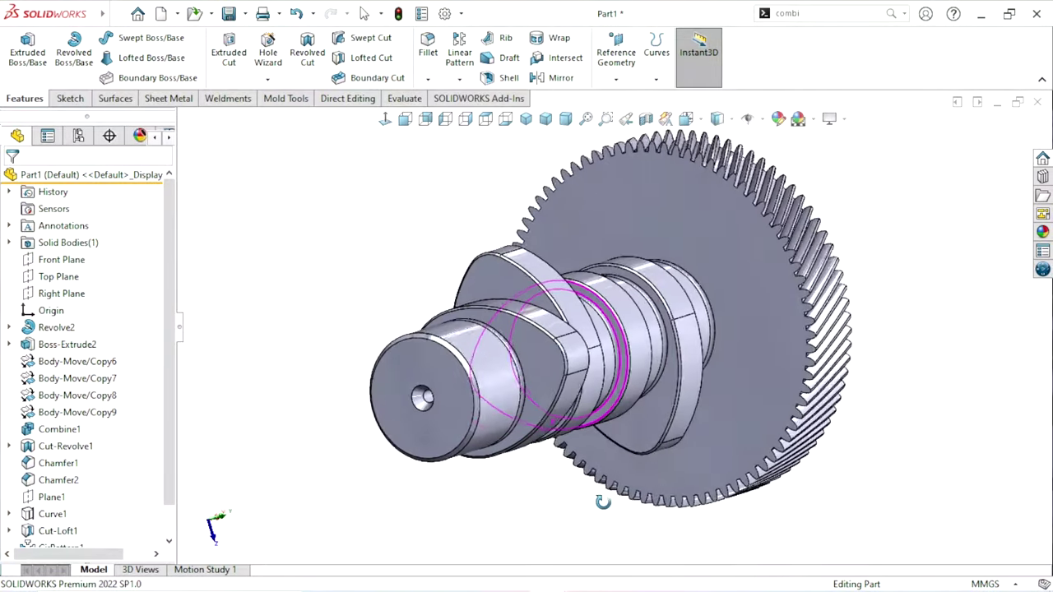
middle_click_drag(794, 430, 683, 465)
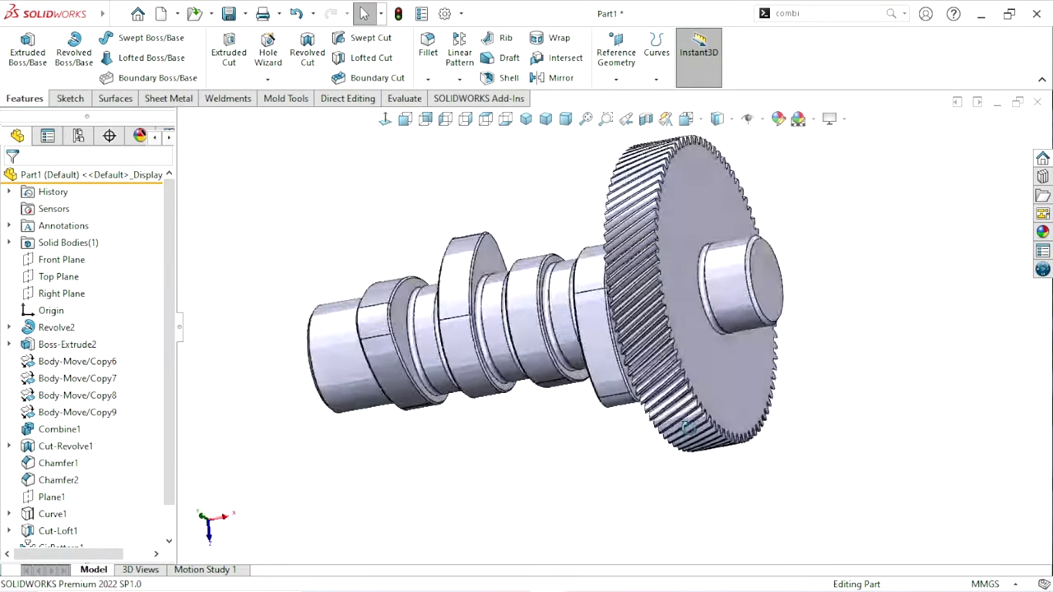
- Mirror Cut-Revolve2 about the Right Plane onto the gear-end hub
left_click(543, 79)
mouse_move(350, 321)
middle_mouse_down()
mouse_move(442, 404)
mouse_move(463, 392)
middle_mouse_up()
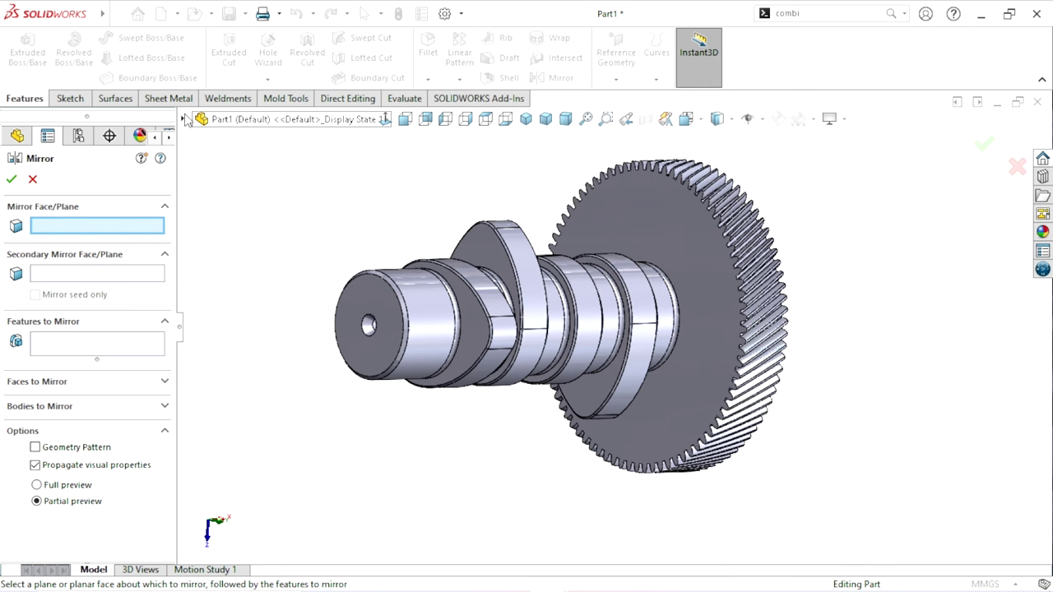
left_click(183, 120)
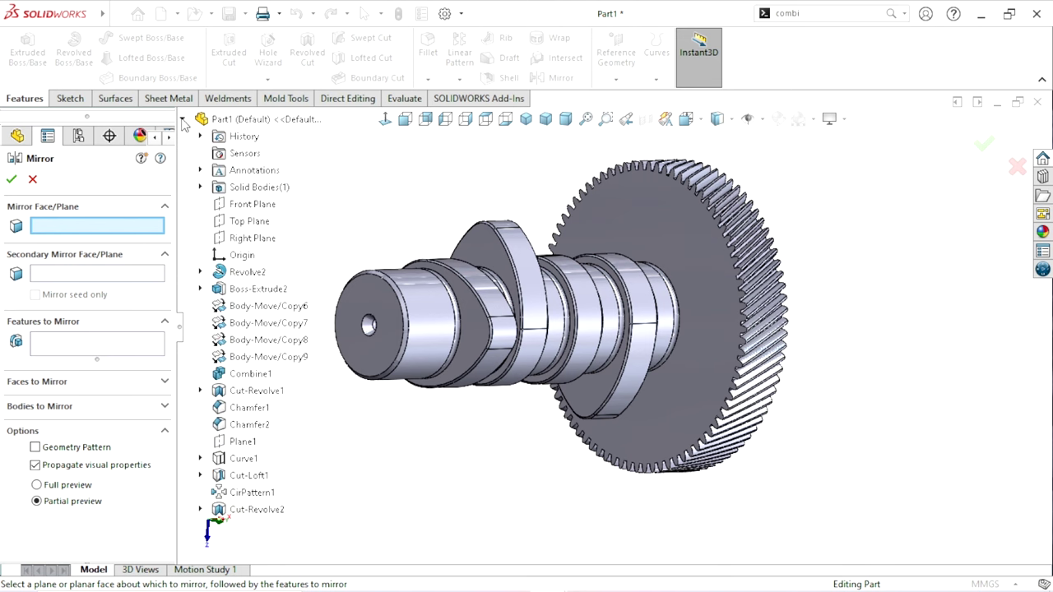
left_click(243, 238)
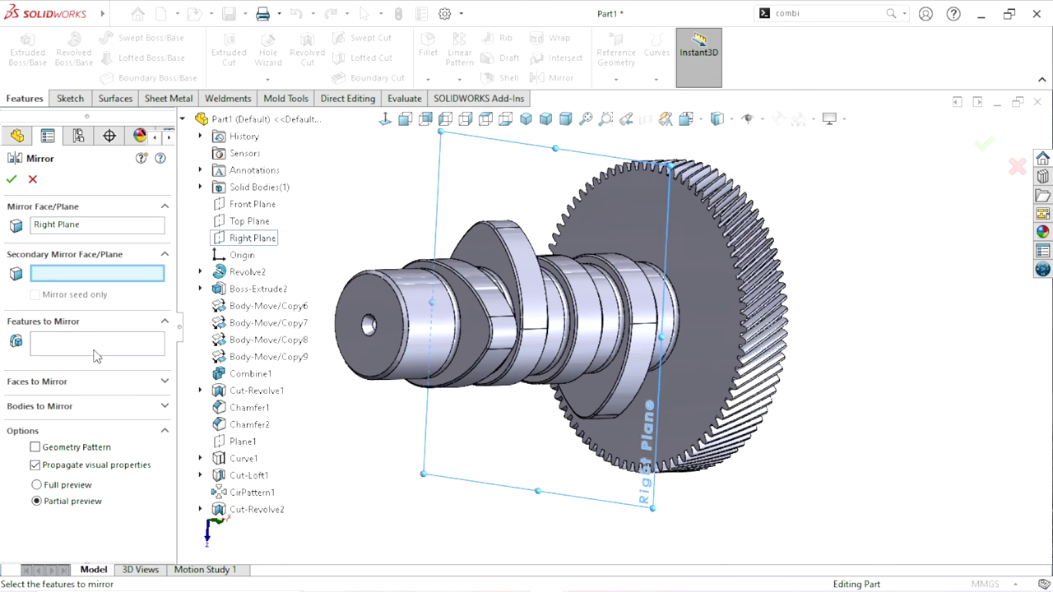
left_click(90, 347)
left_click(274, 509)
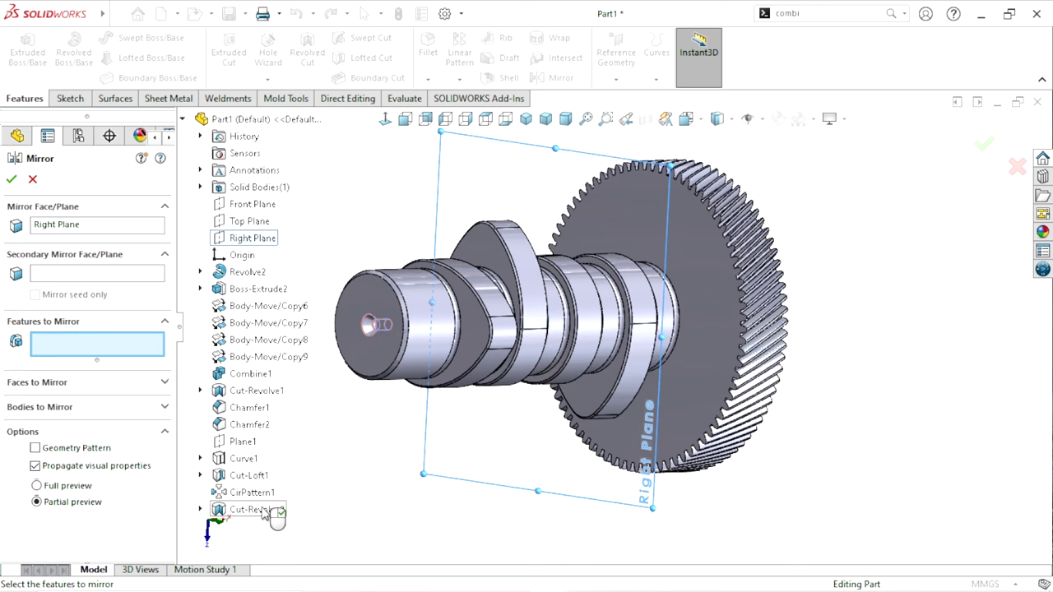
left_click(11, 180)
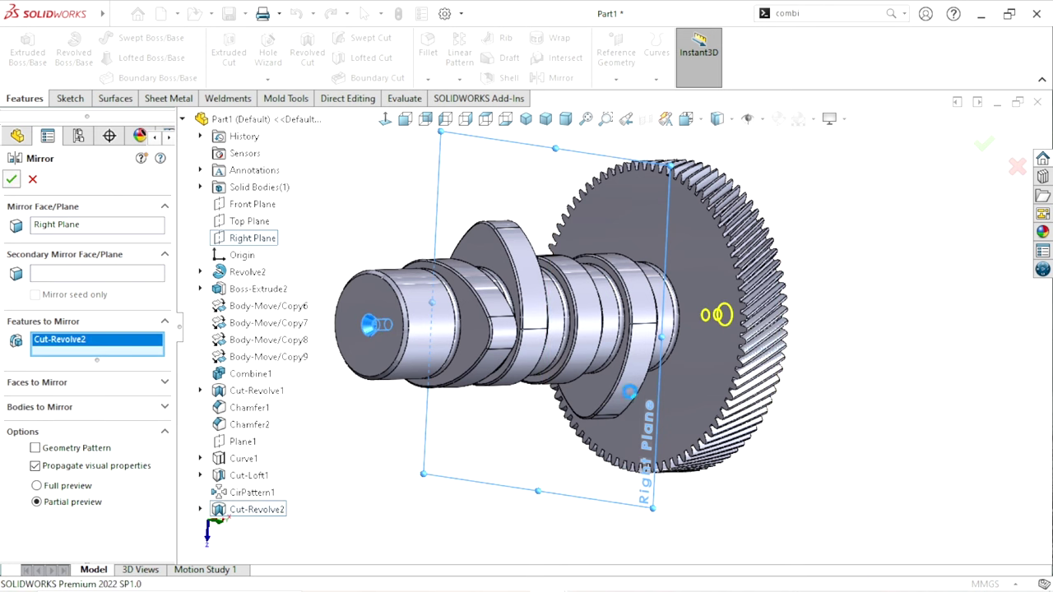
key("z")
- Orbit and zoom so the gear's front face points toward the viewer
middle_click_drag(783, 388, 670, 348)
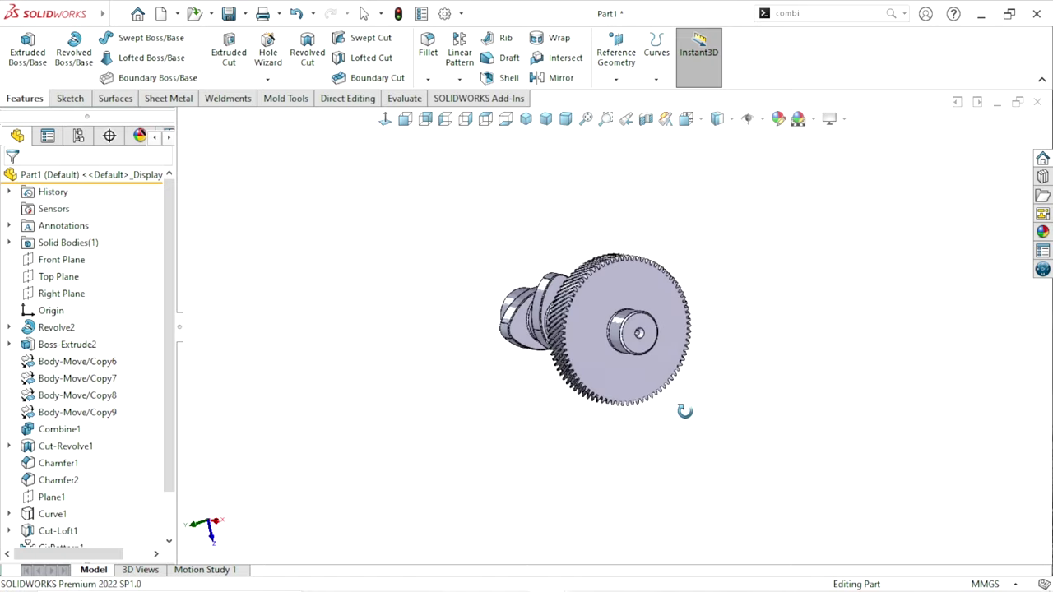
scroll(604, 327, "down", 5)
scroll(604, 327, "down", 2)
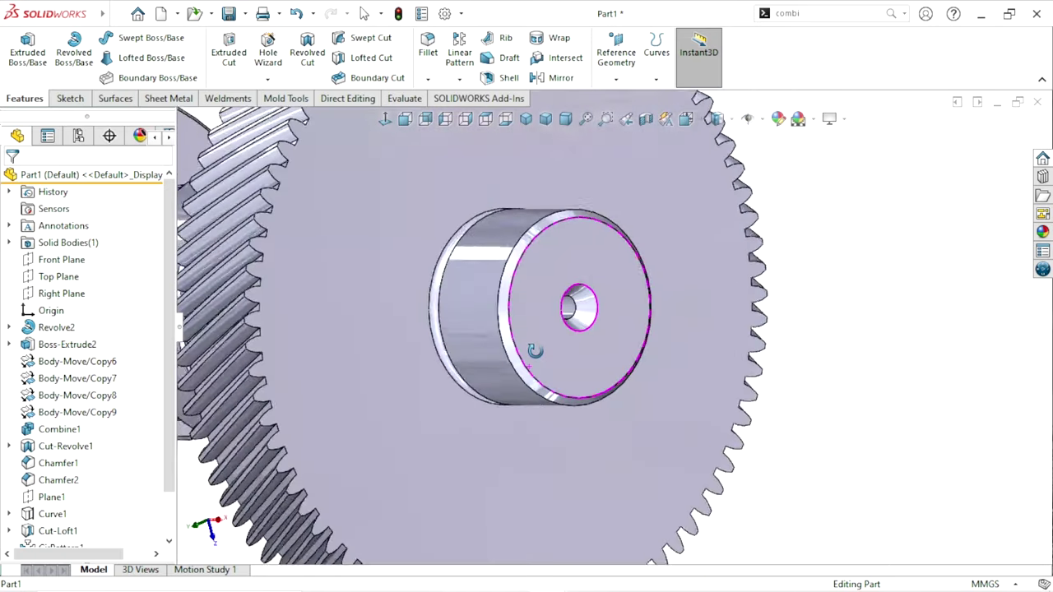
scroll(463, 400, "up", 4)
scroll(511, 301, "down", 1)
- Start a new sketch on the gear's front face
left_click(578, 287)
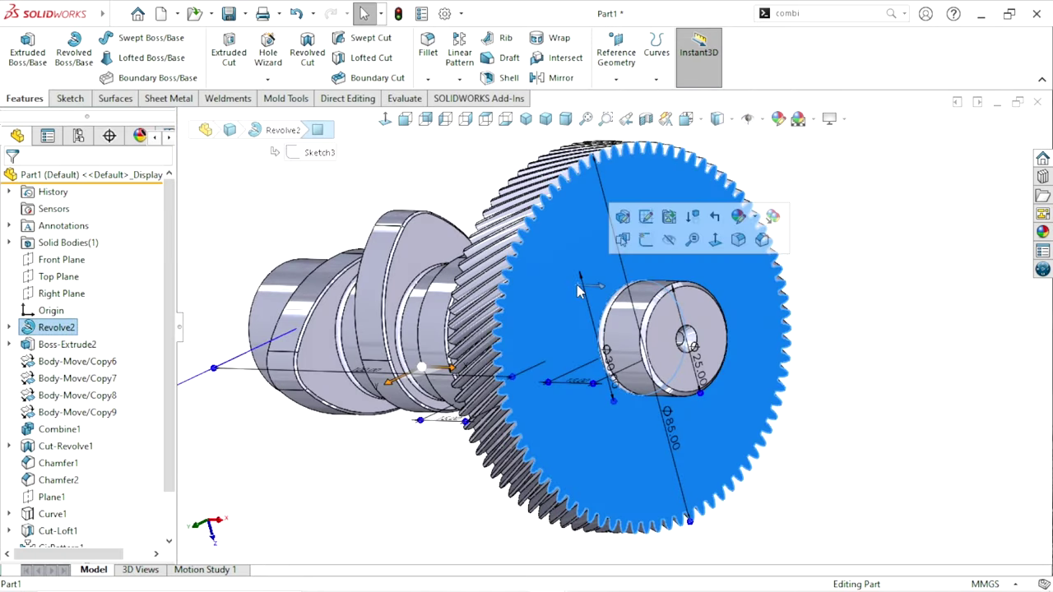
left_click(643, 237)
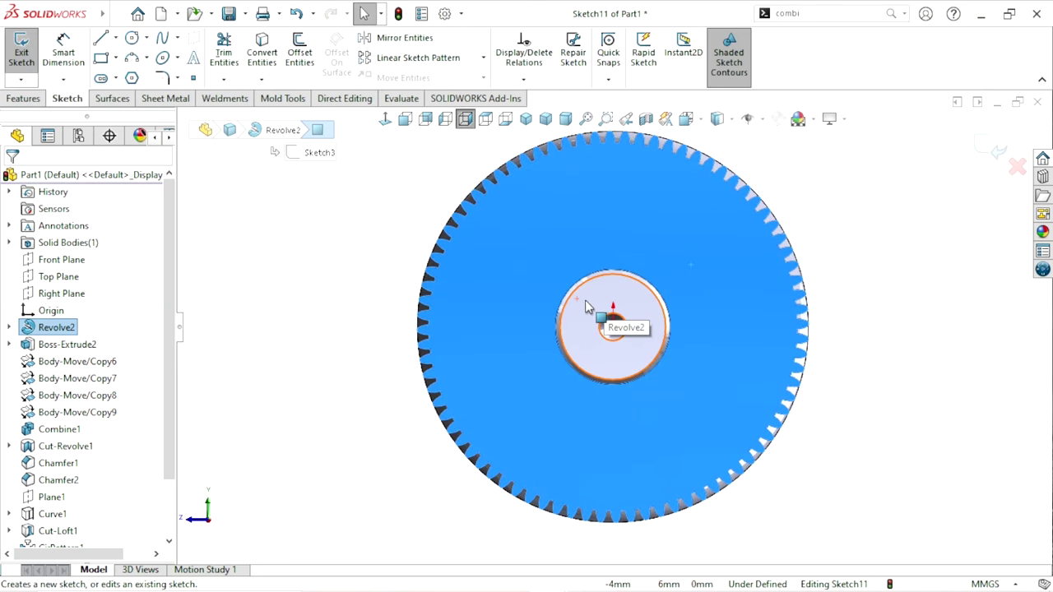
scroll(570, 327, "up", 2)
scroll(593, 280, "down", 2)
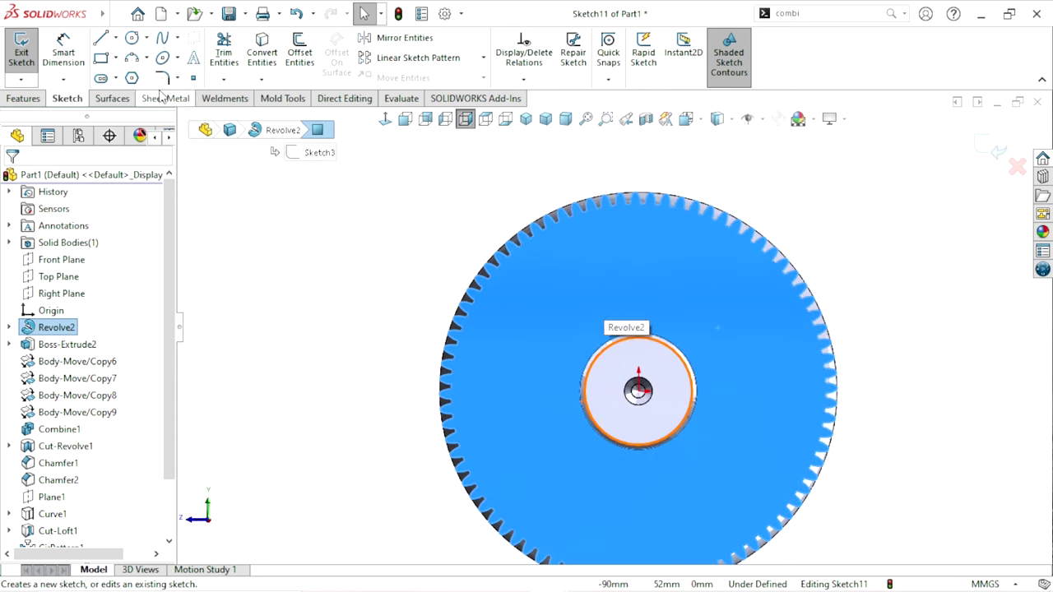
- Draw two concentric circles centred on the gear centre
left_click(136, 41)
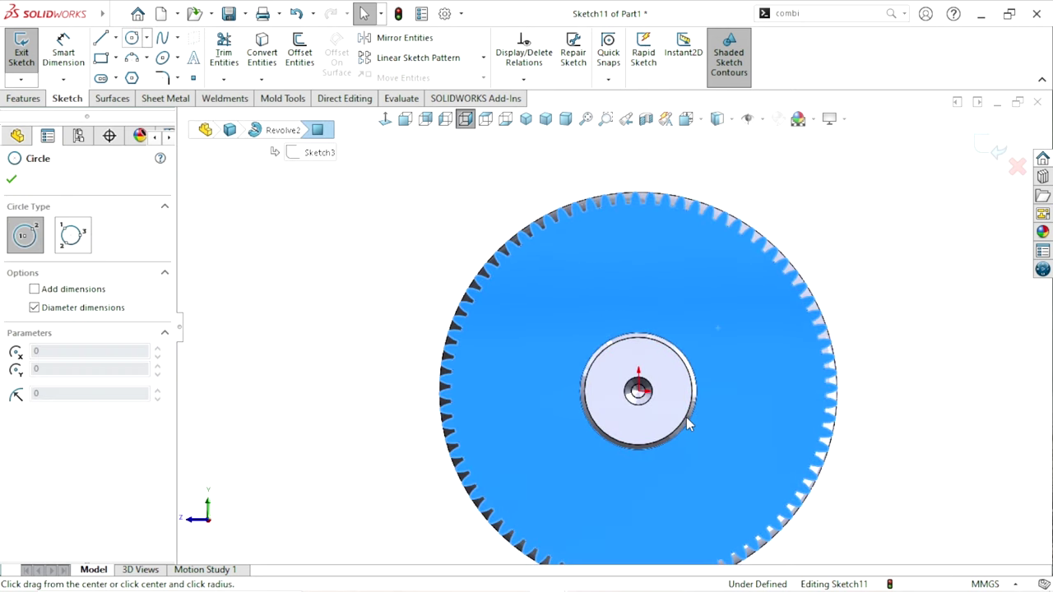
left_click(638, 392)
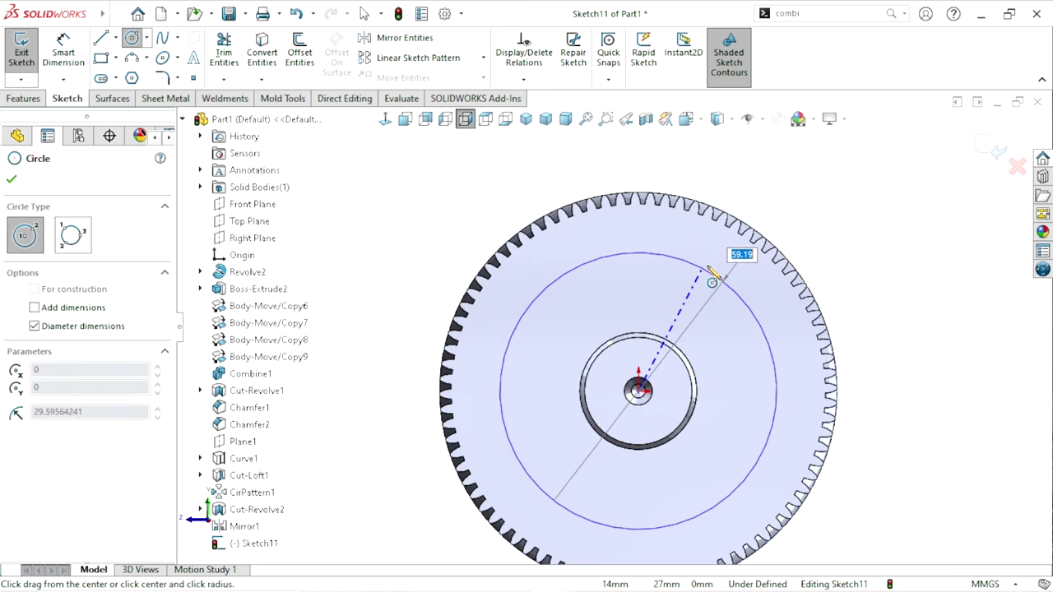
left_click(722, 260)
left_click(726, 272)
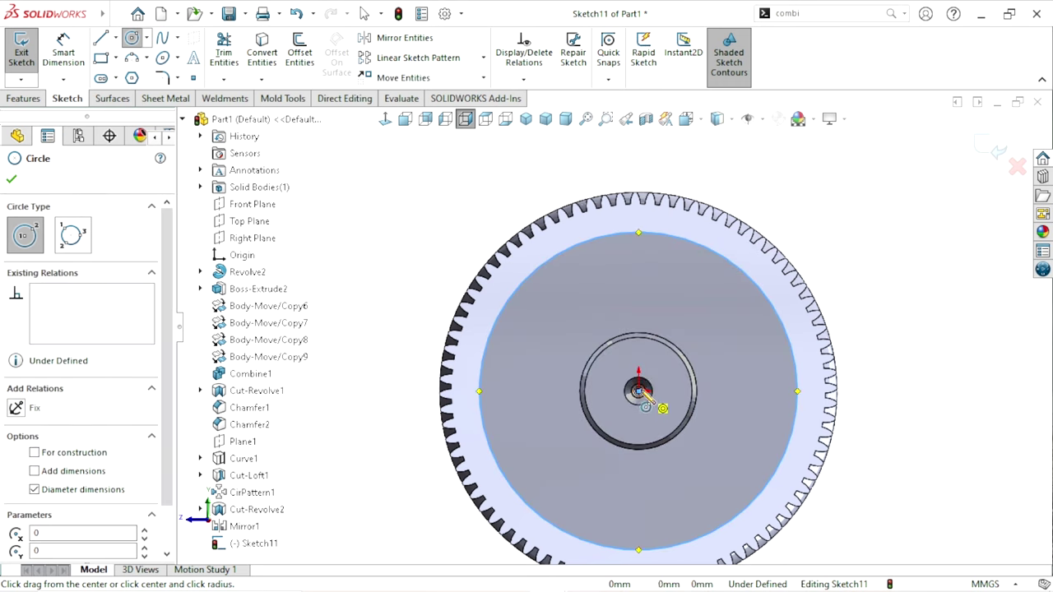
left_click(638, 392)
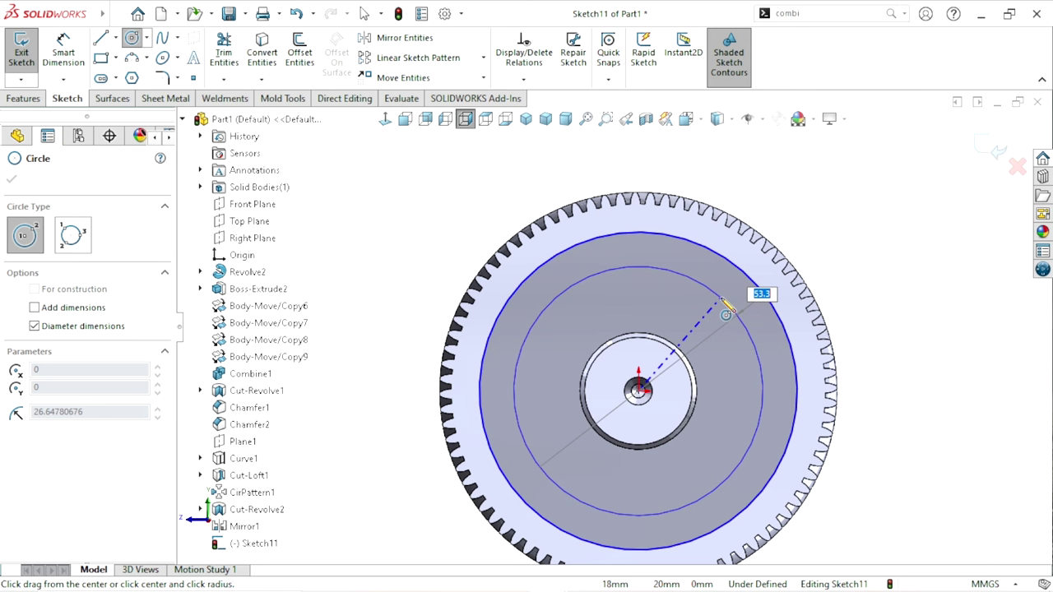
left_click(713, 321)
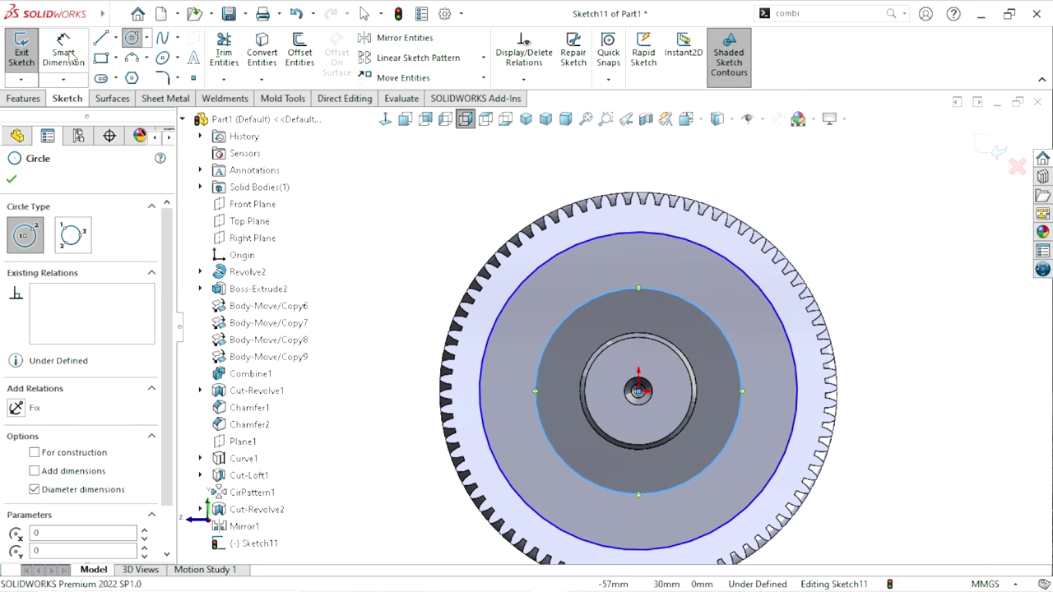
key("Escape")
- Dimension the outer circle Ø70 mm and the inner circle Ø45 mm
key("d")
left_click(799, 385)
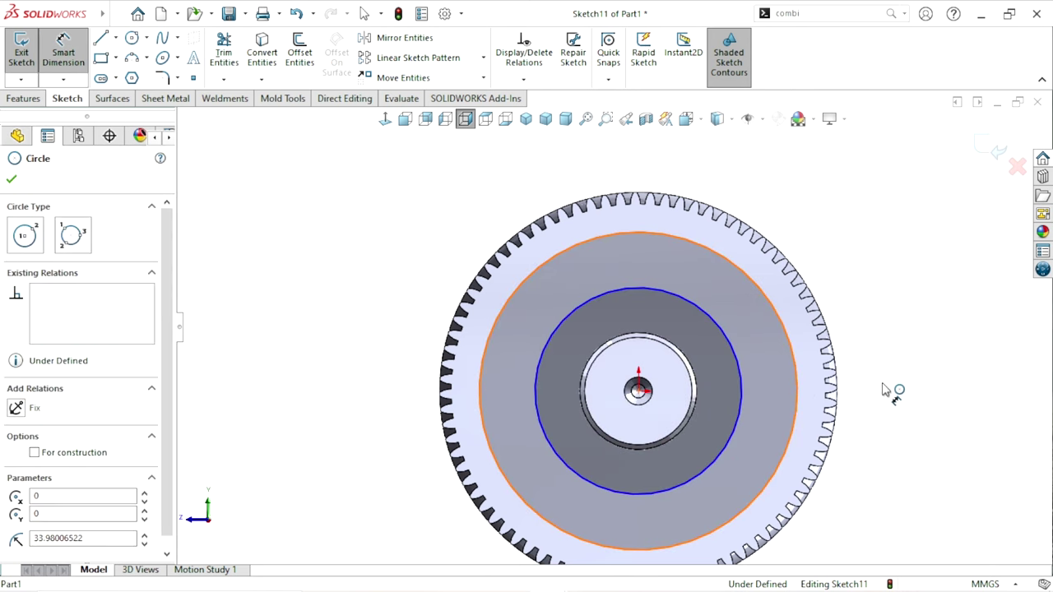
left_click(885, 391)
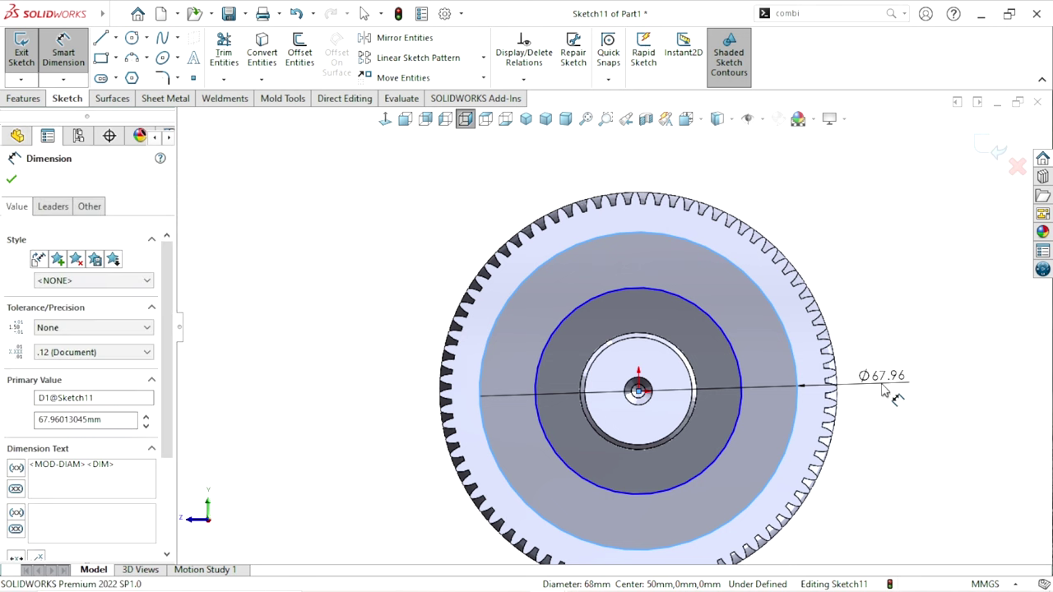
type("70")
key("Return")
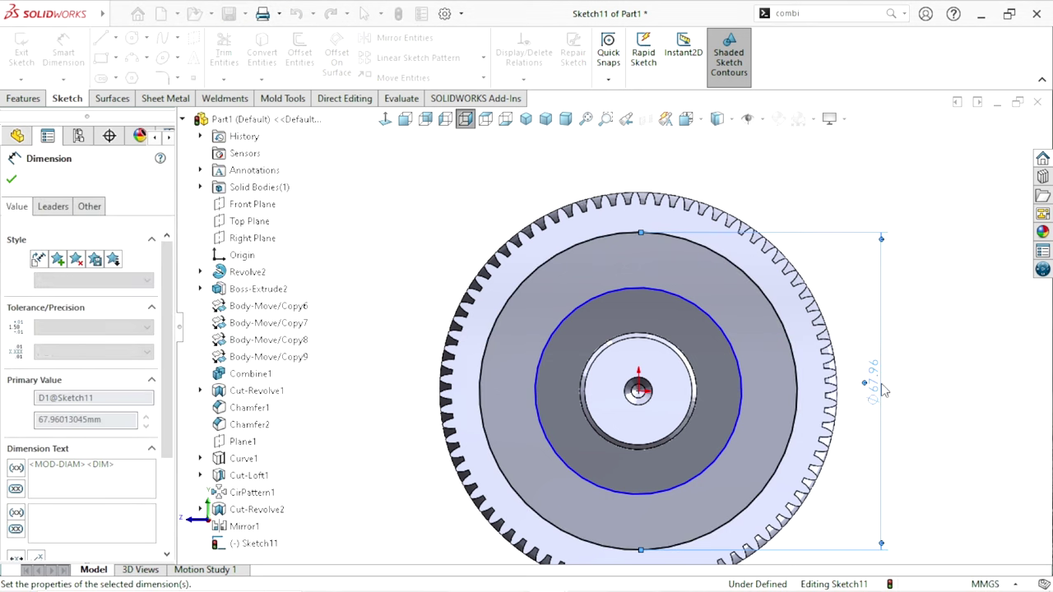
left_click(780, 380)
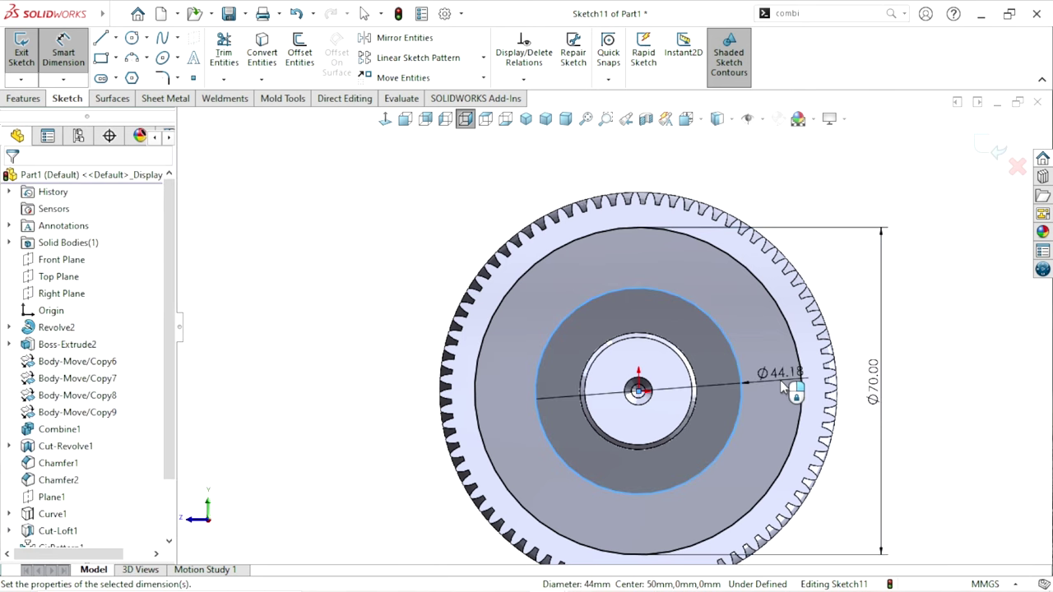
left_click(780, 380)
key("Return")
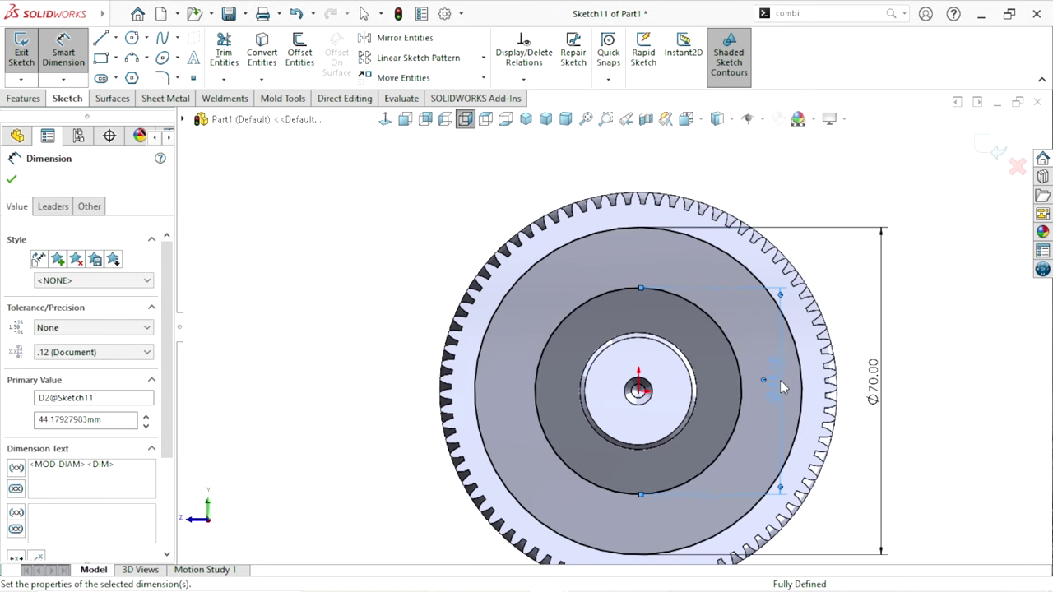
scroll(689, 425, "up", 5)
mouse_move(689, 426)
middle_mouse_down()
mouse_move(710, 430)
mouse_move(702, 385)
middle_mouse_up()
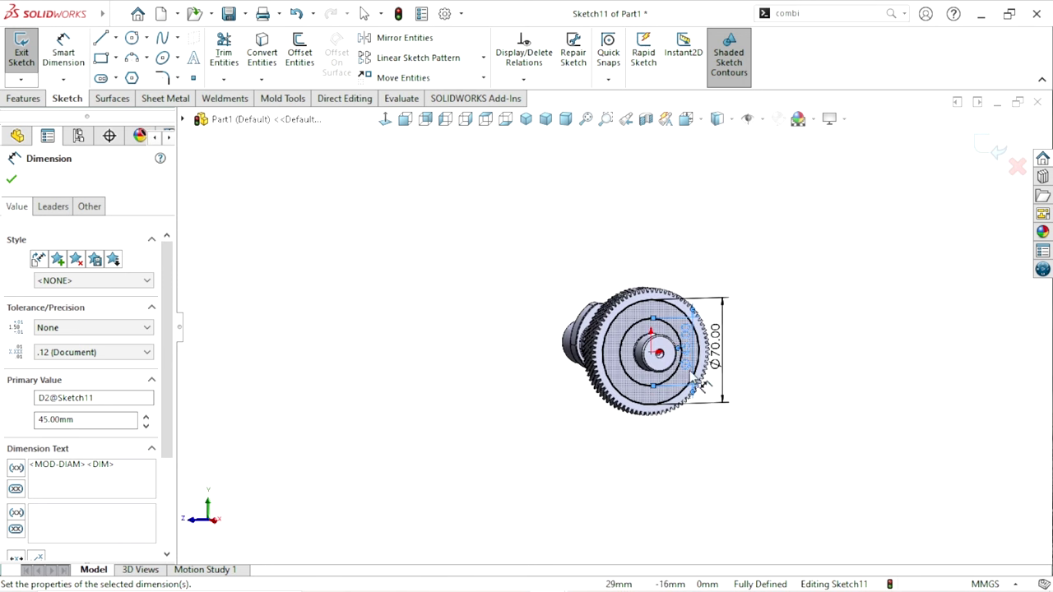
scroll(700, 384, "down", 3)
- Extrude-cut the ring sketch 1 mm deep into the gear face
left_click(18, 99)
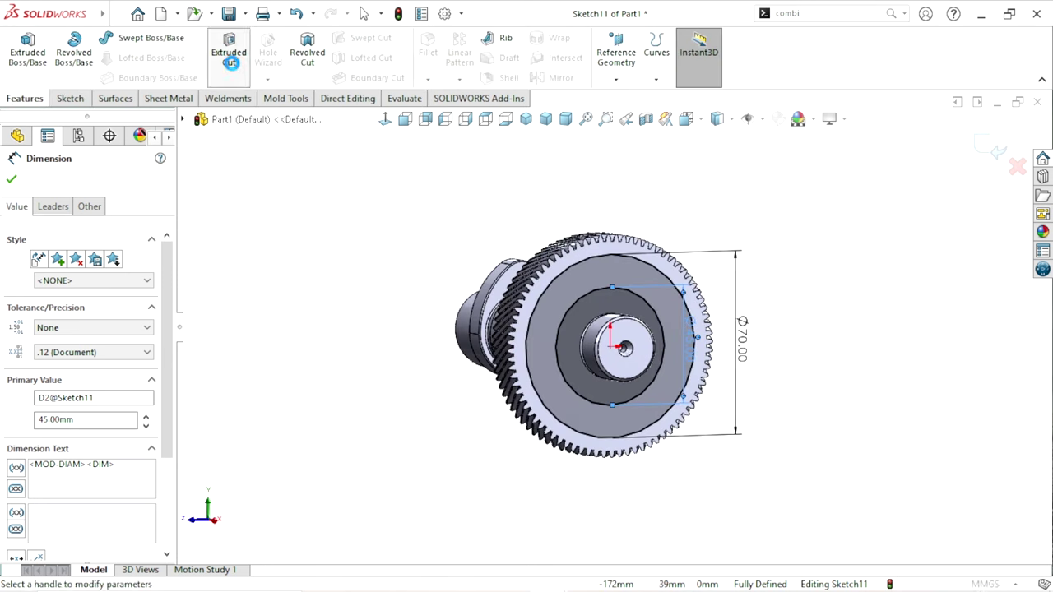
left_click(231, 63)
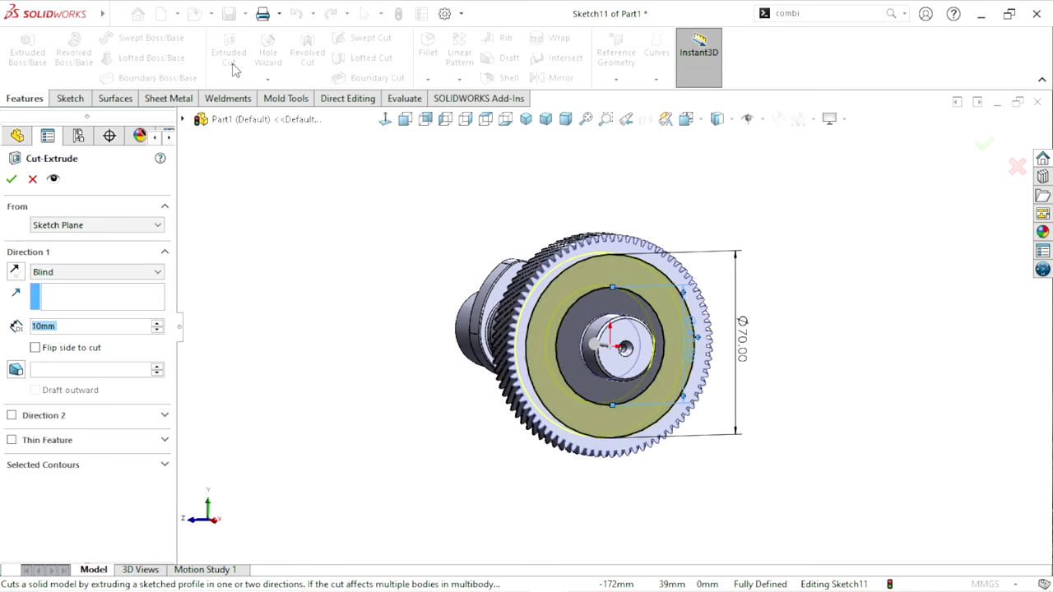
type("1")
key("Return")
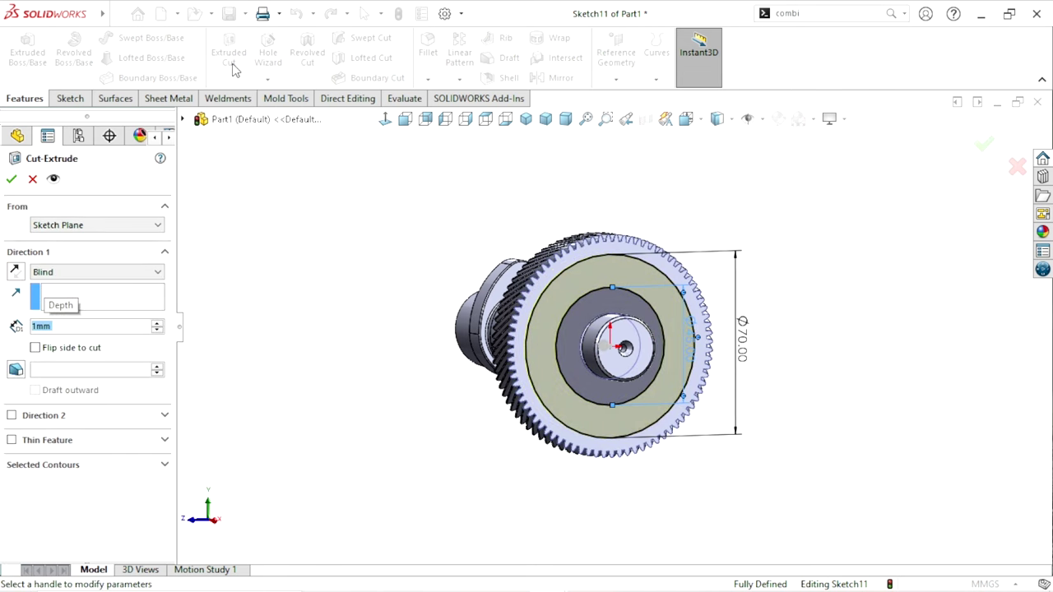
left_click(12, 180)
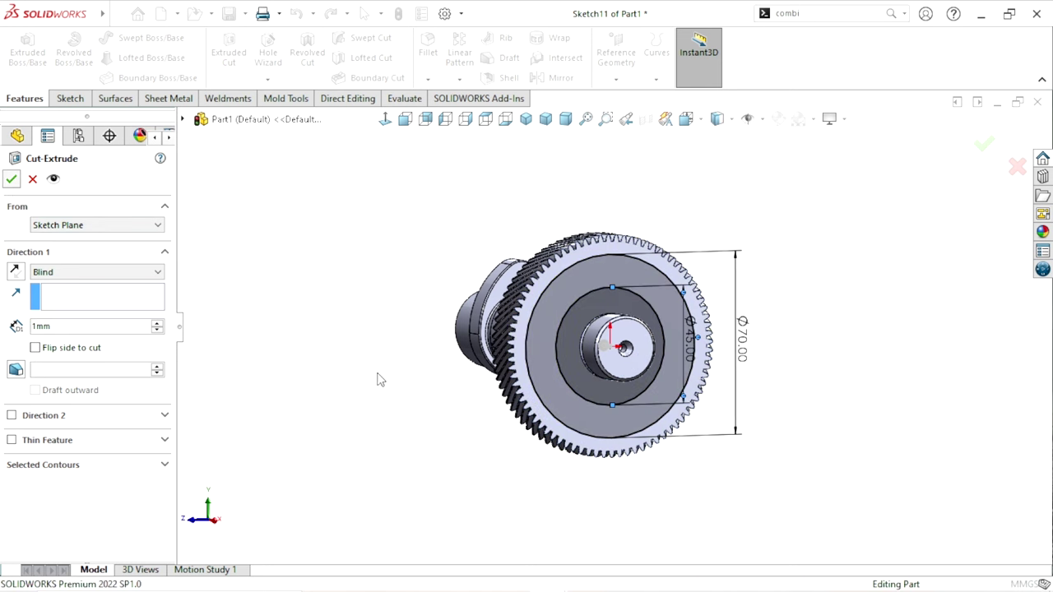
scroll(641, 362, "down", 2)
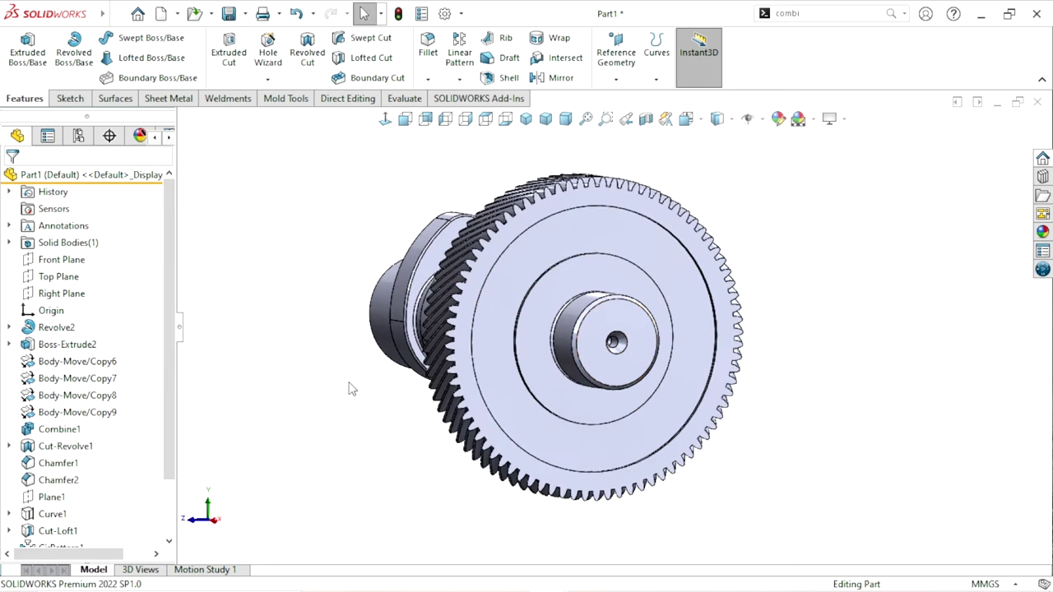
mouse_move(350, 388)
middle_mouse_down()
mouse_move(478, 402)
mouse_move(497, 274)
middle_mouse_up()
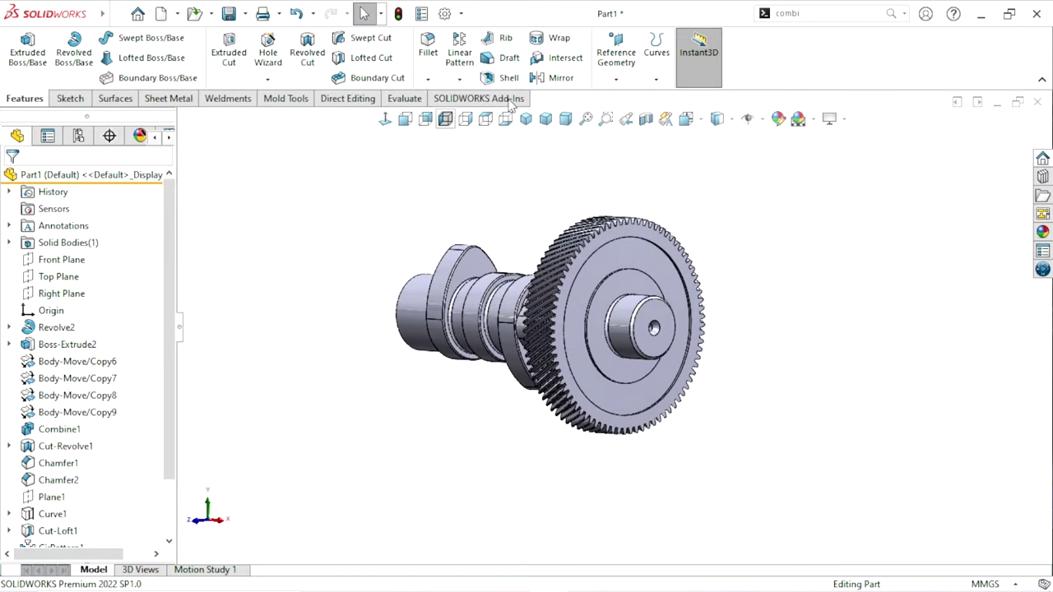
- Mirror Cut-Extrude1 about Plane1 onto the opposite gear face
left_click(557, 79)
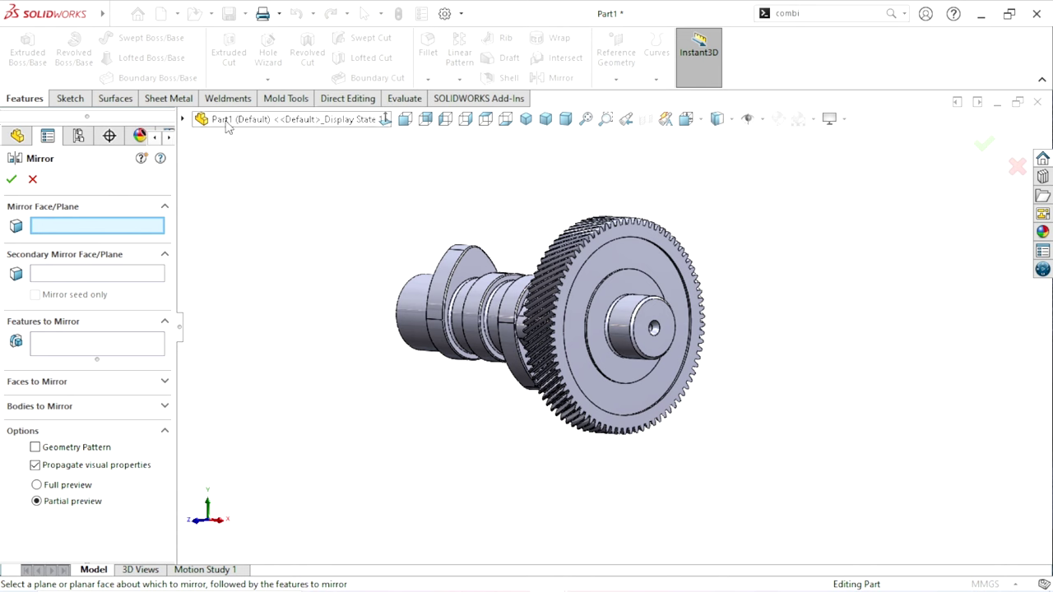
left_click(182, 119)
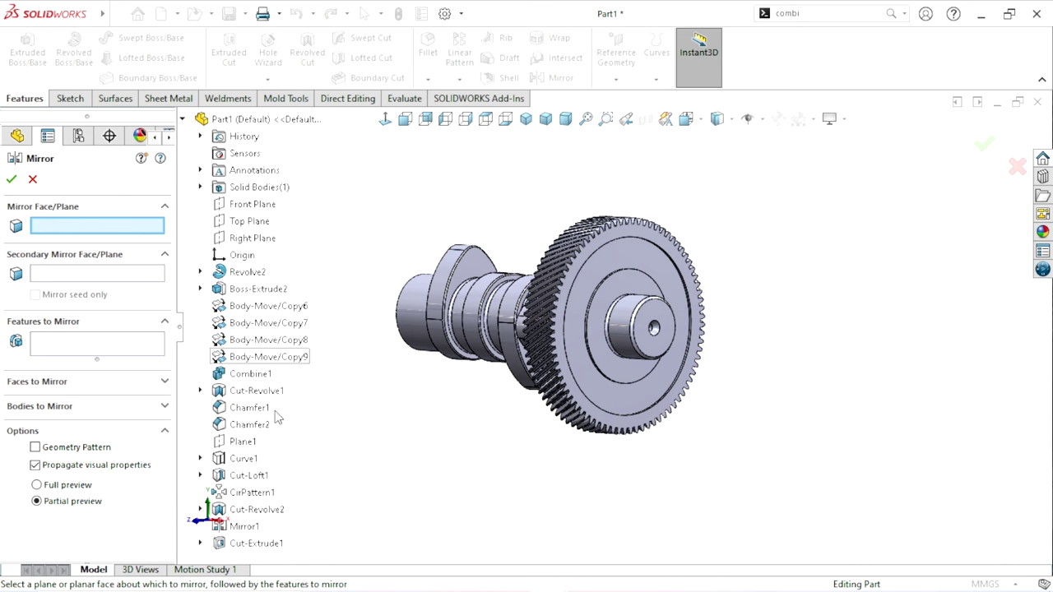
left_click(244, 442)
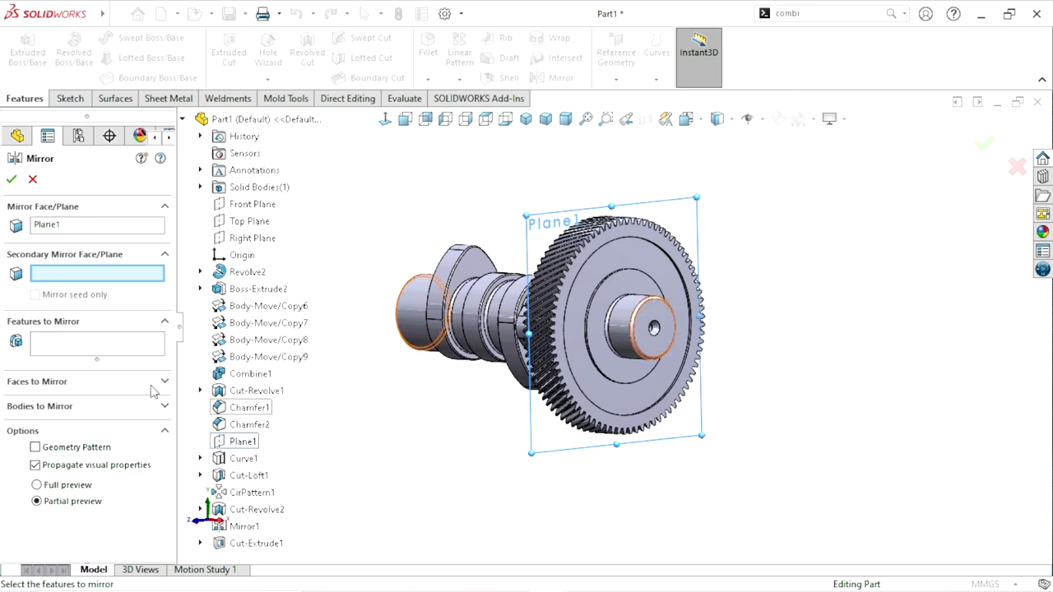
left_click(48, 347)
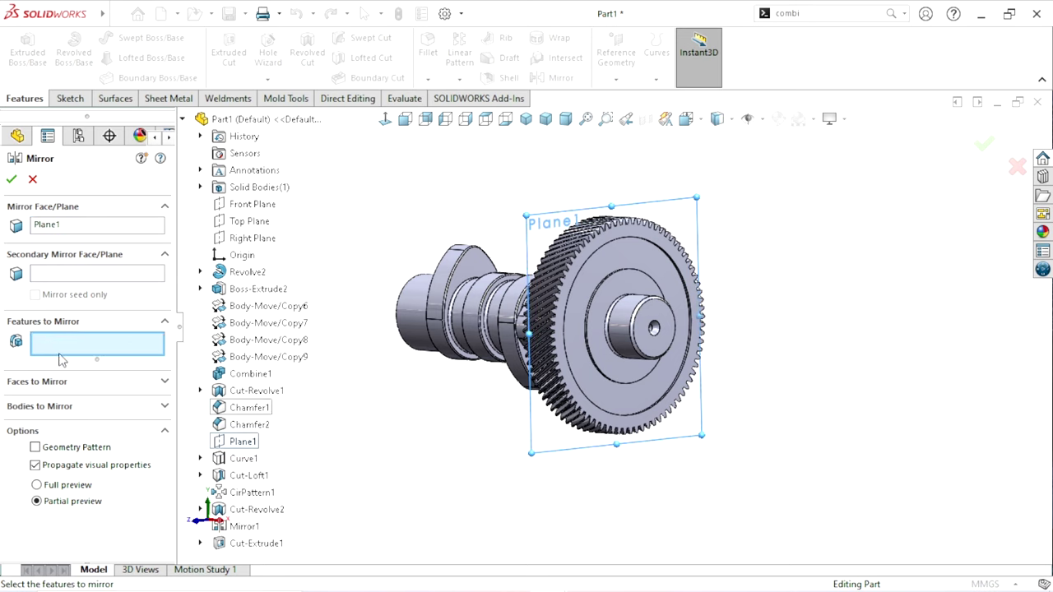
left_click(272, 544)
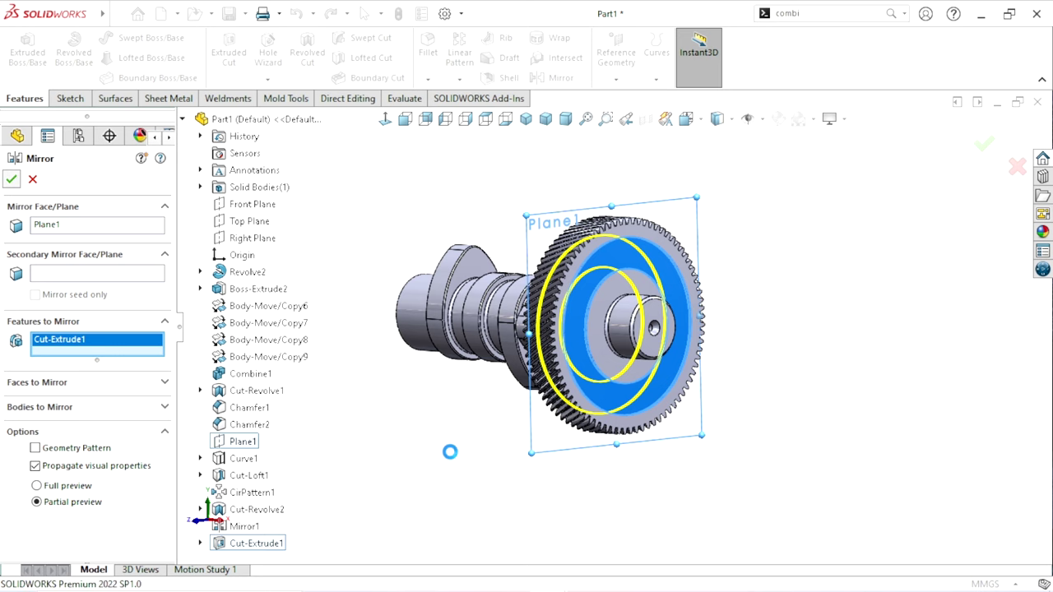
key("Return")
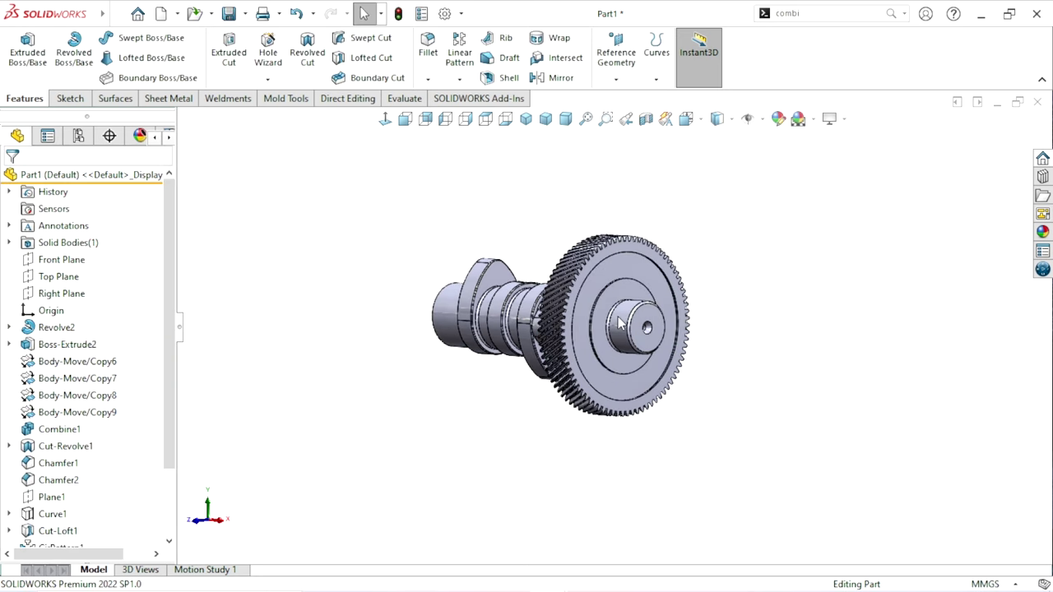
scroll(504, 329, "down", 3)
- Set a 1 mm fillet radius and pick two gear hub edges
middle_click_drag(503, 329, 395, 313)
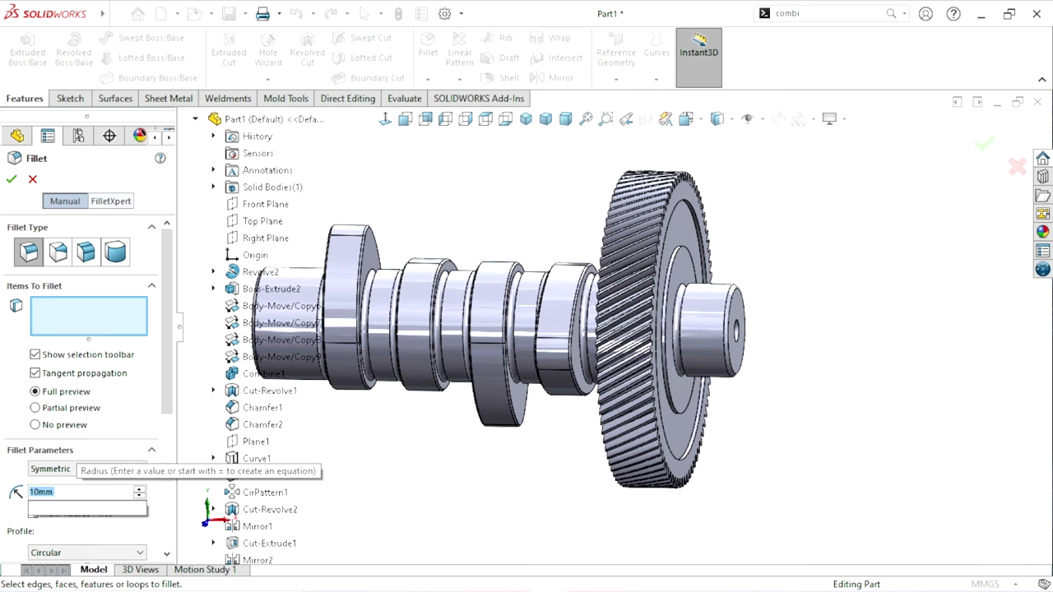
type("1")
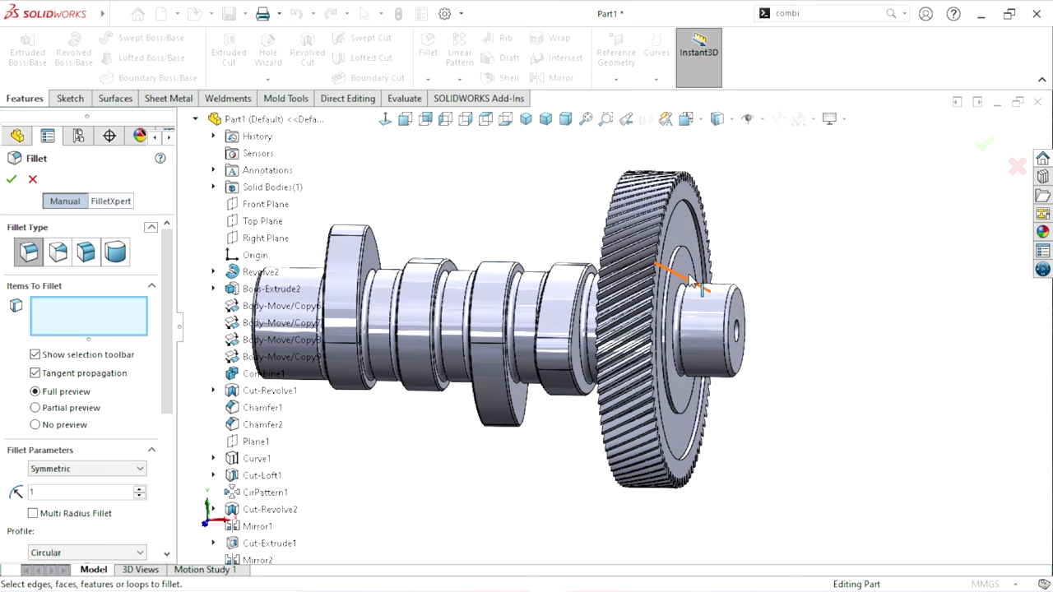
scroll(692, 282, "down", 5)
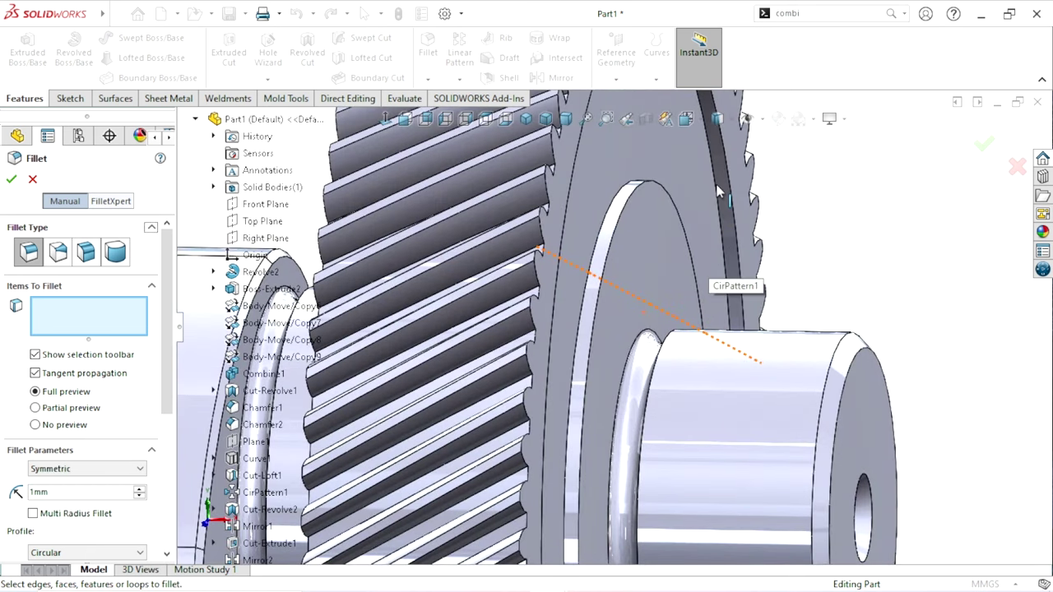
left_click(619, 214)
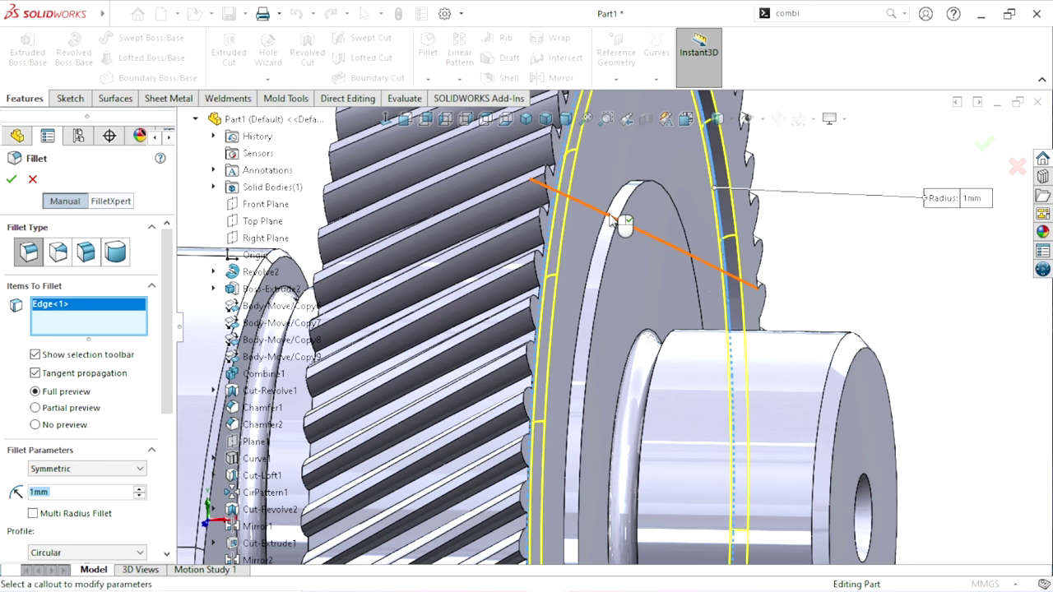
left_click(630, 369)
scroll(631, 370, "up", 3)
scroll(584, 379, "up", 3)
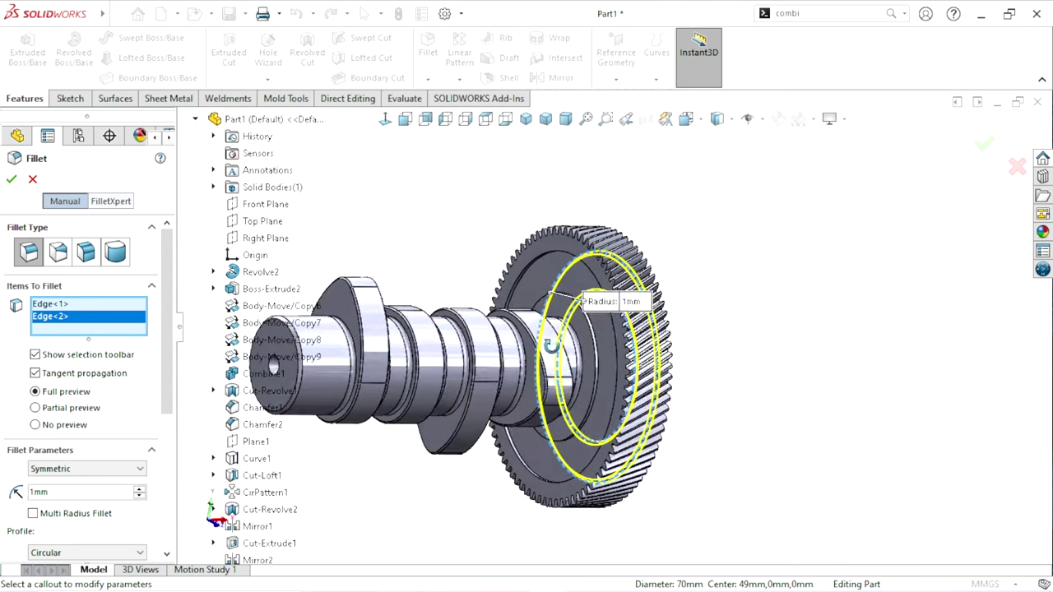
scroll(553, 288, "down", 5)
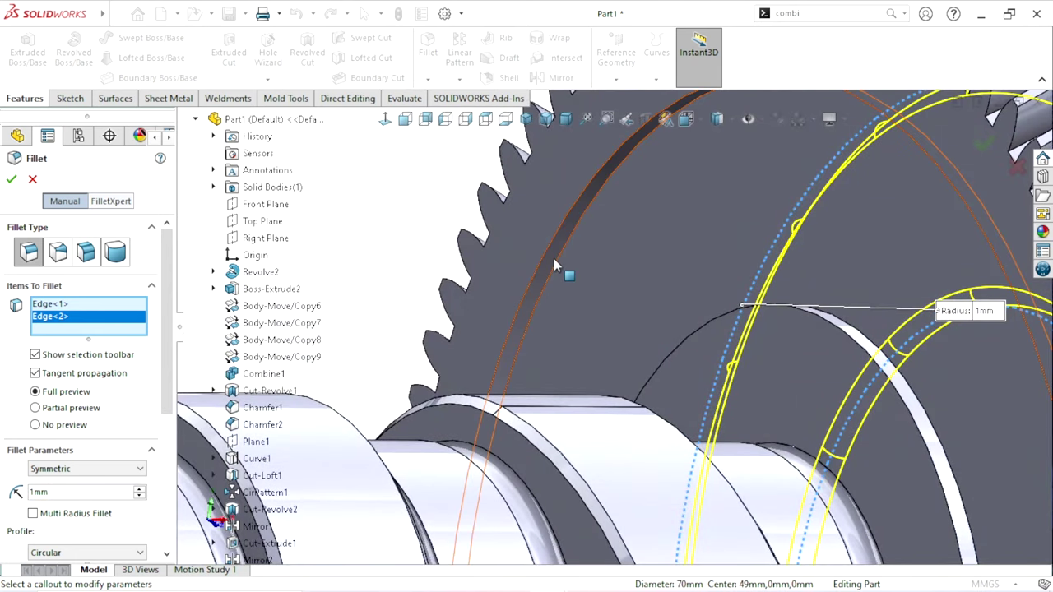
- Add two gear-face edges and apply the 1 mm fillet to all four edges
left_click(558, 267)
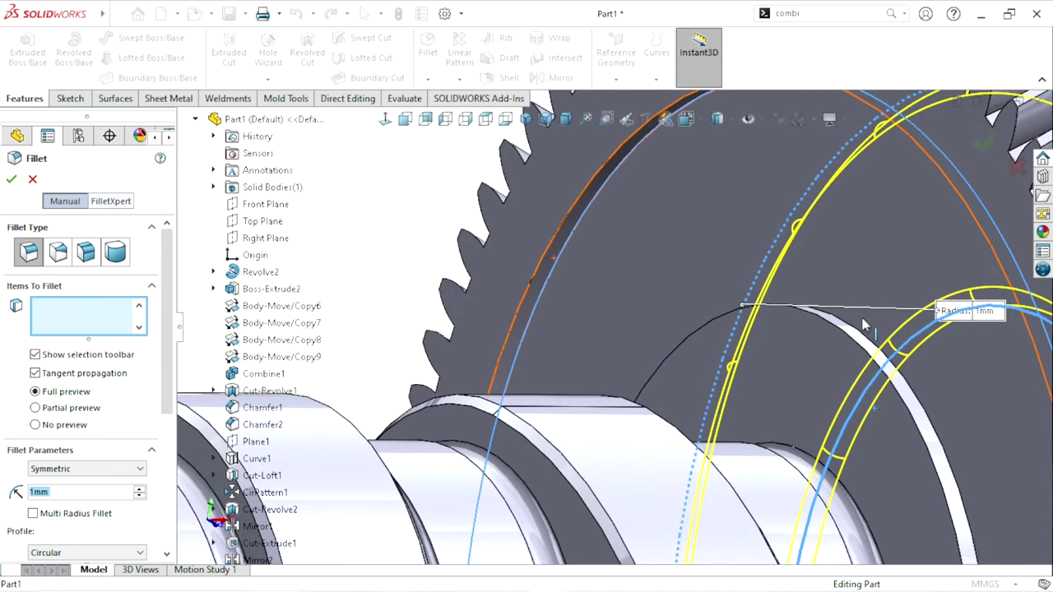
left_click(920, 396)
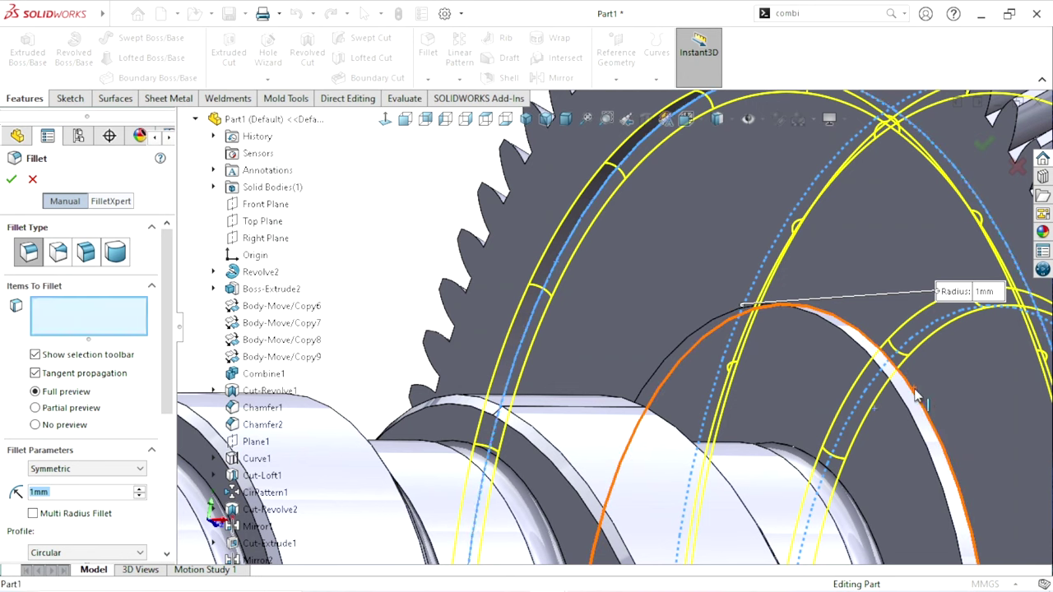
left_click(12, 179)
scroll(574, 478, "up", 3)
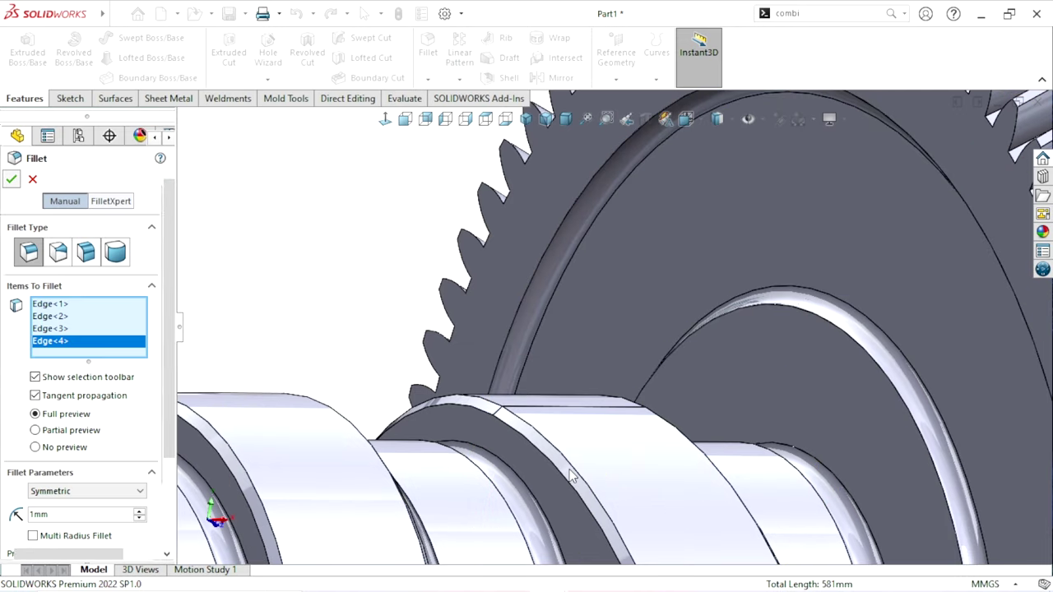
scroll(689, 517, "up", 5)
scroll(618, 486, "up", 2)
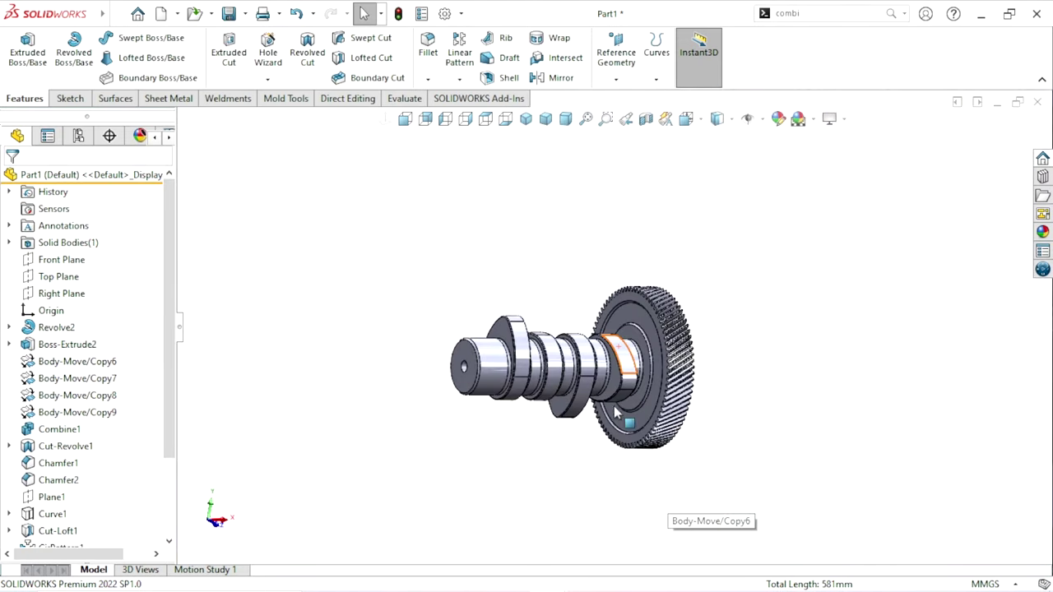
mouse_move(629, 421)
middle_mouse_down()
mouse_move(684, 438)
mouse_move(614, 447)
mouse_move(501, 423)
mouse_move(621, 442)
mouse_move(517, 420)
mouse_move(529, 482)
middle_mouse_up()
- Apply satin finish stainless steel from Appearances > Metal > Steel to the whole part
scroll(531, 403, "down", 2)
mouse_move(531, 403)
middle_mouse_down()
mouse_move(518, 445)
mouse_move(531, 436)
middle_mouse_up()
scroll(527, 437, "up", 2)
scroll(527, 437, "up", 1)
key("z")
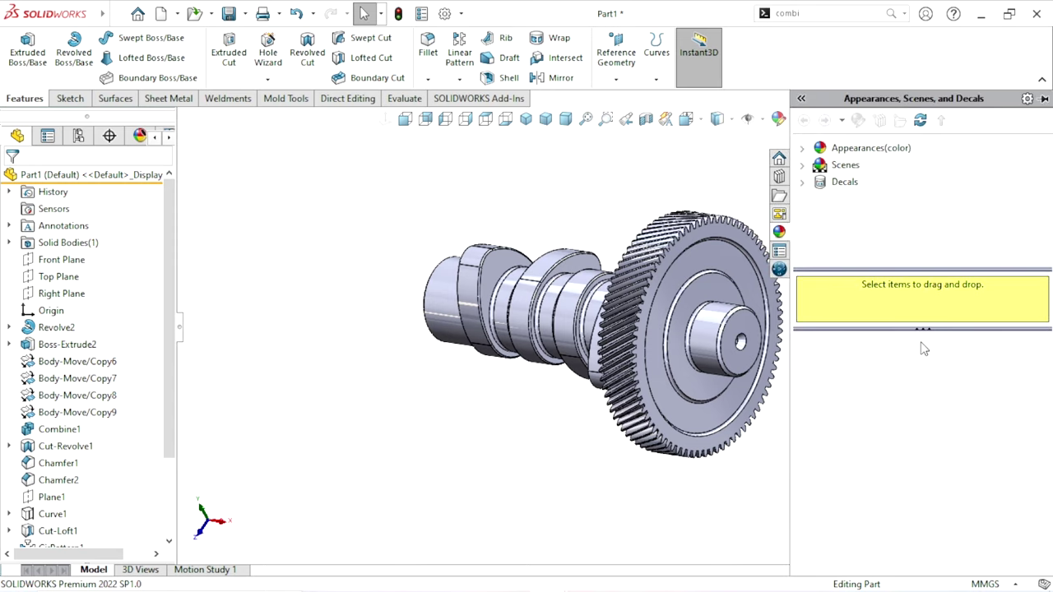
left_click(814, 148)
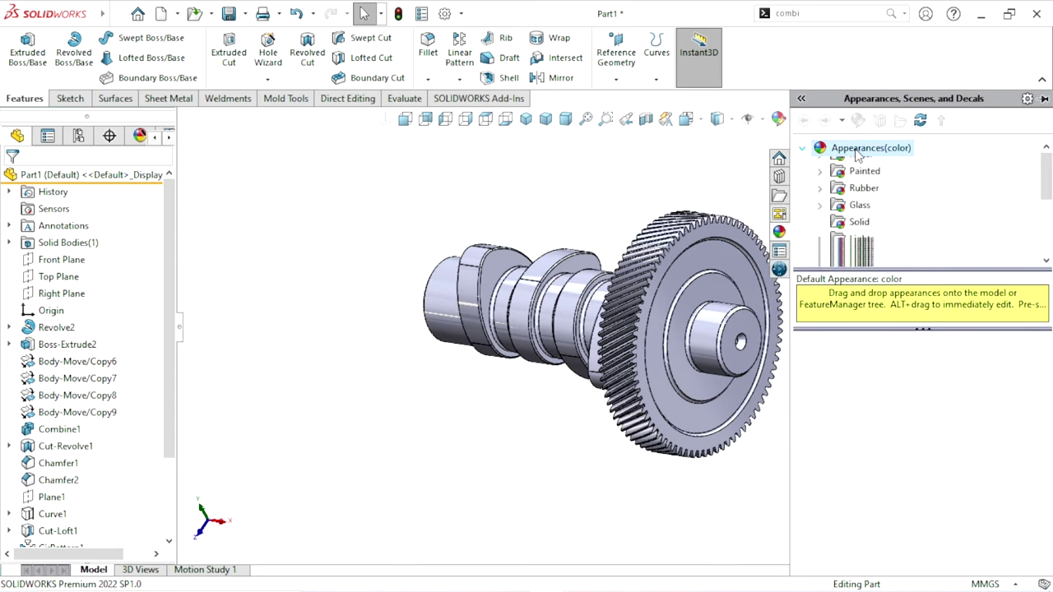
left_click(803, 148)
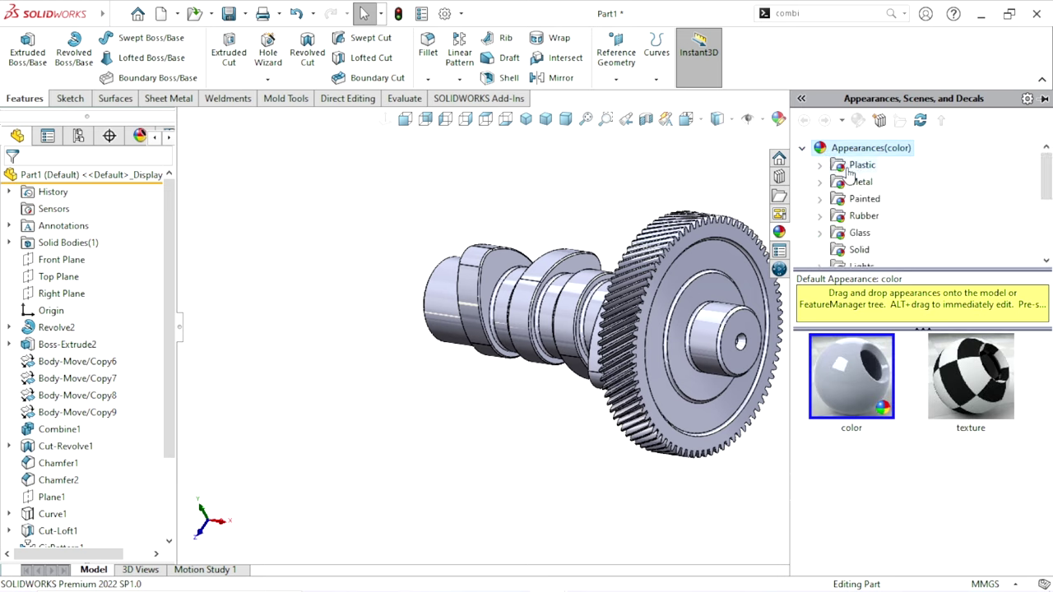
left_click(821, 183)
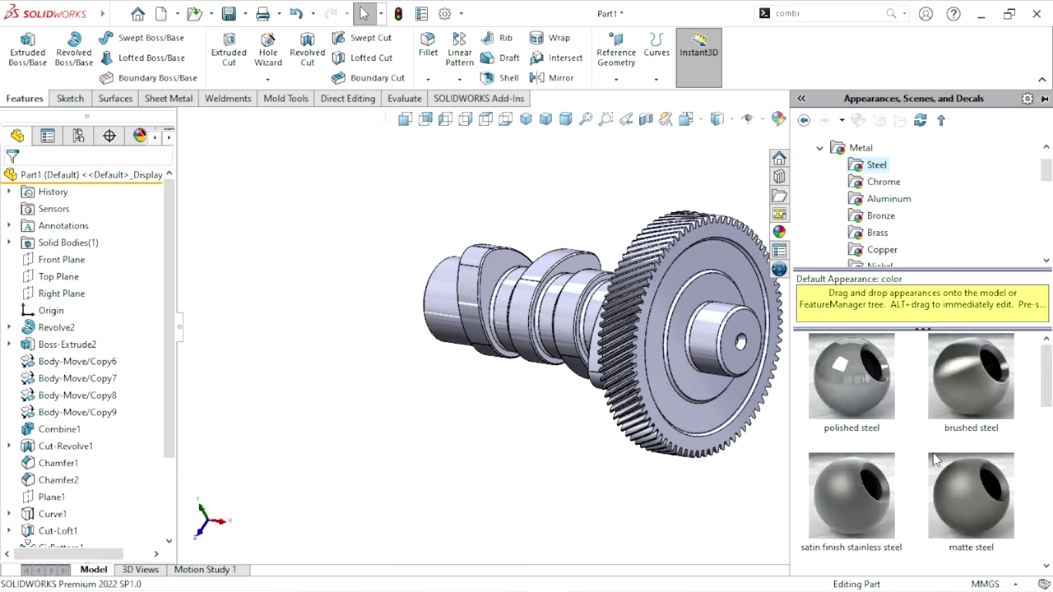
left_click(882, 512)
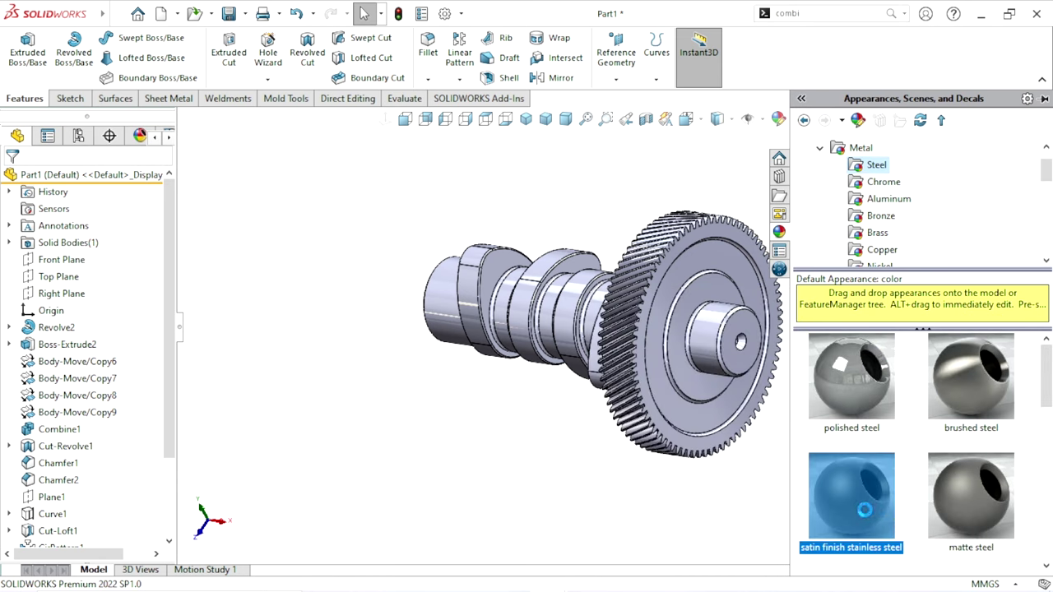
mouse_move(852, 496)
double_click(865, 514)
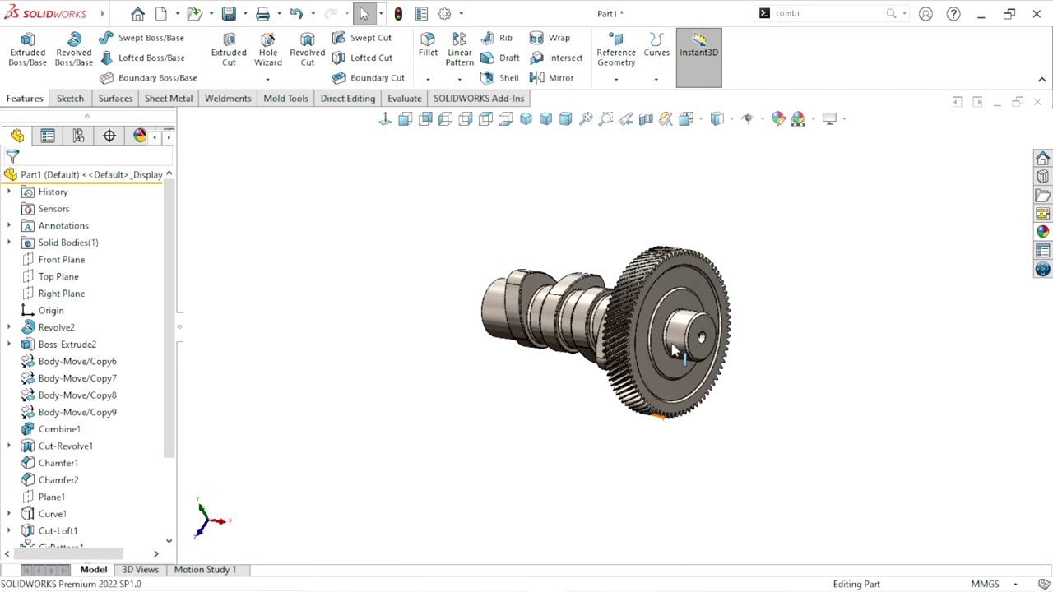
scroll(679, 371, "down", 3)
- Orbit and zoom the model until the gear faces the viewer head-on
mouse_move(679, 371)
middle_mouse_down()
mouse_move(613, 359)
mouse_move(598, 400)
middle_mouse_up()
scroll(597, 400, "down", 1)
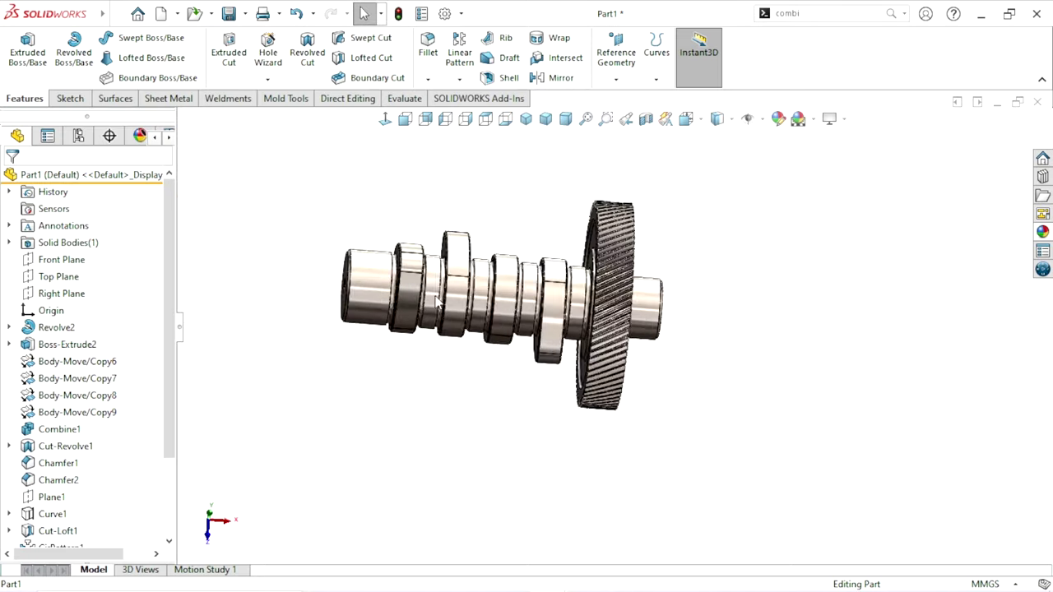
scroll(512, 364, "down", 2)
scroll(461, 325, "down", 2)
middle_click_drag(461, 325, 543, 381)
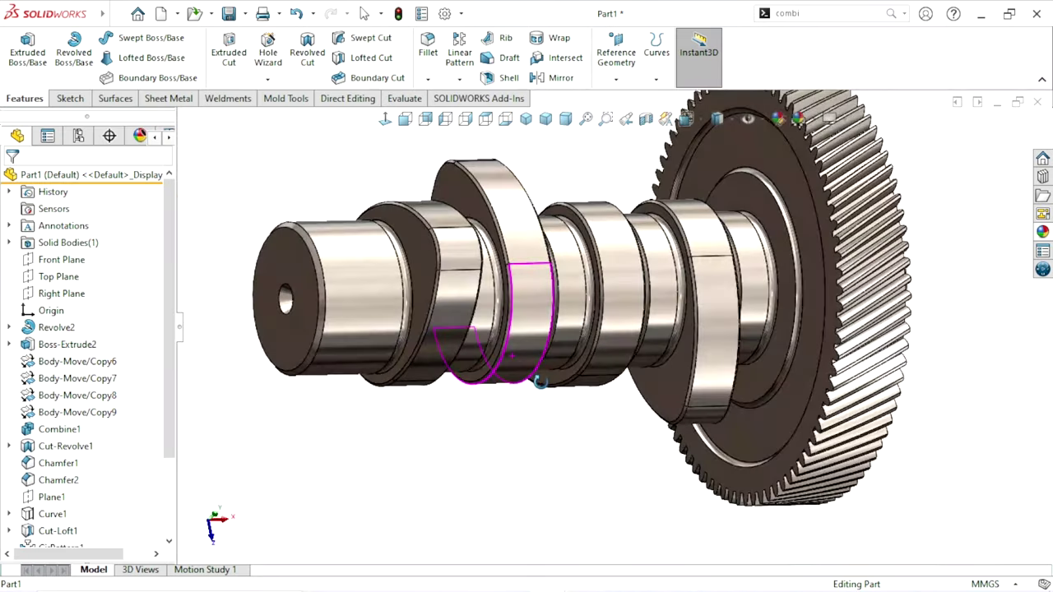
scroll(543, 381, "up", 2)
scroll(601, 321, "down", 2)
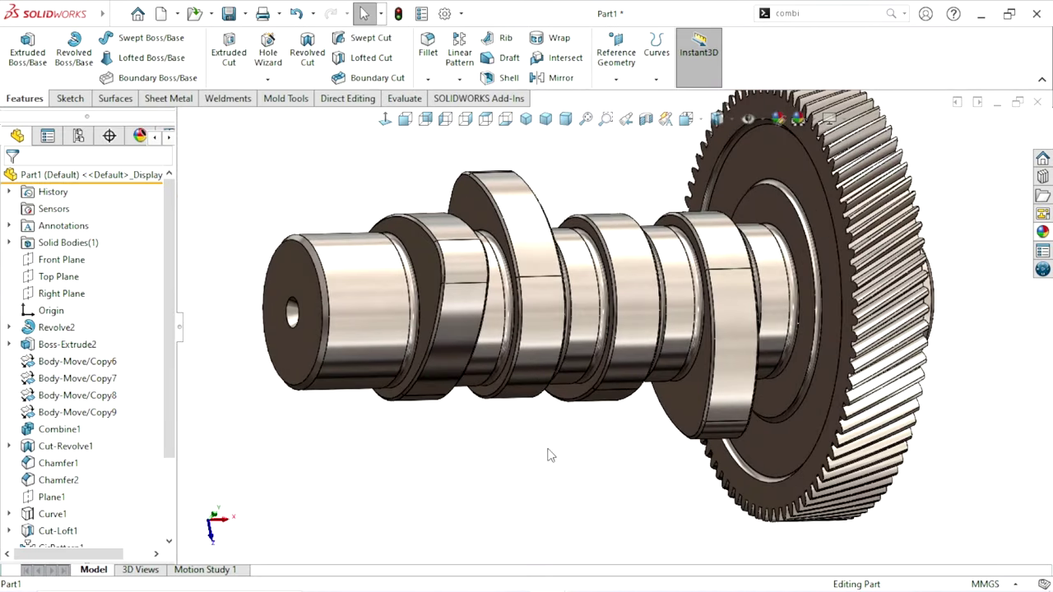
scroll(551, 455, "up", 1)
mouse_move(627, 404)
middle_mouse_down()
mouse_move(712, 370)
mouse_move(607, 353)
mouse_move(587, 410)
mouse_move(576, 386)
middle_mouse_up()
scroll(571, 352, "up", 2)
scroll(530, 376, "down", 2)
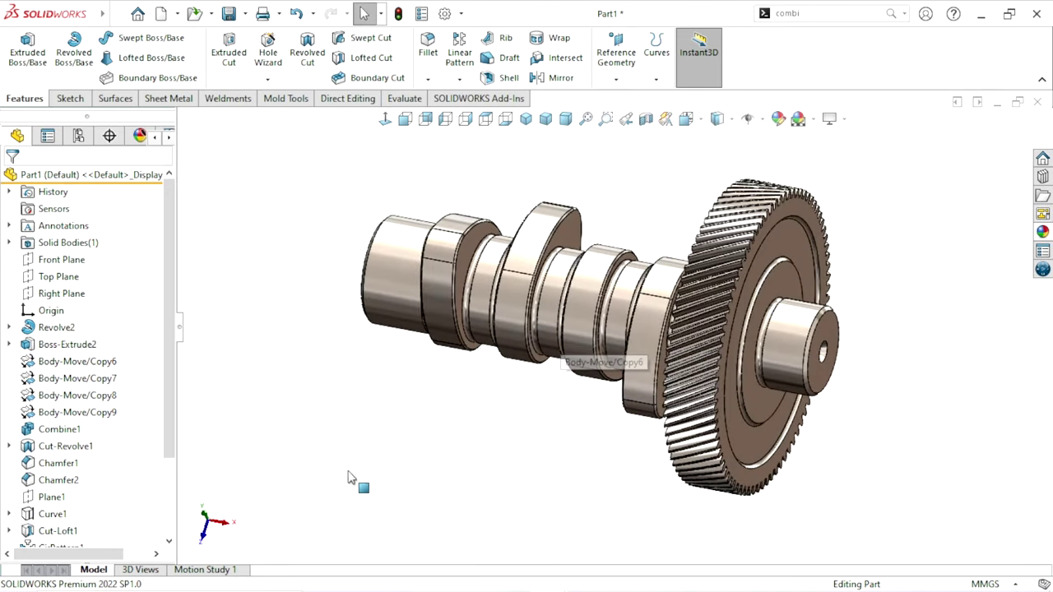
- Apply cast stainless steel to the Cut-Revolve1 ring grooves
left_click(36, 452)
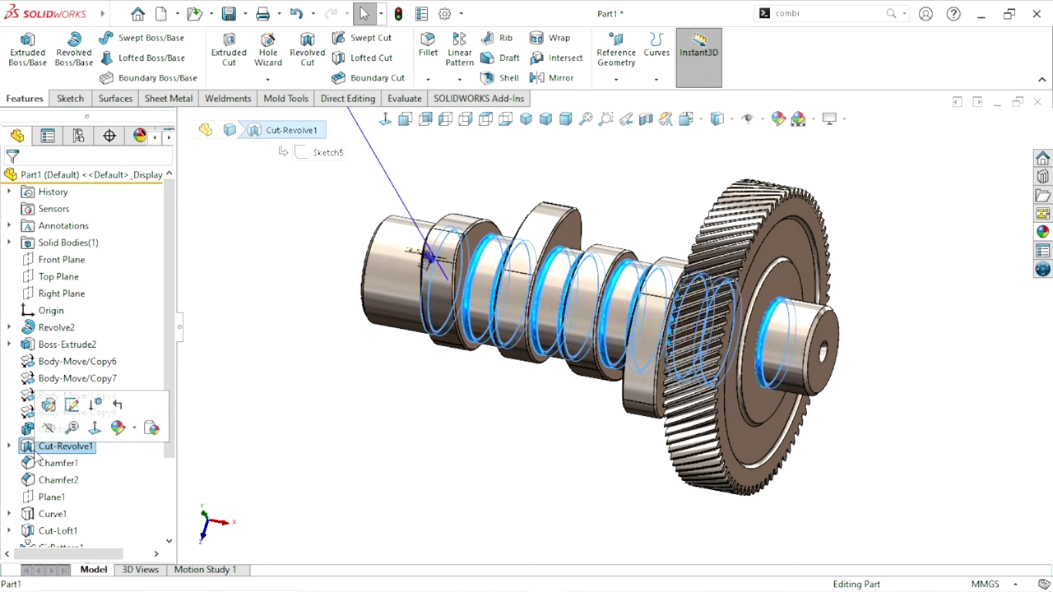
mouse_move(439, 434)
middle_mouse_down()
mouse_move(486, 431)
mouse_move(431, 430)
middle_mouse_up()
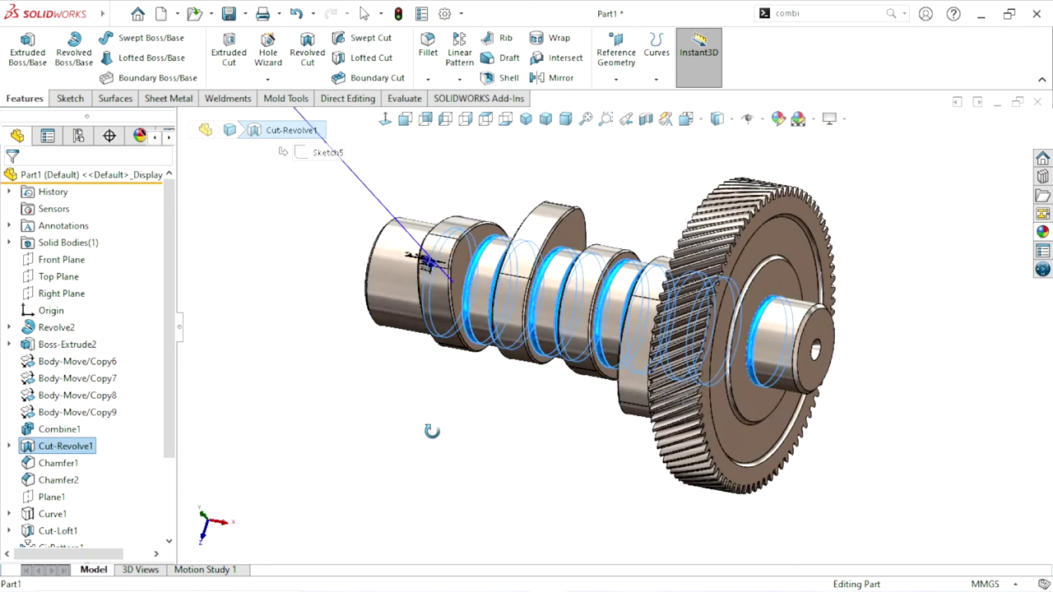
left_click(1042, 233)
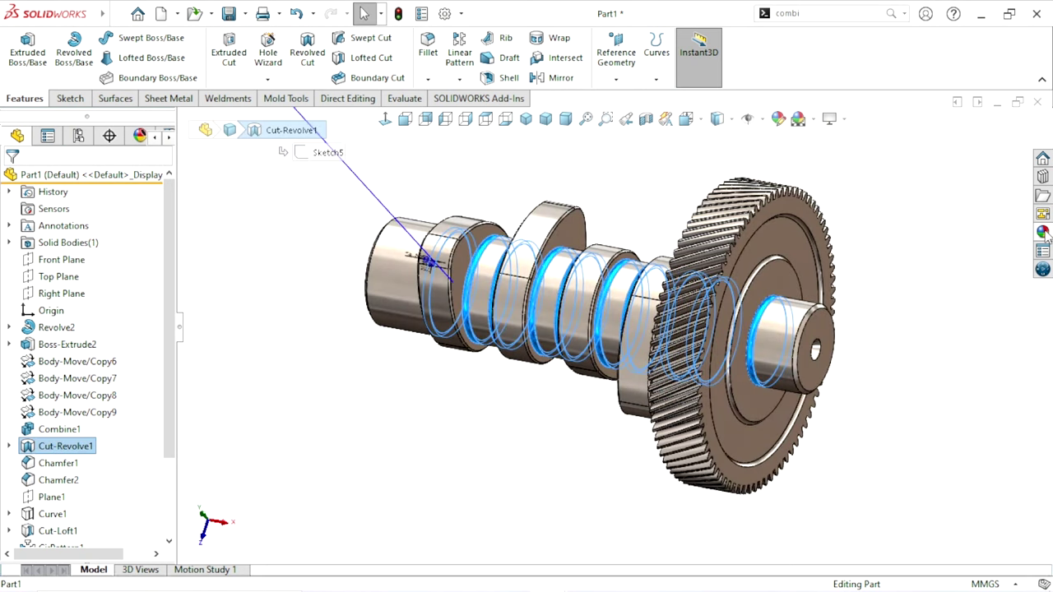
left_click_drag(1048, 398, 1047, 466)
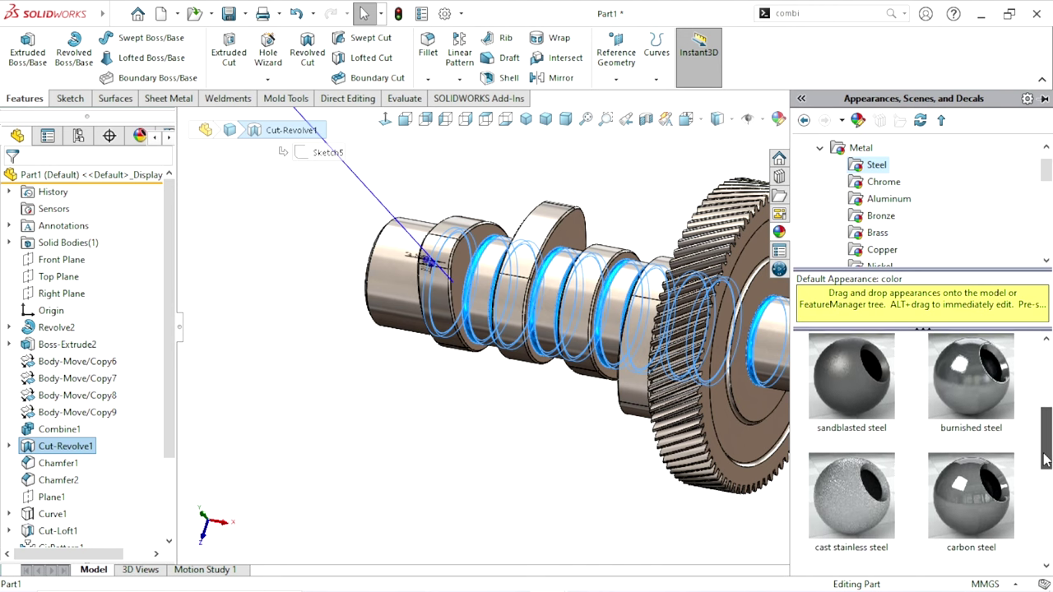
left_click(882, 480)
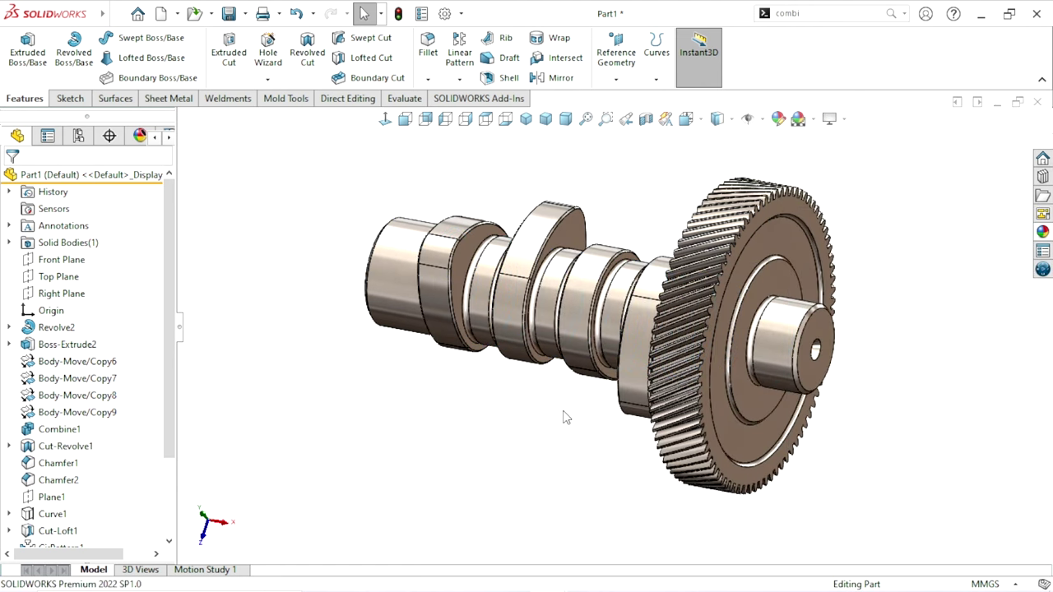
scroll(582, 372, "down", 2)
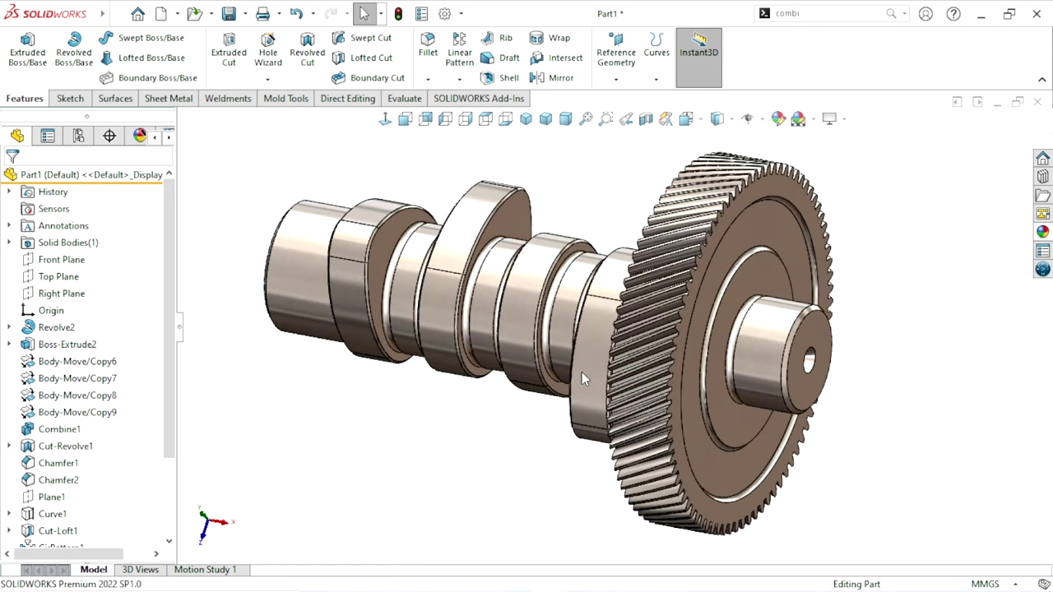
- Tint the Cut-Revolve1 groove appearance black
left_click(56, 450)
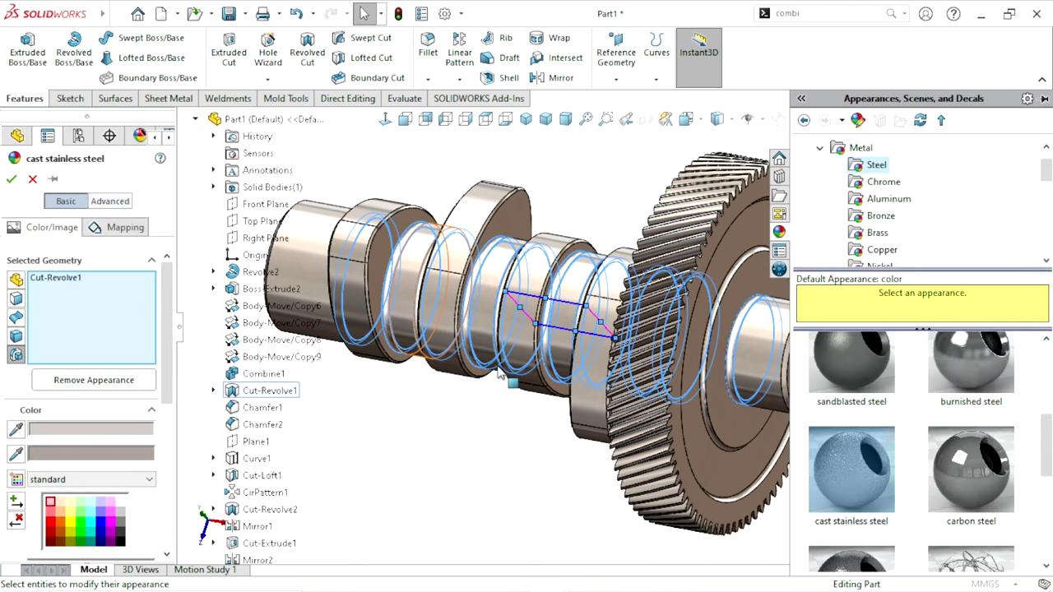
left_click(120, 541)
left_click(12, 180)
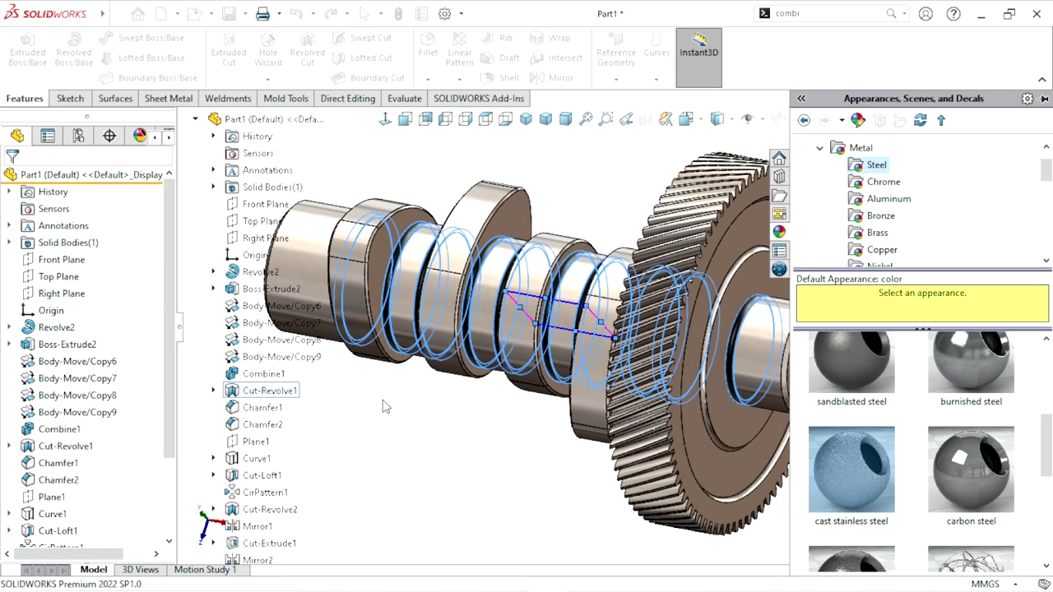
mouse_move(611, 355)
middle_mouse_down()
mouse_move(623, 210)
mouse_move(664, 365)
mouse_move(519, 309)
mouse_move(579, 301)
mouse_move(664, 346)
mouse_move(664, 471)
mouse_move(717, 476)
mouse_move(830, 448)
mouse_move(801, 302)
mouse_move(863, 400)
mouse_move(729, 386)
mouse_move(522, 292)
mouse_move(576, 204)
mouse_move(448, 259)
mouse_move(600, 228)
mouse_move(579, 266)
middle_mouse_up()
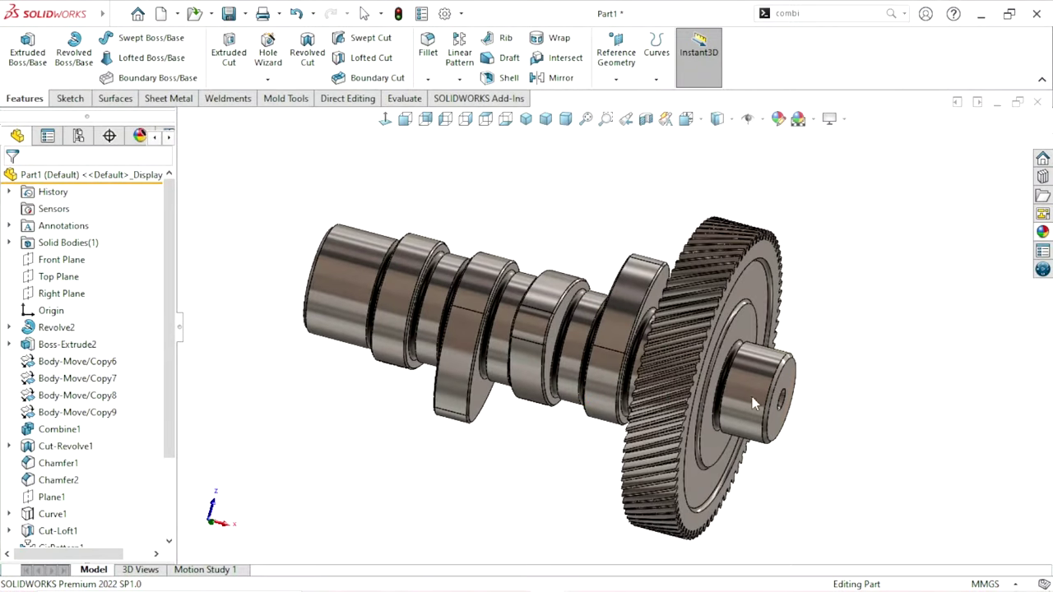
mouse_move(752, 403)
middle_mouse_down()
mouse_move(725, 406)
mouse_move(872, 411)
mouse_move(831, 436)
middle_mouse_up()
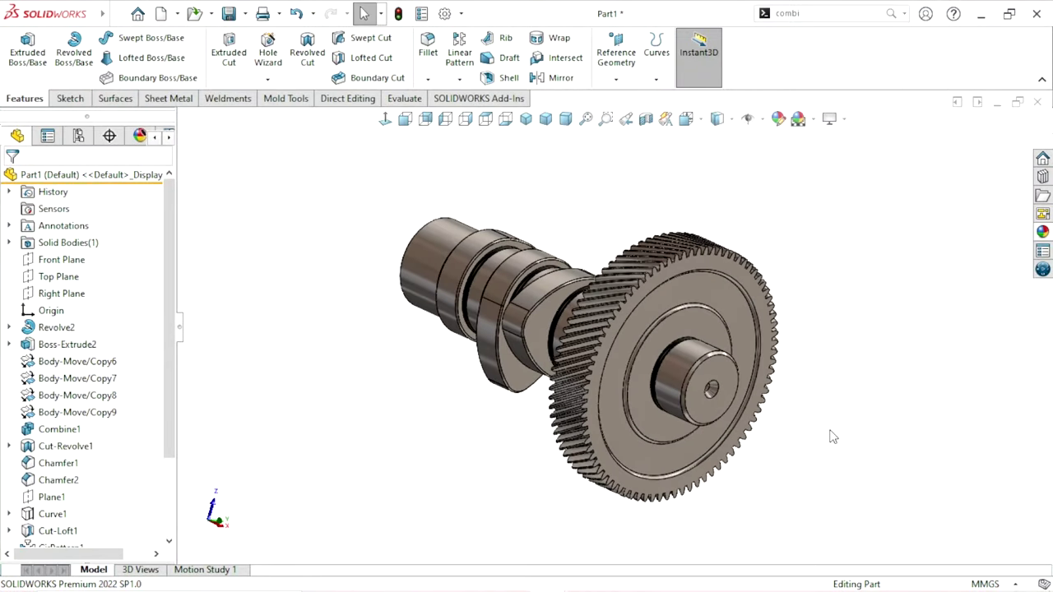
middle_click_drag(671, 354, 543, 301)
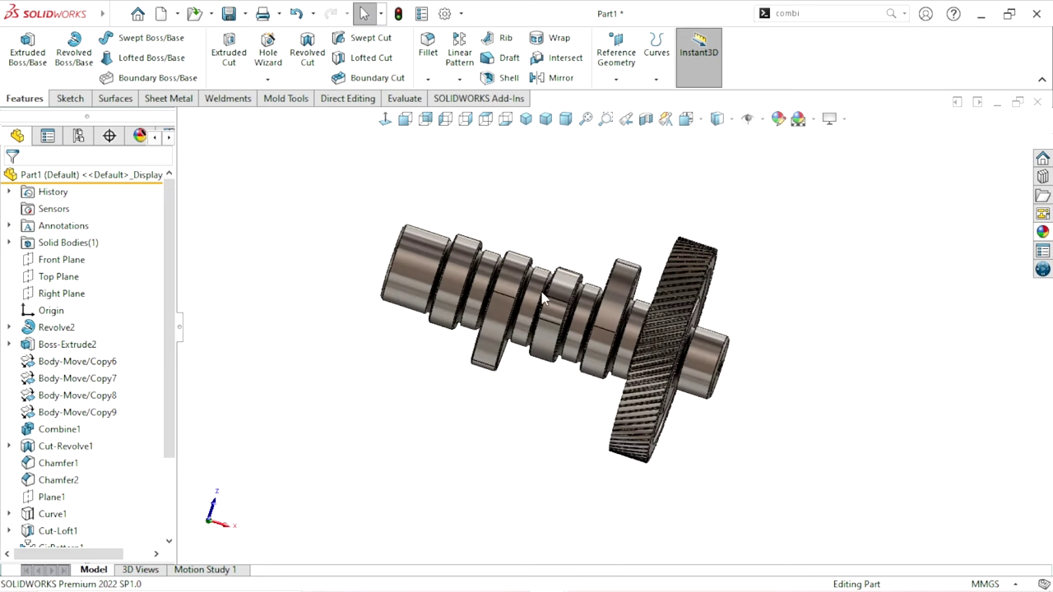
scroll(547, 302, "down", 3)
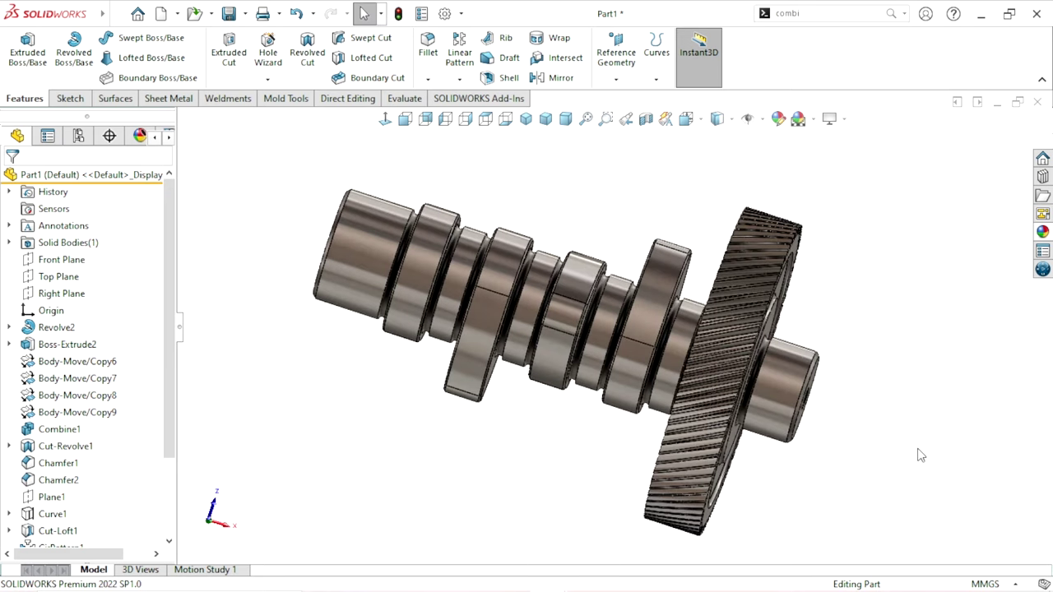